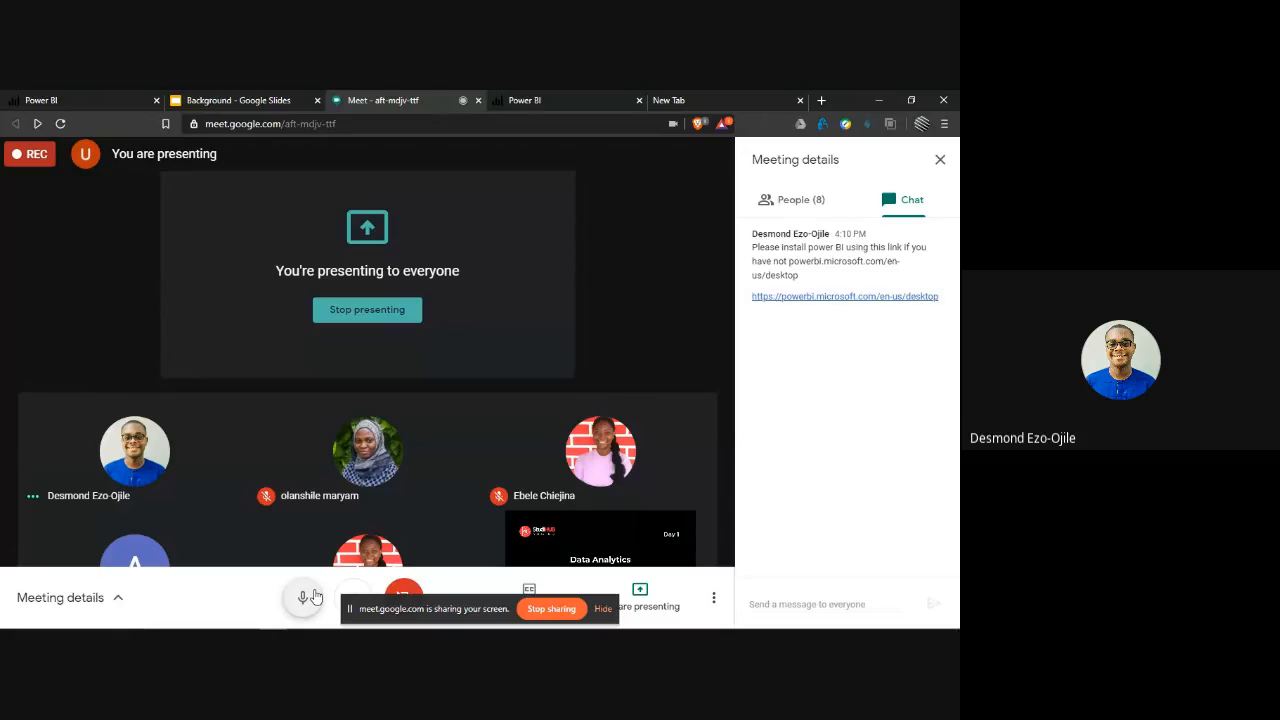
- Check the participant list of the Meet call and switch to Power BI Desktop
{"action": "key", "text": "alt+Tab"}
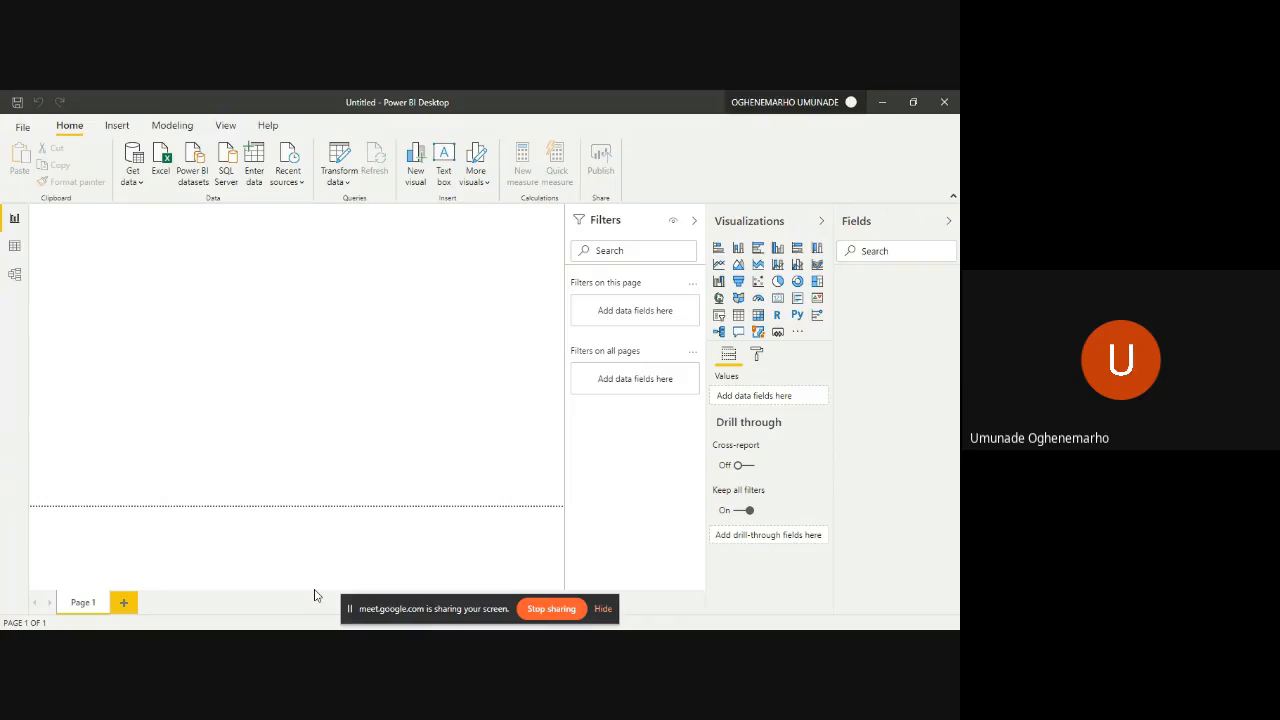
{"action": "key", "text": "alt+Tab"}
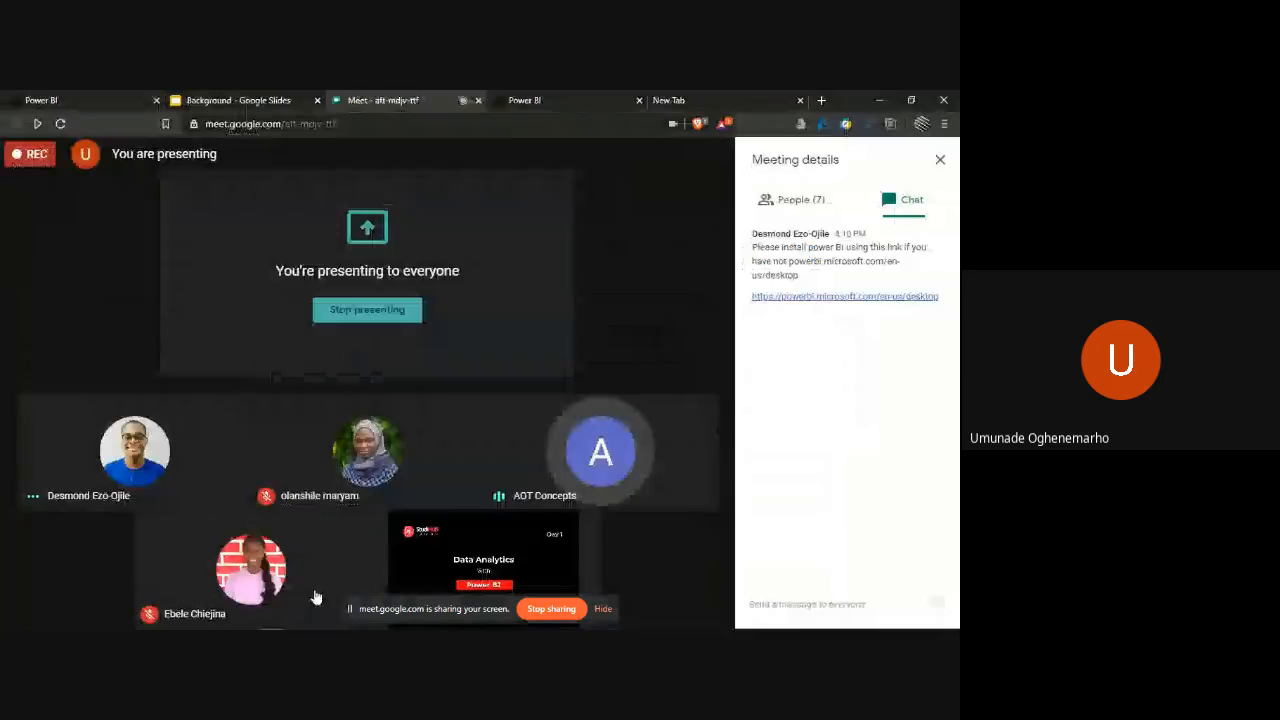
{"action": "left_click", "coordinate": [803, 212]}
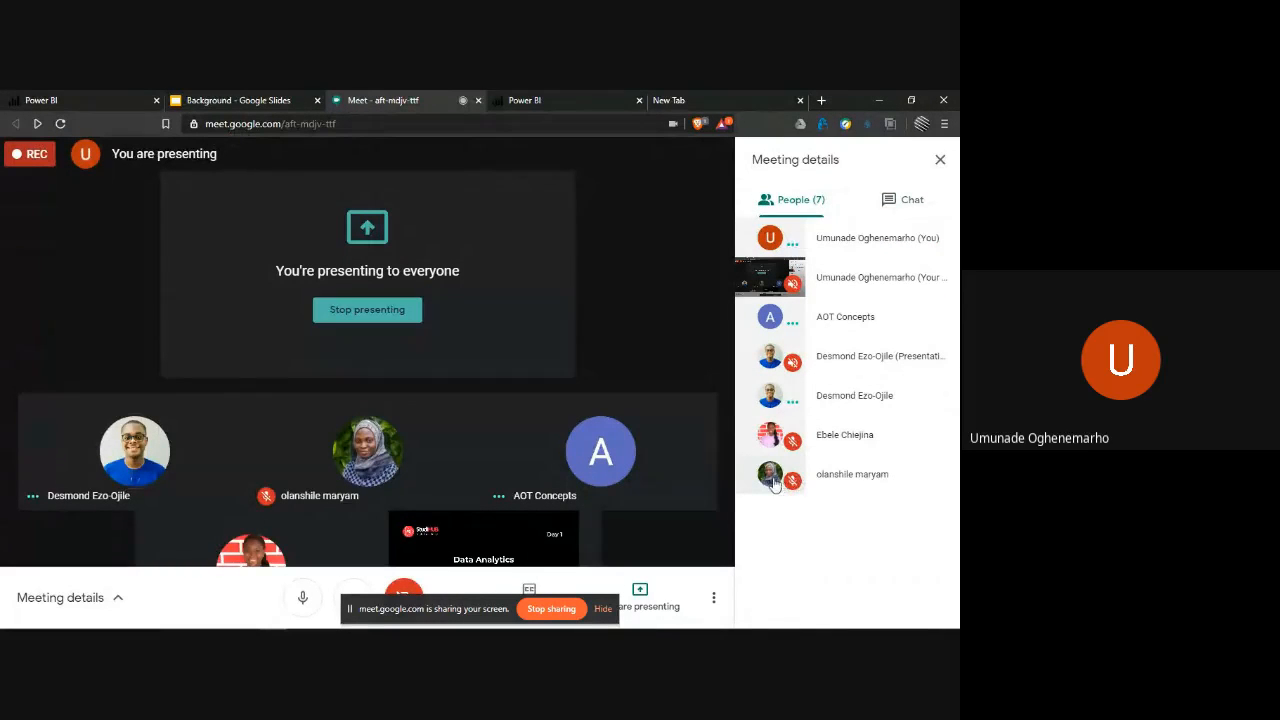
{"action": "key", "text": "alt+Tab"}
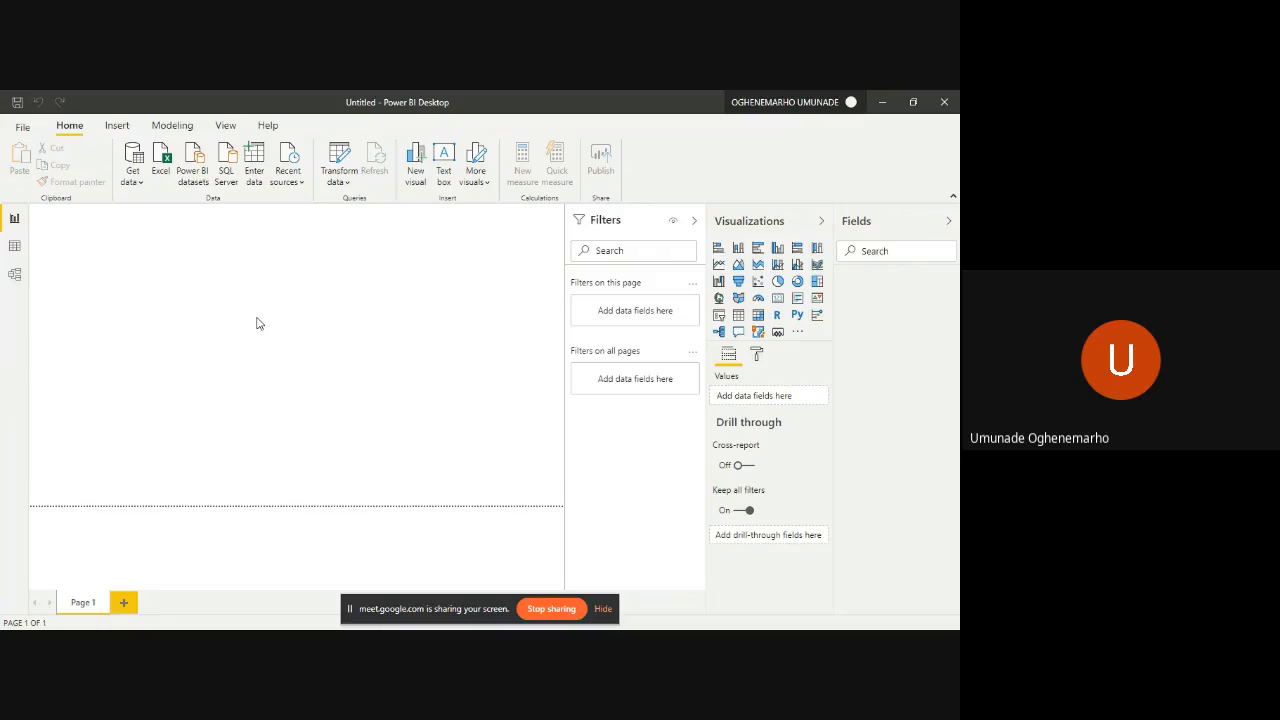
- Look at the empty Data view and Model view and return to the Report view
{"action": "left_click", "coordinate": [15, 246]}
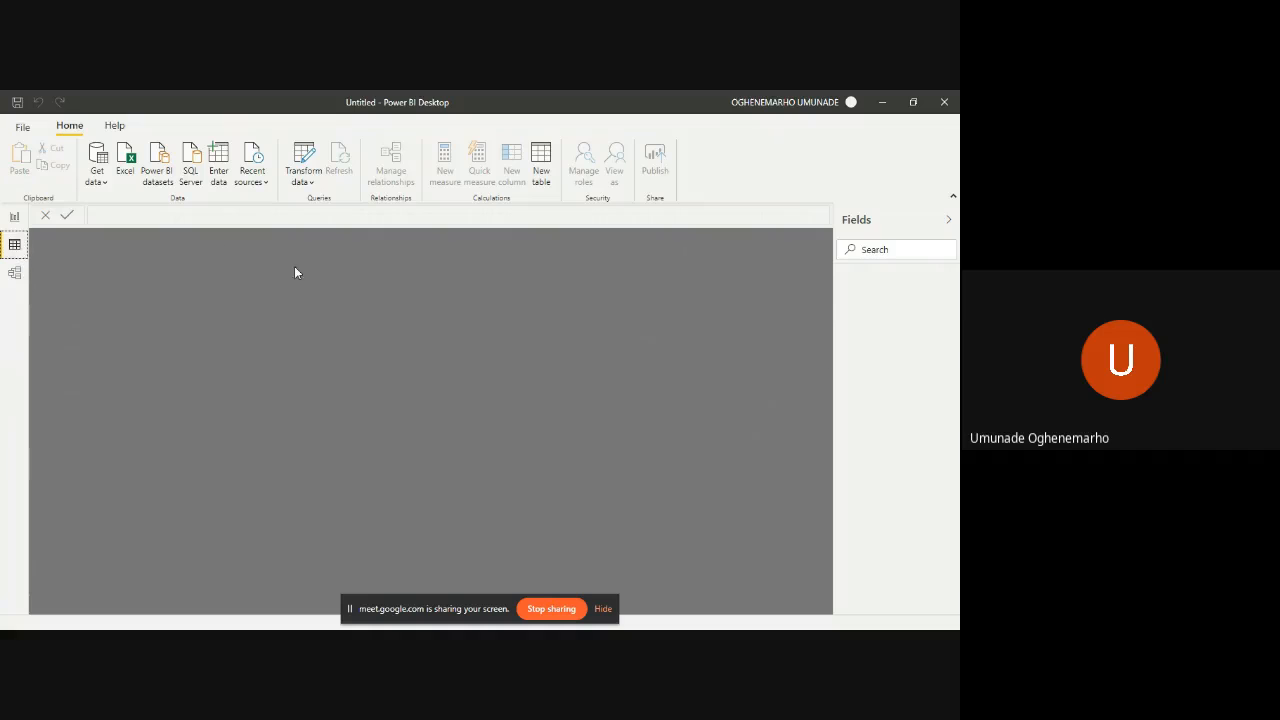
{"action": "left_click", "coordinate": [14, 273]}
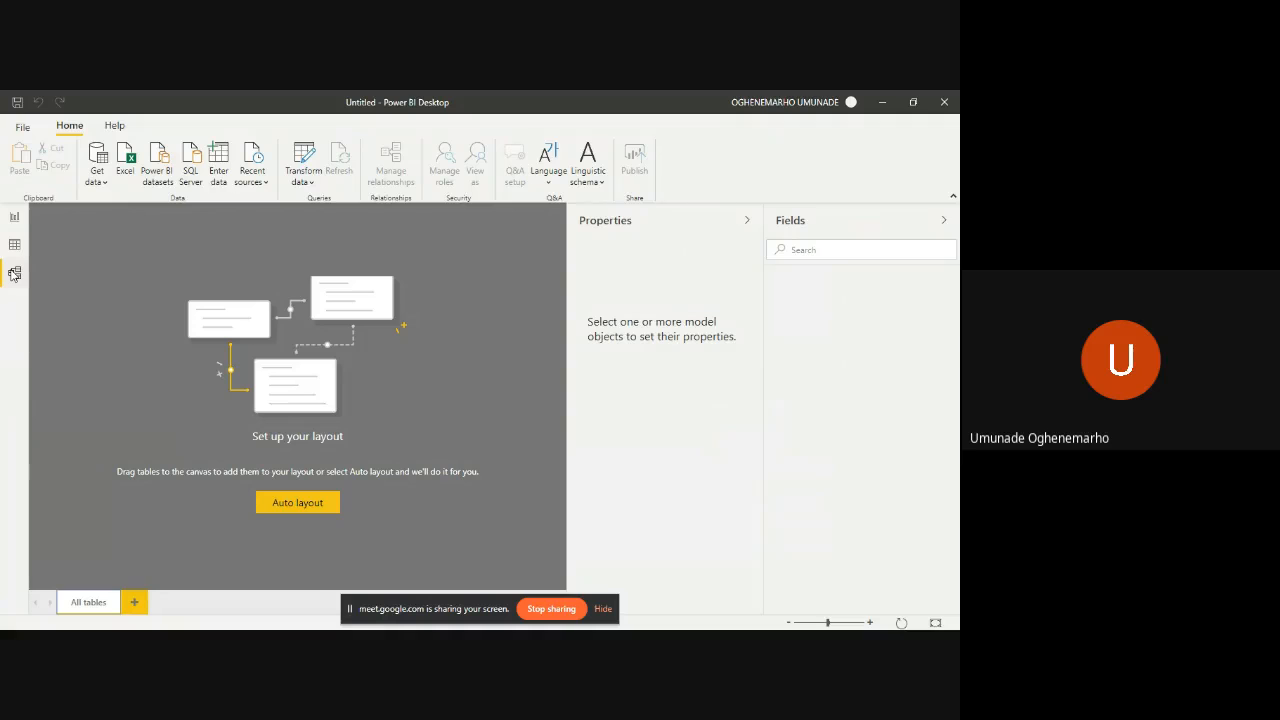
{"action": "left_click", "coordinate": [12, 216]}
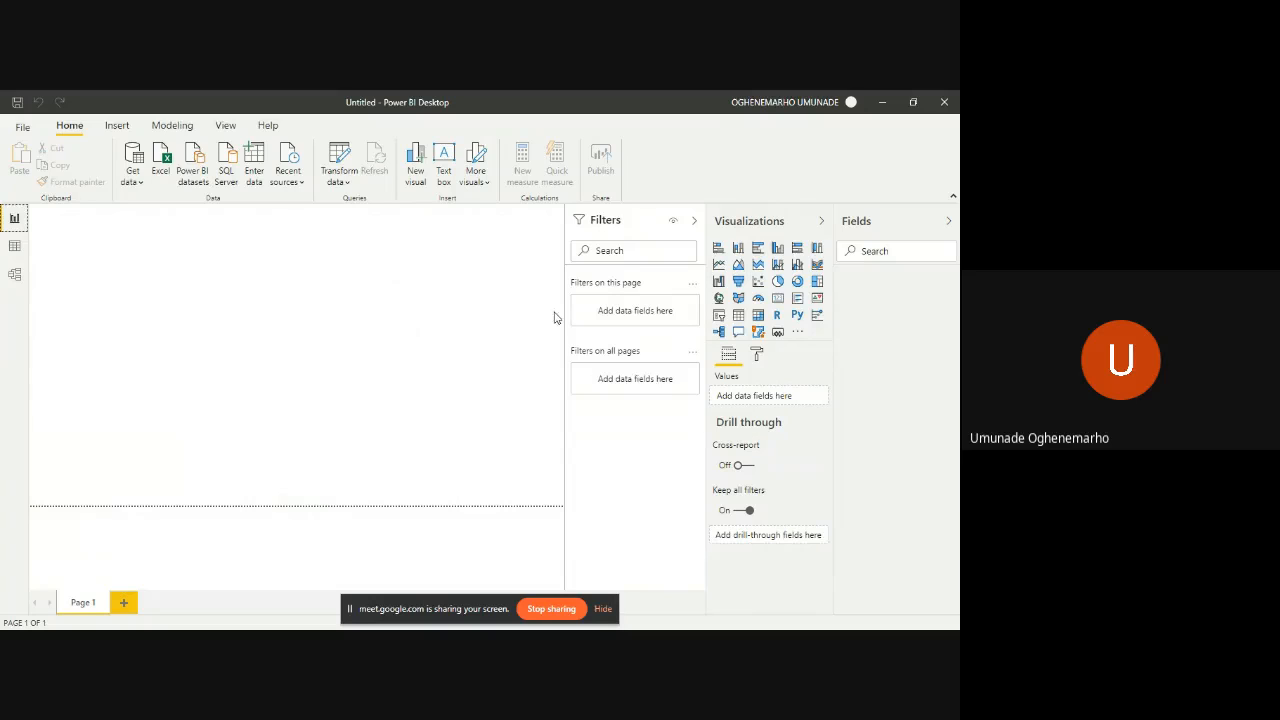
- Add an empty clustered bar chart to Page 1 and remove it from the canvas
{"action": "left_click", "coordinate": [757, 250]}
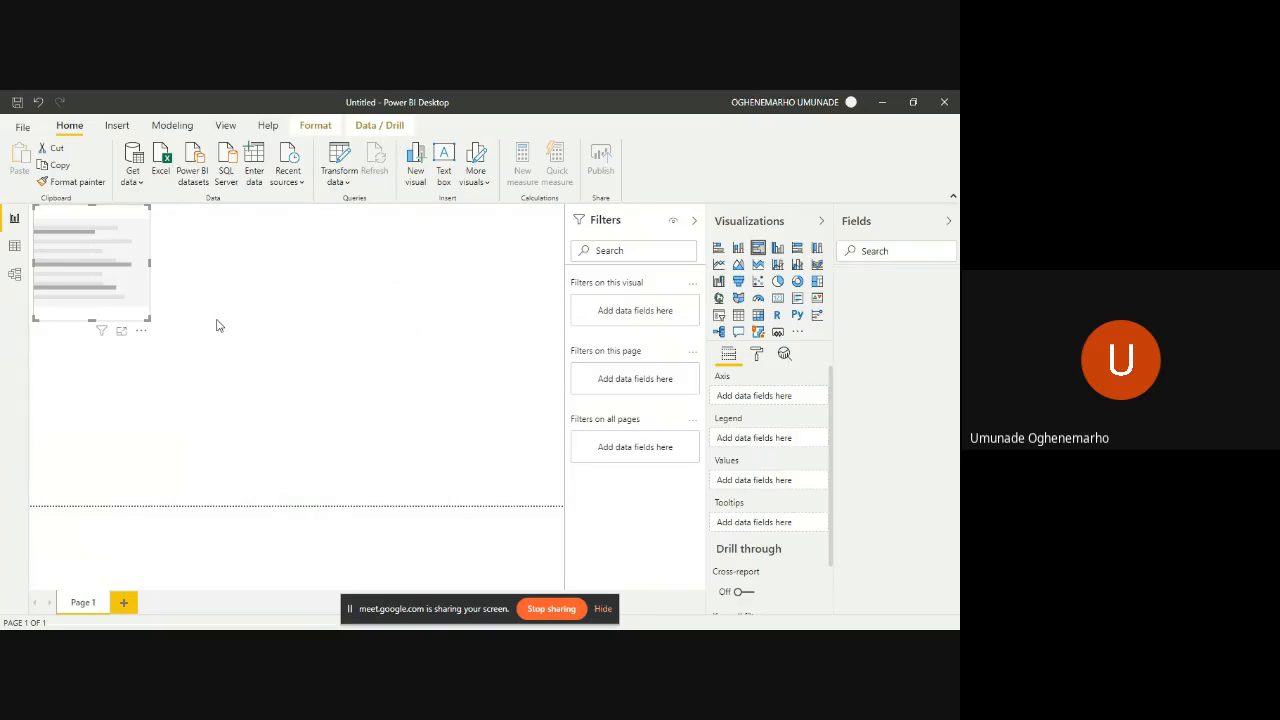
{"action": "left_click", "coordinate": [141, 331]}
{"action": "left_click", "coordinate": [157, 348]}
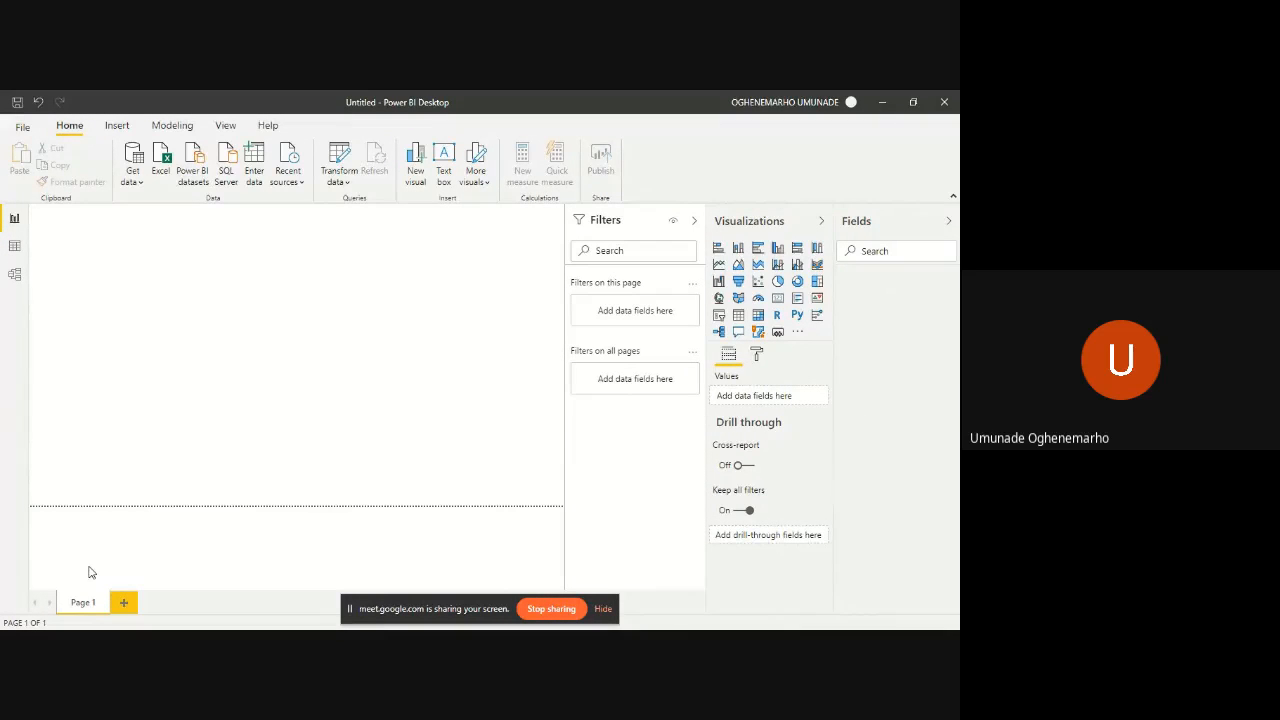
- Add two new blank pages, Page 2 and Page 3, to the report
{"action": "left_click", "coordinate": [125, 603]}
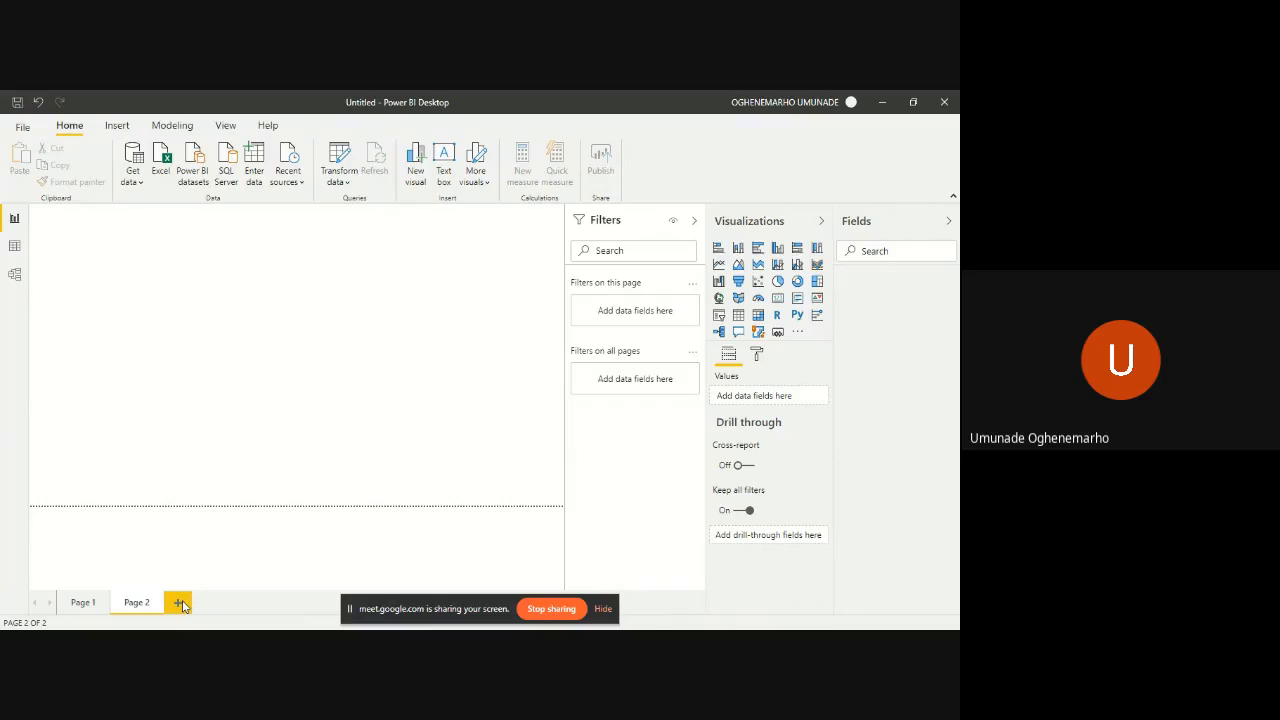
{"action": "left_click", "coordinate": [181, 604]}
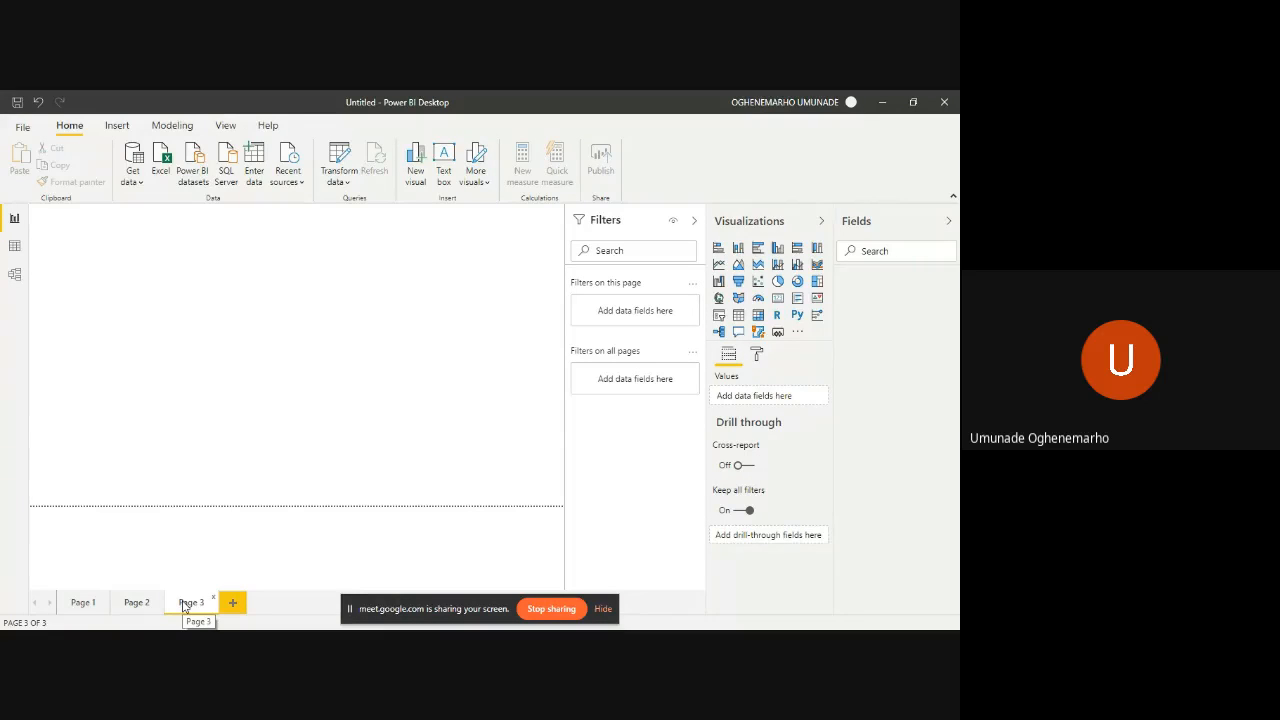
- Place an empty stacked column chart on Page 3, enlarge it slightly and remove it from the canvas
{"action": "left_click", "coordinate": [738, 249]}
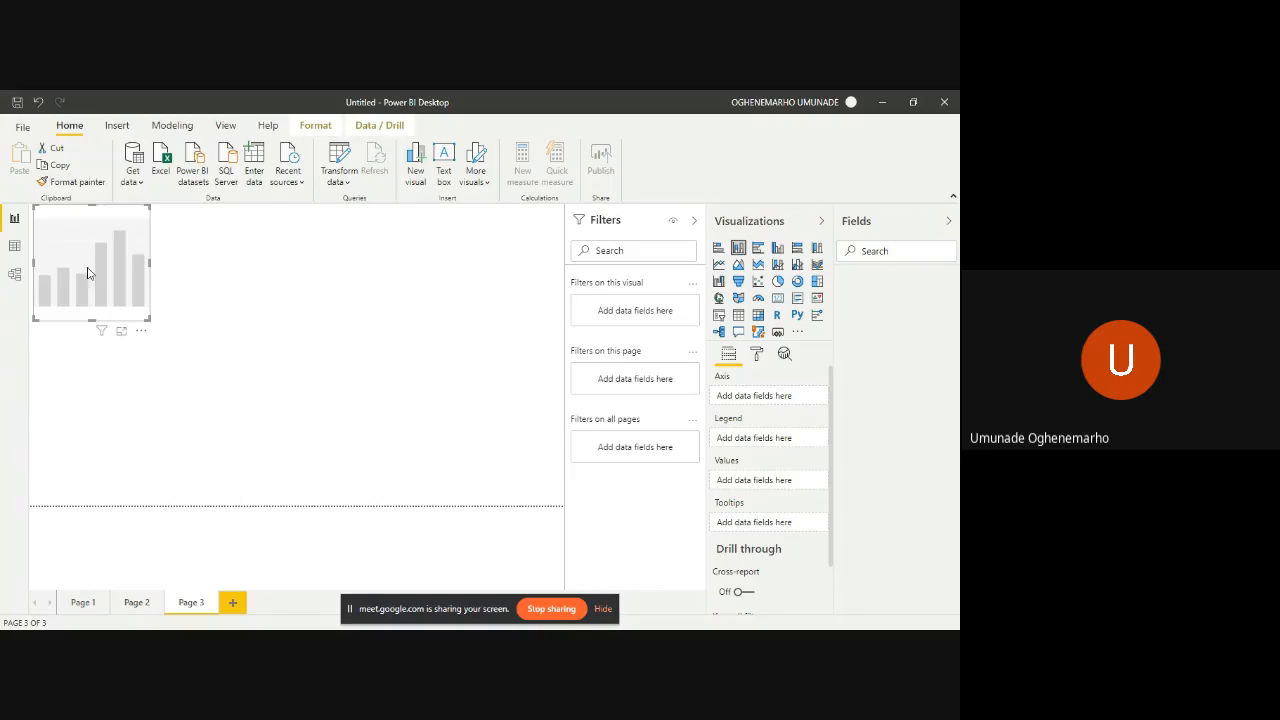
{"action": "left_click_drag", "start_coordinate": [148, 317], "coordinate": [194, 334]}
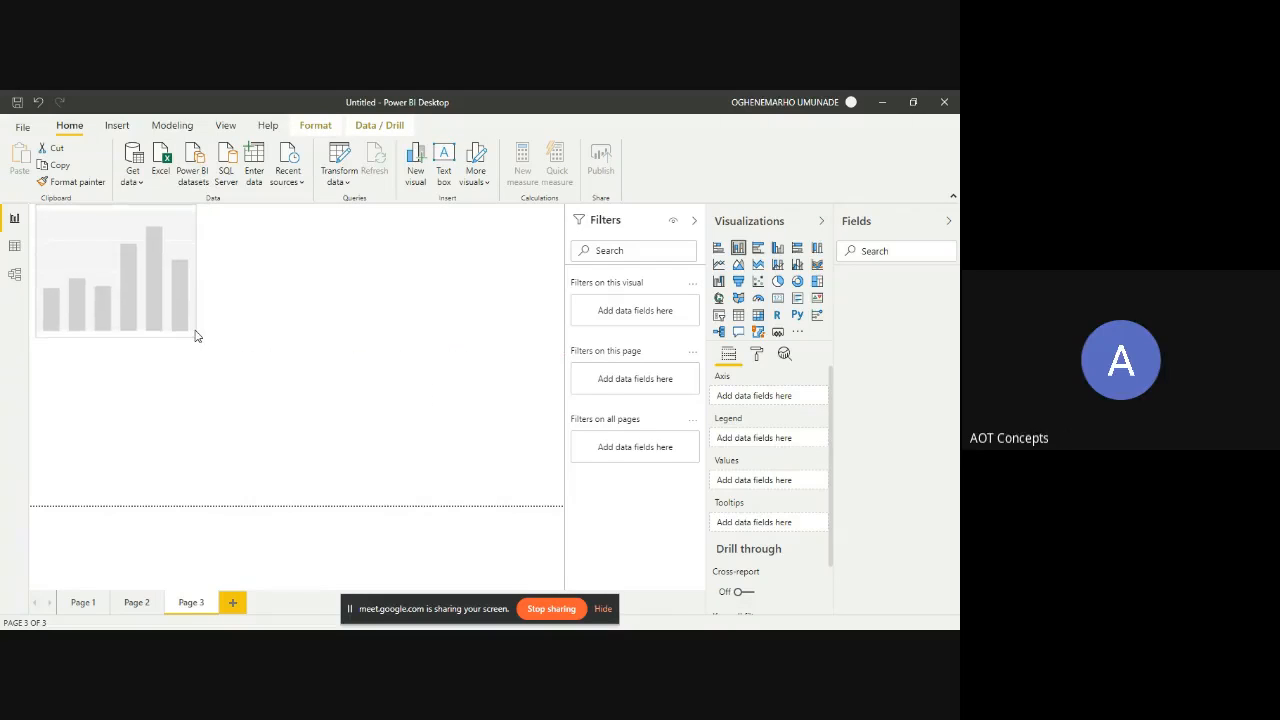
{"action": "left_click", "coordinate": [187, 341]}
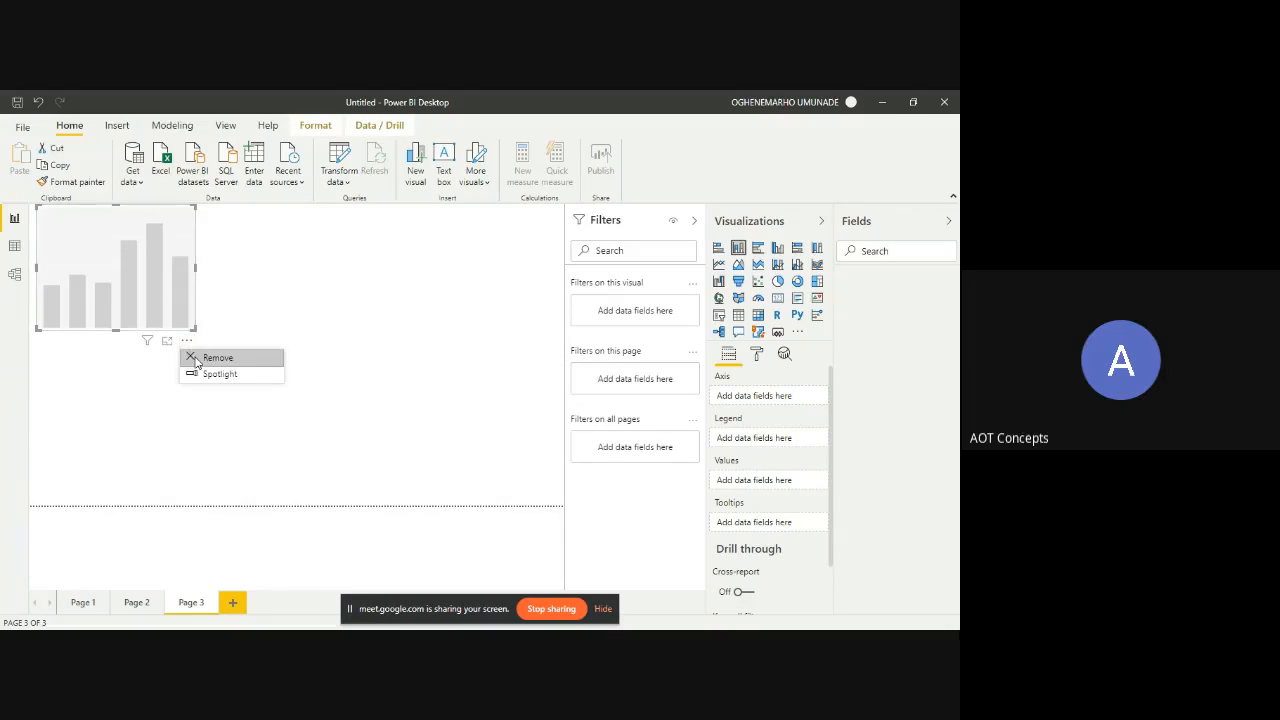
{"action": "left_click", "coordinate": [196, 362]}
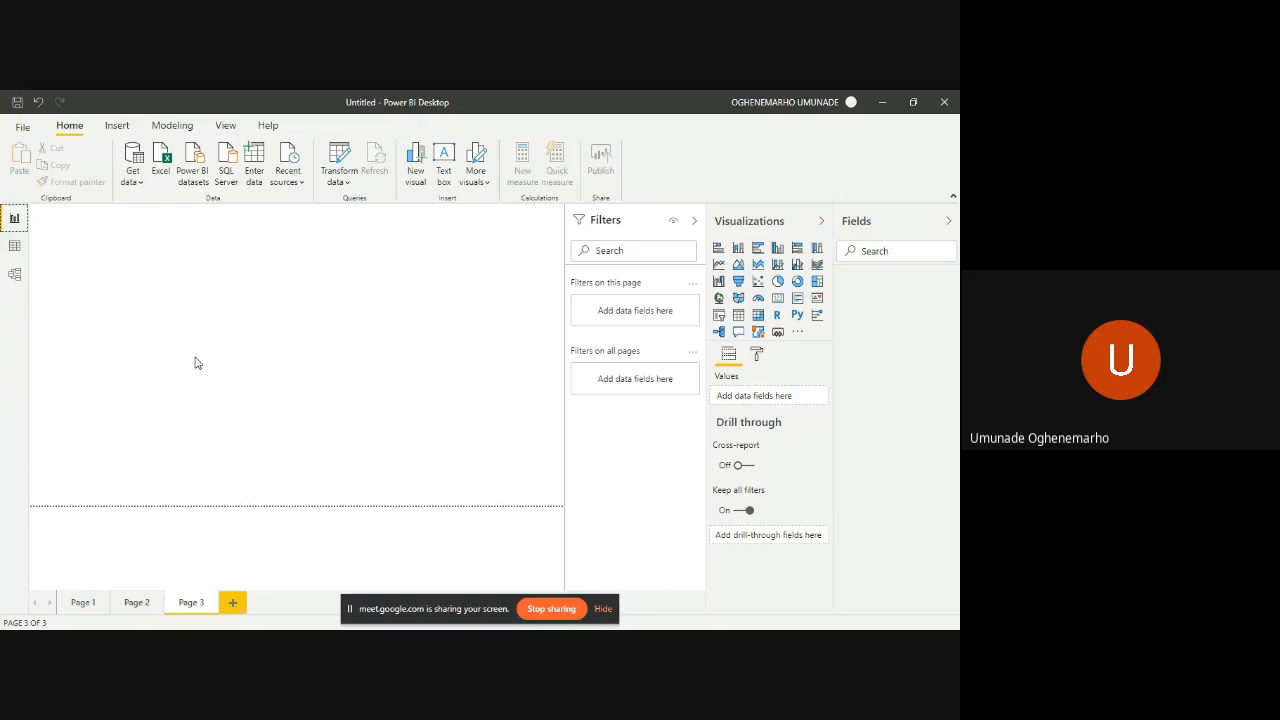
- Switch to the Power BI service home page in the browser and look at the account menu
{"action": "key", "text": "alt+Tab"}
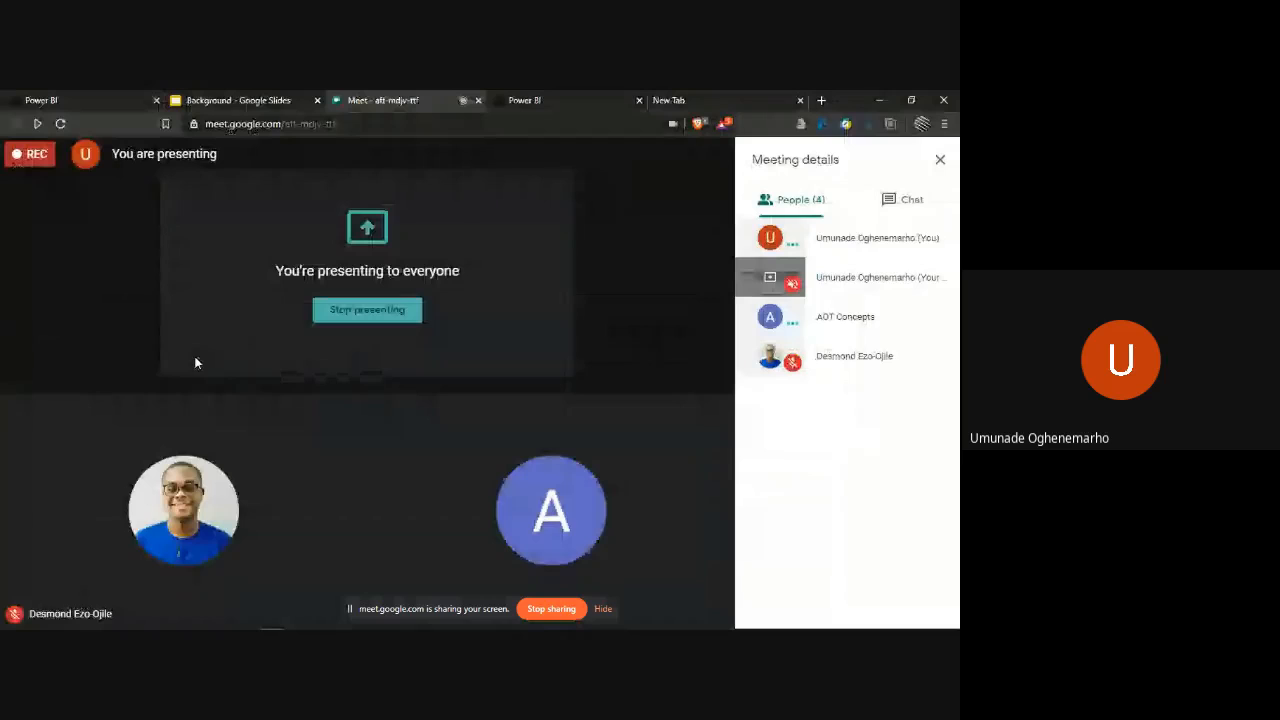
{"action": "left_click", "coordinate": [125, 96]}
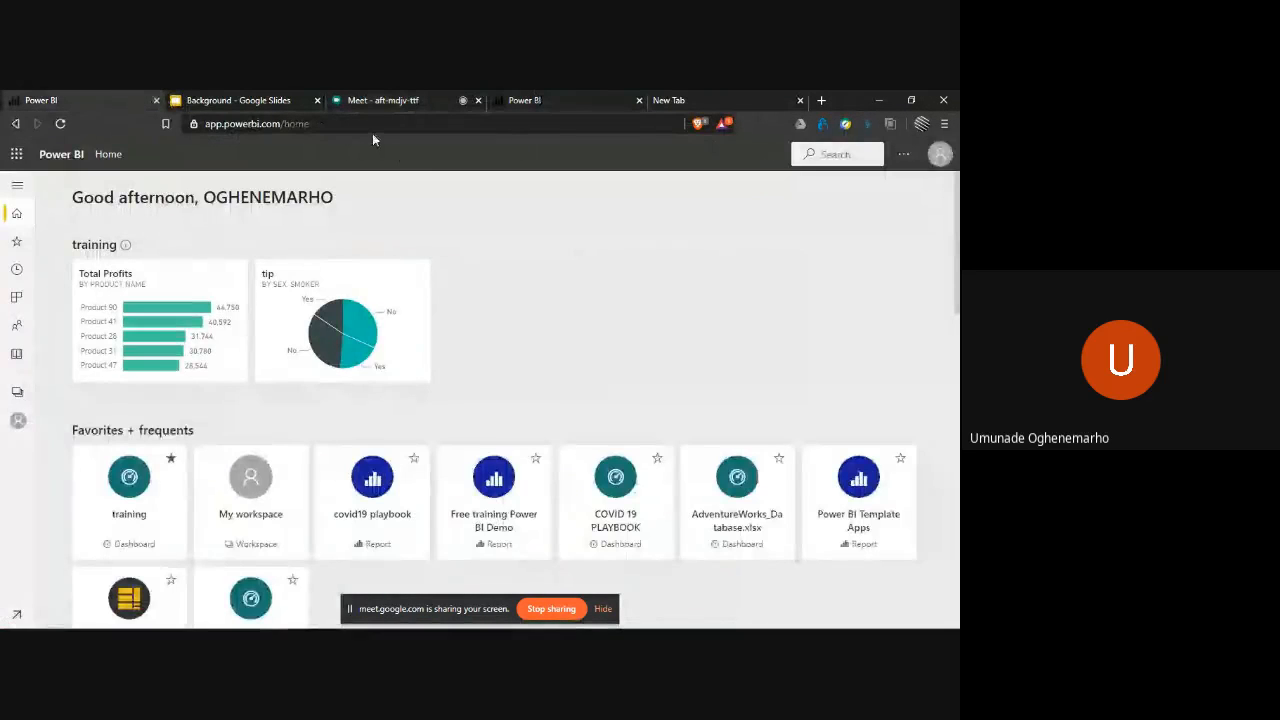
{"action": "left_click", "coordinate": [938, 154]}
{"action": "left_click", "coordinate": [684, 208]}
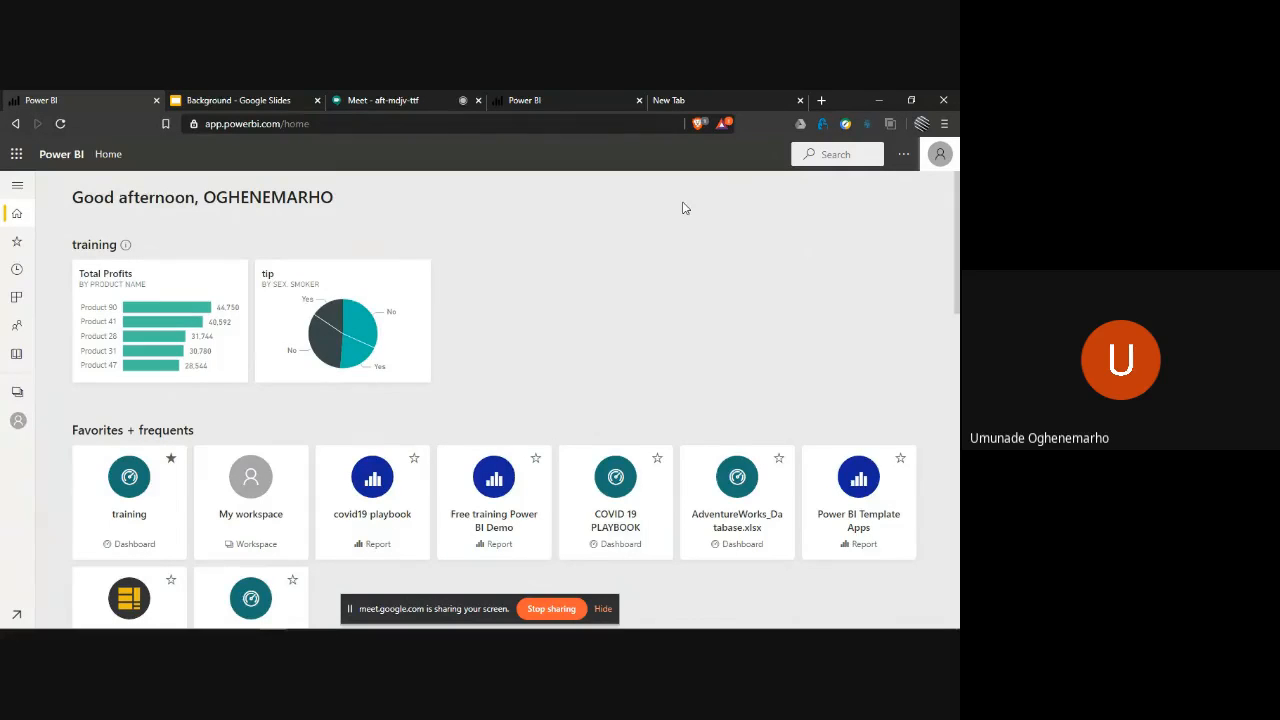
- Close the browser tab with the AdventureWorks_Database.xlsx dashboard settings and leave the new tab's address empty
{"action": "left_click", "coordinate": [590, 96]}
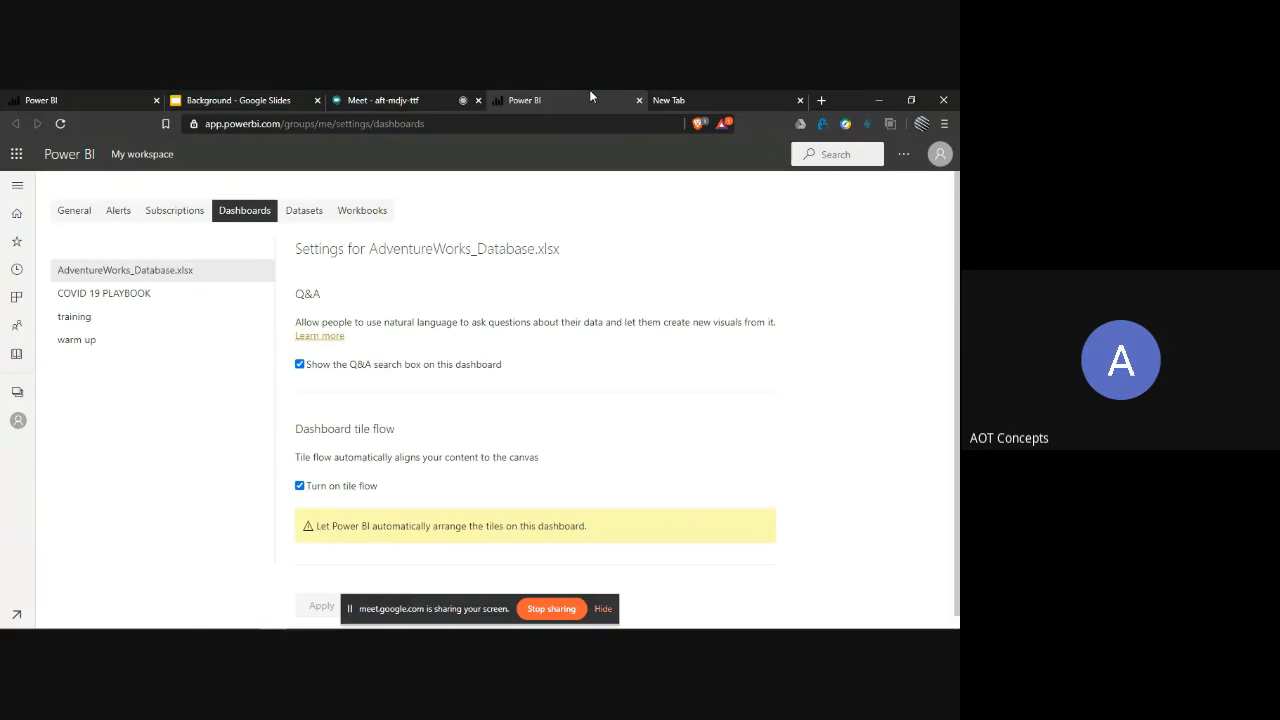
{"action": "key", "text": "ctrl+w"}
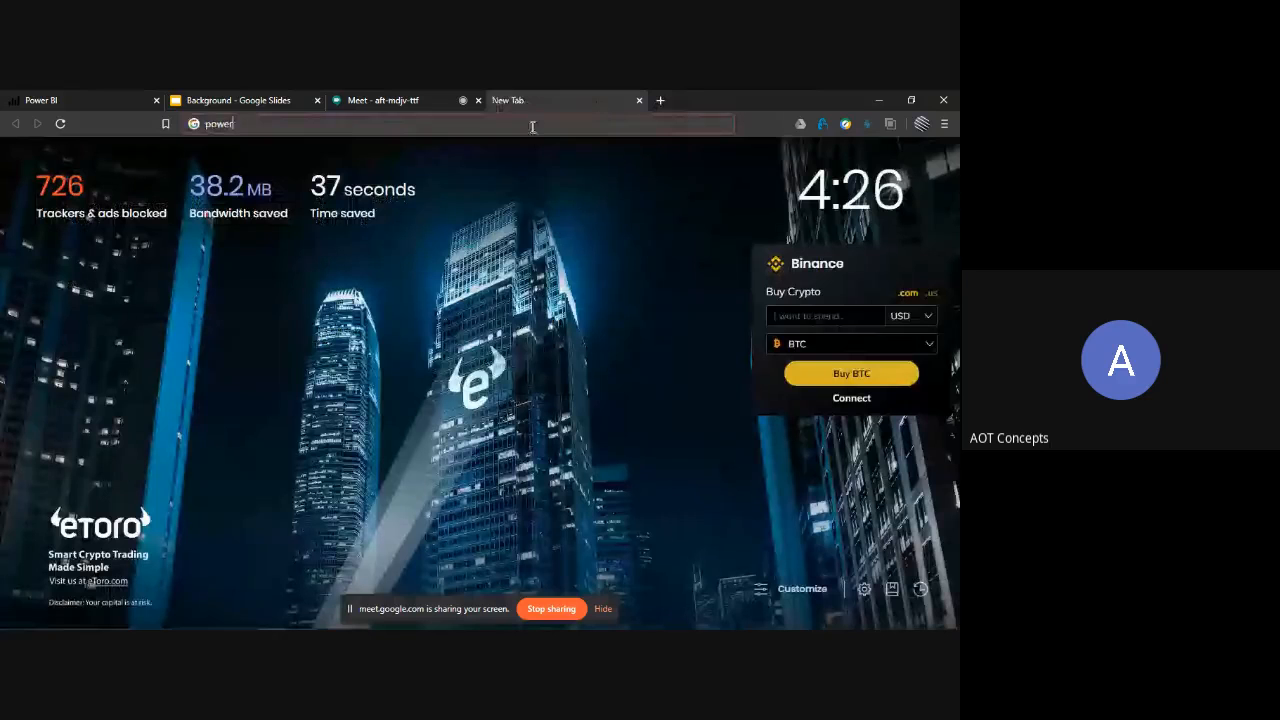
{"action": "type", "text": "powe"}
{"action": "key", "text": "Escape"}
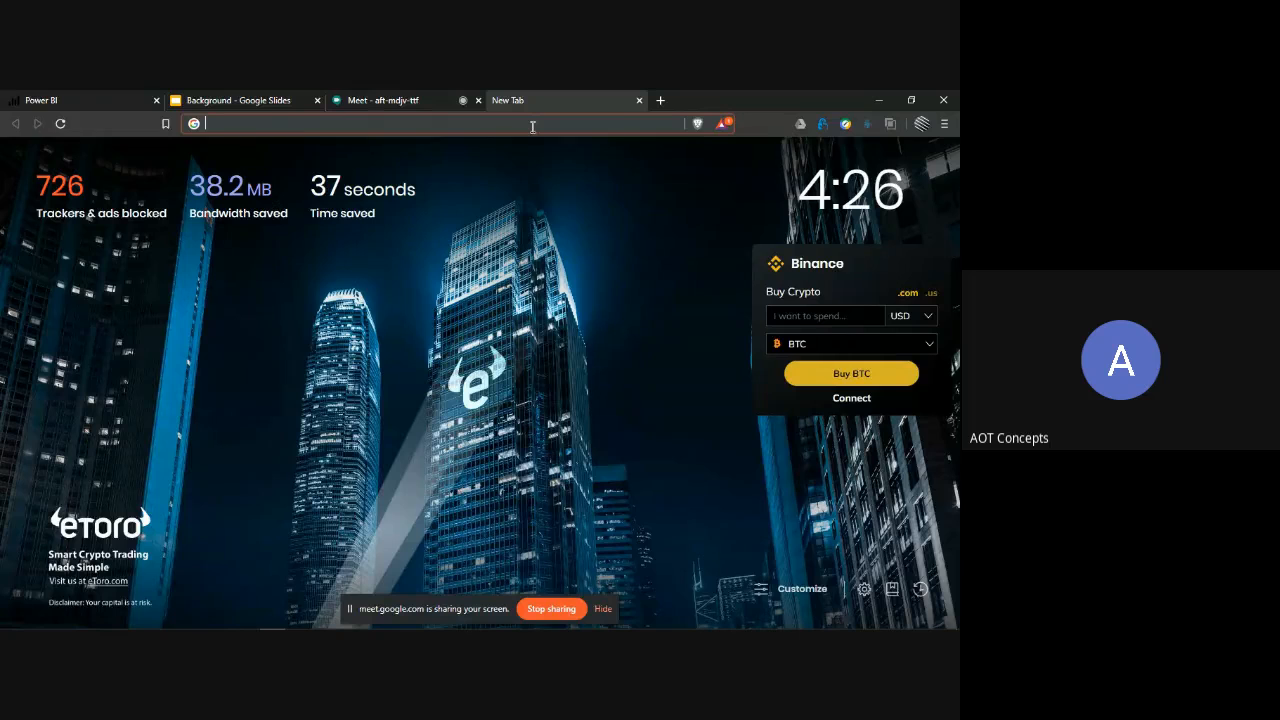
- Sign out of the account on the Power BI service home page
{"action": "left_click", "coordinate": [134, 97]}
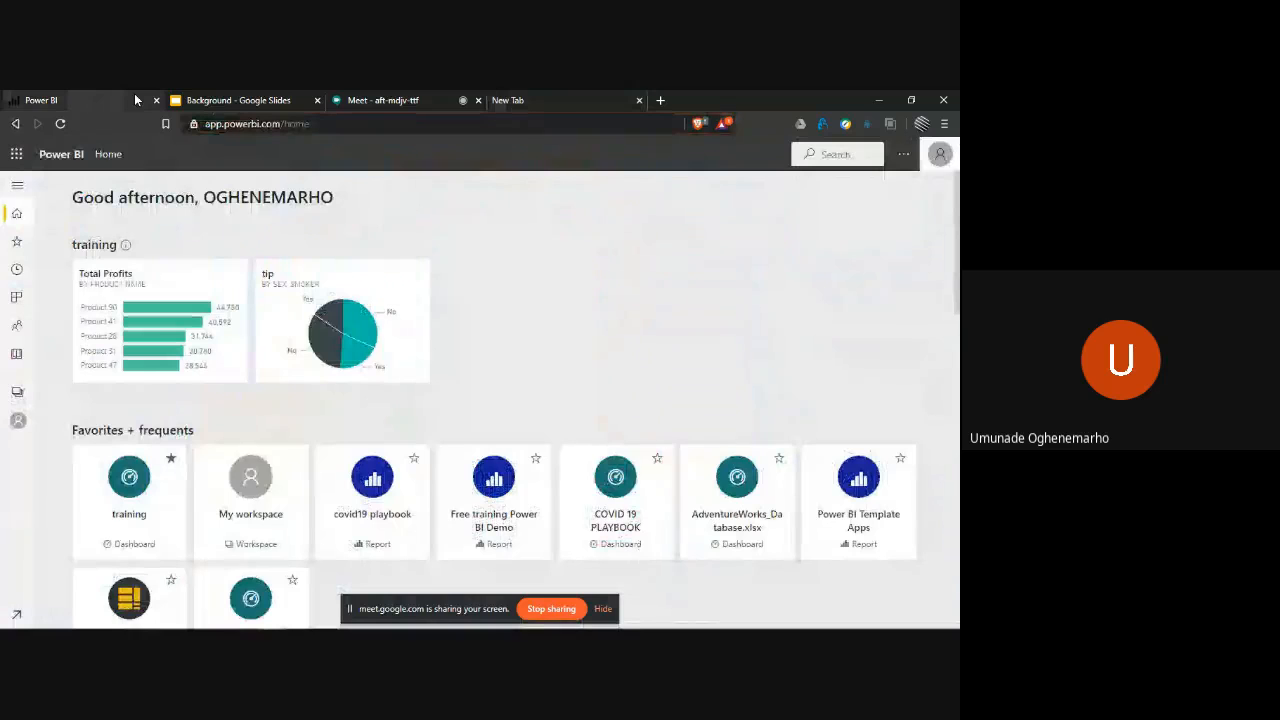
{"action": "left_click", "coordinate": [940, 154]}
{"action": "left_click", "coordinate": [872, 230]}
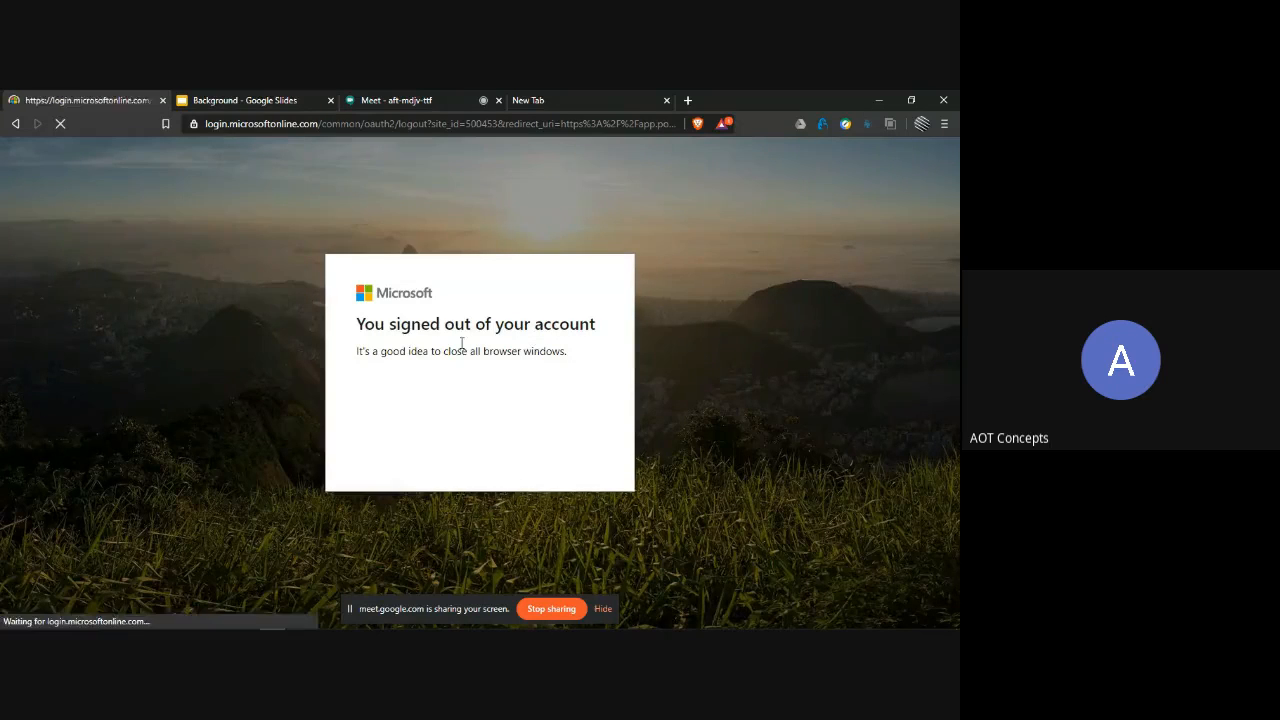
- Load app.powerbi.com in the signed-out tab to reach the Microsoft account selection
{"action": "left_click", "coordinate": [467, 120]}
{"action": "type", "text": "a"}
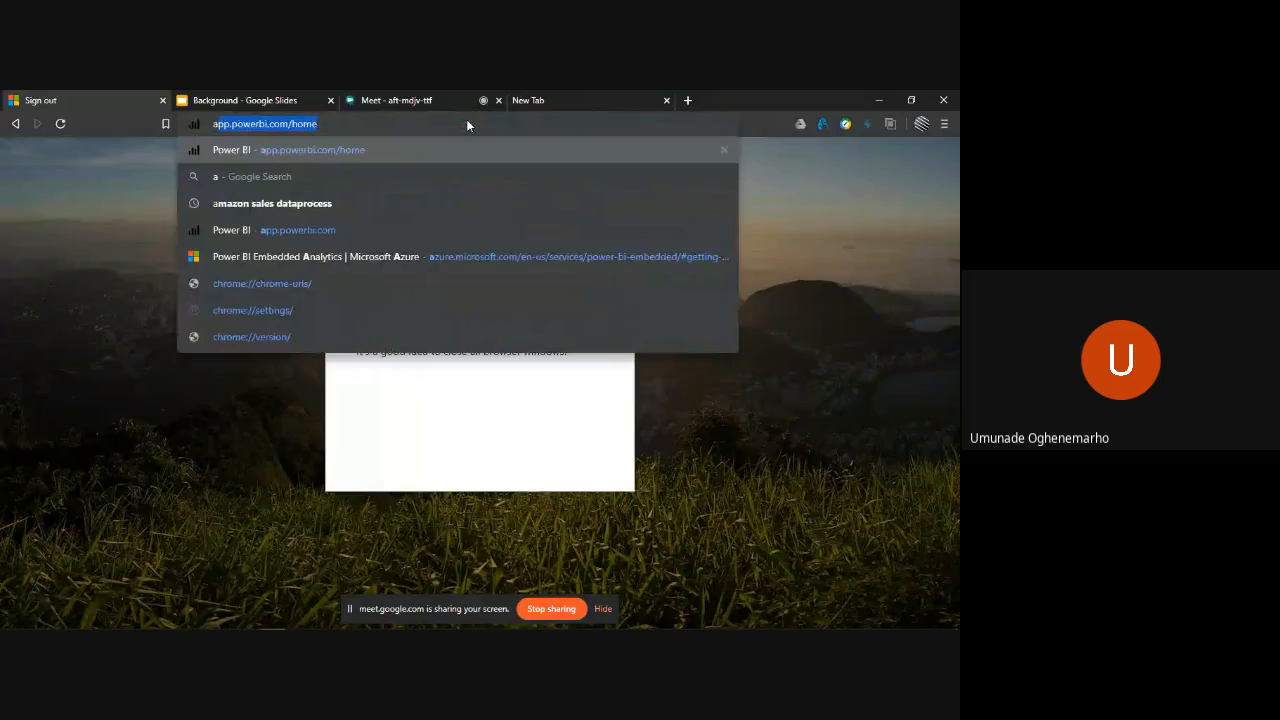
{"action": "type", "text": "p"}
{"action": "key", "text": "Return"}
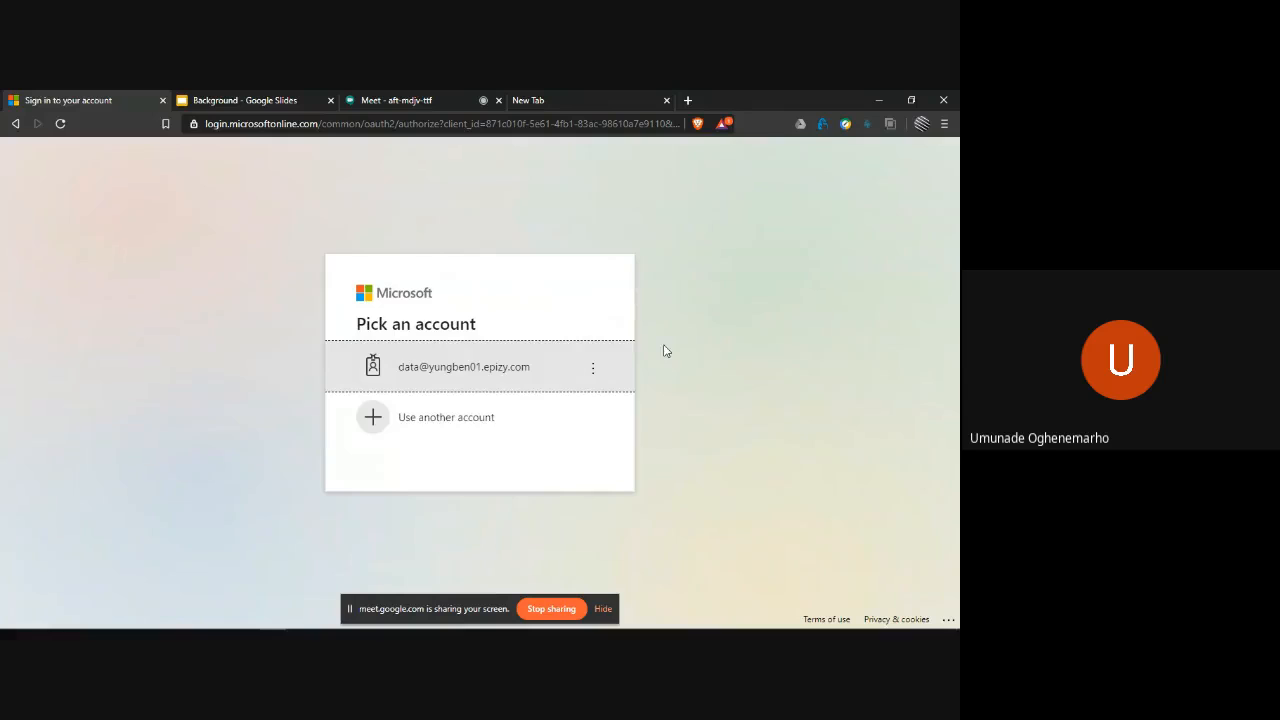
- Sign in with the saved account by entering its password, choosing to stay signed in and not be asked again
{"action": "left_click", "coordinate": [535, 368]}
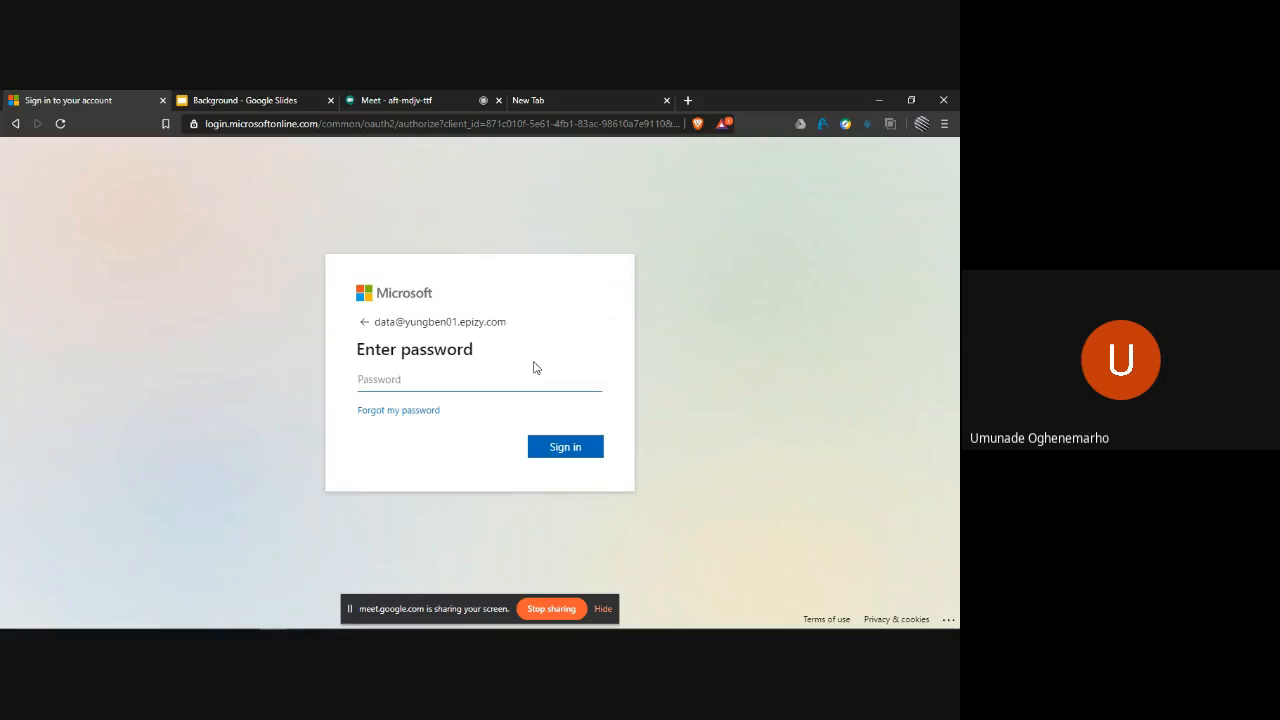
{"action": "type", "text": "•••••••••"}
{"action": "key", "text": "Return"}
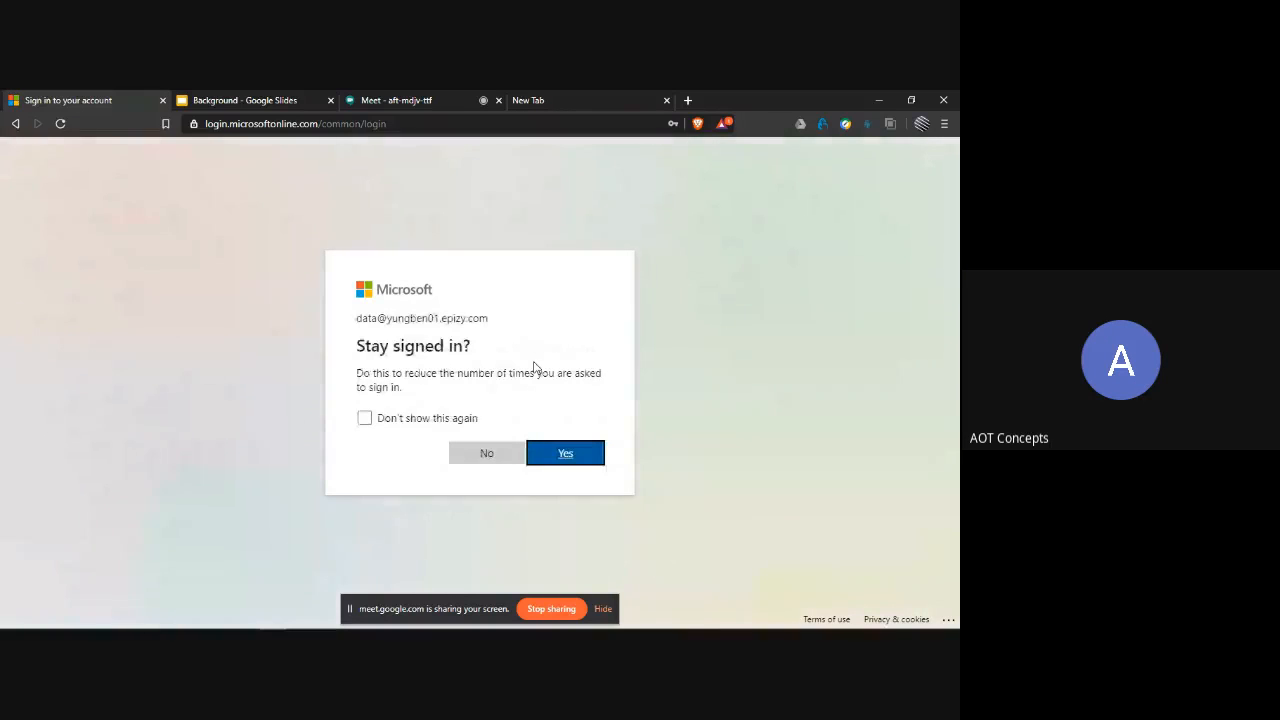
{"action": "left_click", "coordinate": [365, 418]}
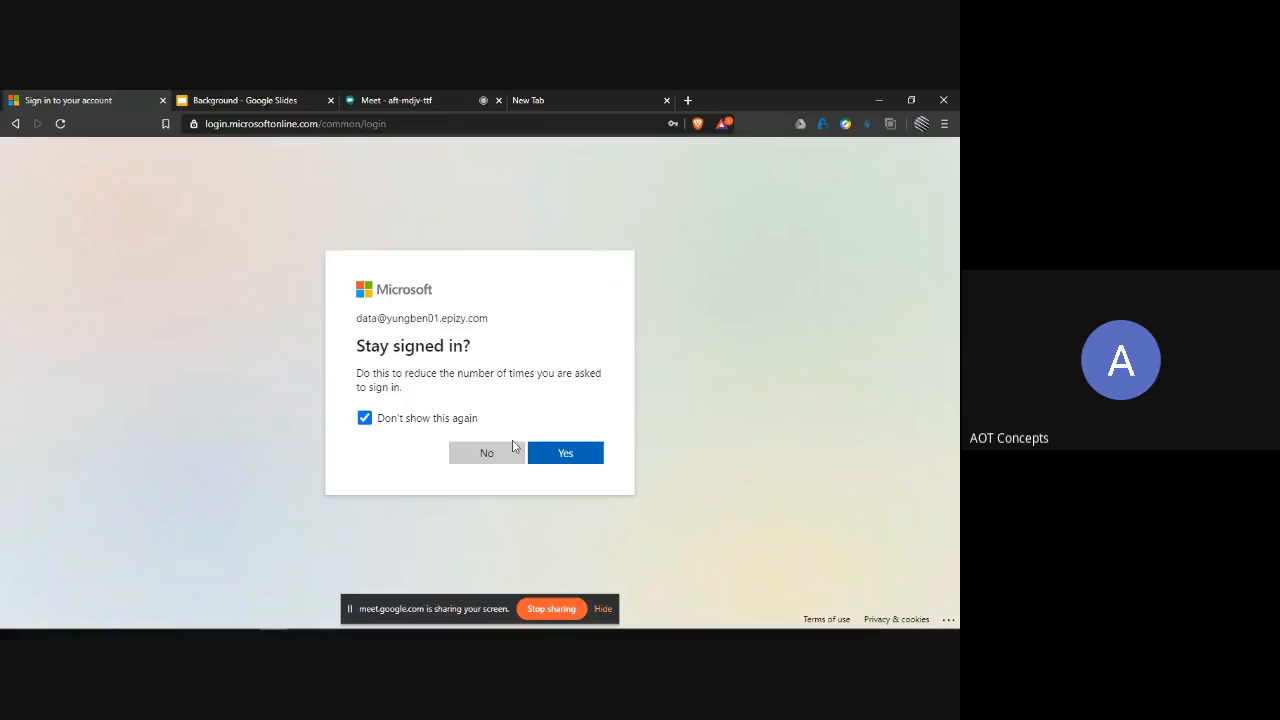
{"action": "left_click", "coordinate": [549, 456]}
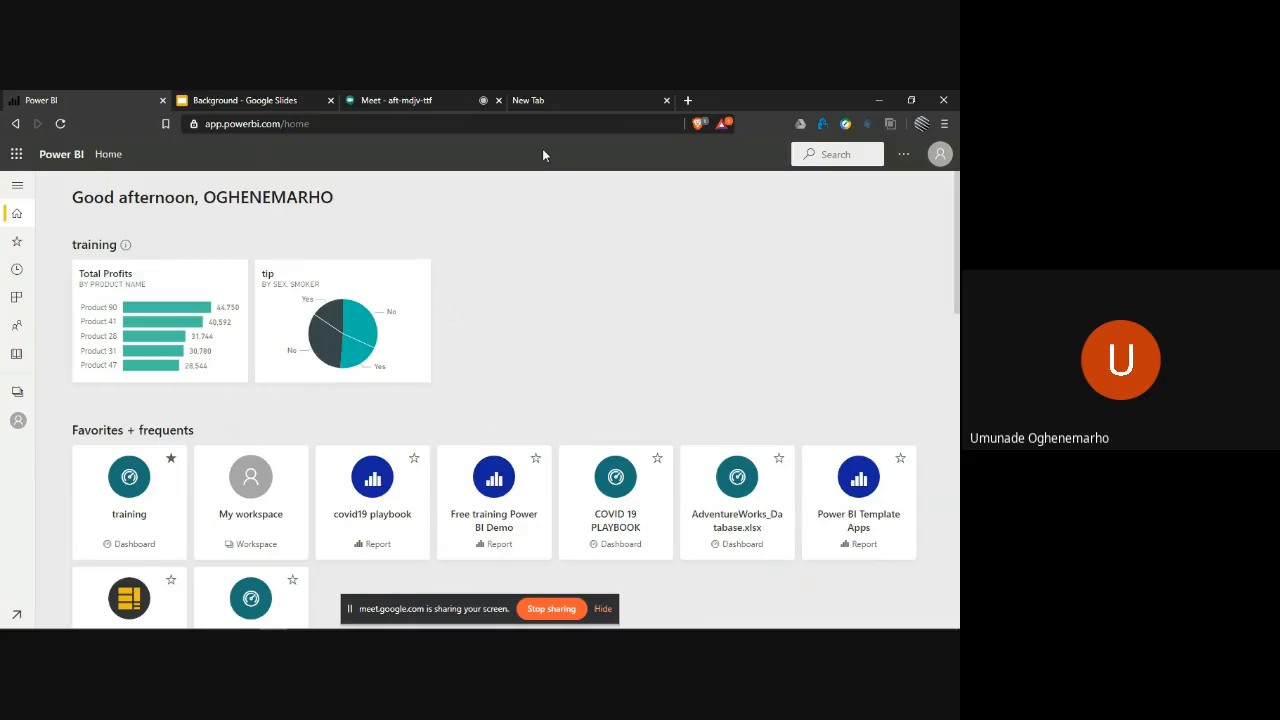
- Open a new private browser window and load the Power BI service address in it
{"action": "left_click", "coordinate": [942, 124]}
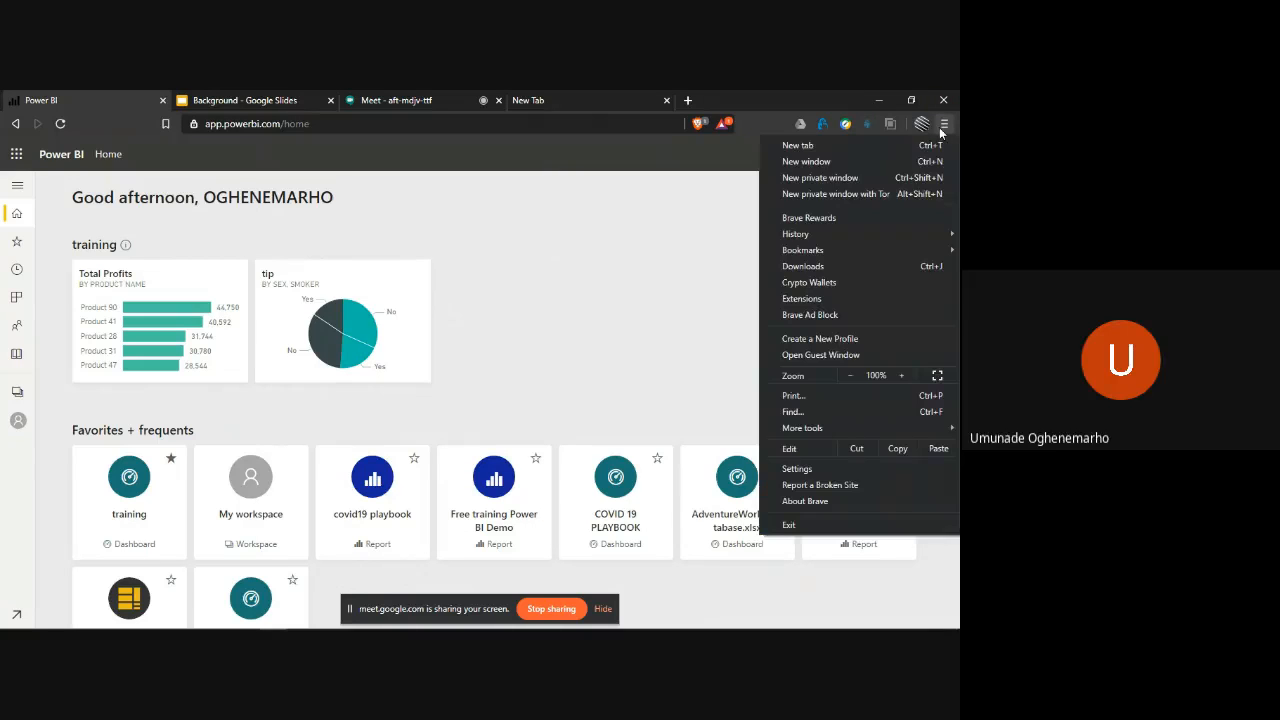
{"action": "left_click", "coordinate": [856, 174]}
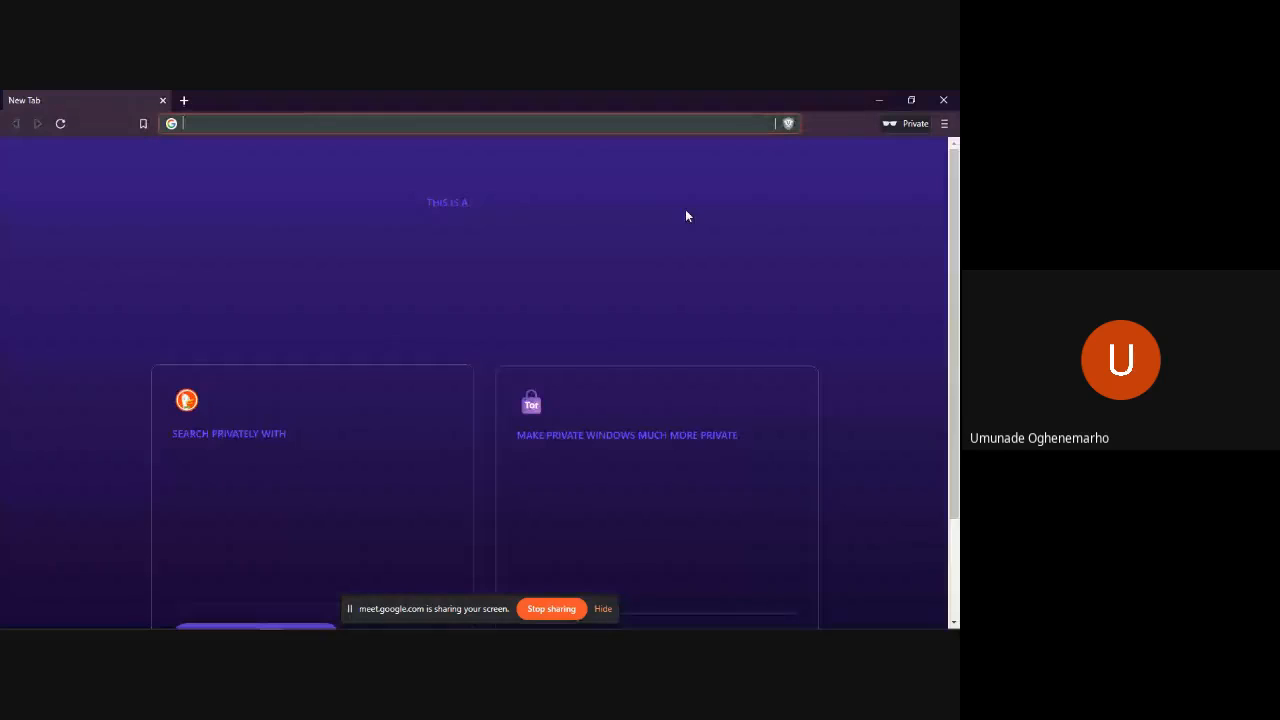
{"action": "type", "text": "app.powerbi.com/home"}
{"action": "key", "text": "Return"}
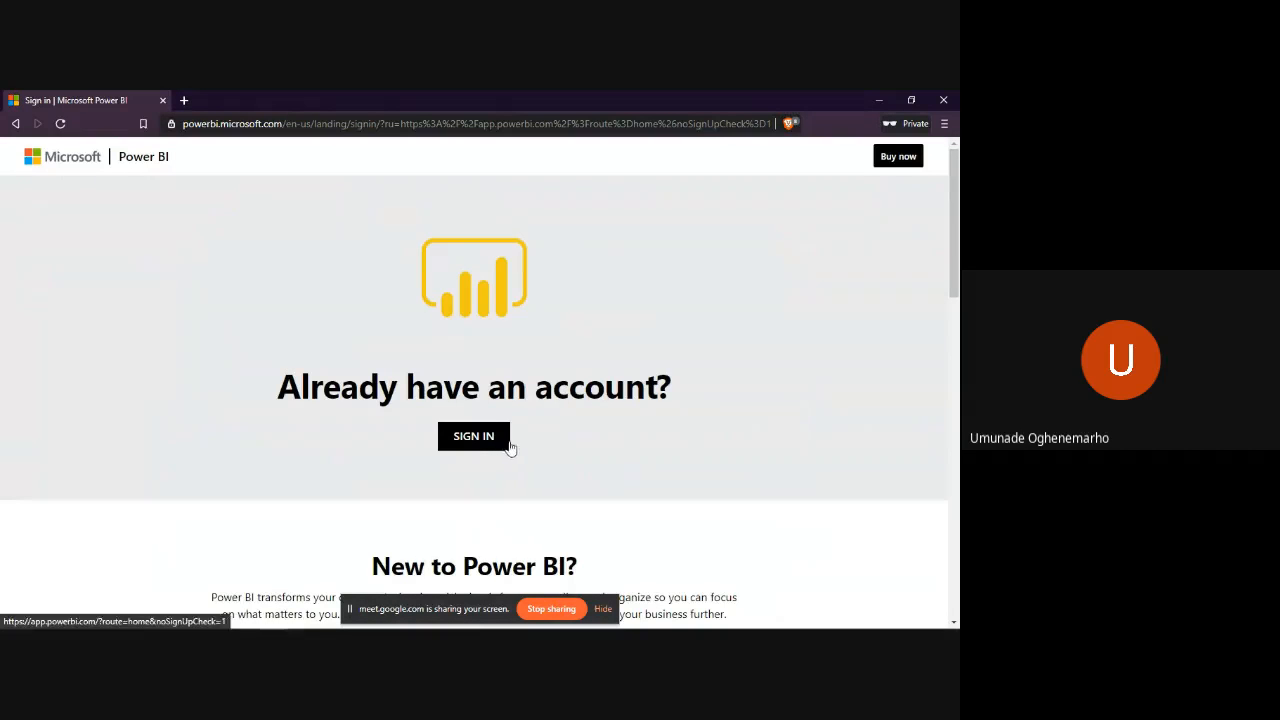
- Go from the landing page to the Microsoft sign-in form and submit the work account's email address
{"action": "left_click", "coordinate": [491, 447]}
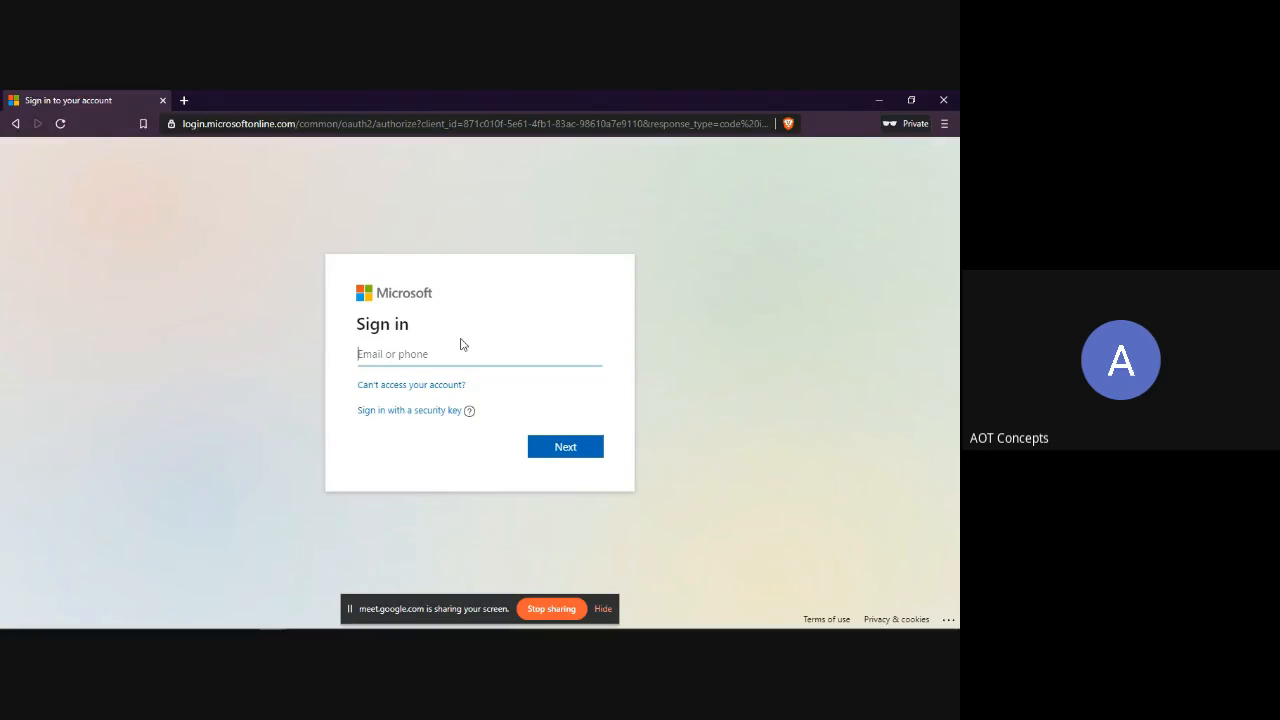
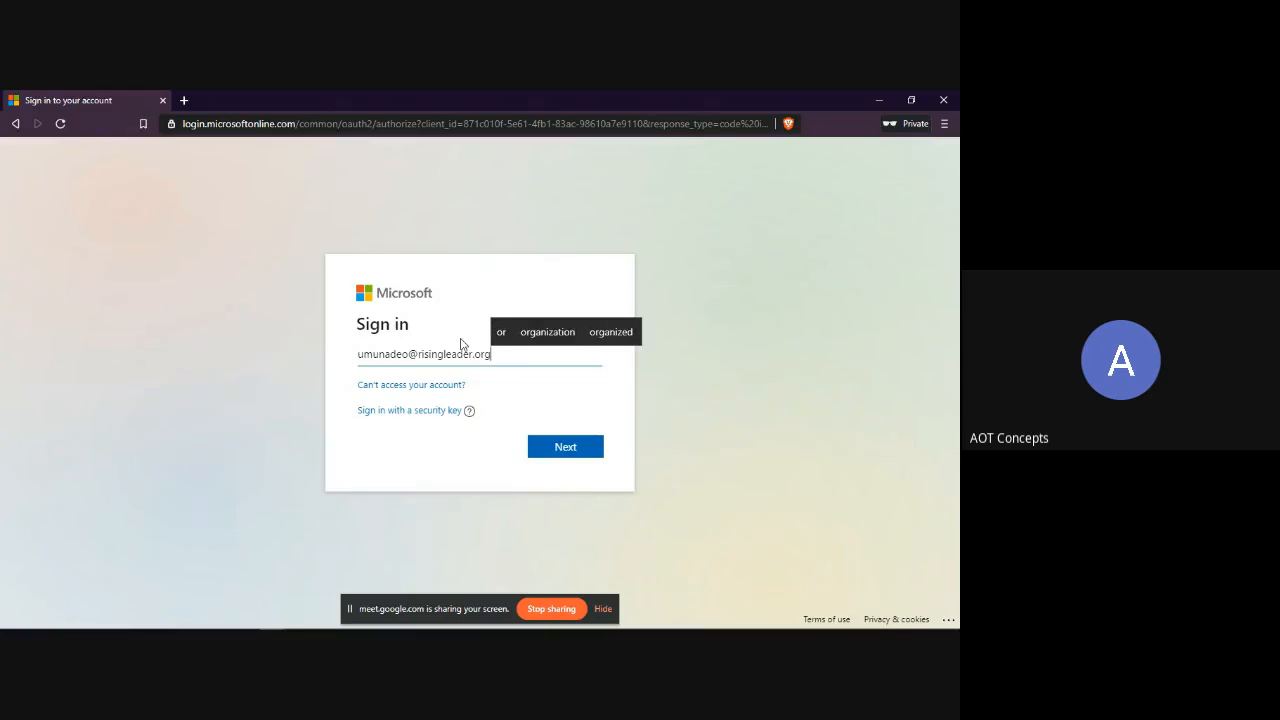
{"action": "key", "text": "Return"}
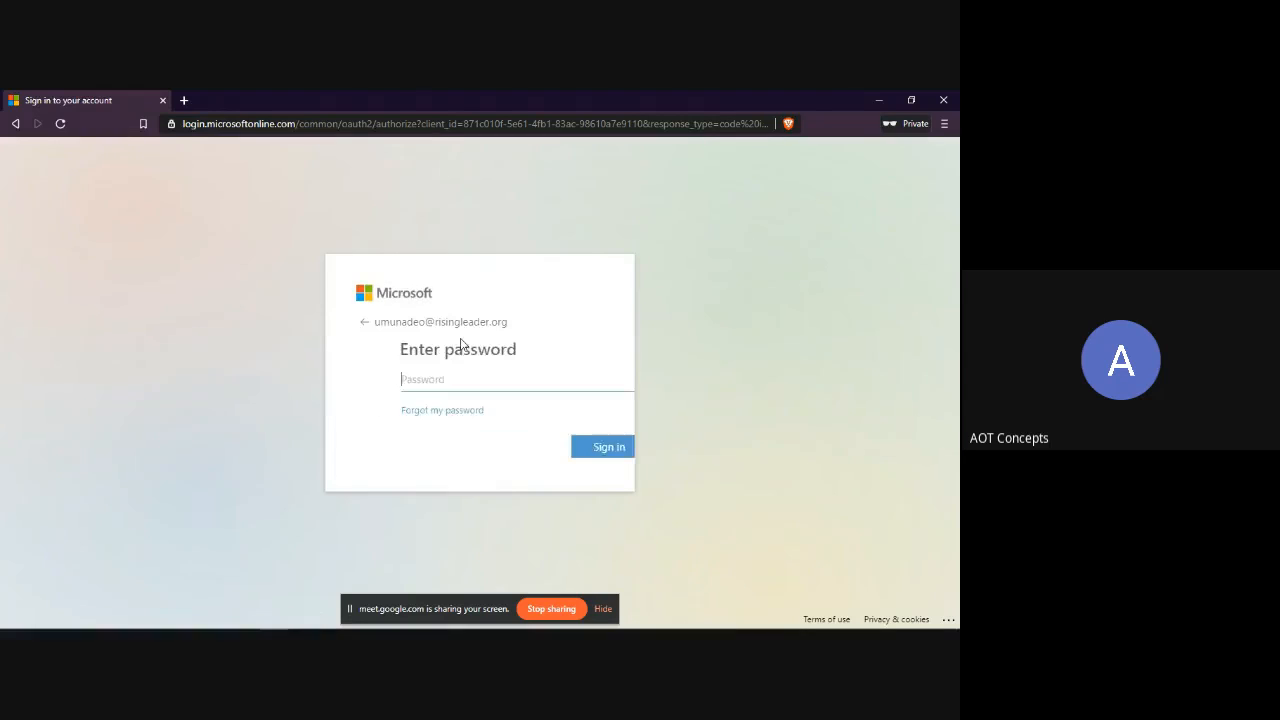
- Enter the account password to sign in and decline to stay signed in
{"action": "type", "text": "•••"}
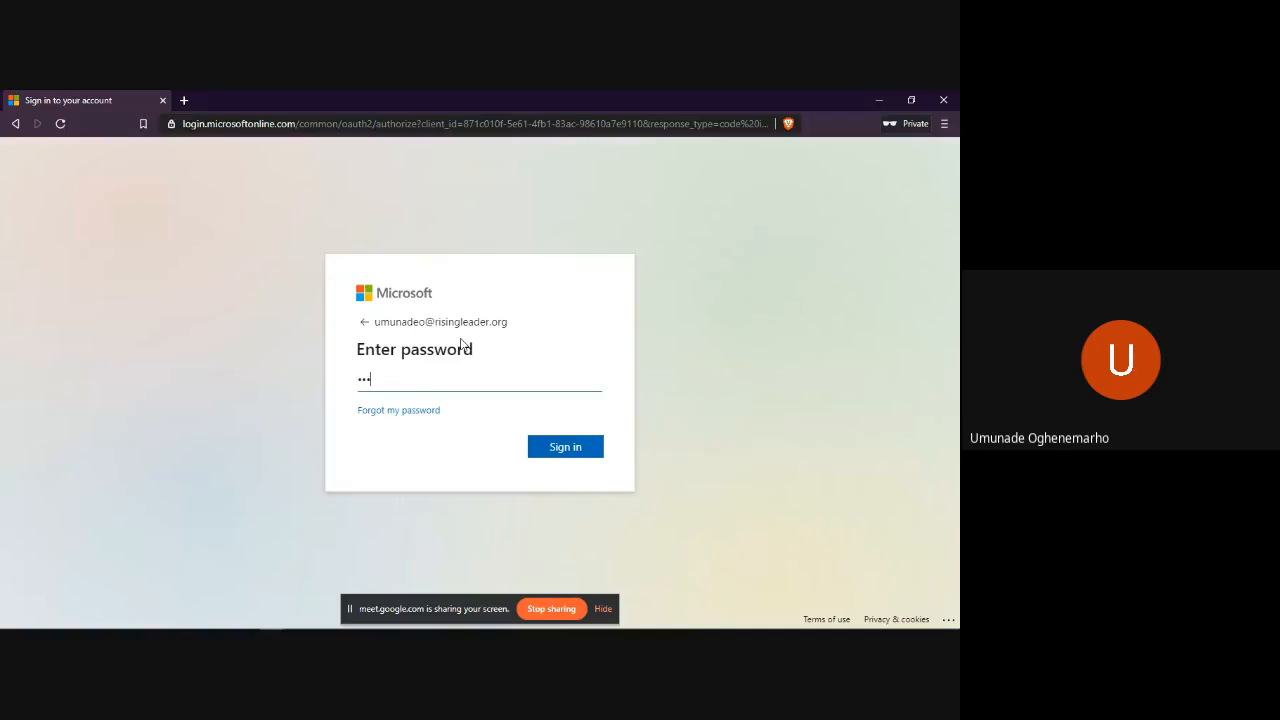
{"action": "type", "text": "••••••"}
{"action": "key", "text": "Return"}
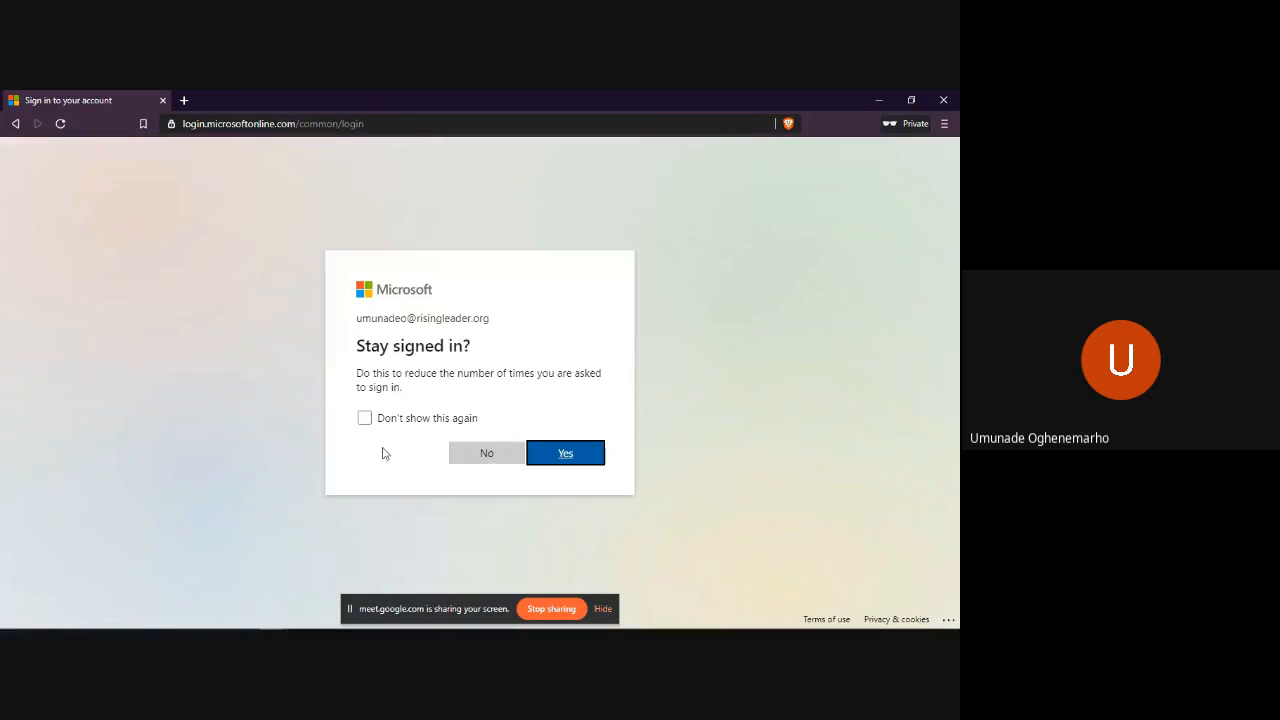
{"action": "left_click", "coordinate": [471, 452]}
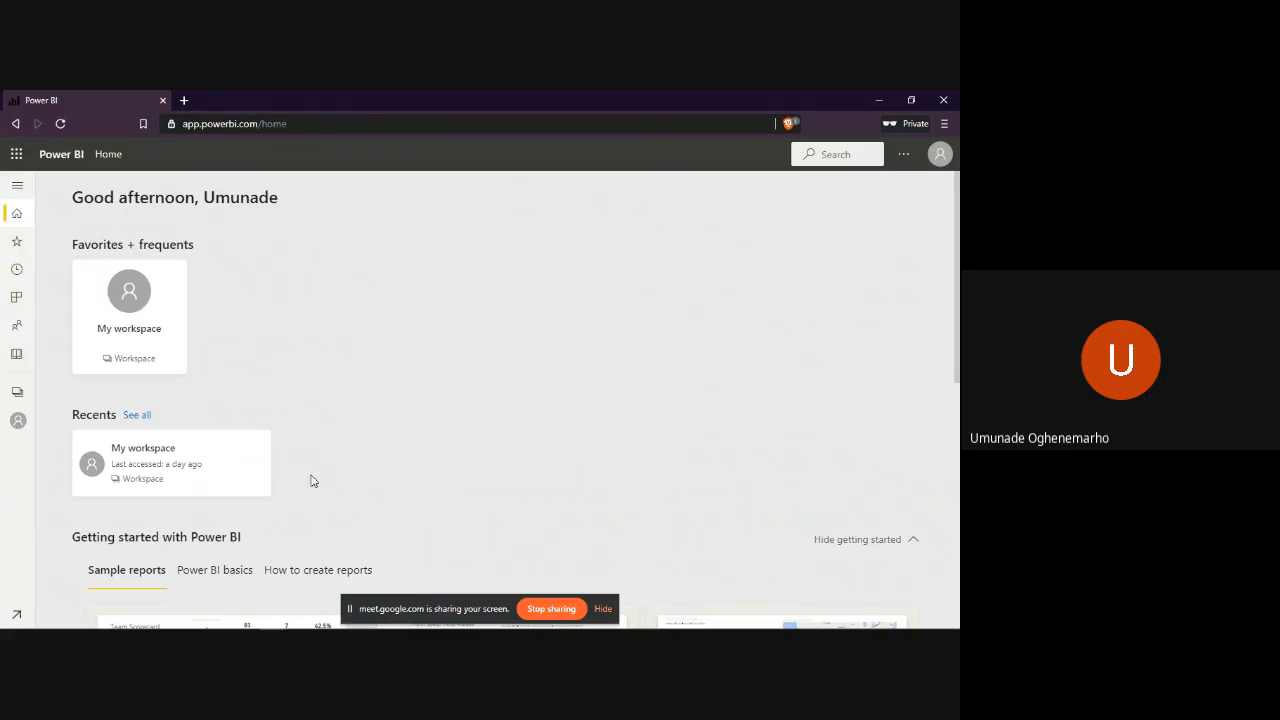
- Look over the home page's sample reports, workspaces and recommended apps, and close the private window
{"action": "scroll", "coordinate": [291, 531], "scroll_direction": "down", "scroll_amount": 5}
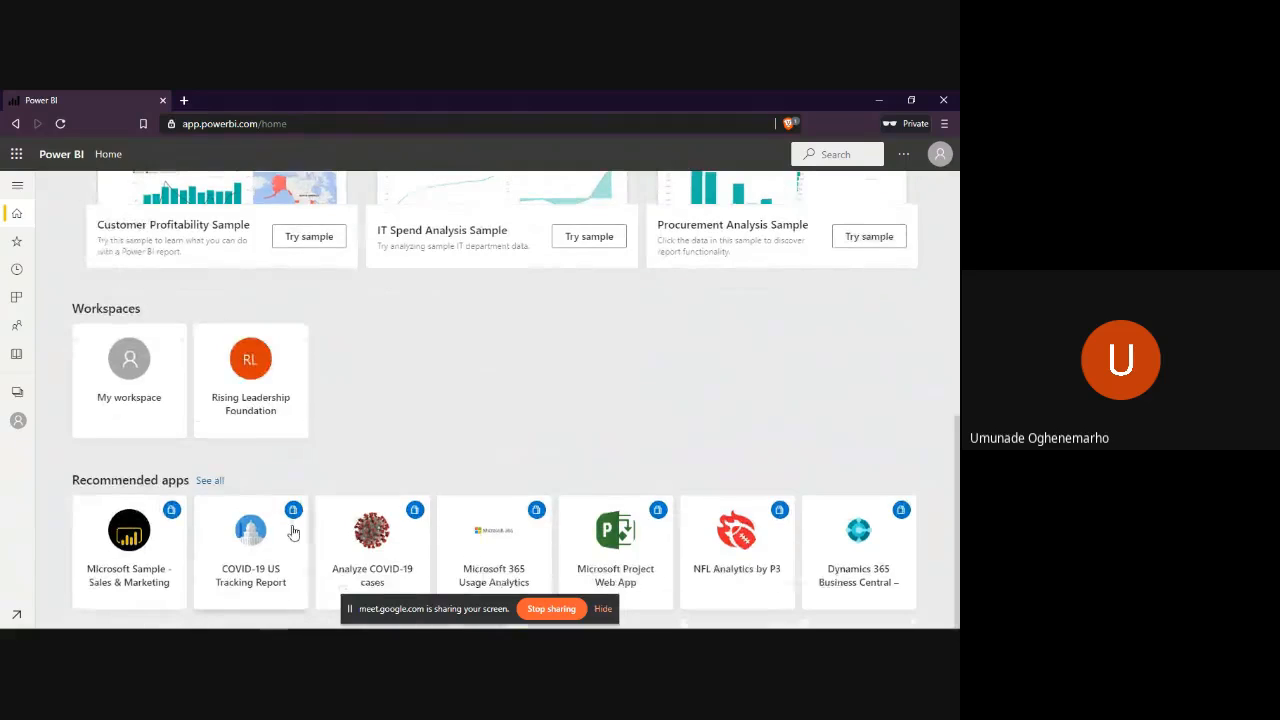
{"action": "scroll", "coordinate": [291, 531], "scroll_direction": "up", "scroll_amount": 1}
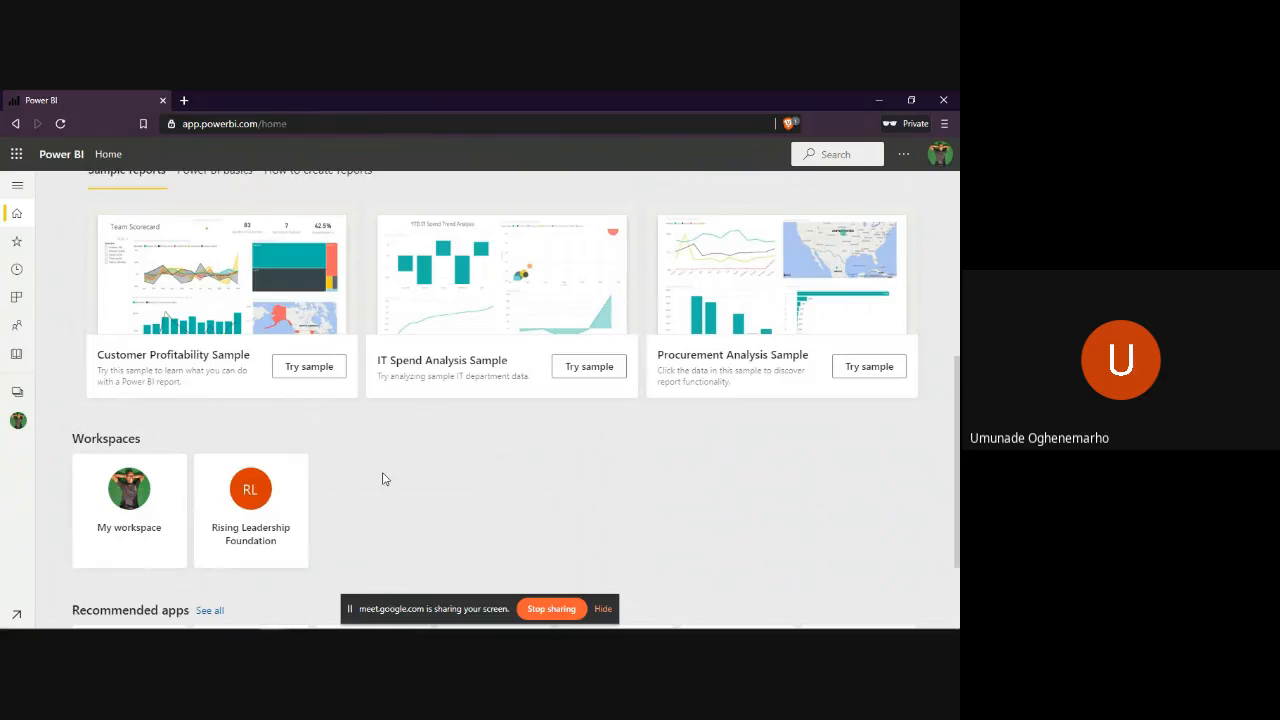
{"action": "scroll", "coordinate": [382, 479], "scroll_direction": "up", "scroll_amount": 4}
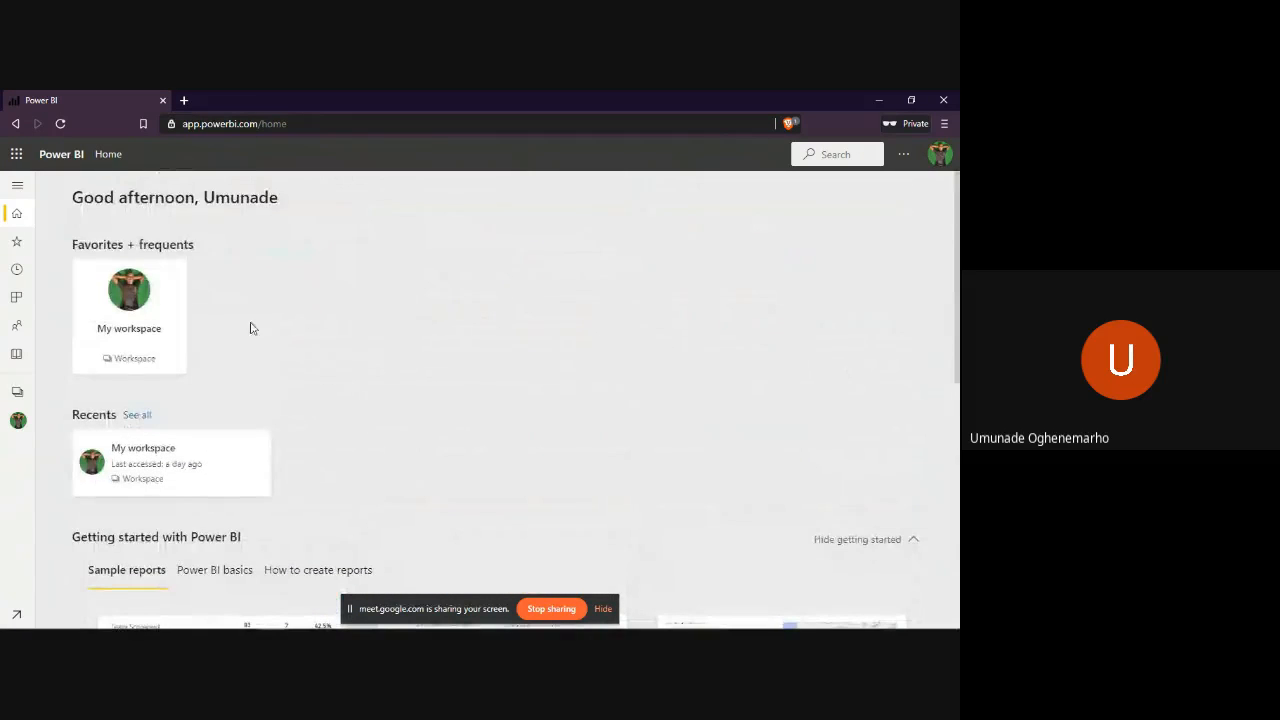
{"action": "left_click", "coordinate": [942, 101]}
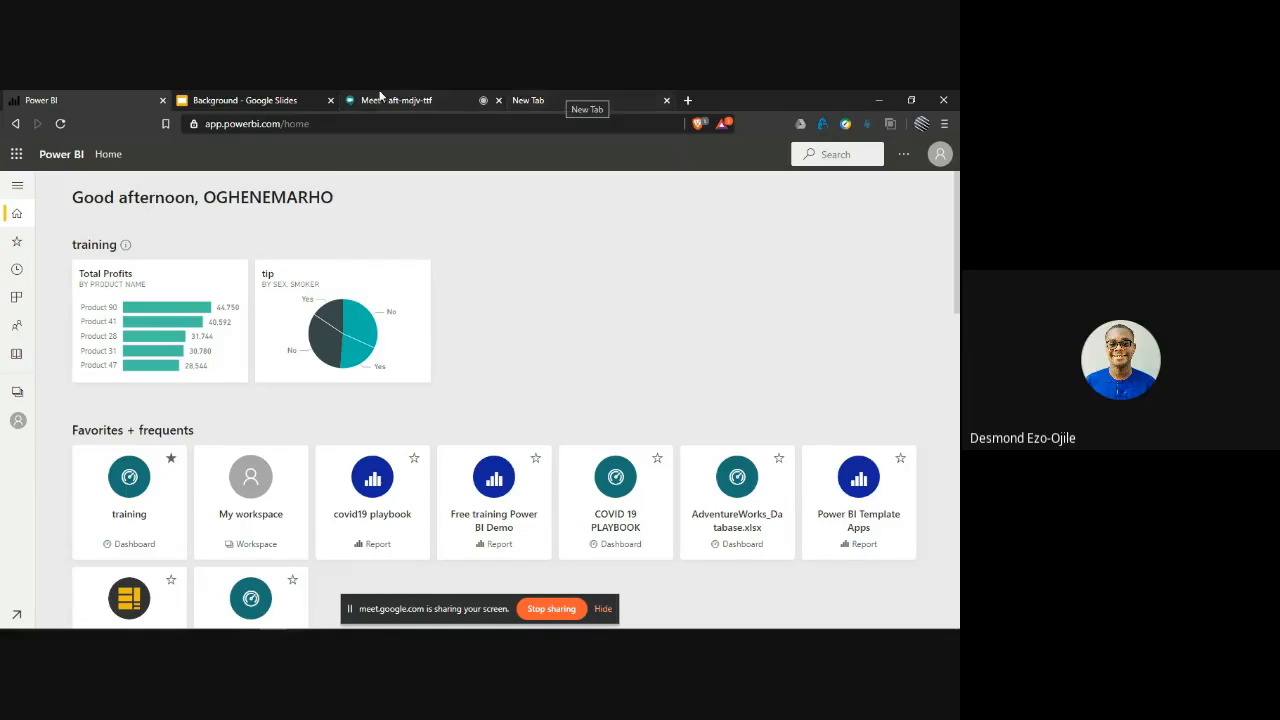
{"action": "key", "text": "alt+Tab"}
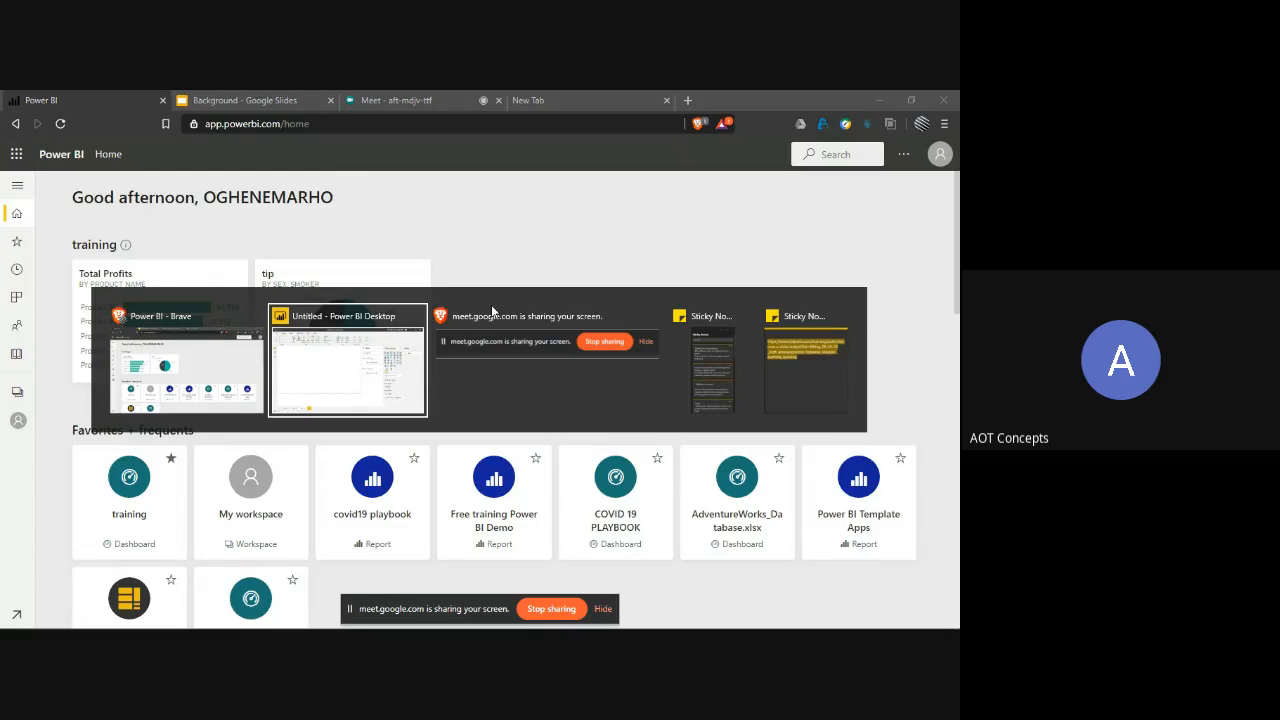
{"action": "key", "text": "alt+Tab"}
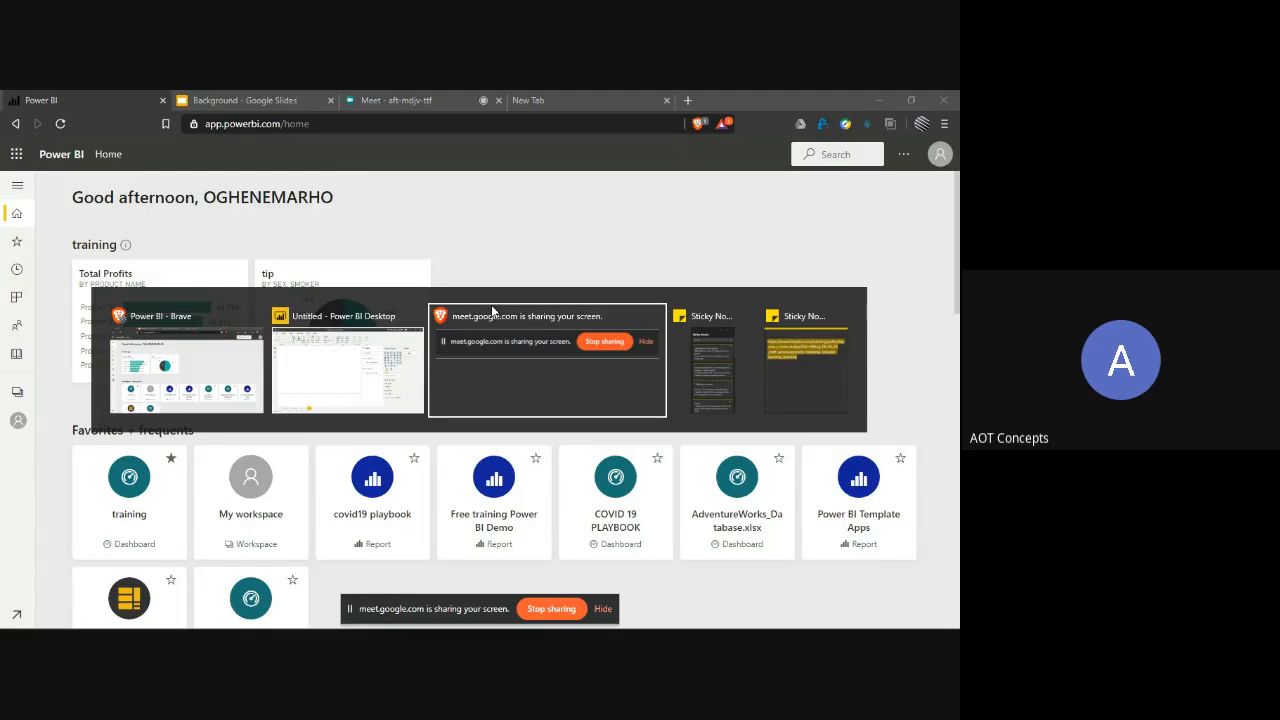
{"action": "key", "text": "alt+Tab"}
{"action": "key", "text": "alt+Tab"}
{"action": "key", "text": "alt+Tab"}
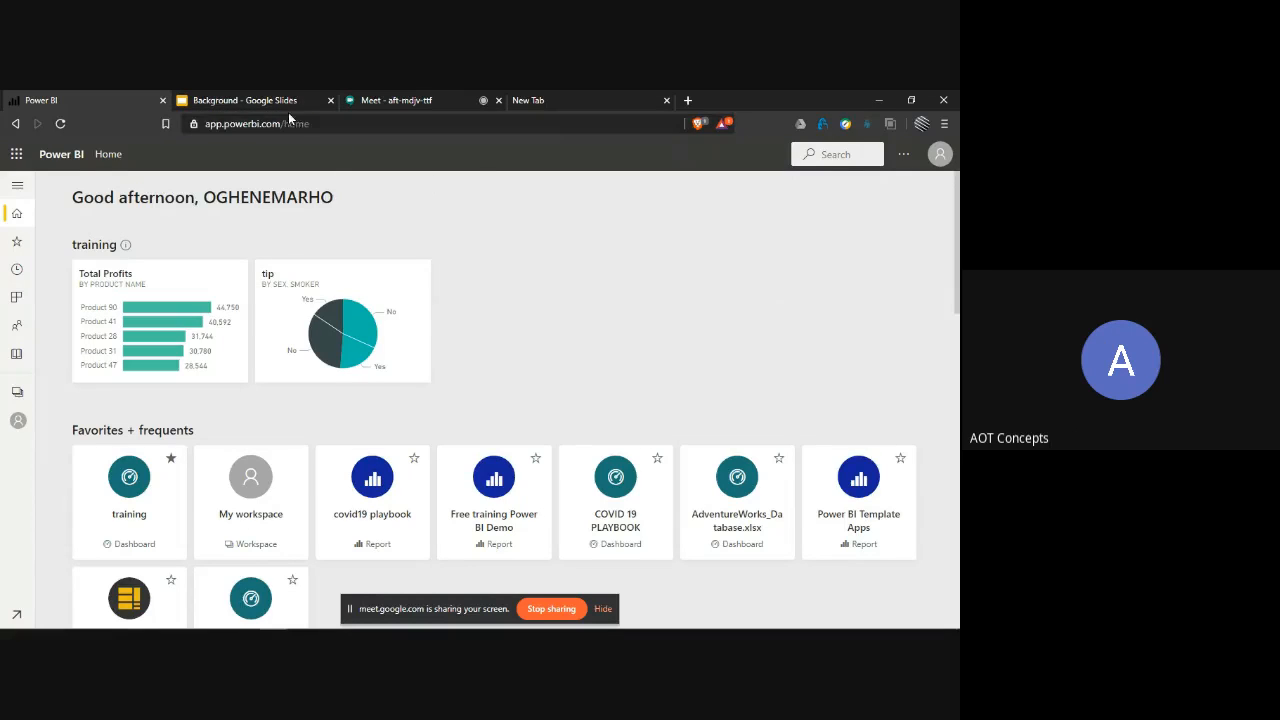
{"action": "left_click", "coordinate": [921, 123]}
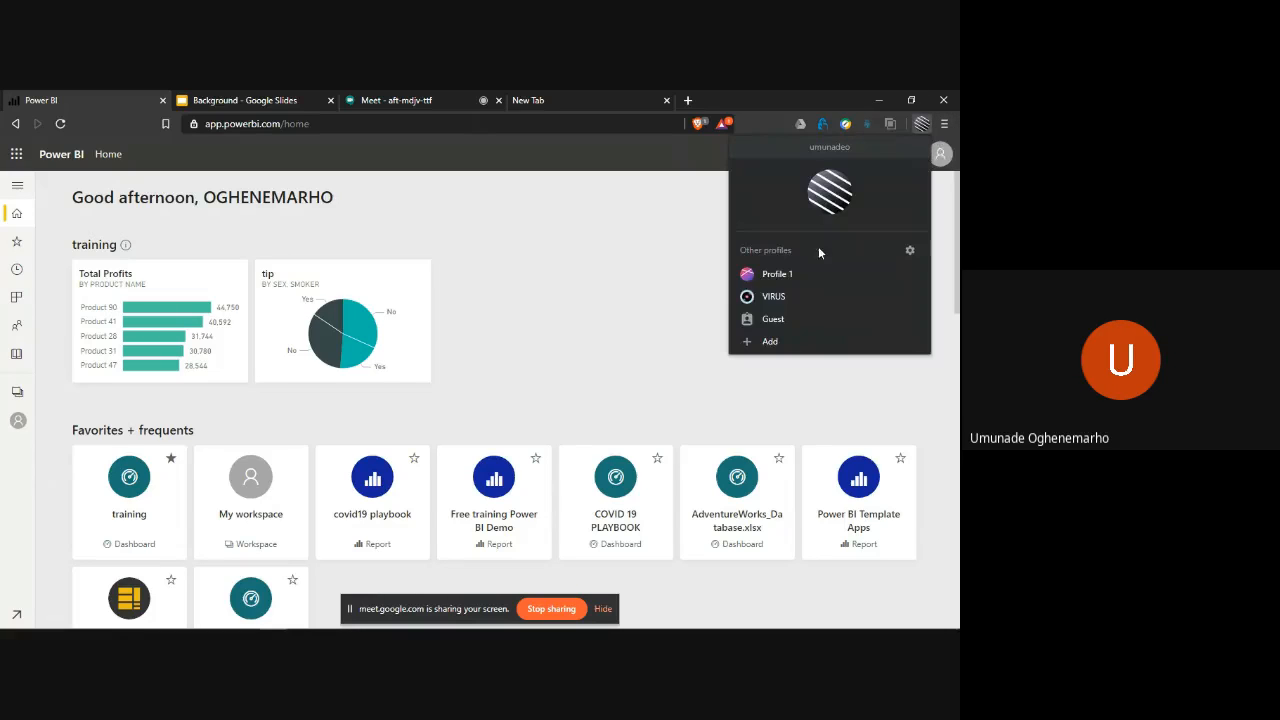
{"action": "left_click", "coordinate": [580, 284]}
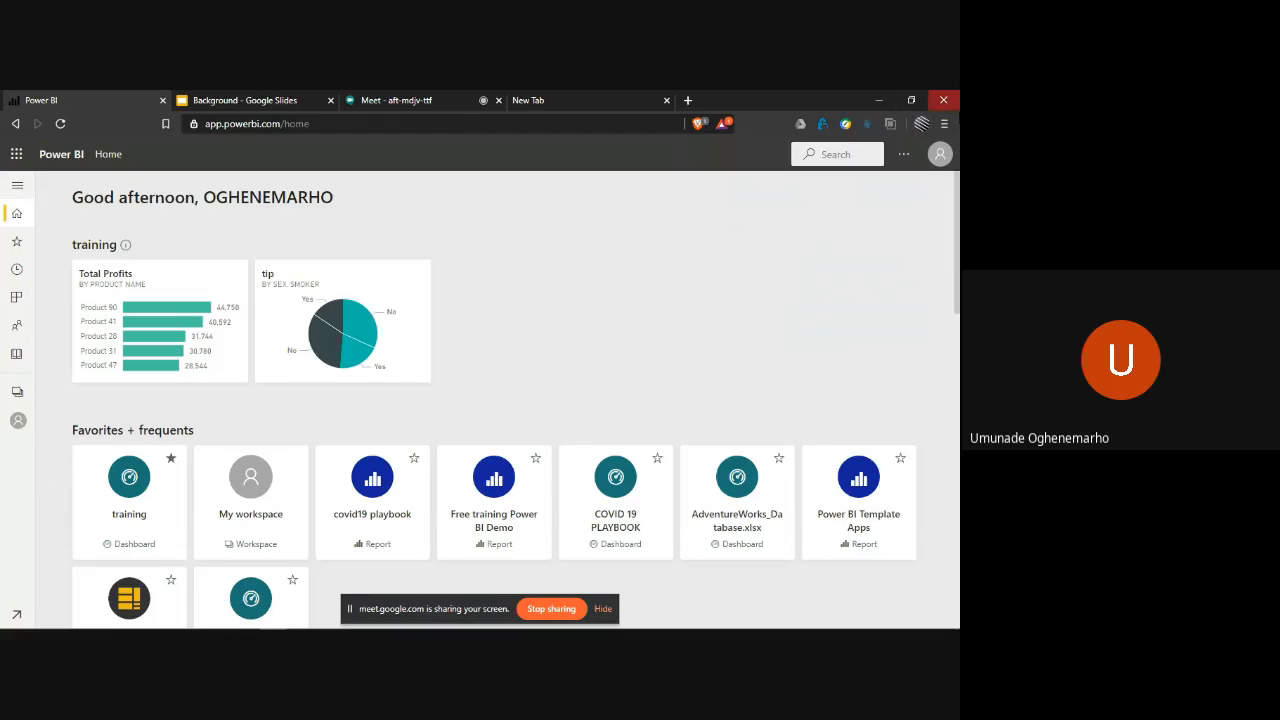
- Open a new private window and load the copied Power BI service address to reach the landing page
{"action": "left_click", "coordinate": [945, 124]}
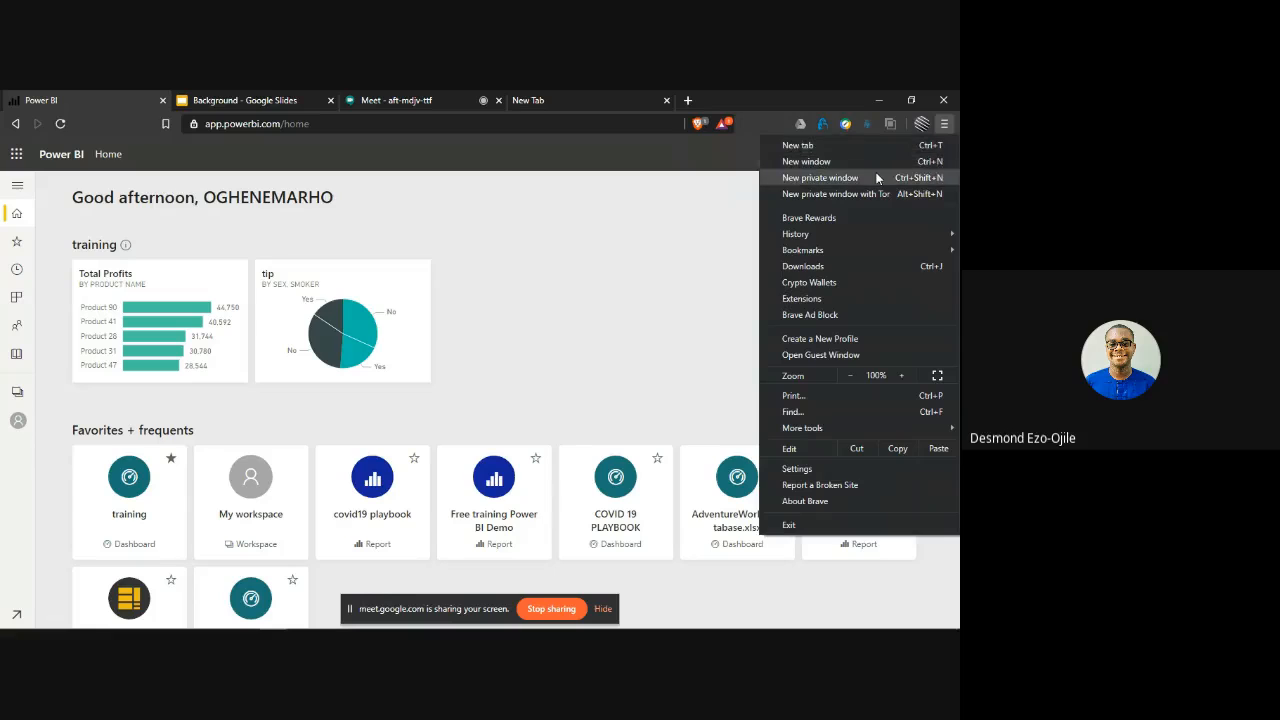
{"action": "left_click", "coordinate": [883, 174]}
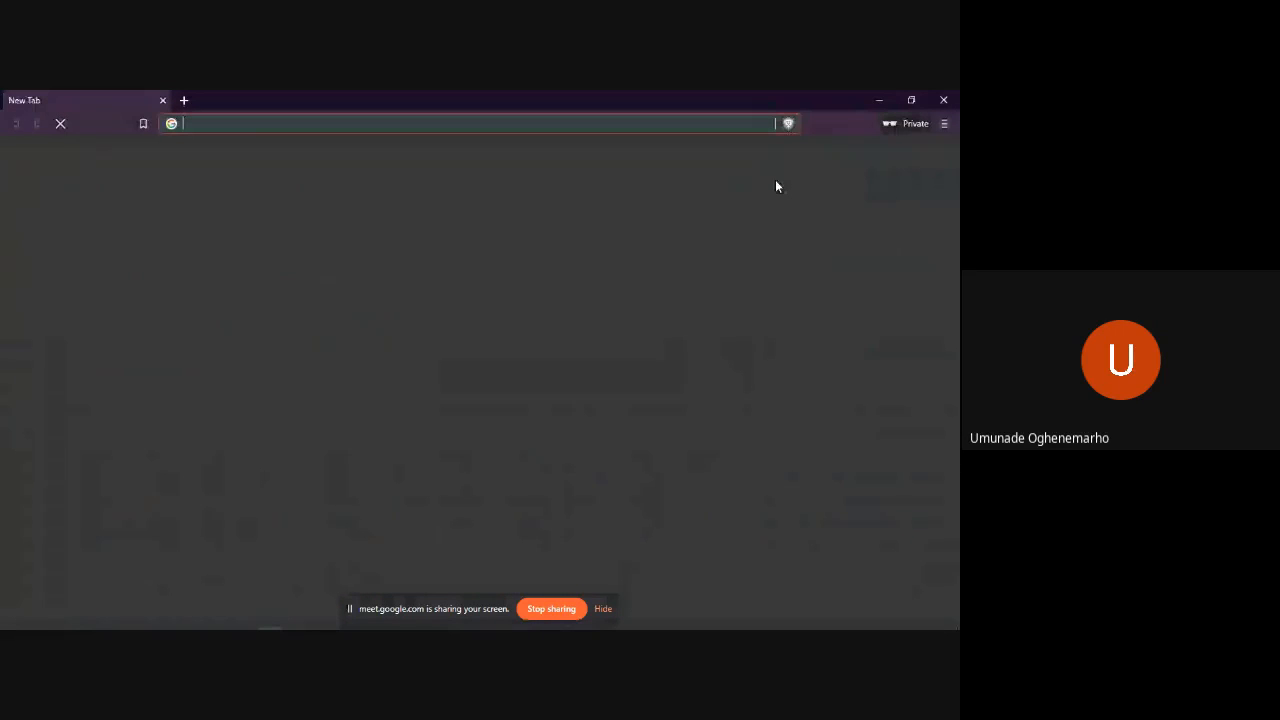
{"action": "type", "text": "app.powerbi.com/home"}
{"action": "key", "text": "Return"}
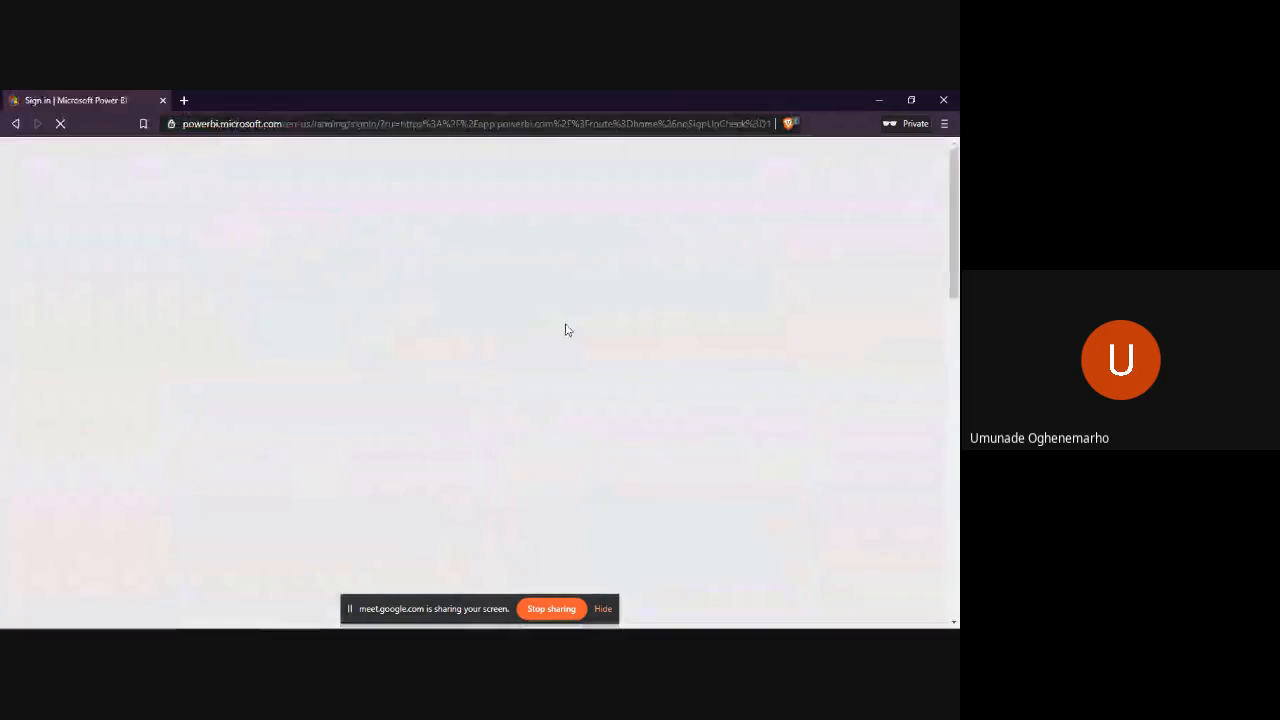
- Show the work email field under "Sign up and get started today" on the landing page, and close the private window
{"action": "scroll", "coordinate": [565, 330], "scroll_direction": "down", "scroll_amount": 2}
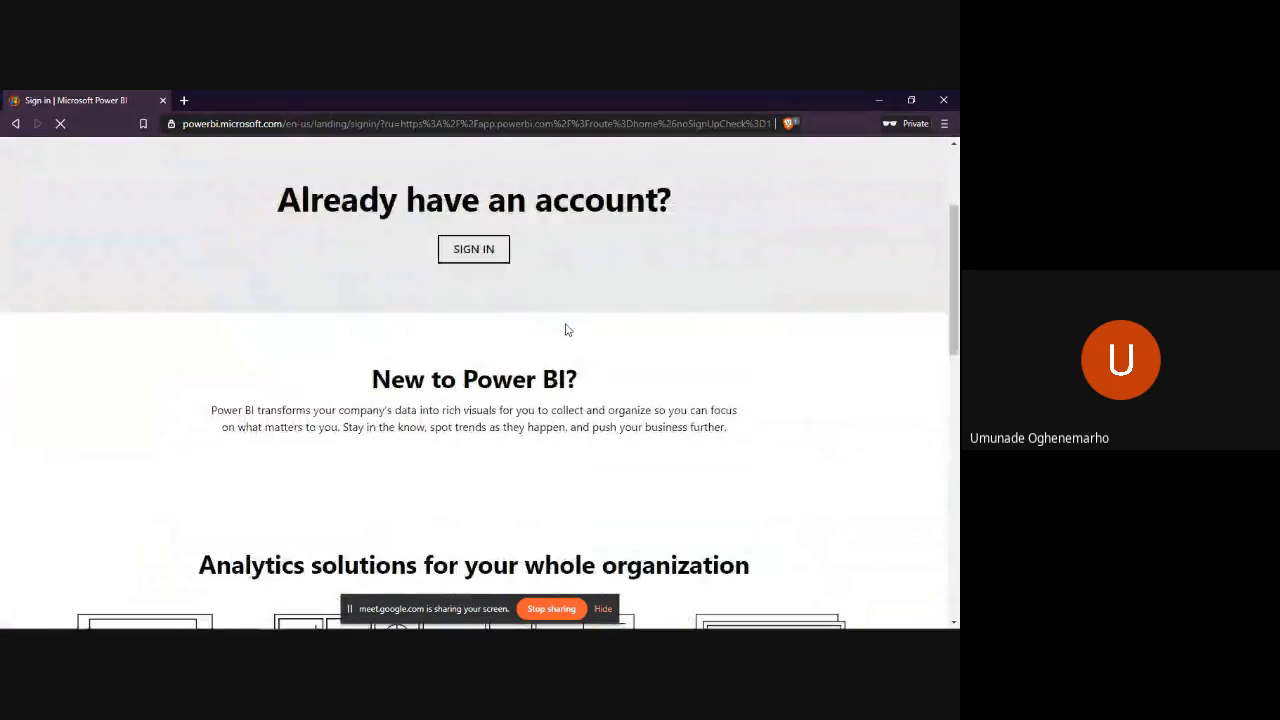
{"action": "scroll", "coordinate": [565, 330], "scroll_direction": "down", "scroll_amount": 1}
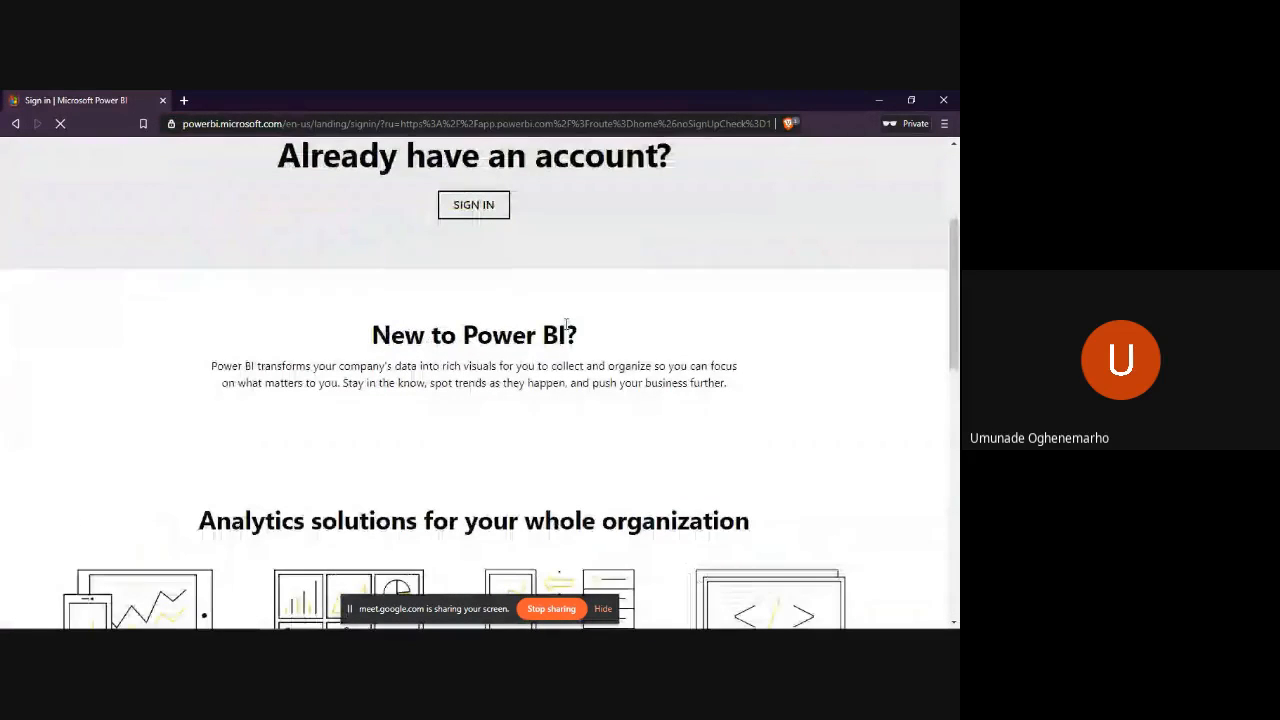
{"action": "scroll", "coordinate": [565, 325], "scroll_direction": "down", "scroll_amount": 10}
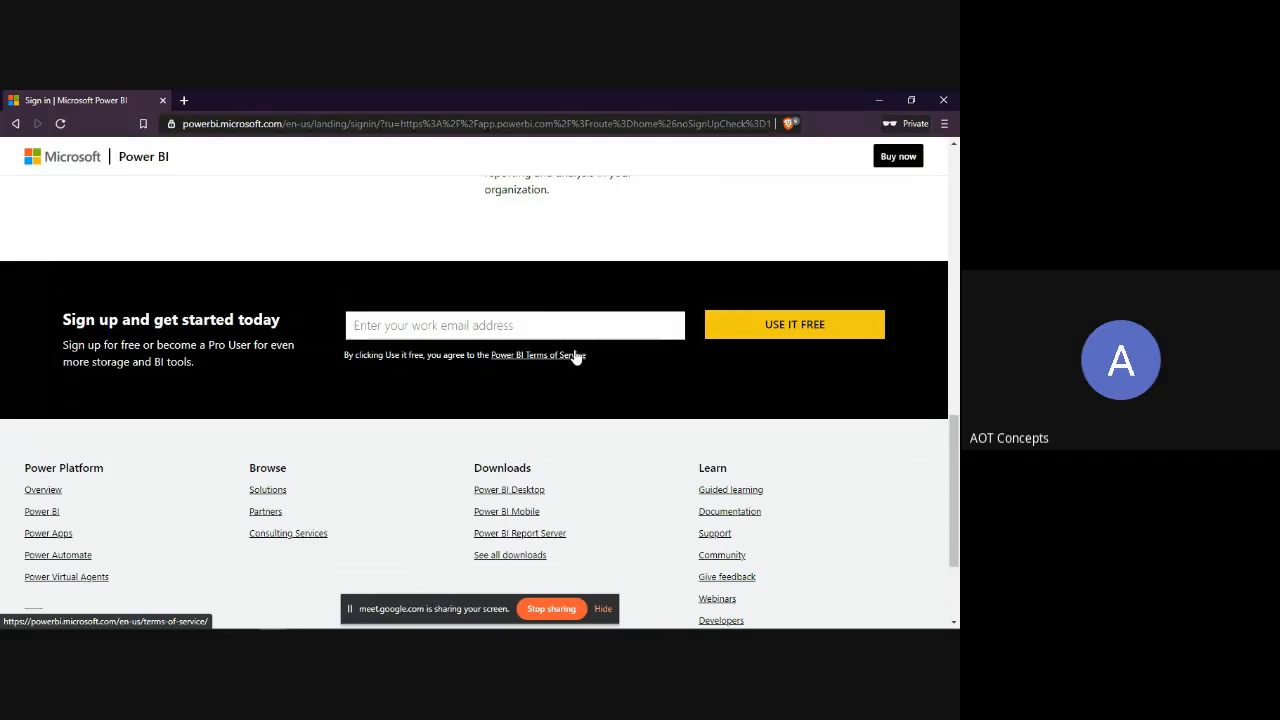
{"action": "left_click", "coordinate": [540, 322]}
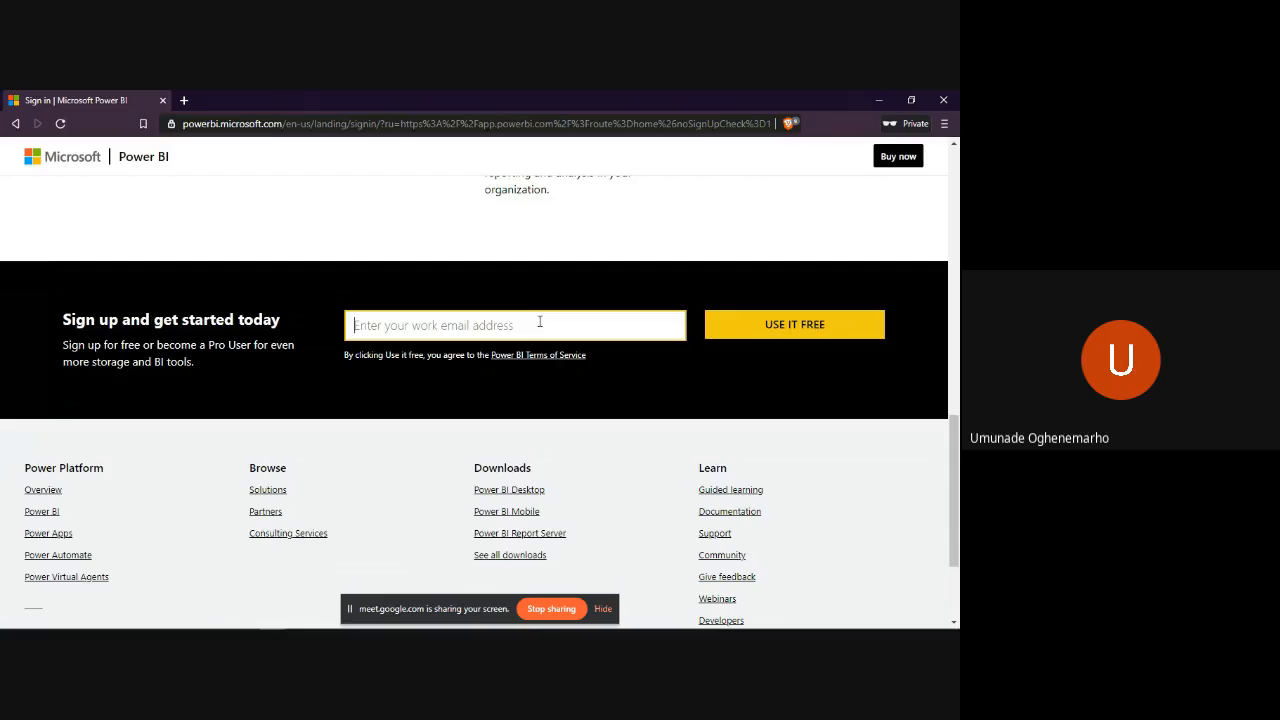
{"action": "left_click", "coordinate": [539, 321]}
{"action": "left_click", "coordinate": [942, 101]}
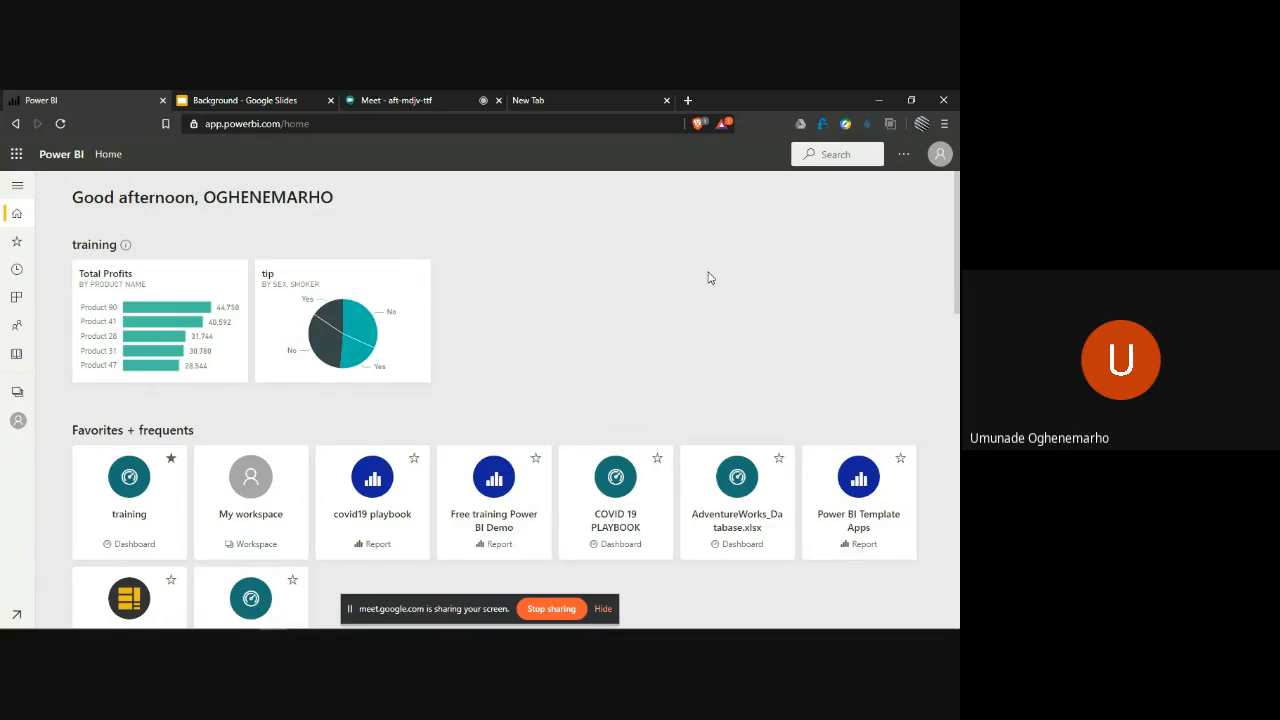
- Open the training dashboard from its Total Profits tile on the Power BI home page
{"action": "mouse_move", "coordinate": [442, 628]}
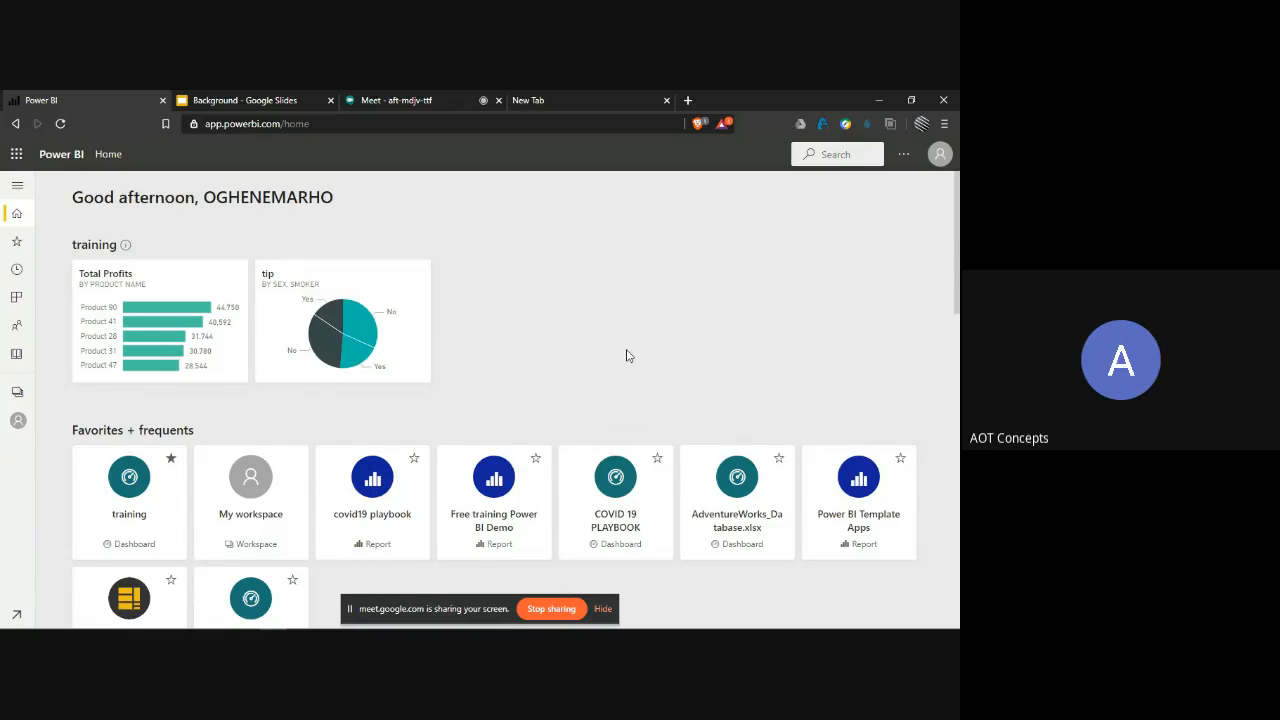
{"action": "scroll", "coordinate": [627, 356], "scroll_direction": "down", "scroll_amount": 3}
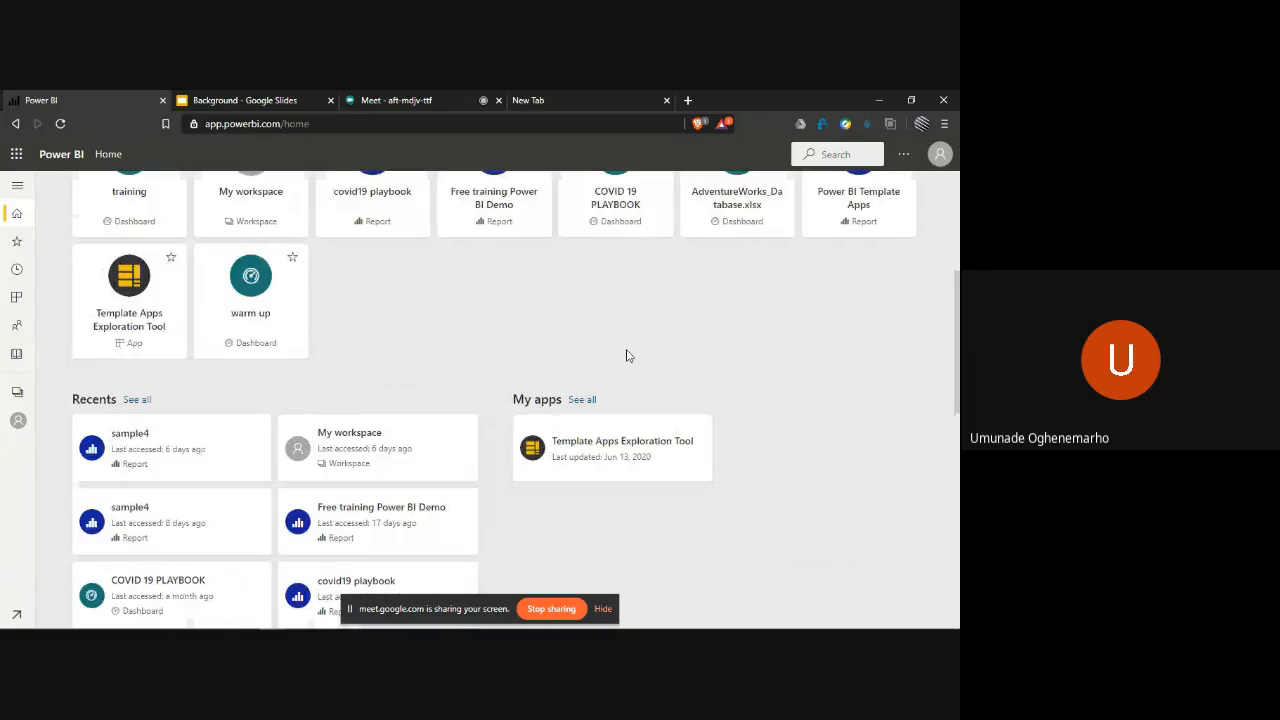
{"action": "scroll", "coordinate": [627, 356], "scroll_direction": "up", "scroll_amount": 3}
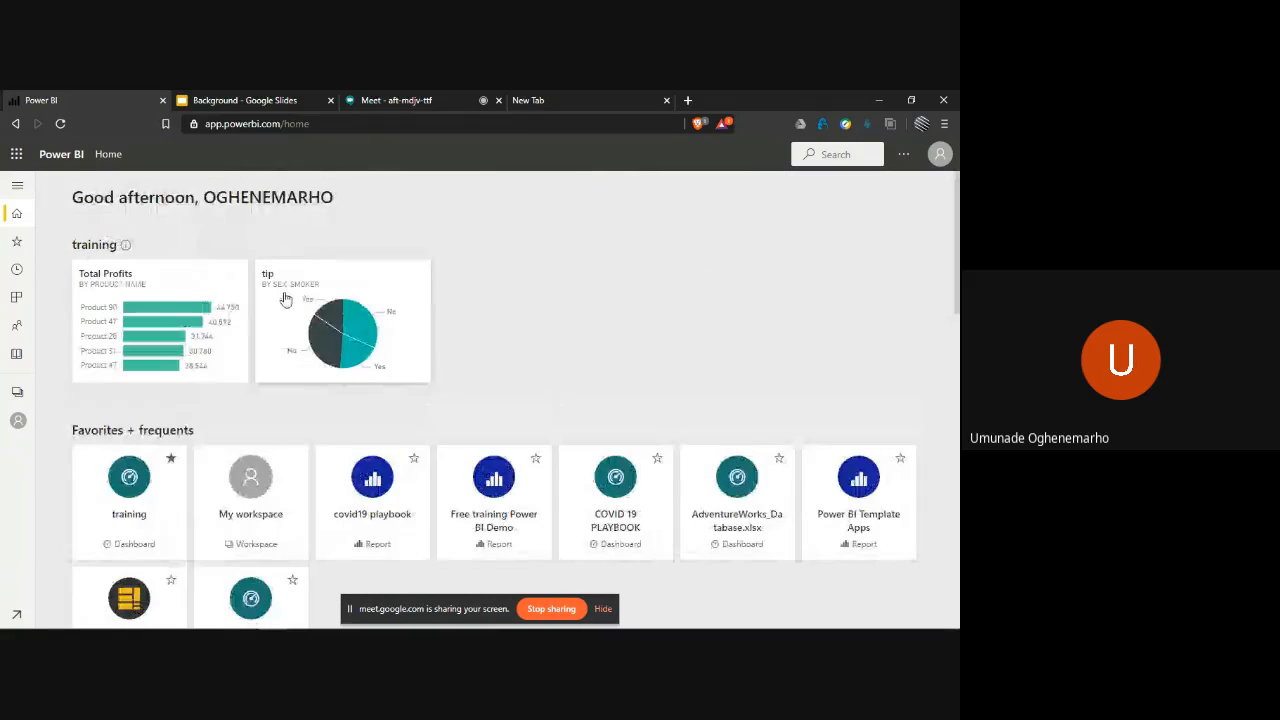
{"action": "left_click", "coordinate": [235, 312]}
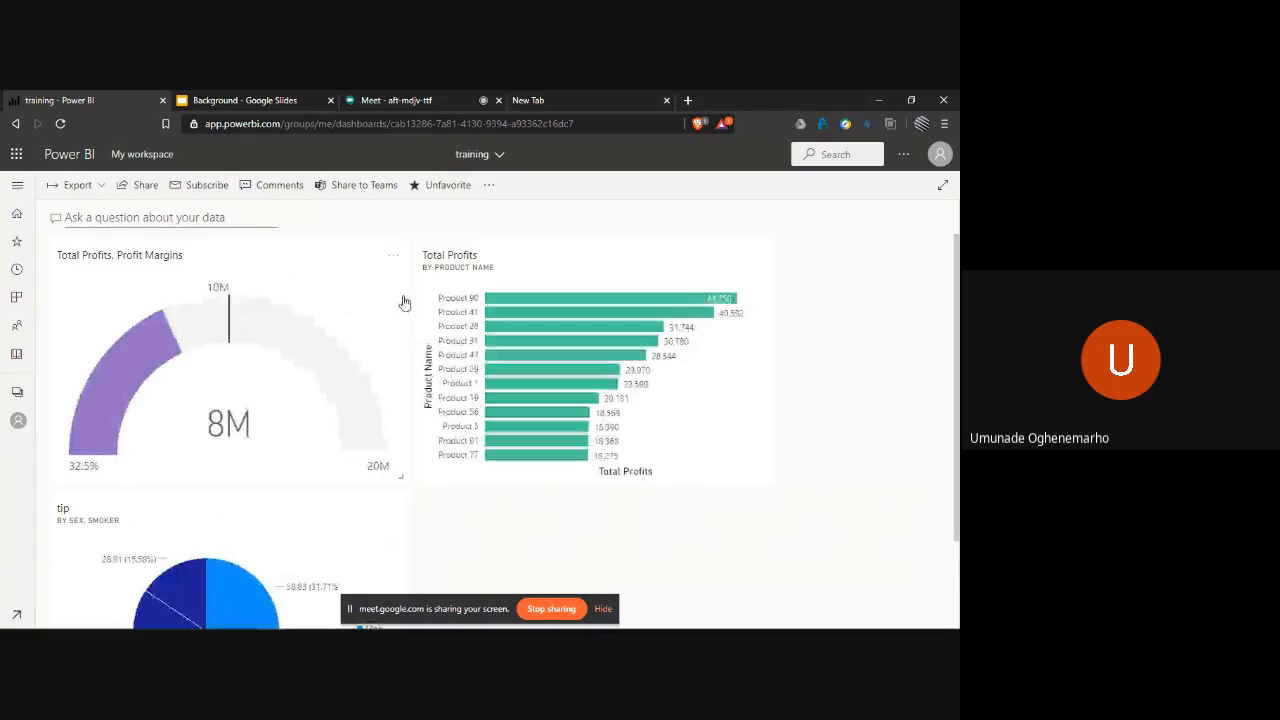
- Look over the training dashboard's profit gauge, Total Profits by product chart and tip pie chart
{"action": "scroll", "coordinate": [517, 346], "scroll_direction": "down", "scroll_amount": 1}
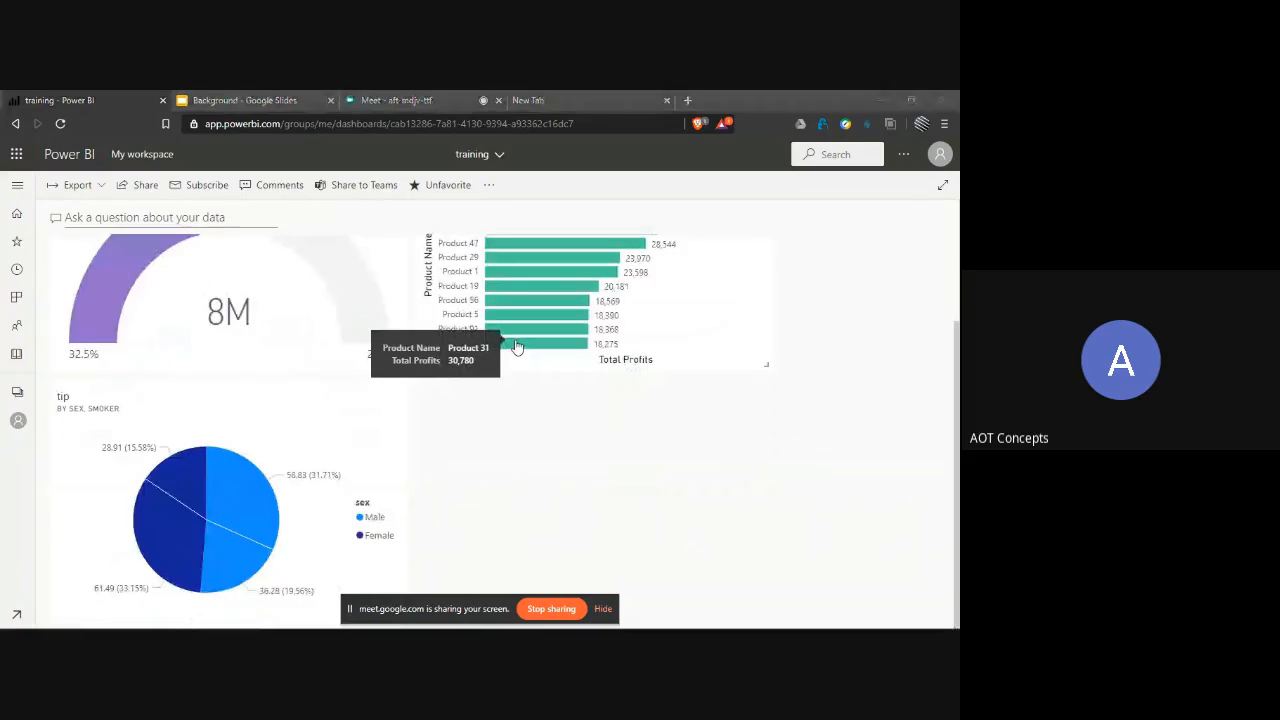
{"action": "scroll", "coordinate": [517, 346], "scroll_direction": "up", "scroll_amount": 1}
{"action": "scroll", "coordinate": [517, 346], "scroll_direction": "up", "scroll_amount": 1}
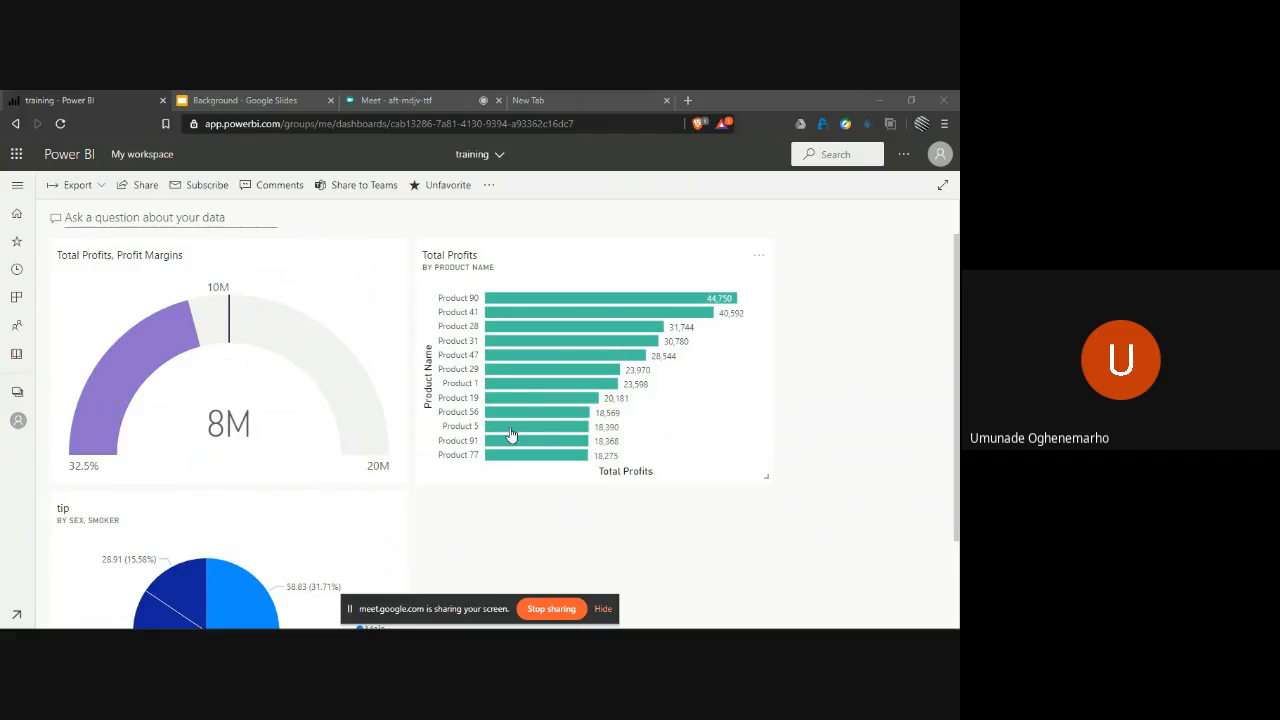
{"action": "mouse_move", "coordinate": [542, 437]}
{"action": "scroll", "coordinate": [266, 414], "scroll_direction": "down", "scroll_amount": 1}
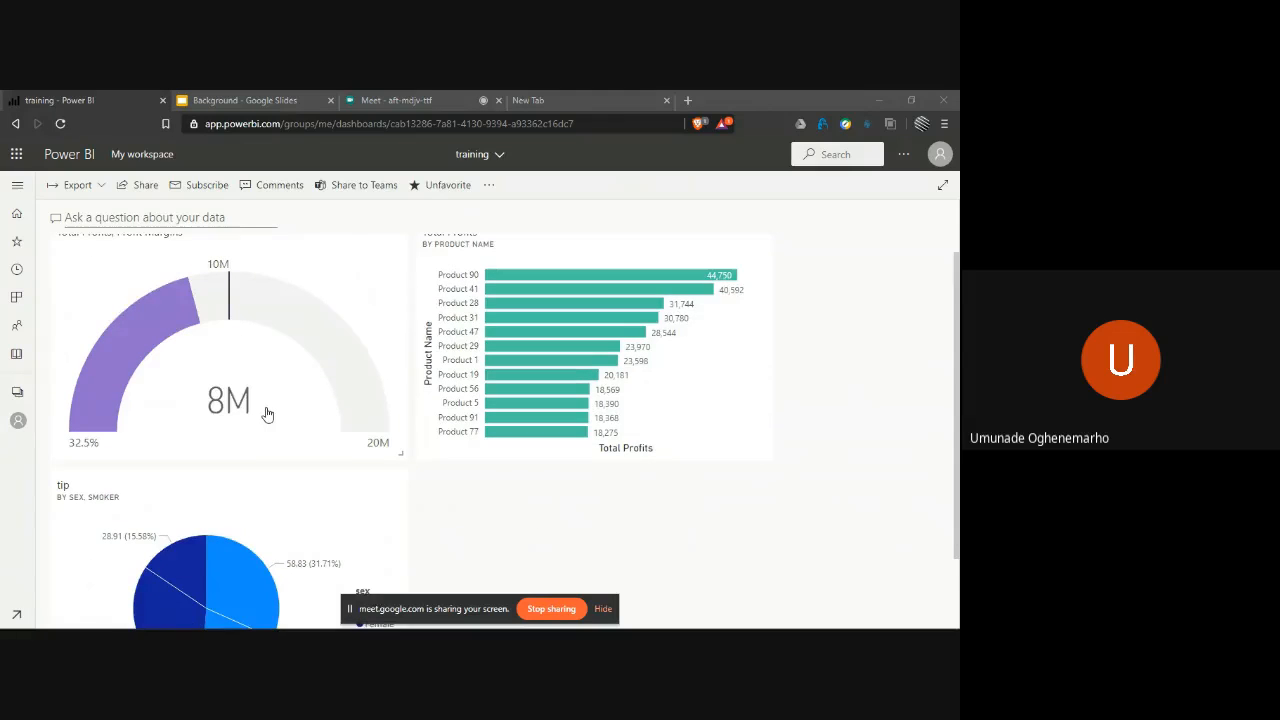
{"action": "scroll", "coordinate": [587, 457], "scroll_direction": "down", "scroll_amount": 1}
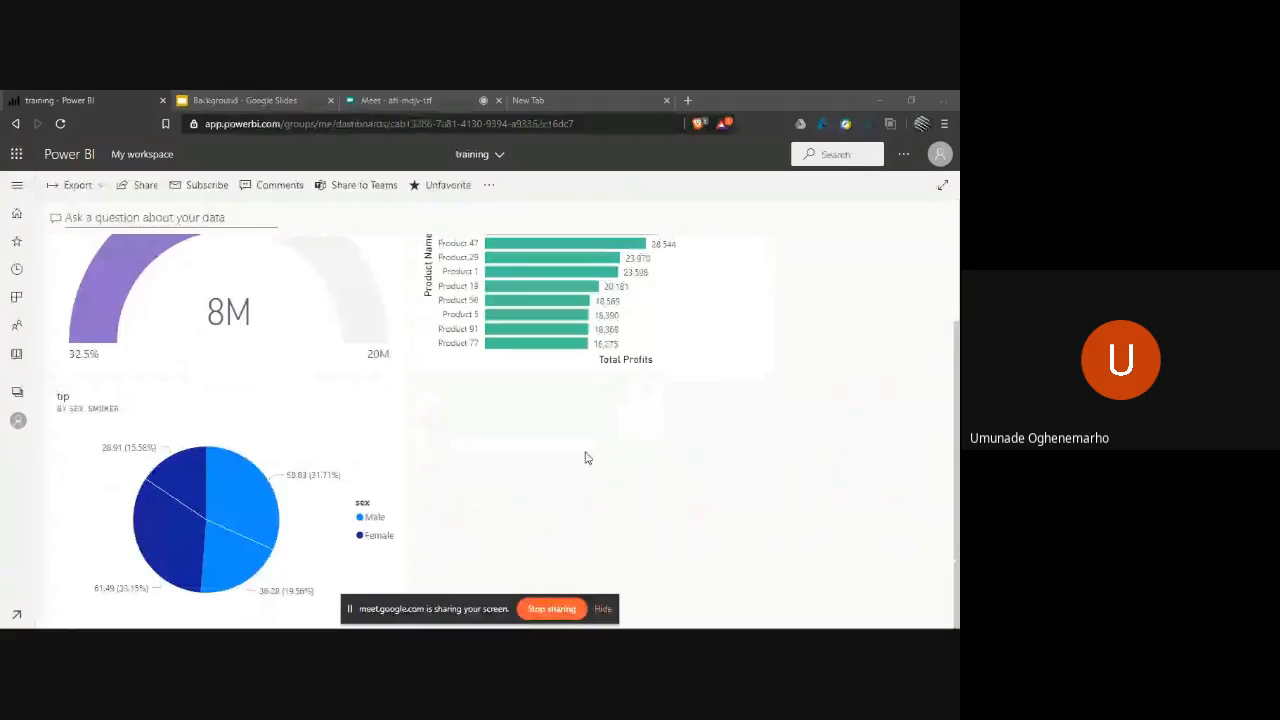
{"action": "scroll", "coordinate": [587, 457], "scroll_direction": "up", "scroll_amount": 1}
{"action": "scroll", "coordinate": [587, 457], "scroll_direction": "up", "scroll_amount": 4}
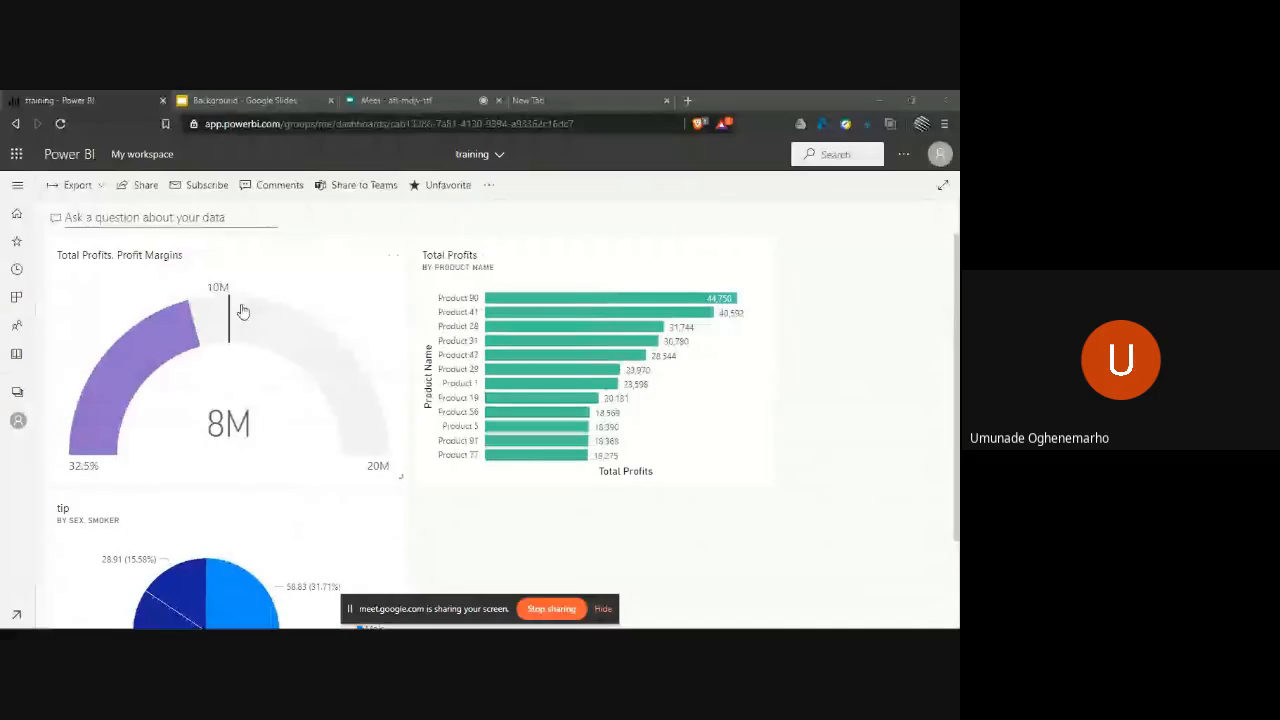
- Try to share the training dashboard, and open the report behind its Total Profits, Profit Margins gauge tile
{"action": "left_click", "coordinate": [136, 186]}
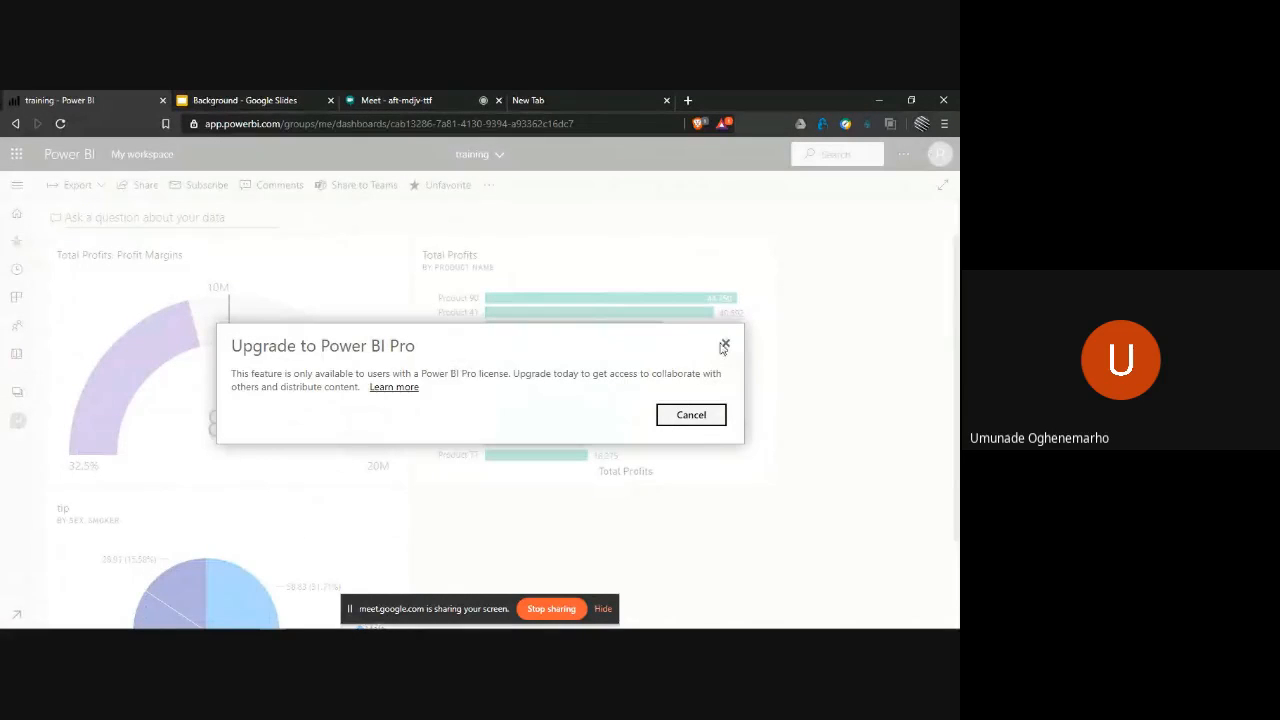
{"action": "left_click", "coordinate": [726, 346]}
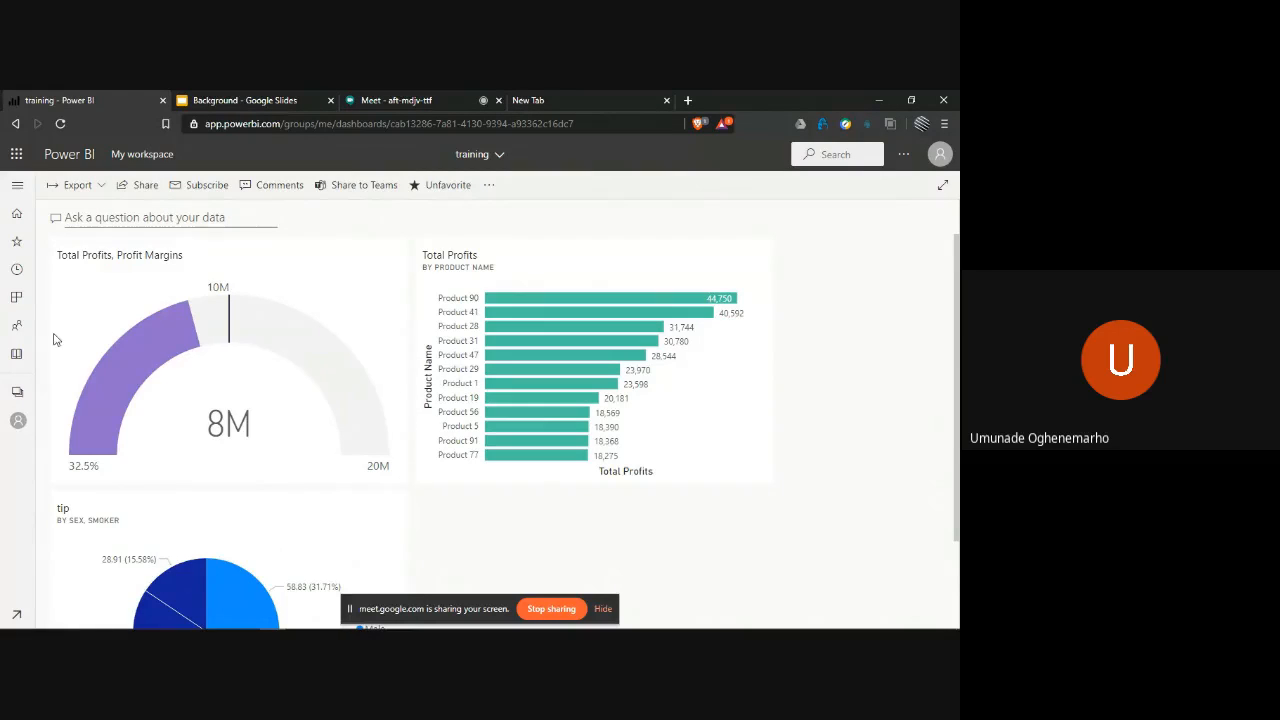
{"action": "mouse_move", "coordinate": [160, 345]}
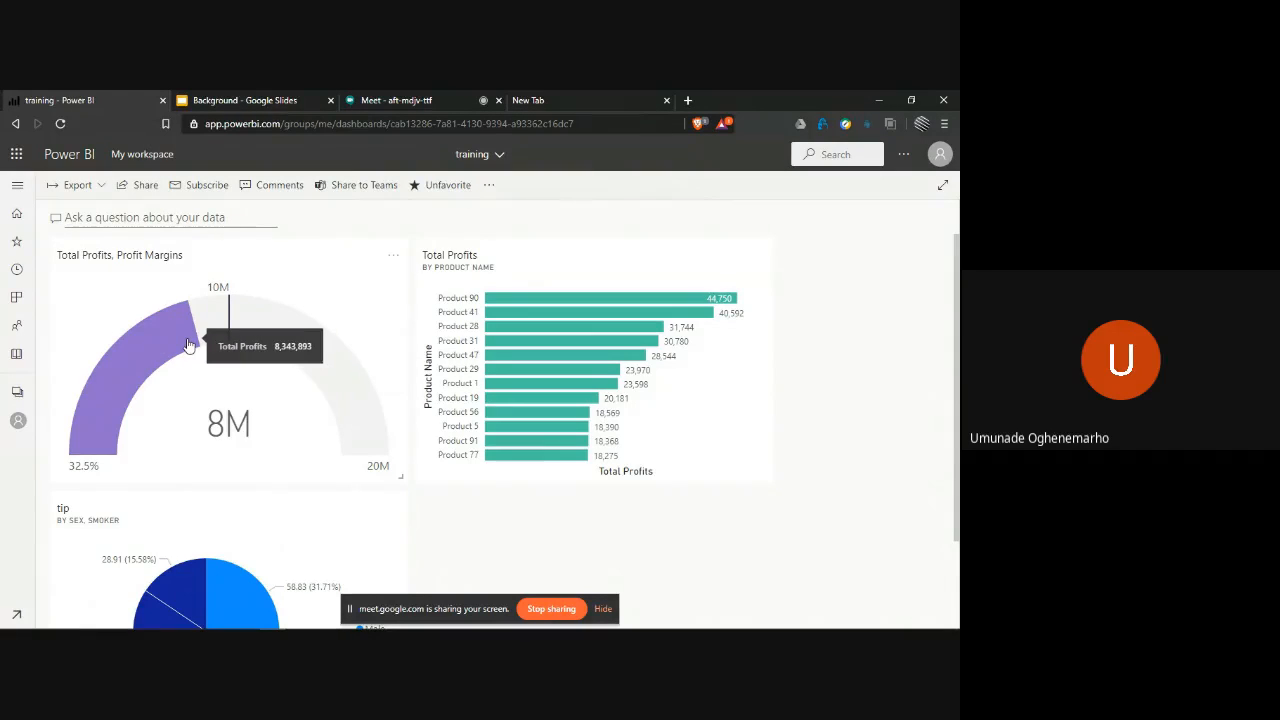
{"action": "left_click", "coordinate": [187, 345]}
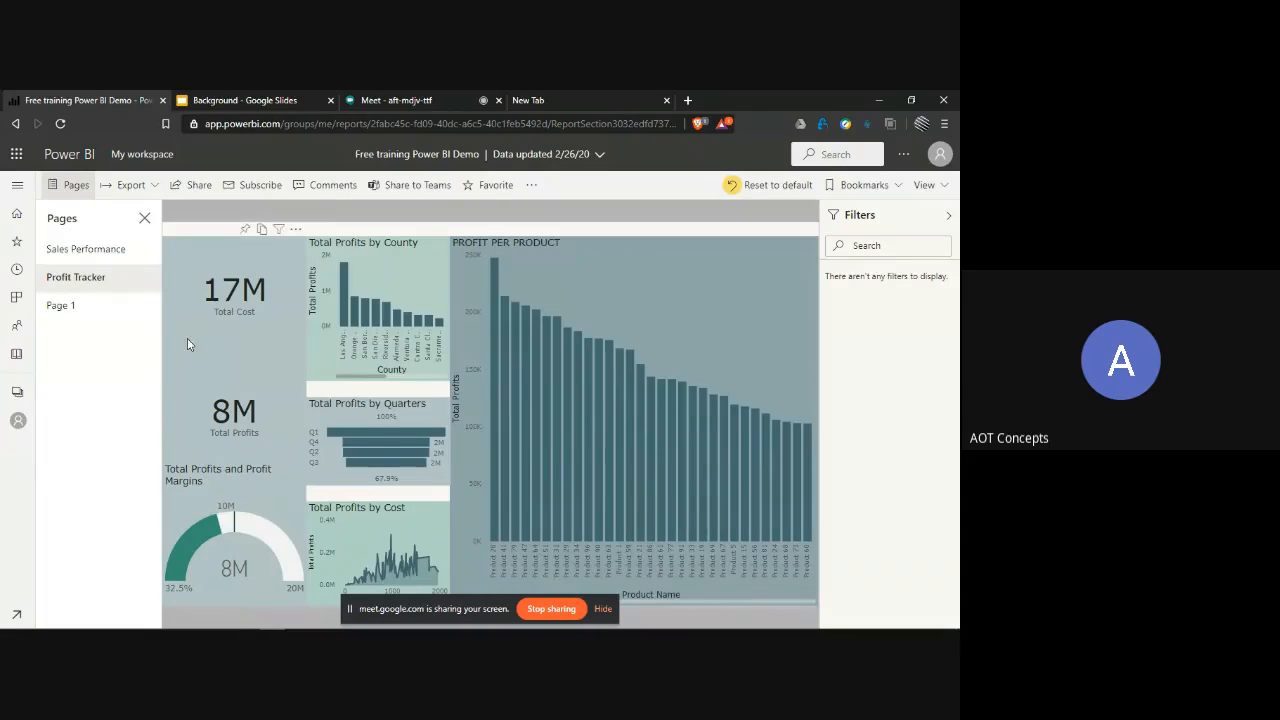
- Return to the home page and look over its favorites, recents and My apps sections
{"action": "left_click", "coordinate": [14, 224]}
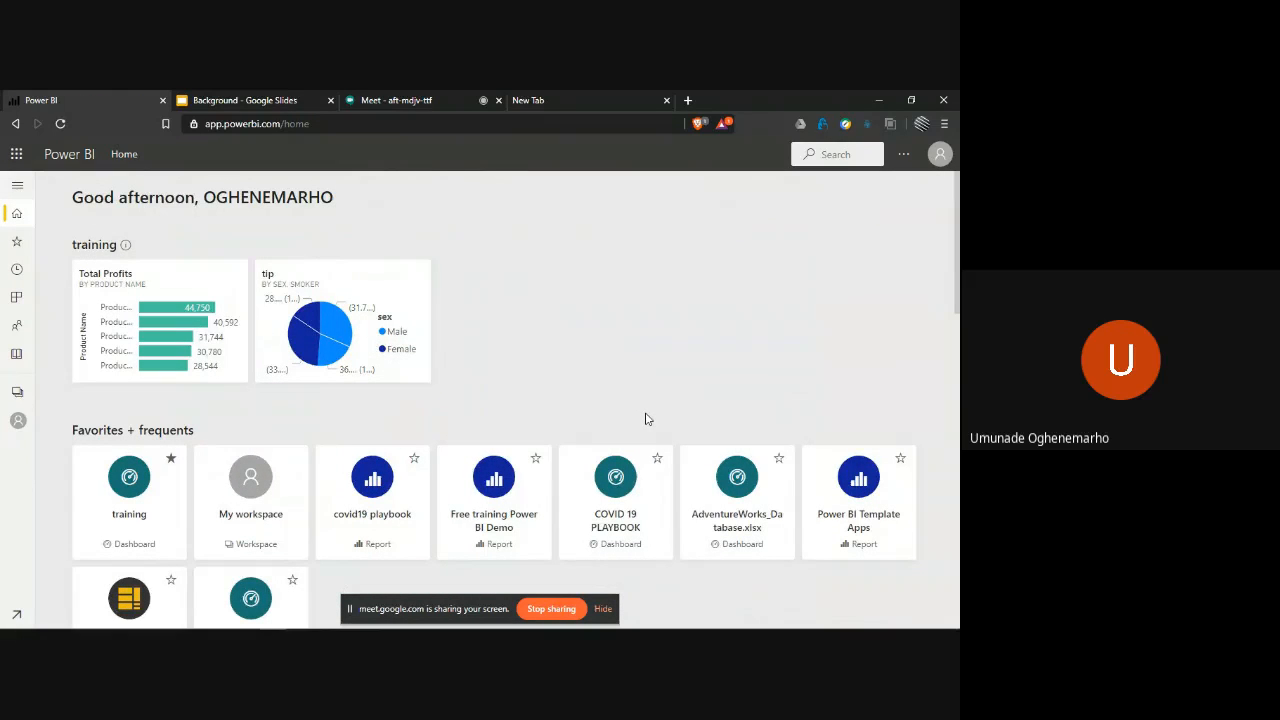
{"action": "scroll", "coordinate": [645, 419], "scroll_direction": "down", "scroll_amount": 3}
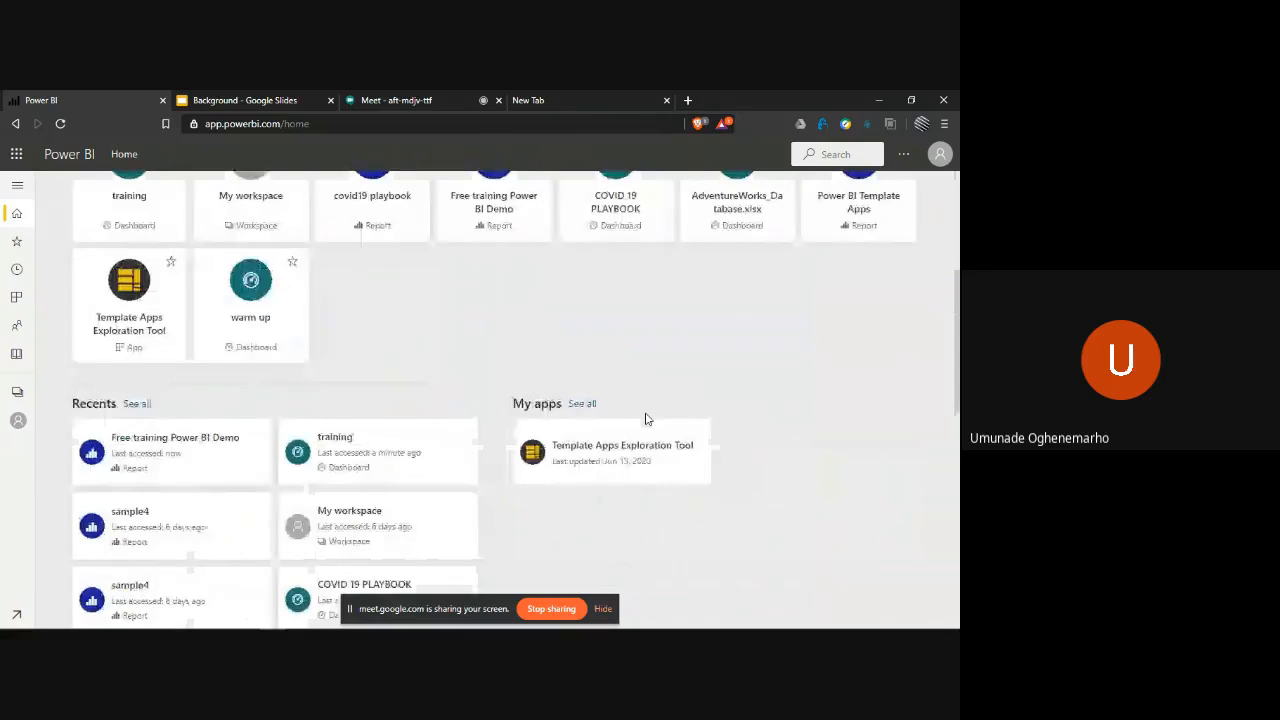
{"action": "scroll", "coordinate": [595, 360], "scroll_direction": "up", "scroll_amount": 1}
{"action": "scroll", "coordinate": [589, 356], "scroll_direction": "up", "scroll_amount": 2}
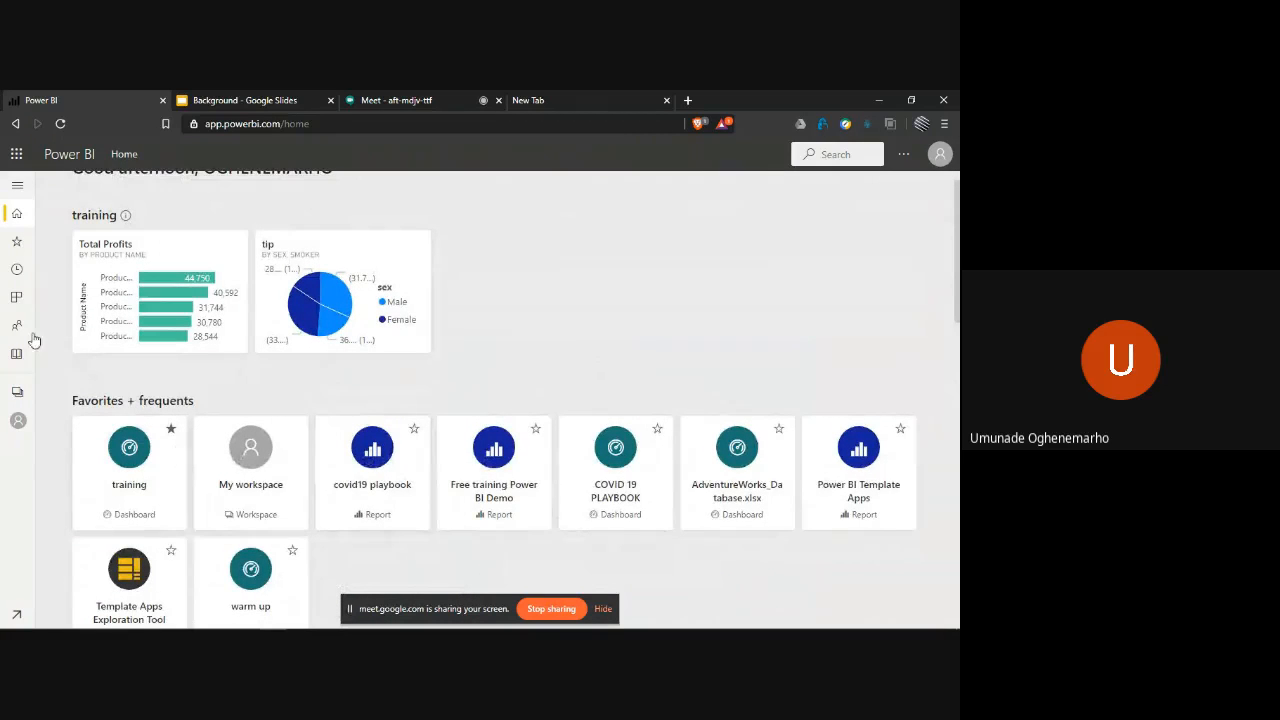
- Visit the Favorites, Apps, Shared with me and Learn pages in turn
{"action": "left_click", "coordinate": [16, 242]}
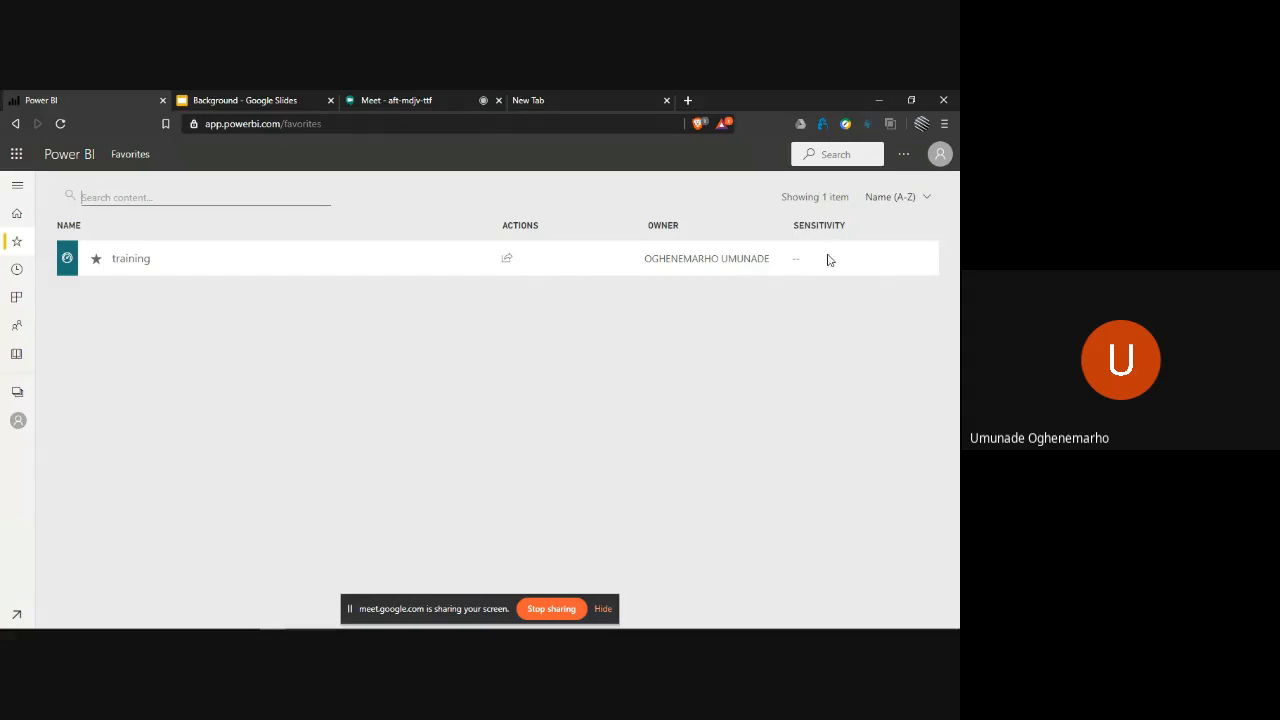
{"action": "left_click", "coordinate": [16, 297]}
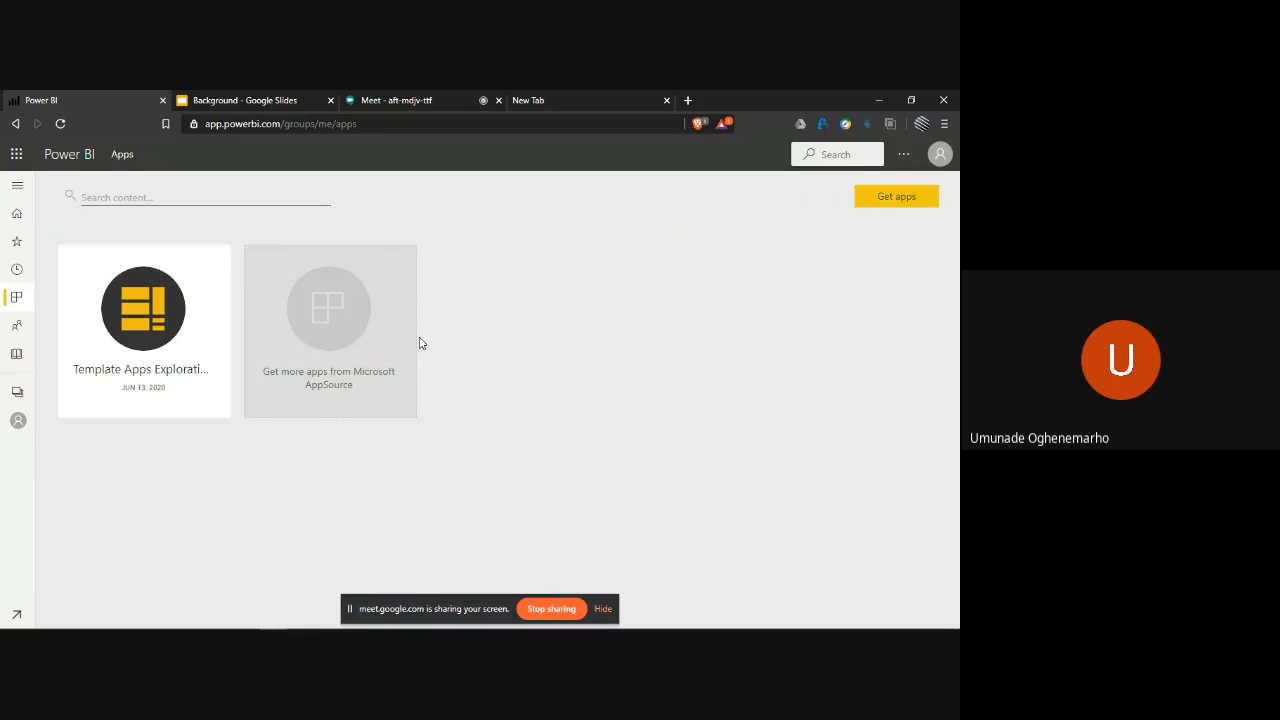
{"action": "left_click", "coordinate": [4, 330]}
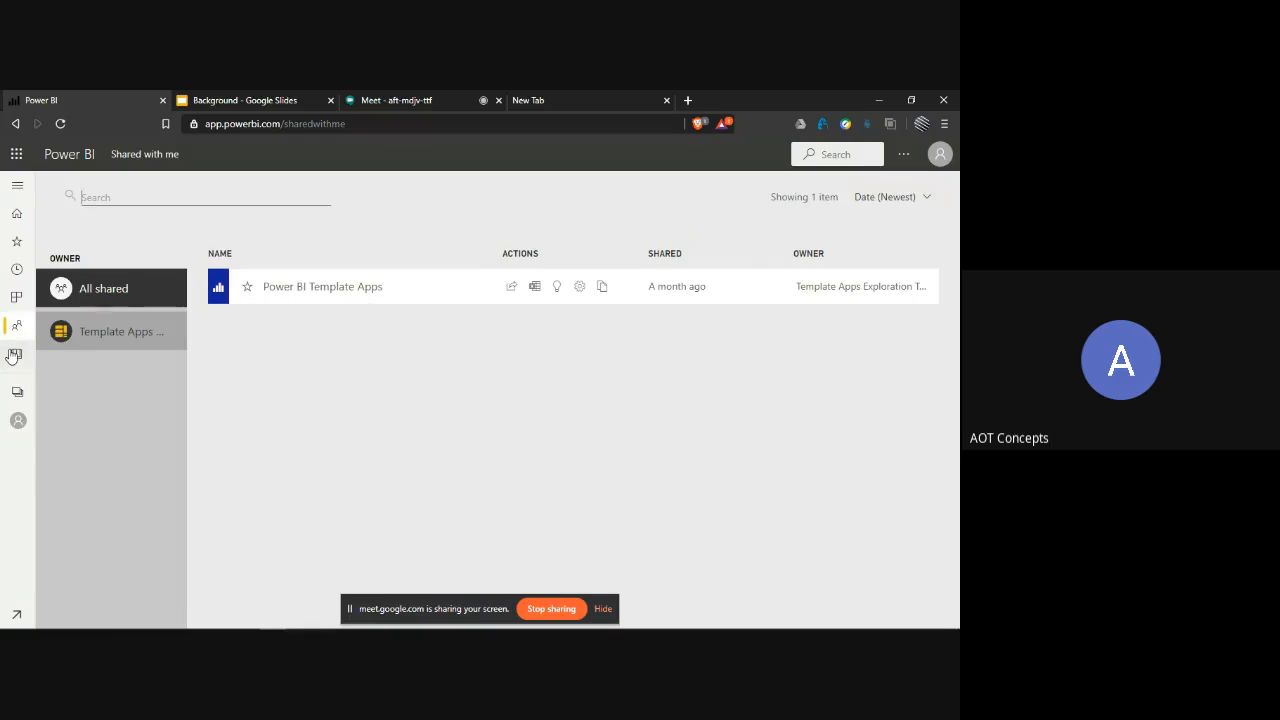
{"action": "left_click", "coordinate": [13, 355]}
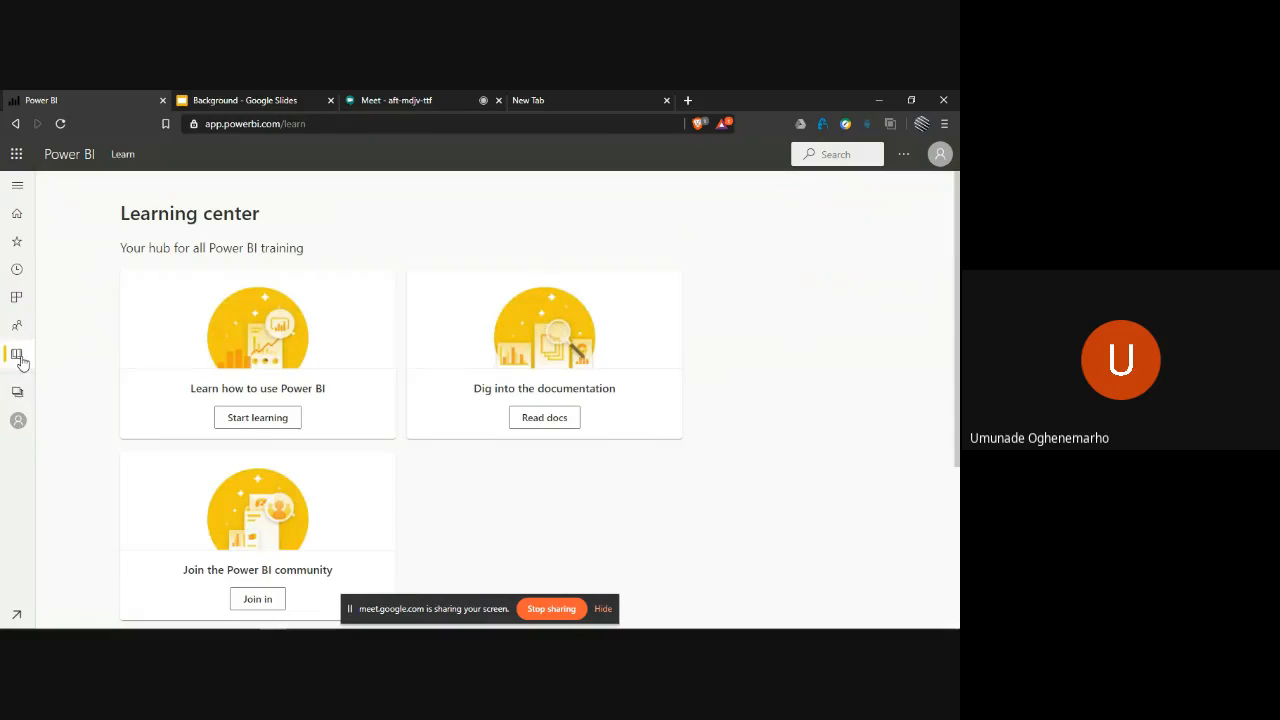
- Show the list of workspaces, and open My workspace to look through its dashboards, reports and datasets
{"action": "left_click", "coordinate": [20, 392]}
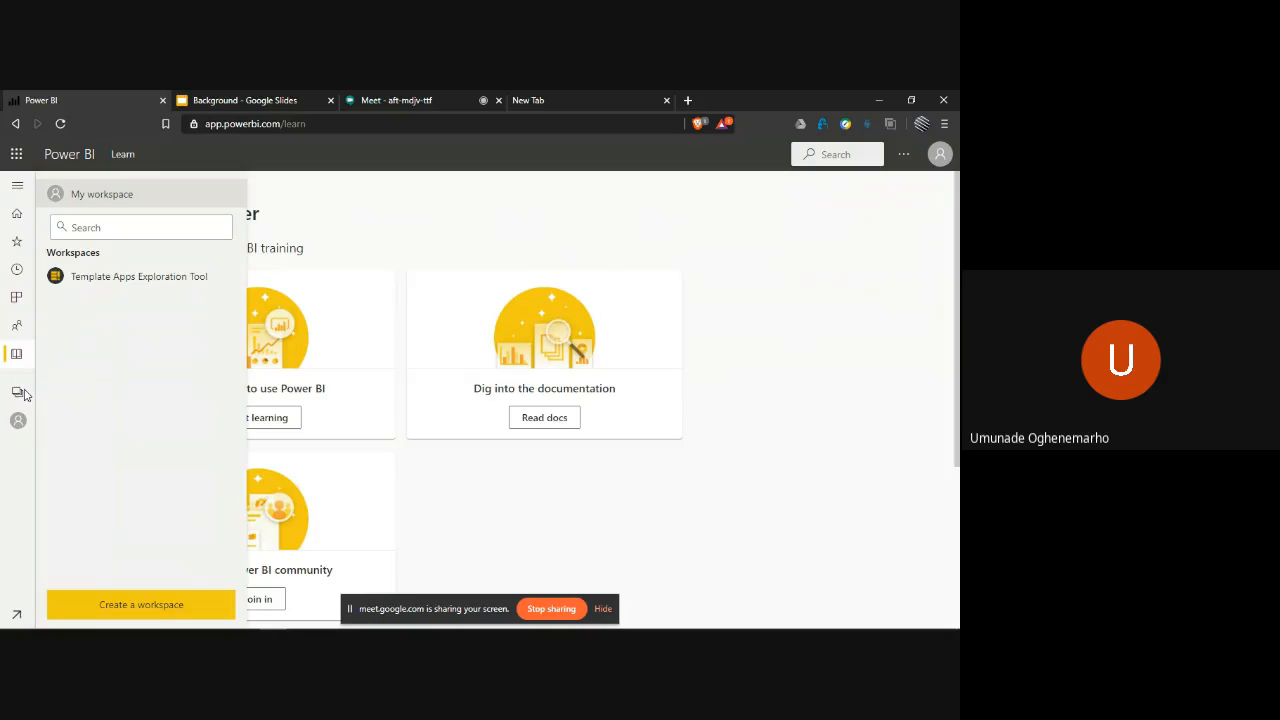
{"action": "left_click", "coordinate": [17, 394]}
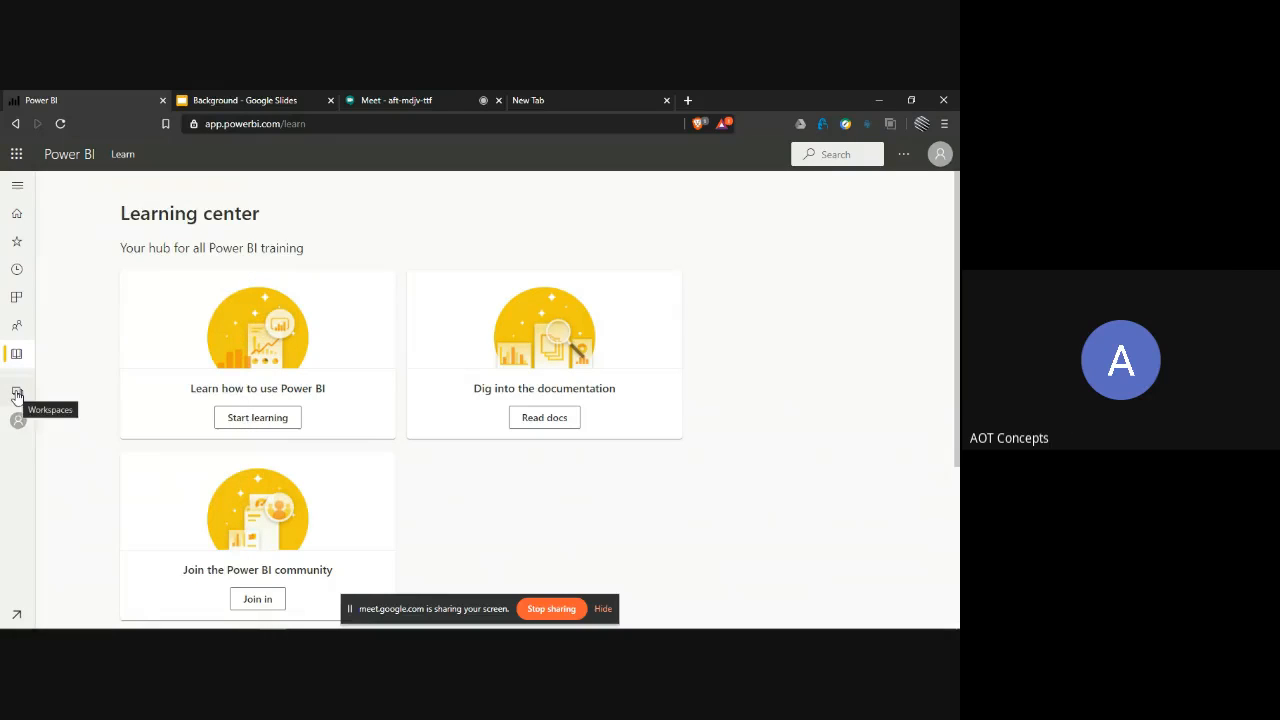
{"action": "left_click", "coordinate": [17, 394]}
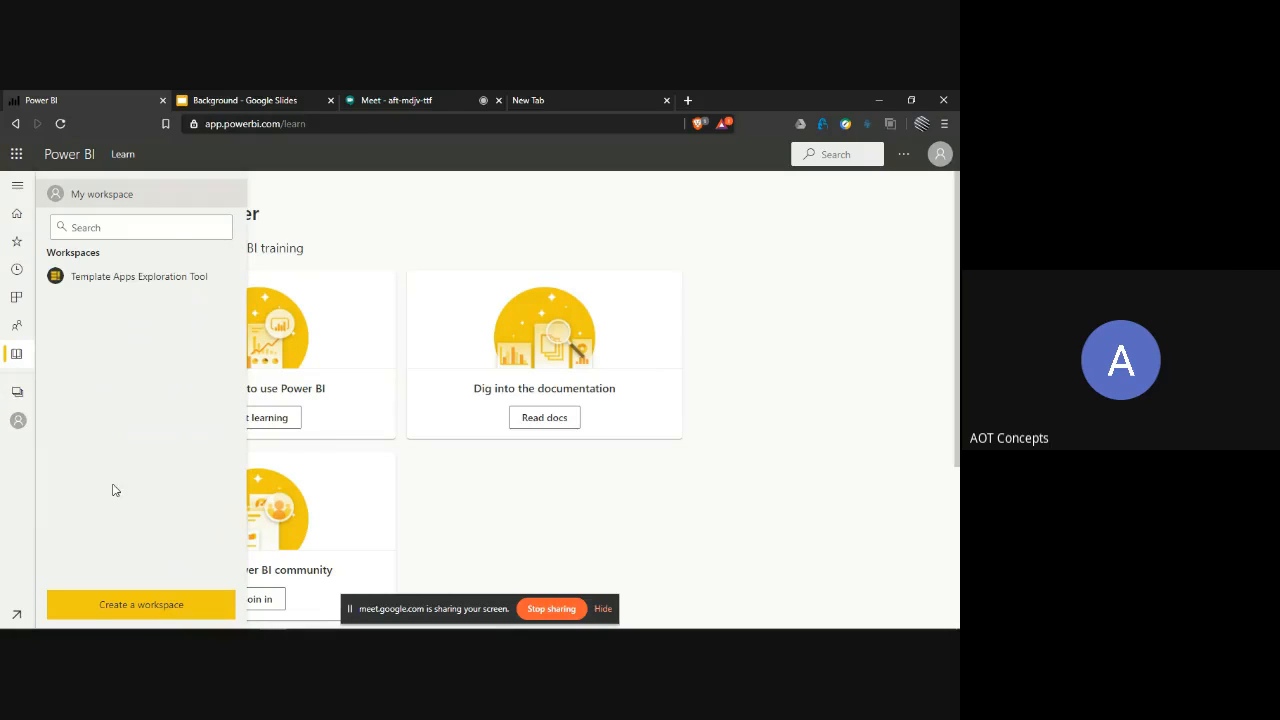
{"action": "left_click", "coordinate": [17, 421]}
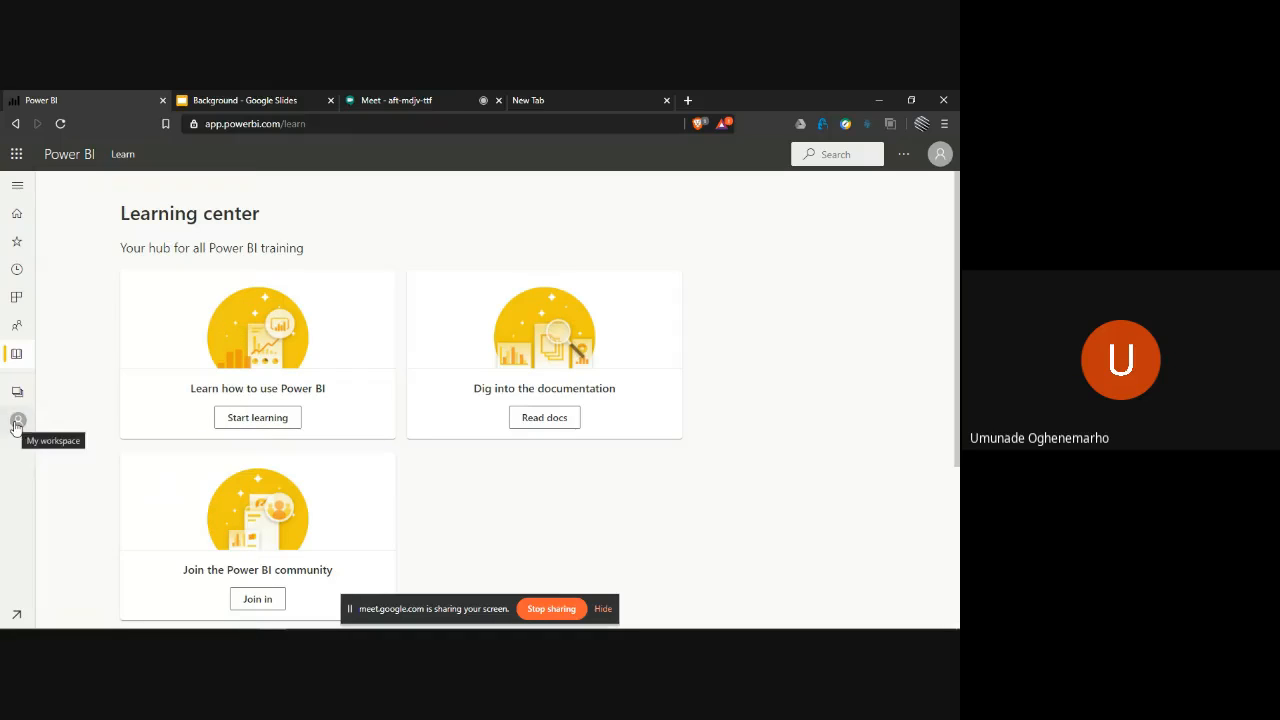
{"action": "left_click", "coordinate": [16, 424]}
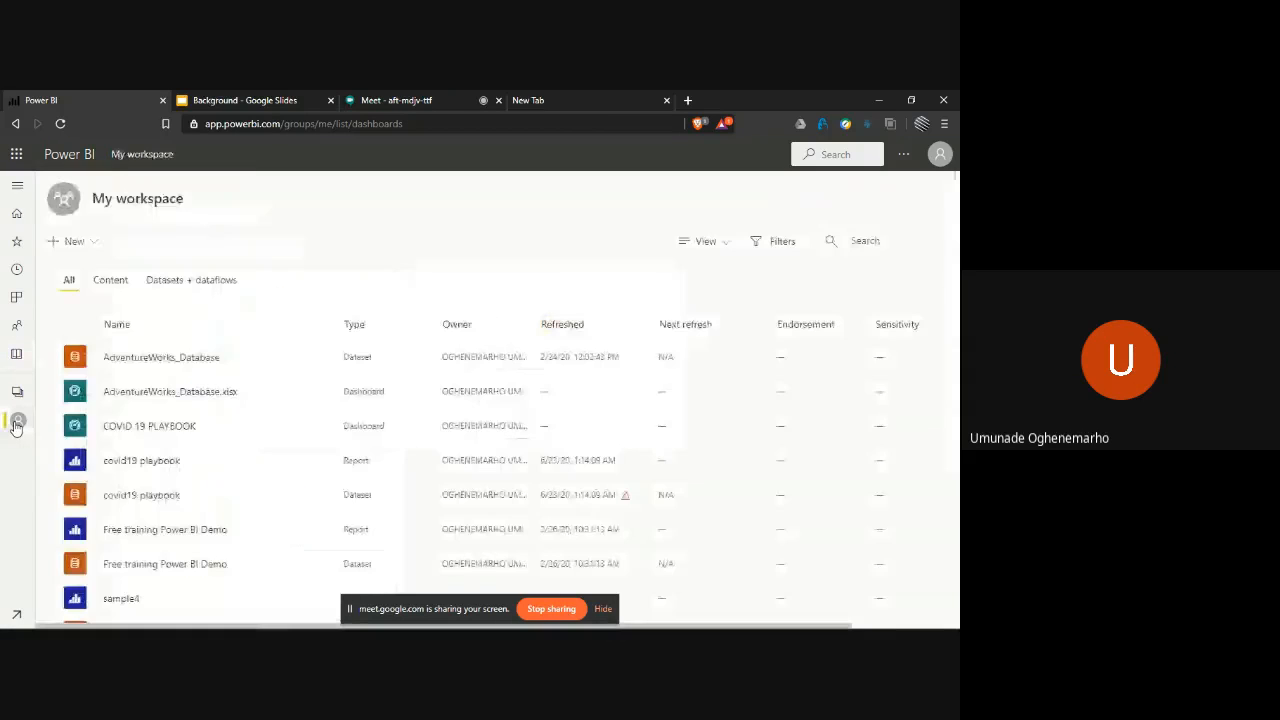
{"action": "scroll", "coordinate": [267, 460], "scroll_direction": "down", "scroll_amount": 2}
{"action": "scroll", "coordinate": [267, 460], "scroll_direction": "down", "scroll_amount": 3}
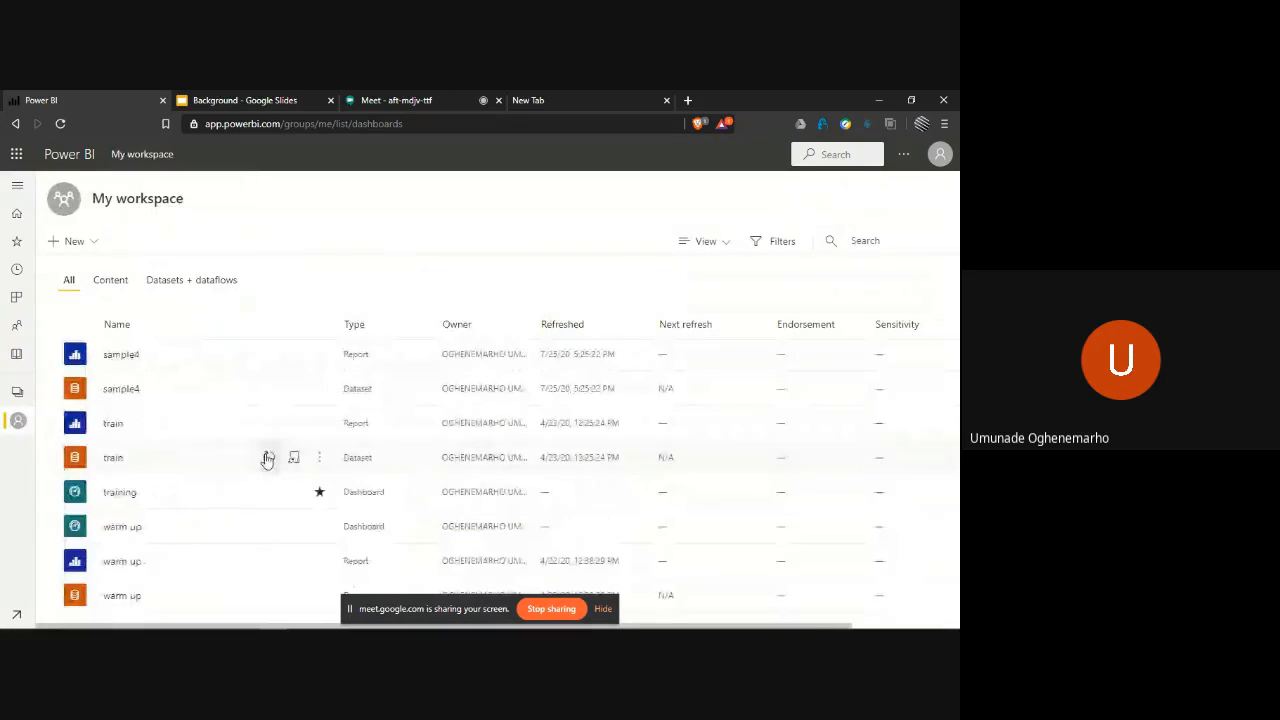
{"action": "scroll", "coordinate": [267, 460], "scroll_direction": "up", "scroll_amount": 5}
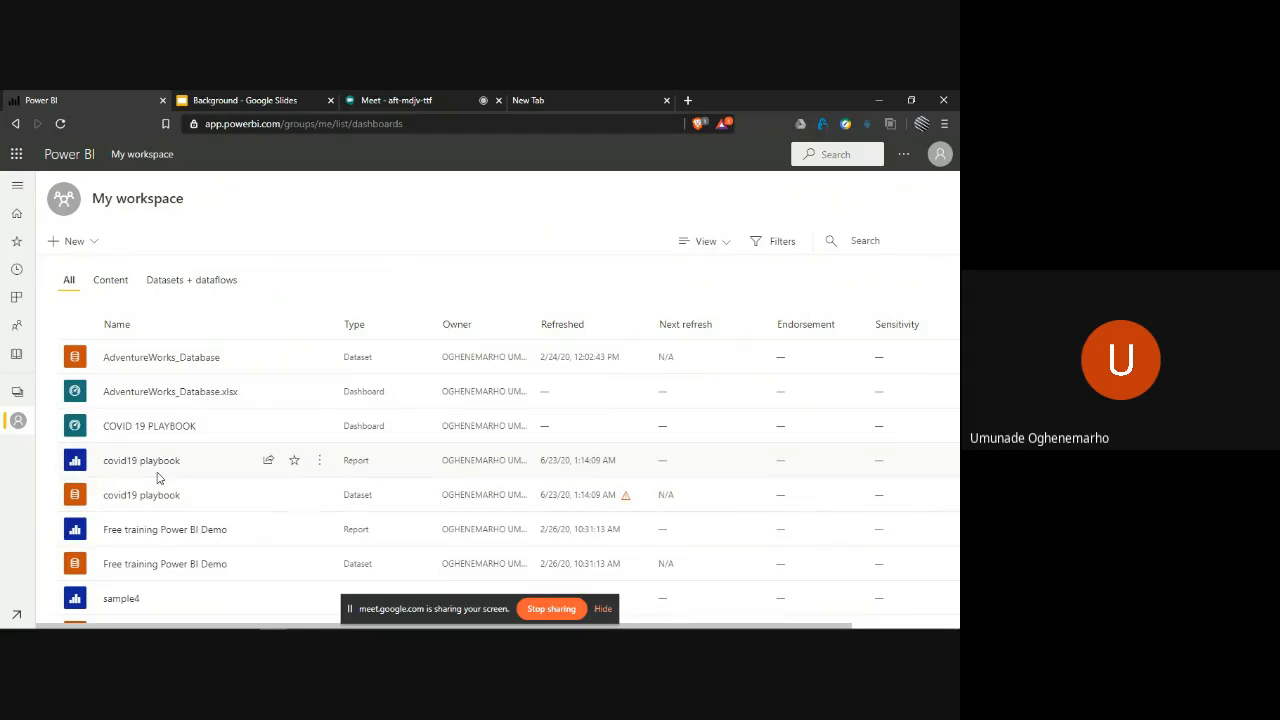
- Pin the COVID19 GUAGE visual from the covid19 playbook report's Country page to the existing training dashboard
{"action": "left_click", "coordinate": [161, 465]}
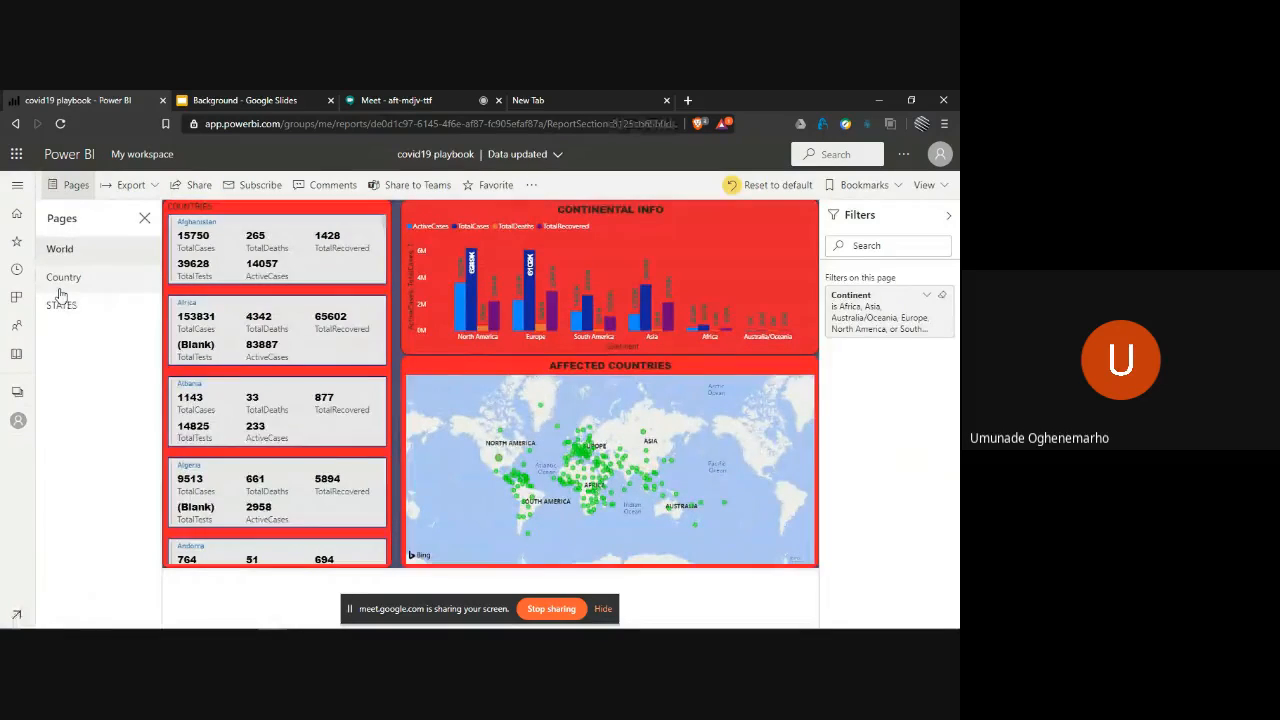
{"action": "left_click", "coordinate": [59, 288]}
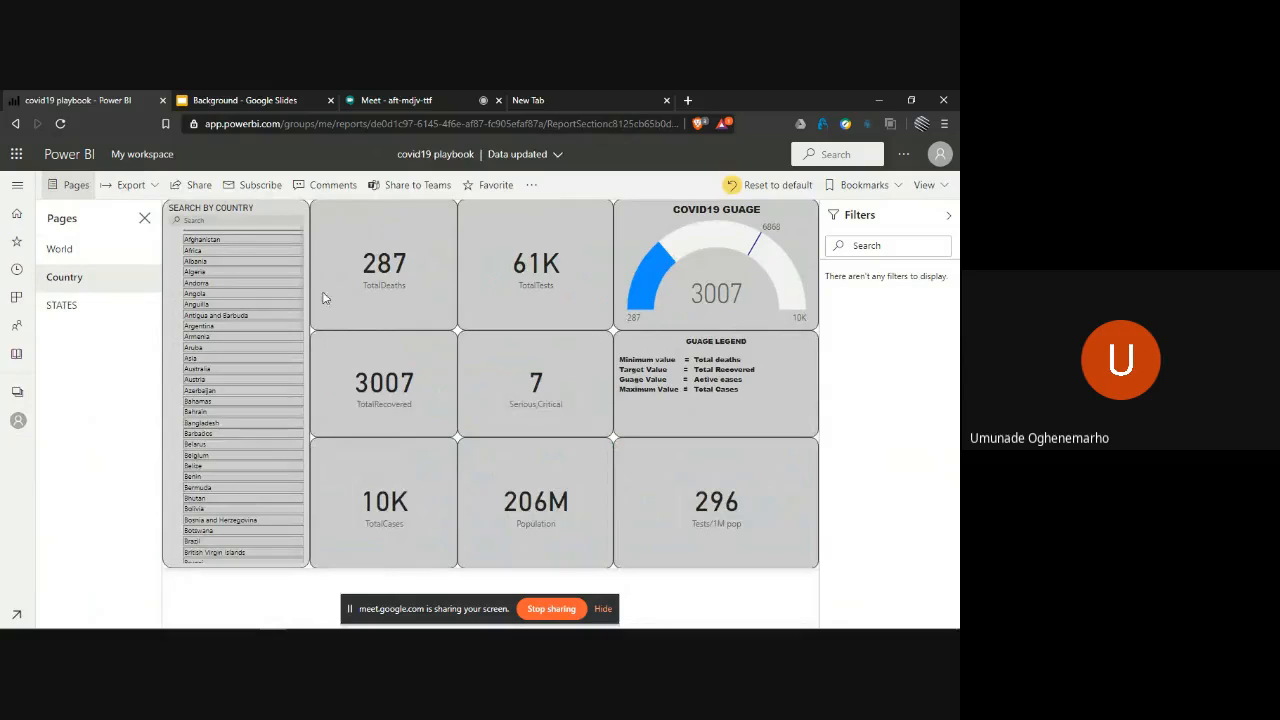
{"action": "left_click", "coordinate": [675, 292]}
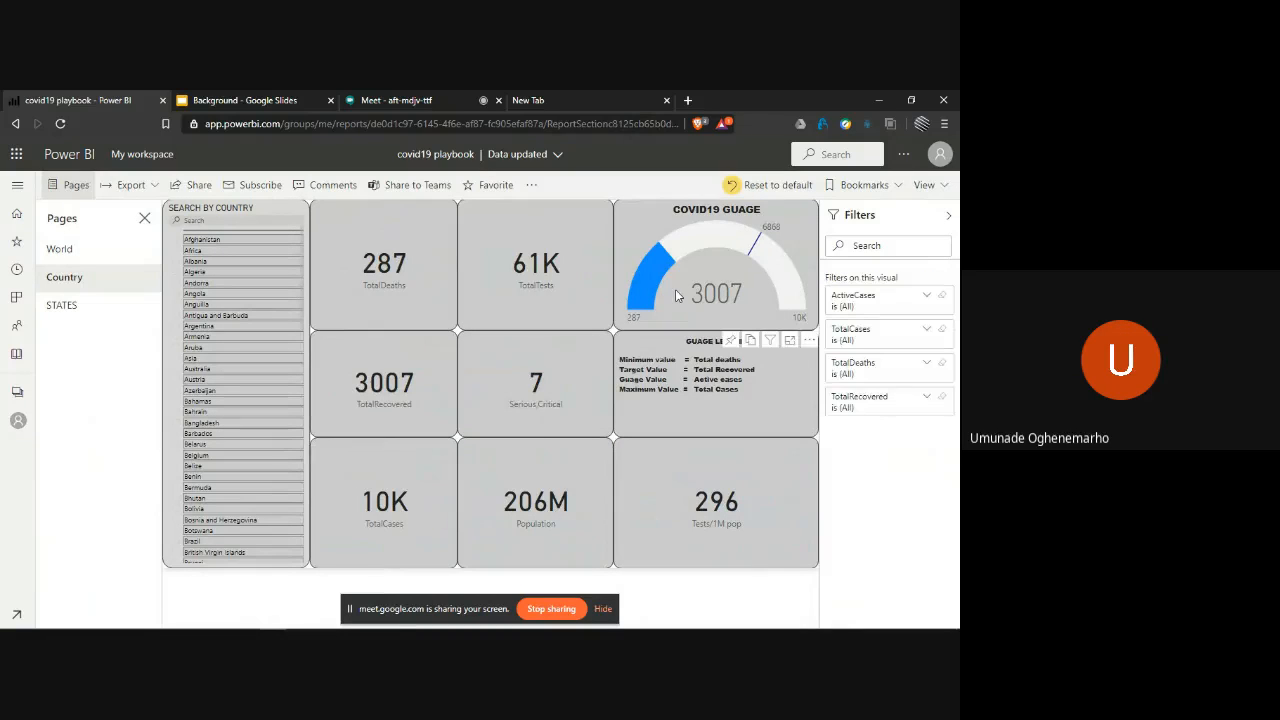
{"action": "left_click", "coordinate": [732, 341]}
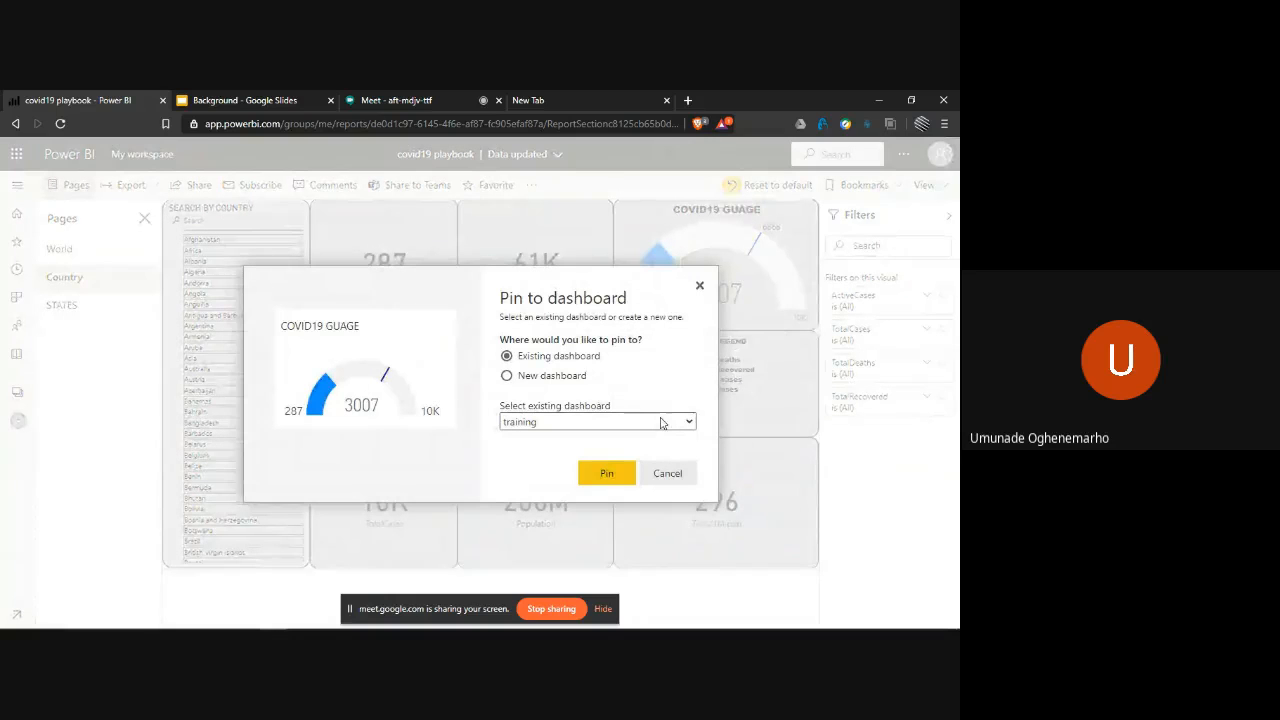
{"action": "left_click", "coordinate": [607, 475]}
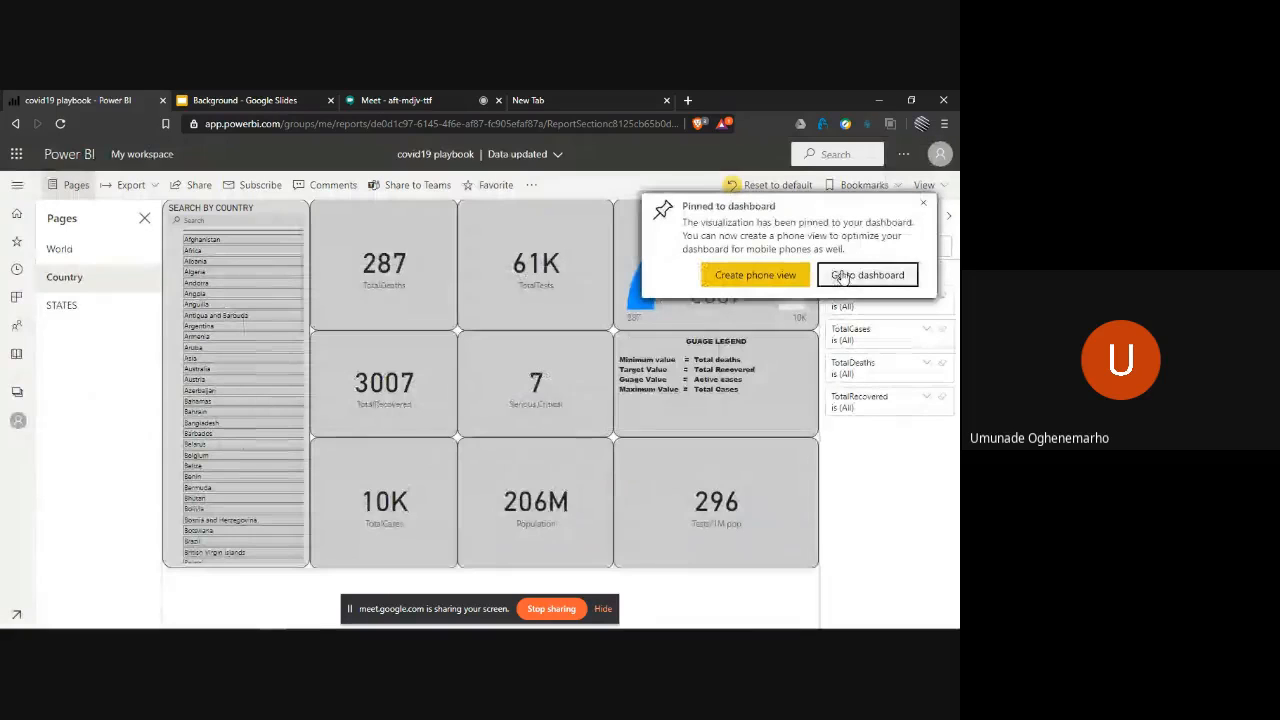
- Go to the training dashboard to view the pinned COVID19 GUAGE tile, and open its source report from the tile
{"action": "left_click", "coordinate": [843, 275]}
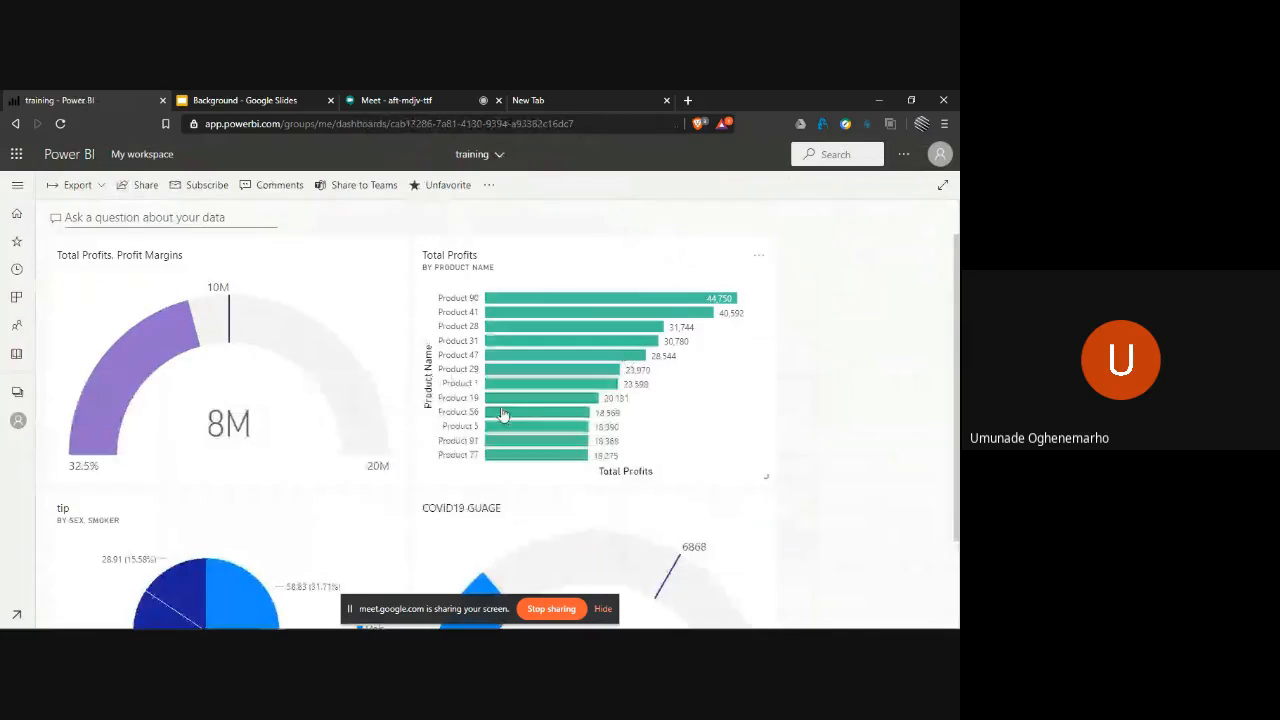
{"action": "scroll", "coordinate": [503, 414], "scroll_direction": "down", "scroll_amount": 1}
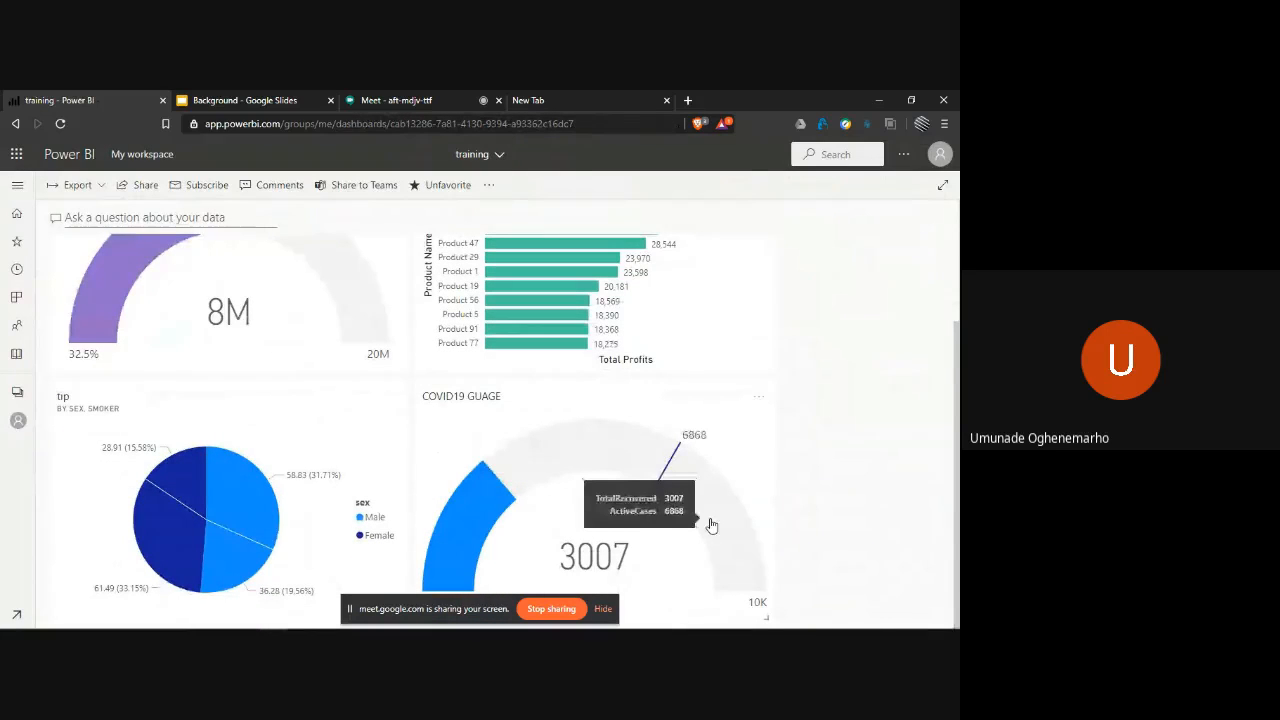
{"action": "left_click", "coordinate": [767, 390]}
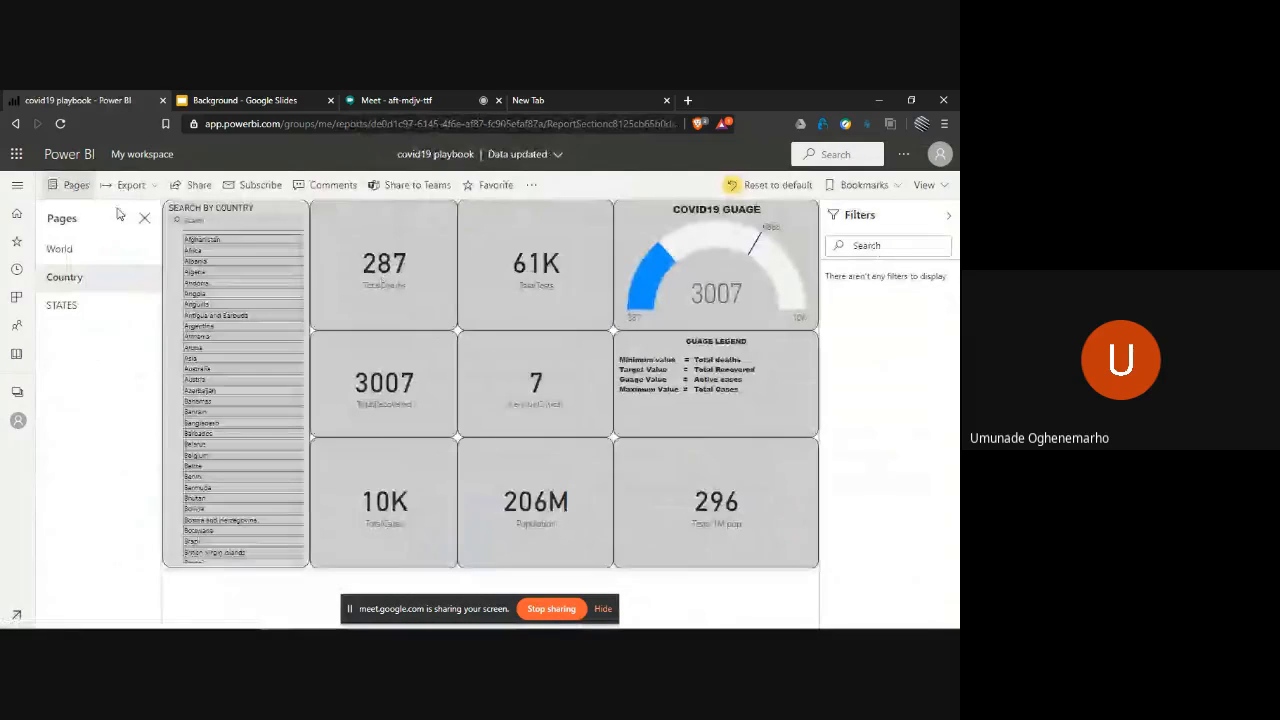
- Look over the home page's workspaces, recommended apps and learning resources, and switch to Power BI Desktop
{"action": "left_click", "coordinate": [70, 158]}
{"action": "scroll", "coordinate": [183, 487], "scroll_direction": "down", "scroll_amount": 5}
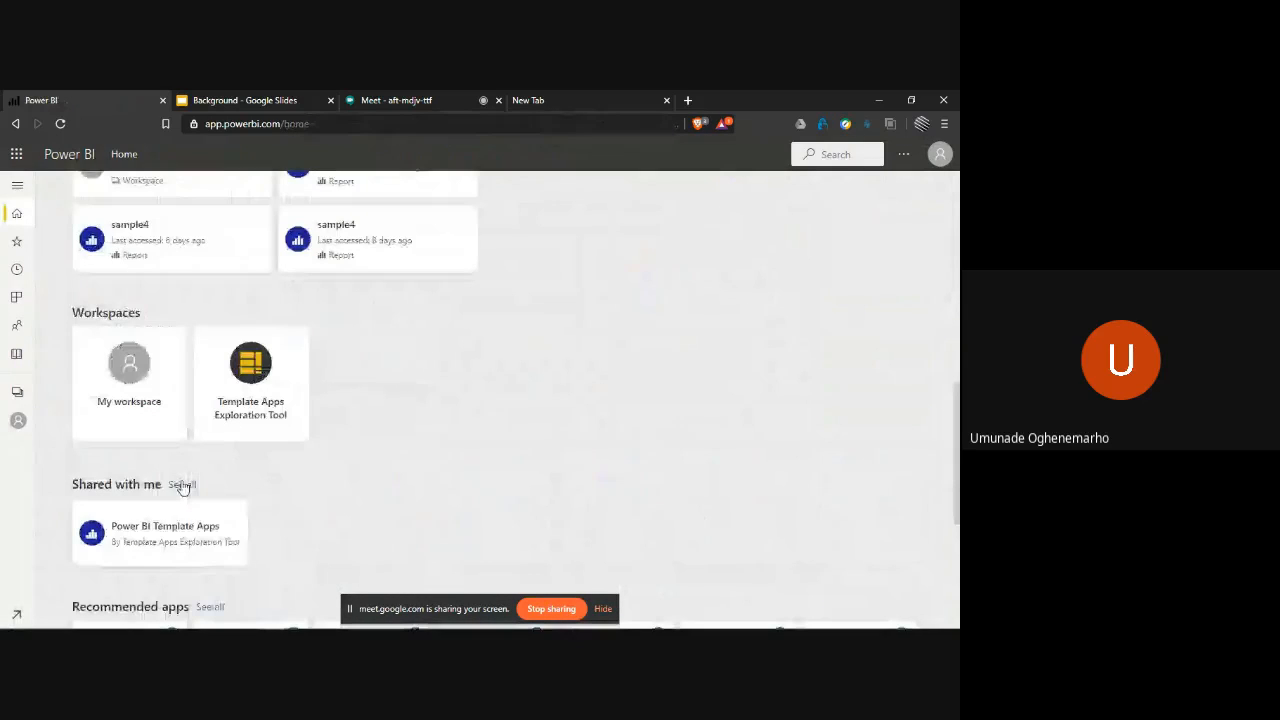
{"action": "scroll", "coordinate": [183, 487], "scroll_direction": "down", "scroll_amount": 3}
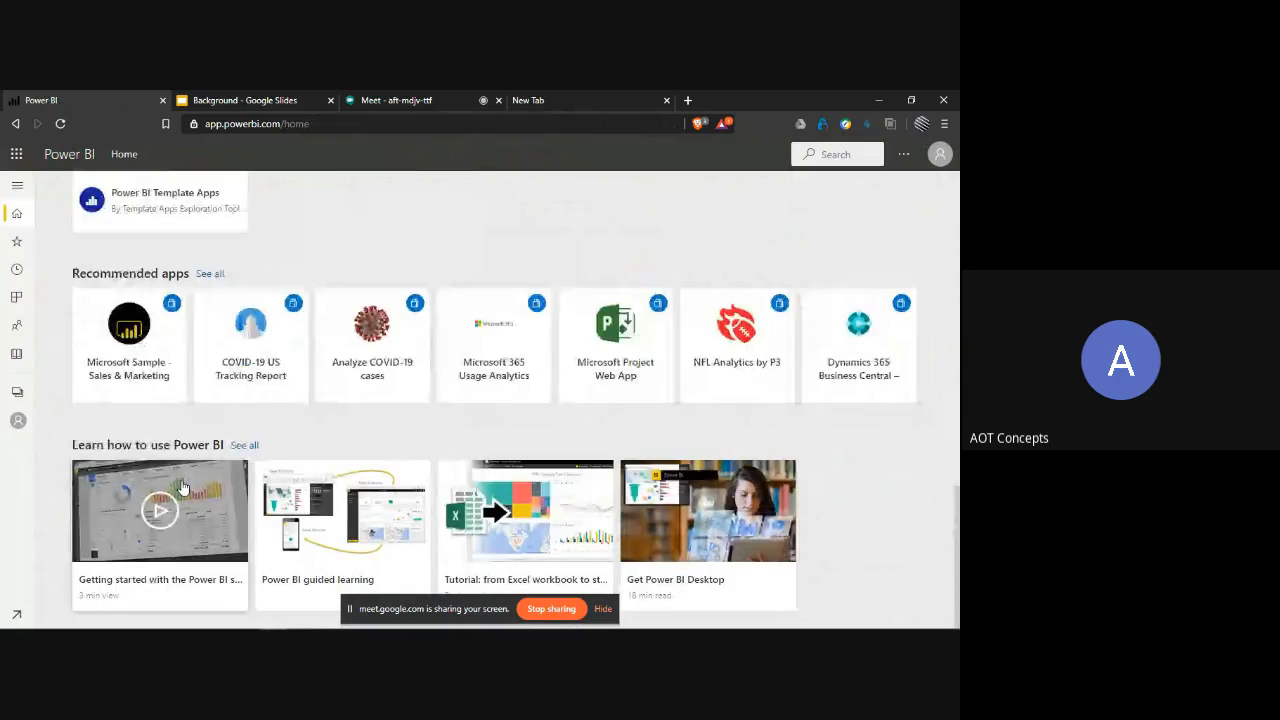
{"action": "scroll", "coordinate": [183, 487], "scroll_direction": "up", "scroll_amount": 8}
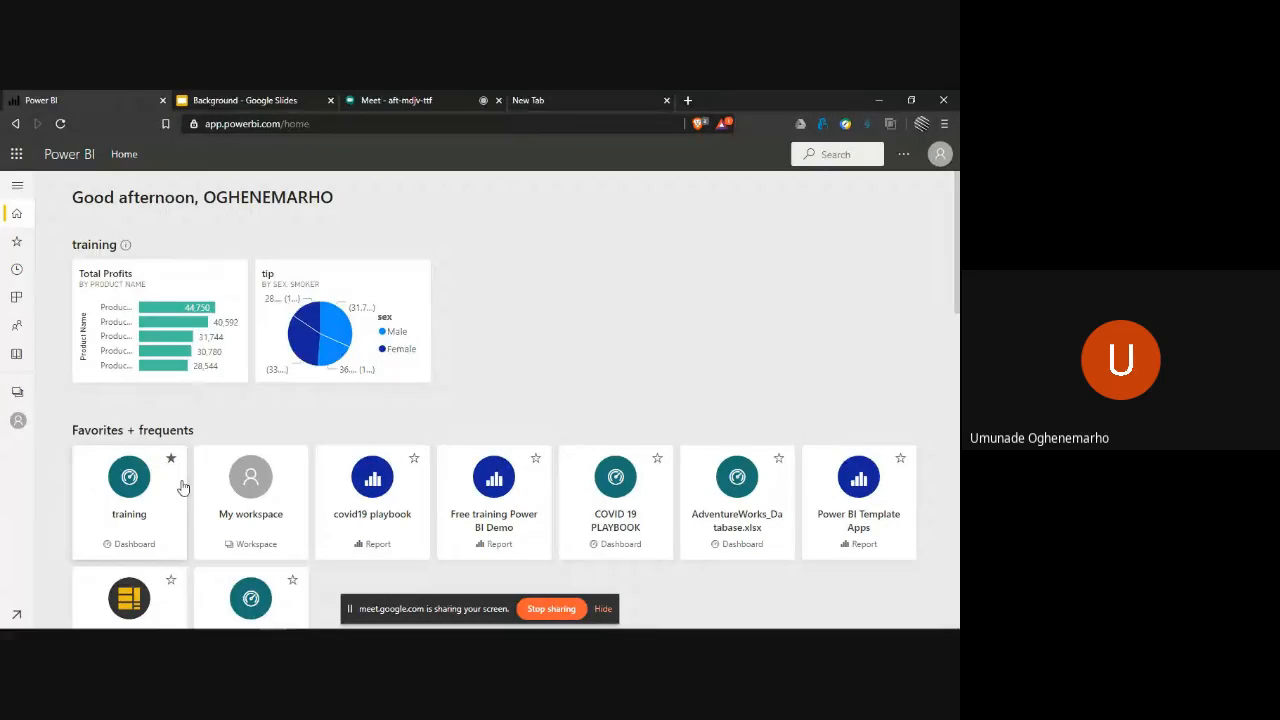
{"action": "key", "text": "alt+Tab"}
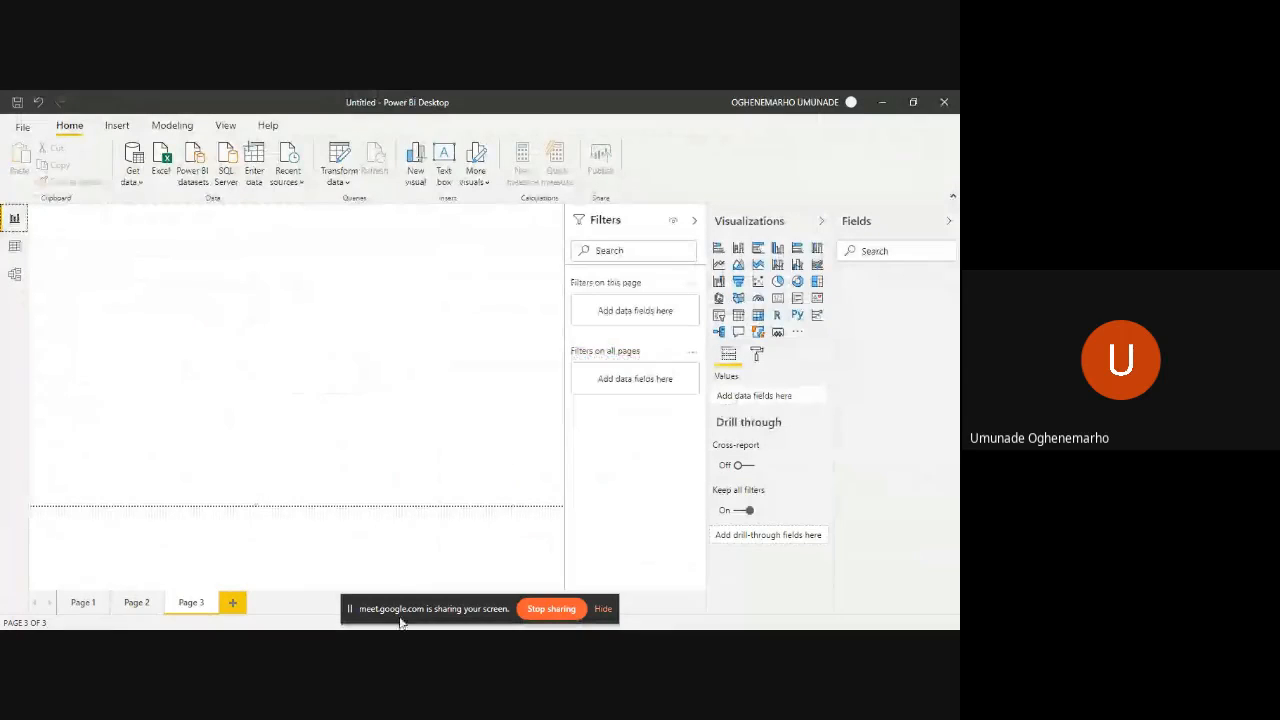
- Delete Page 3 from the untitled report and confirm the deletion
{"action": "left_click", "coordinate": [212, 601]}
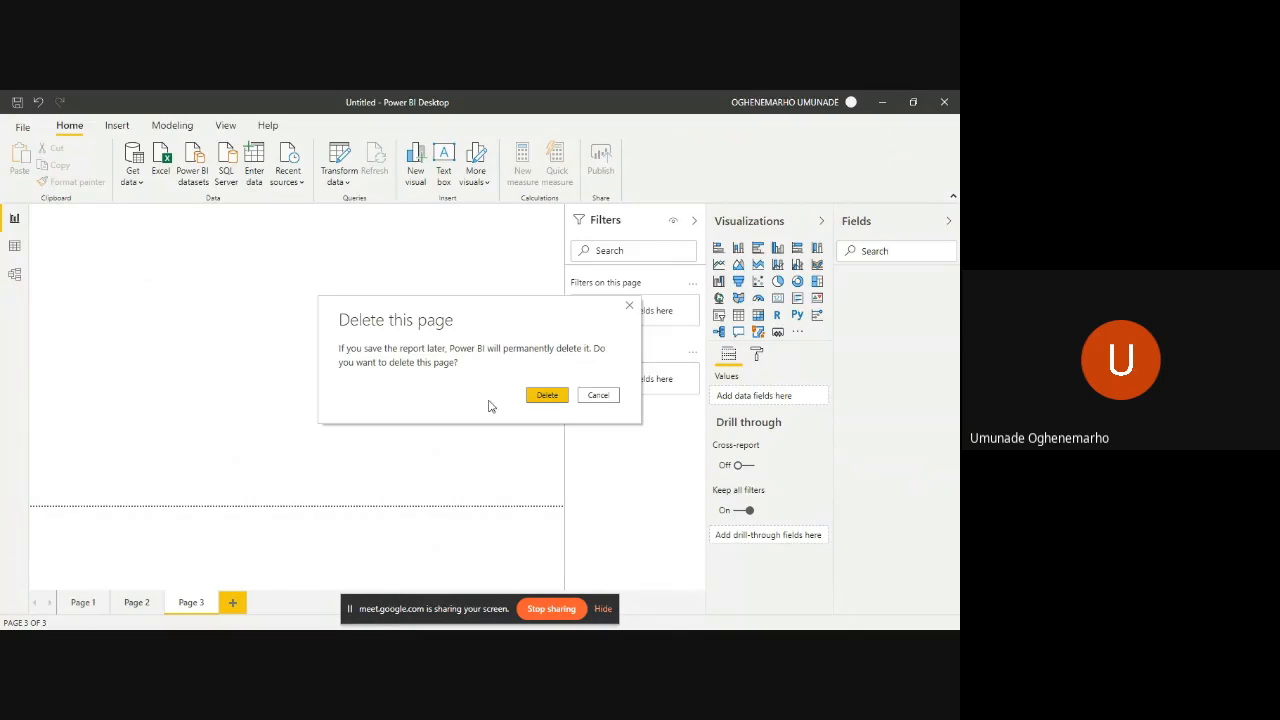
{"action": "left_click", "coordinate": [553, 396]}
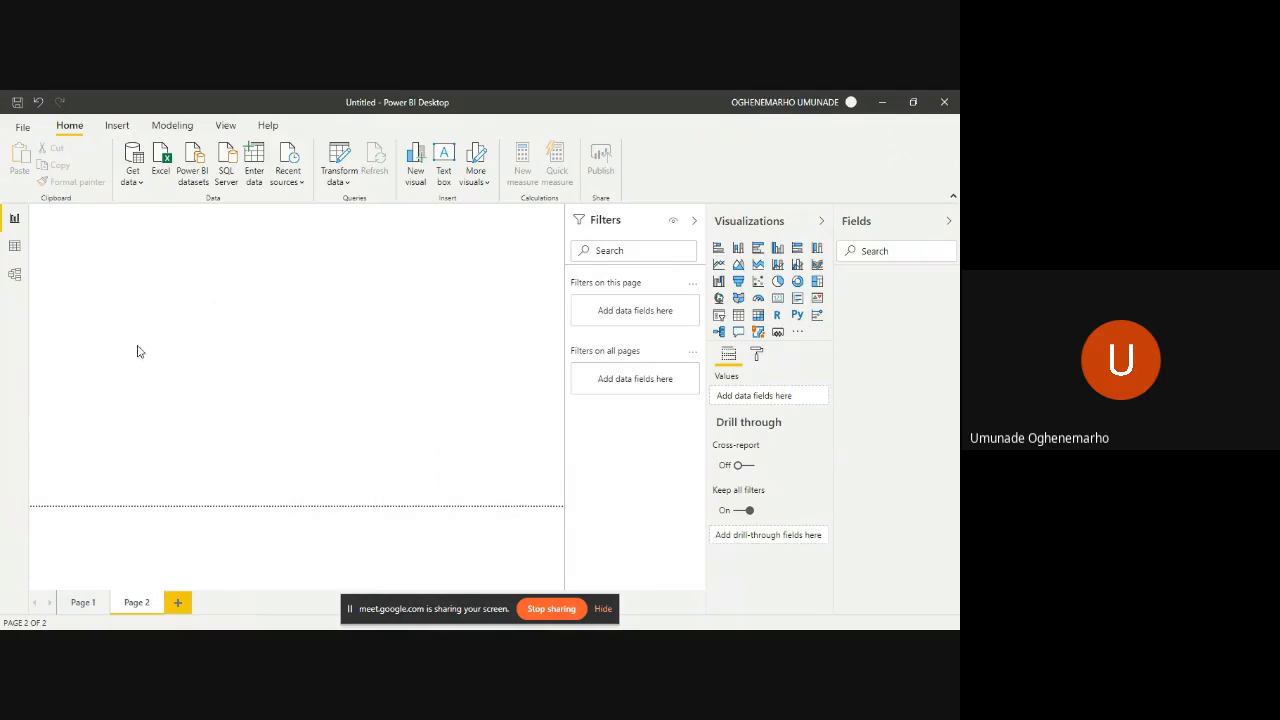
- Switch to the Google Meet call in the browser and mute the microphone
{"action": "key", "text": "alt+Tab"}
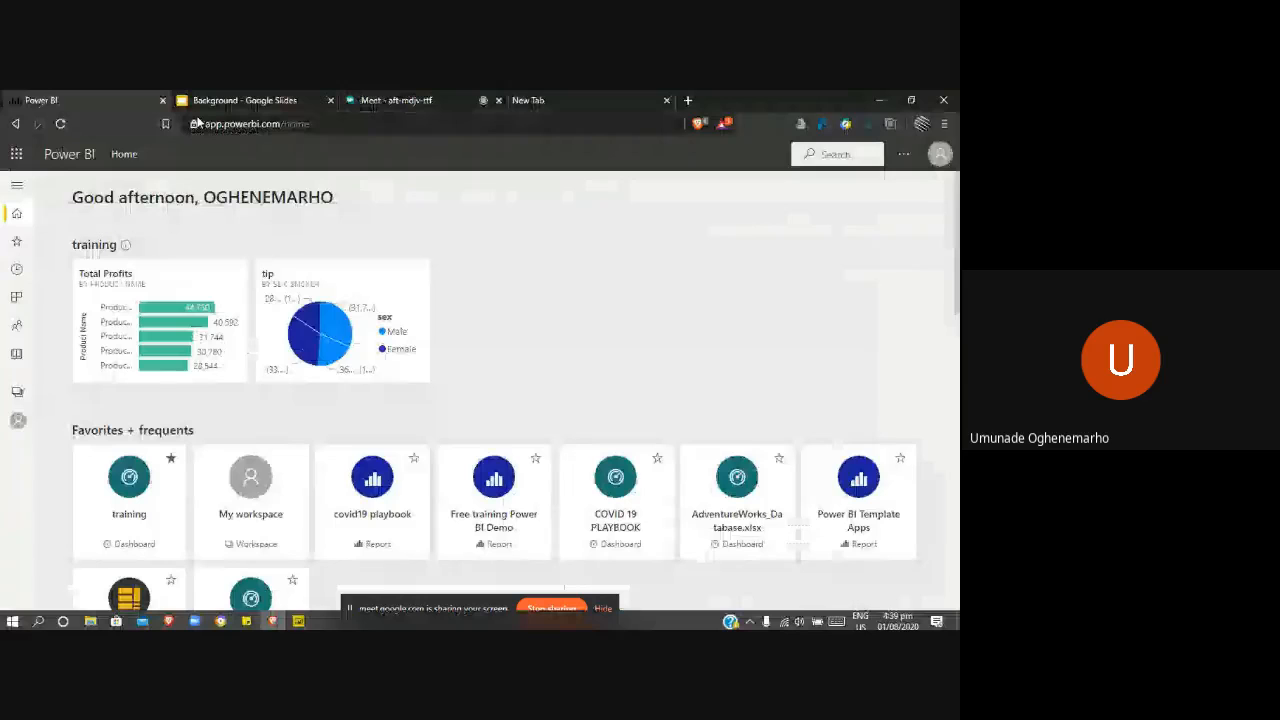
{"action": "left_click", "coordinate": [372, 100]}
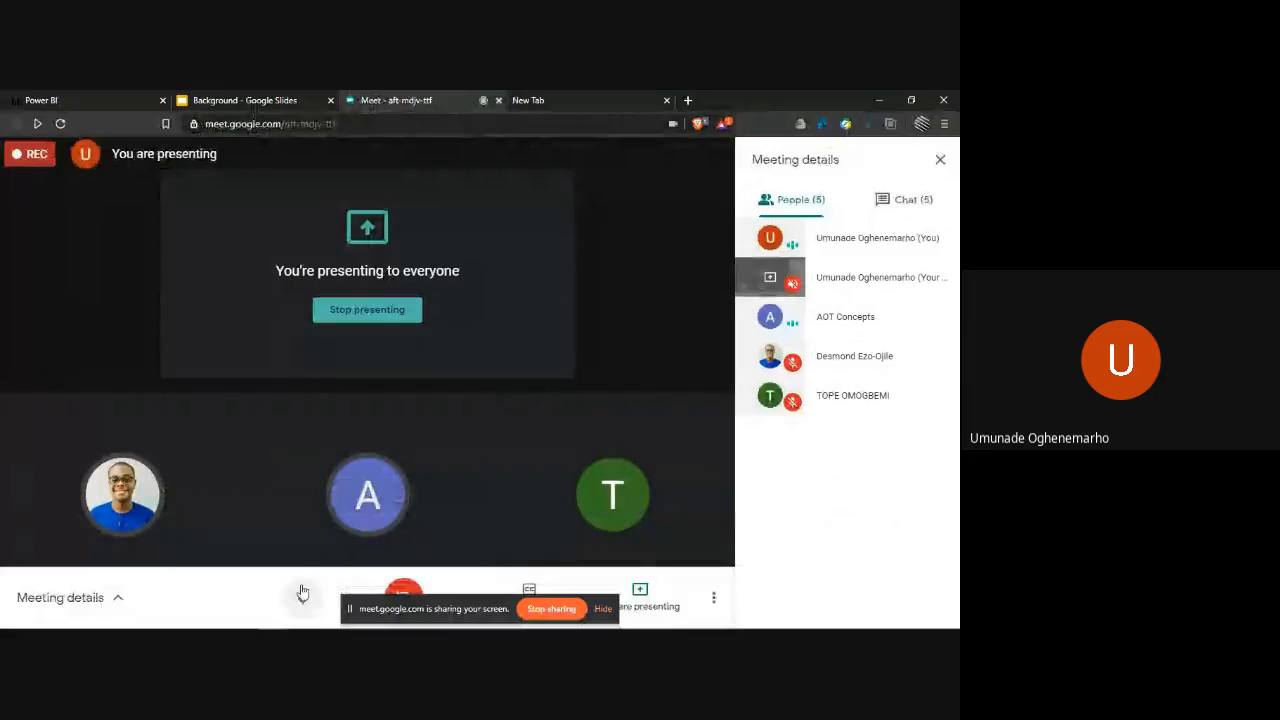
{"action": "left_click", "coordinate": [302, 594]}
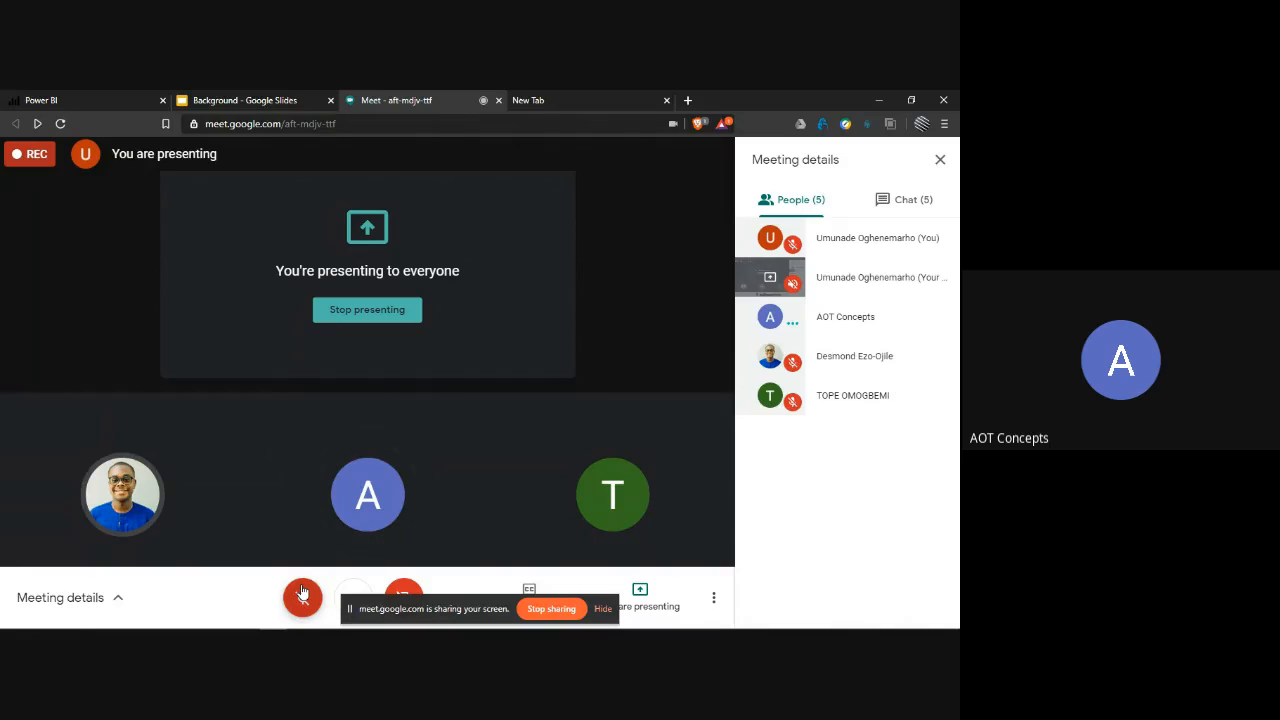
- Unmute the microphone in the Google Meet call, and show the meeting chat instead of the participant list
{"action": "key", "text": "alt+Tab"}
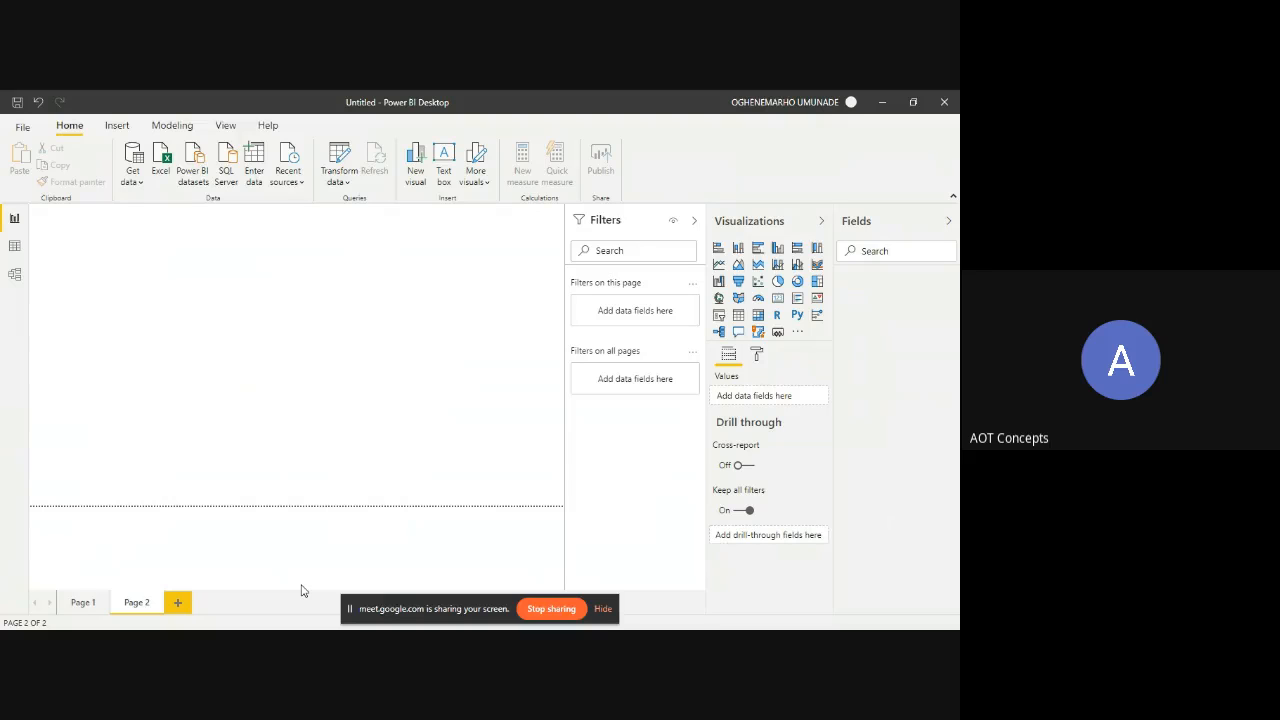
{"action": "key", "text": "alt+Tab"}
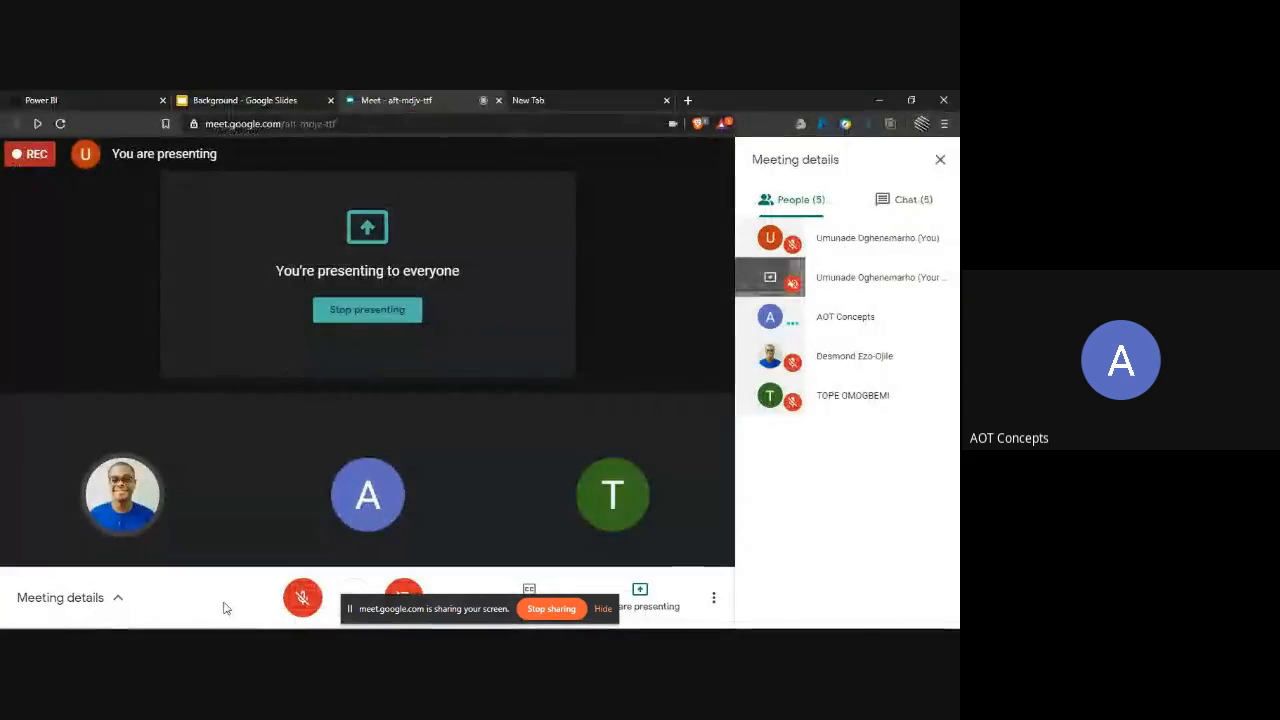
{"action": "left_click", "coordinate": [293, 600]}
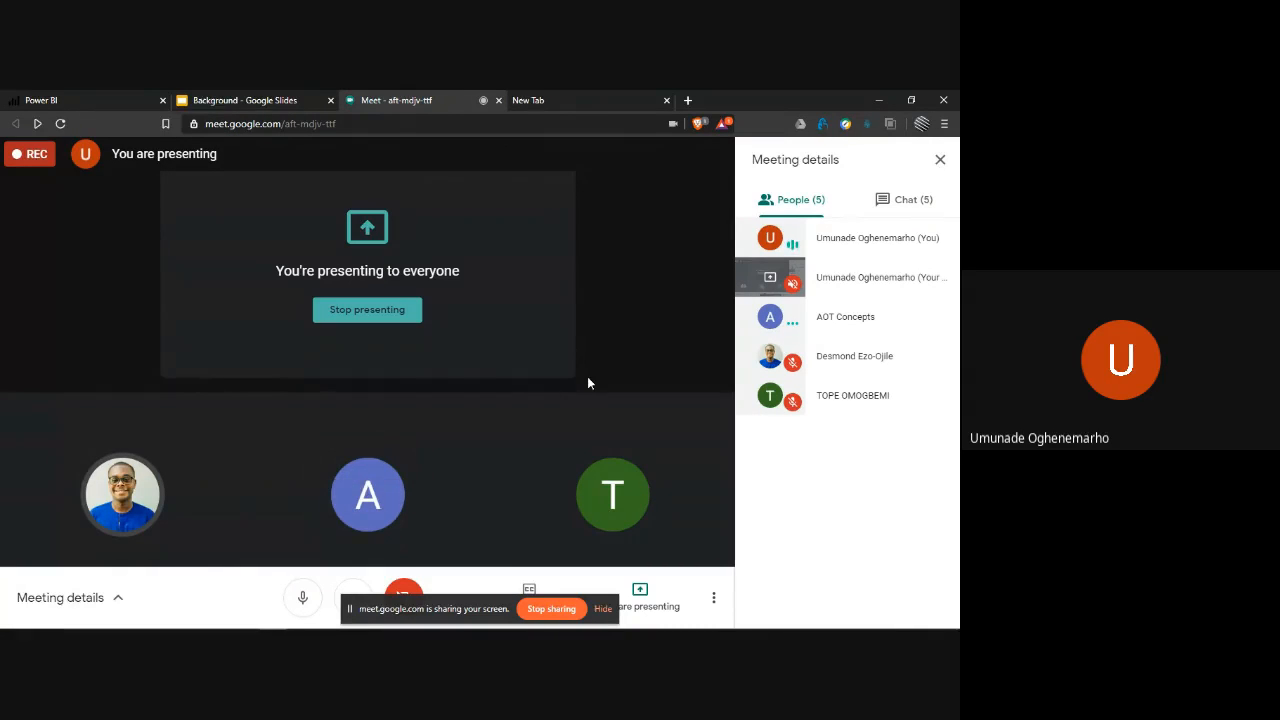
{"action": "left_click", "coordinate": [940, 160]}
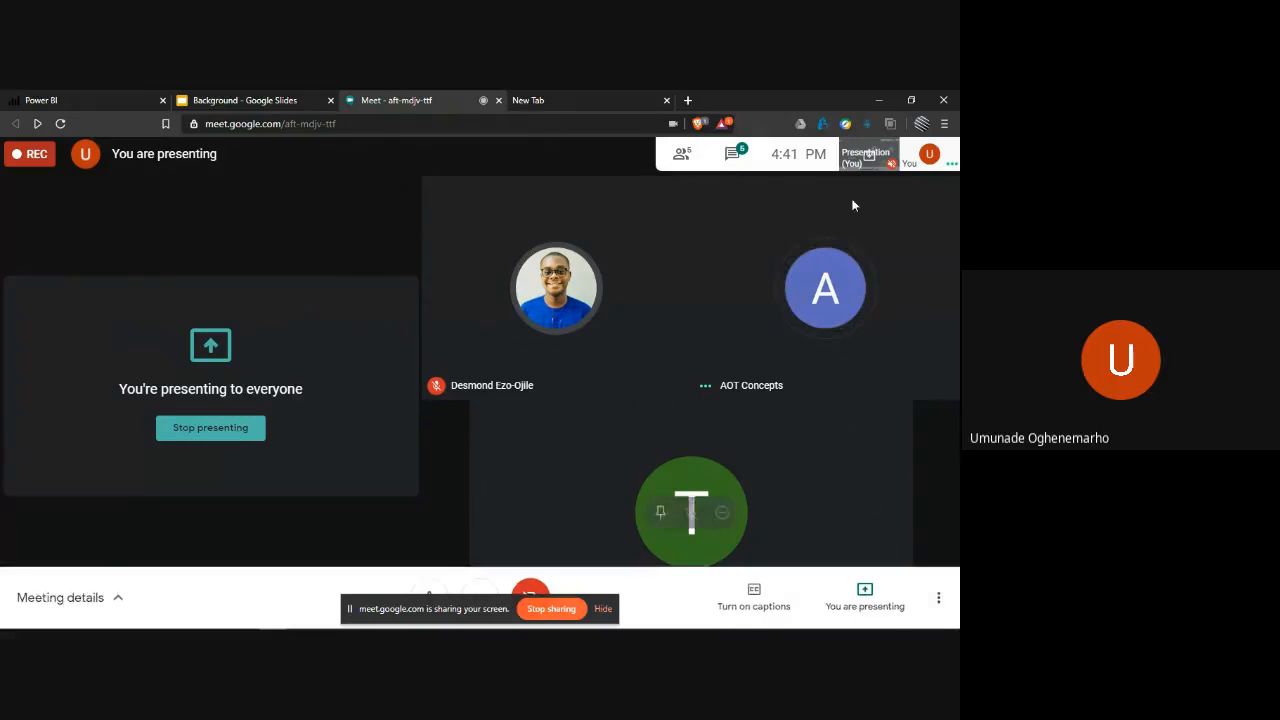
{"action": "left_click", "coordinate": [735, 150]}
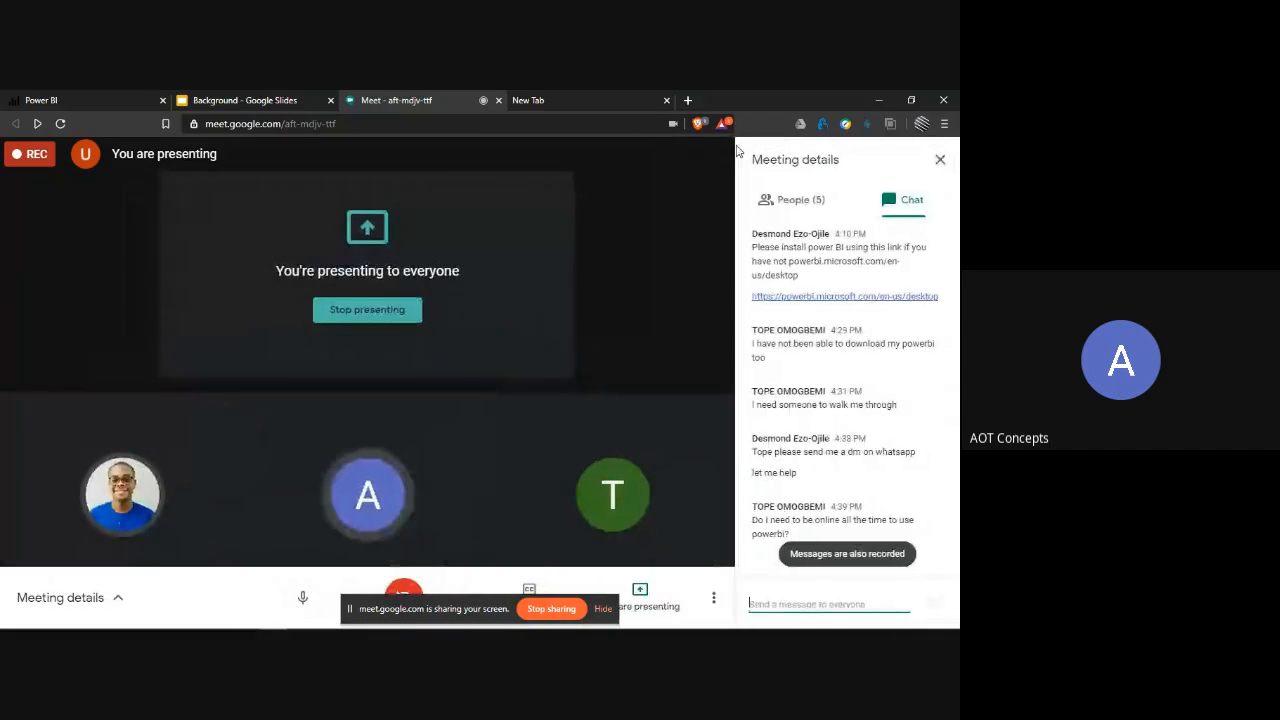
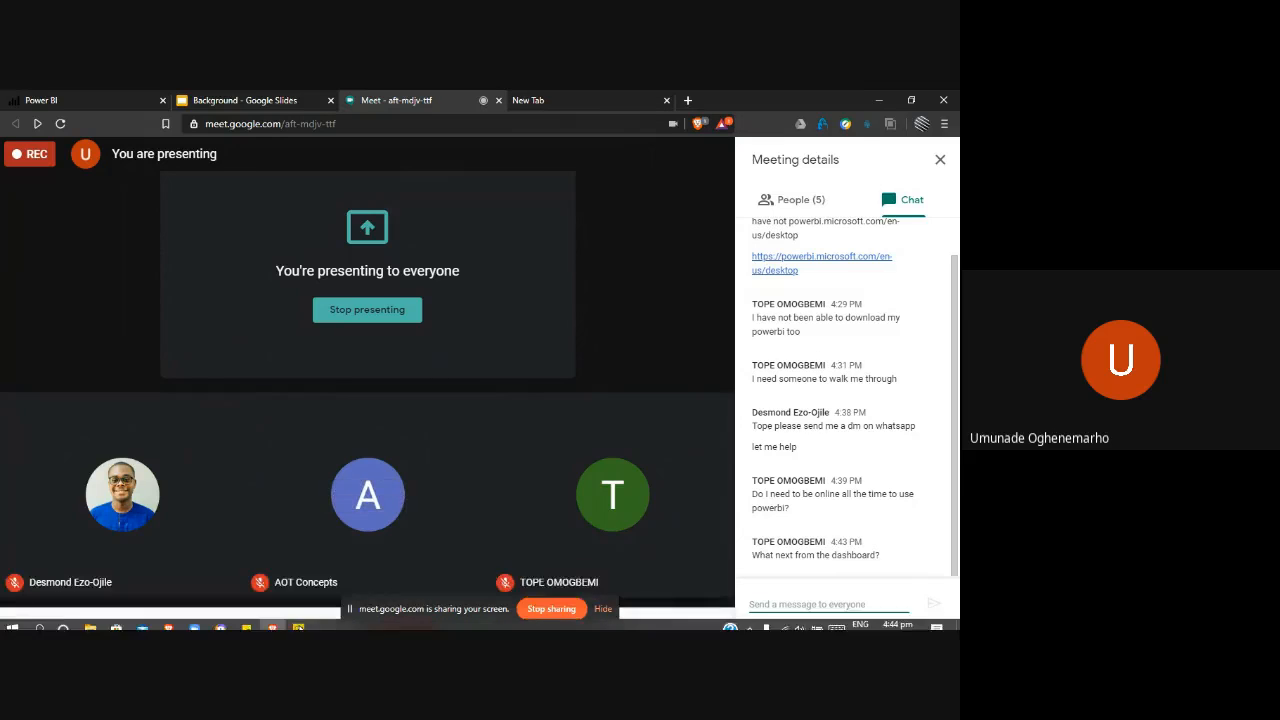
- Mute and unmute the microphone in the Google Meet call, and stop sharing the screen with the participants
{"action": "left_click", "coordinate": [300, 597]}
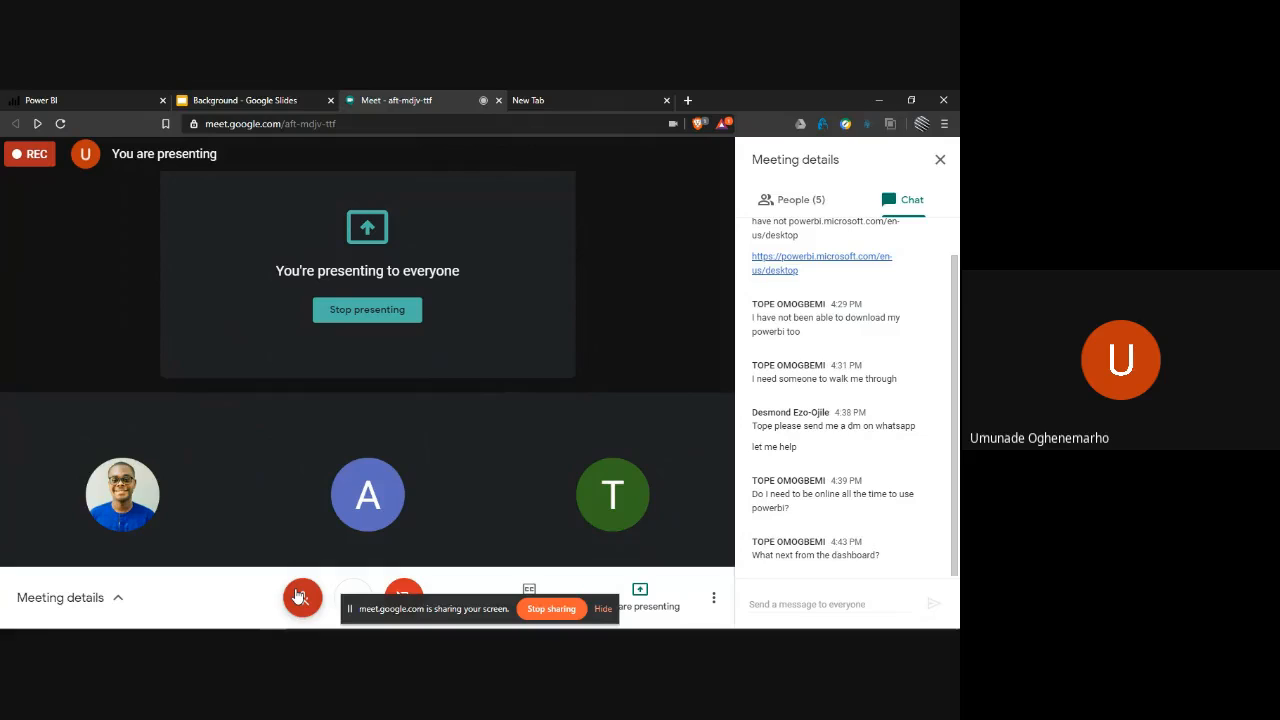
{"action": "left_click", "coordinate": [300, 597]}
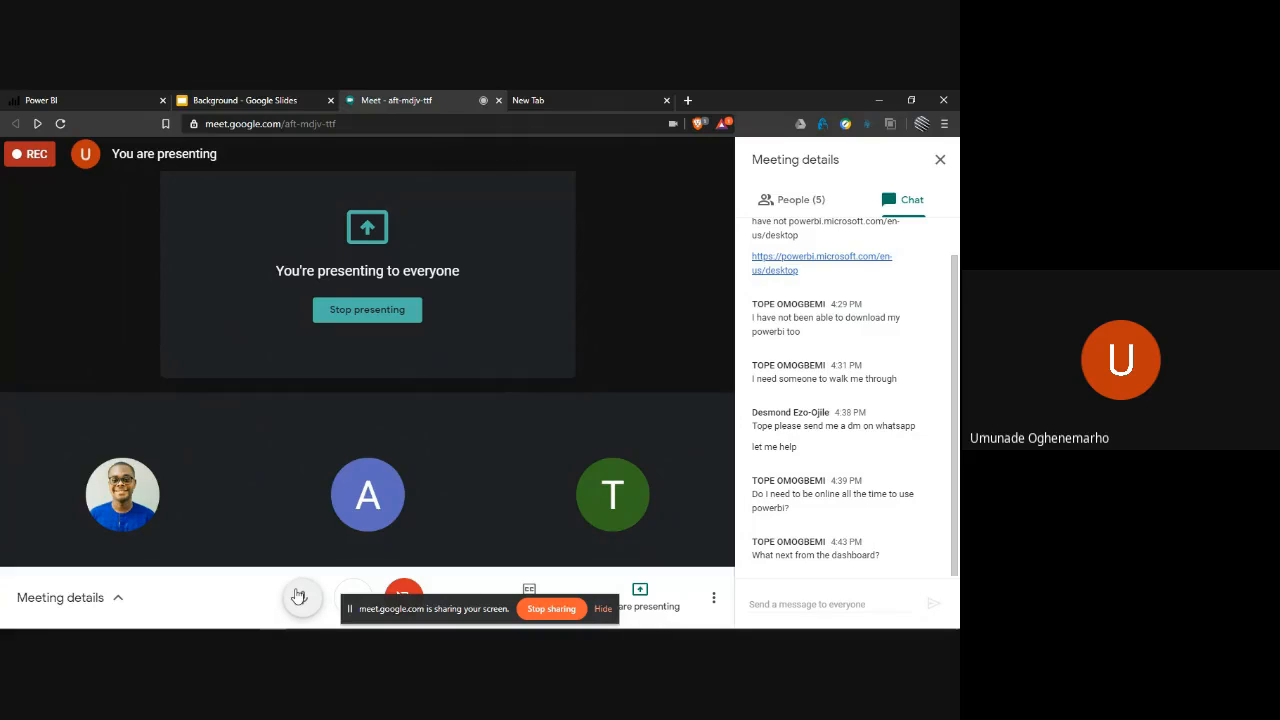
{"action": "left_click", "coordinate": [566, 608]}
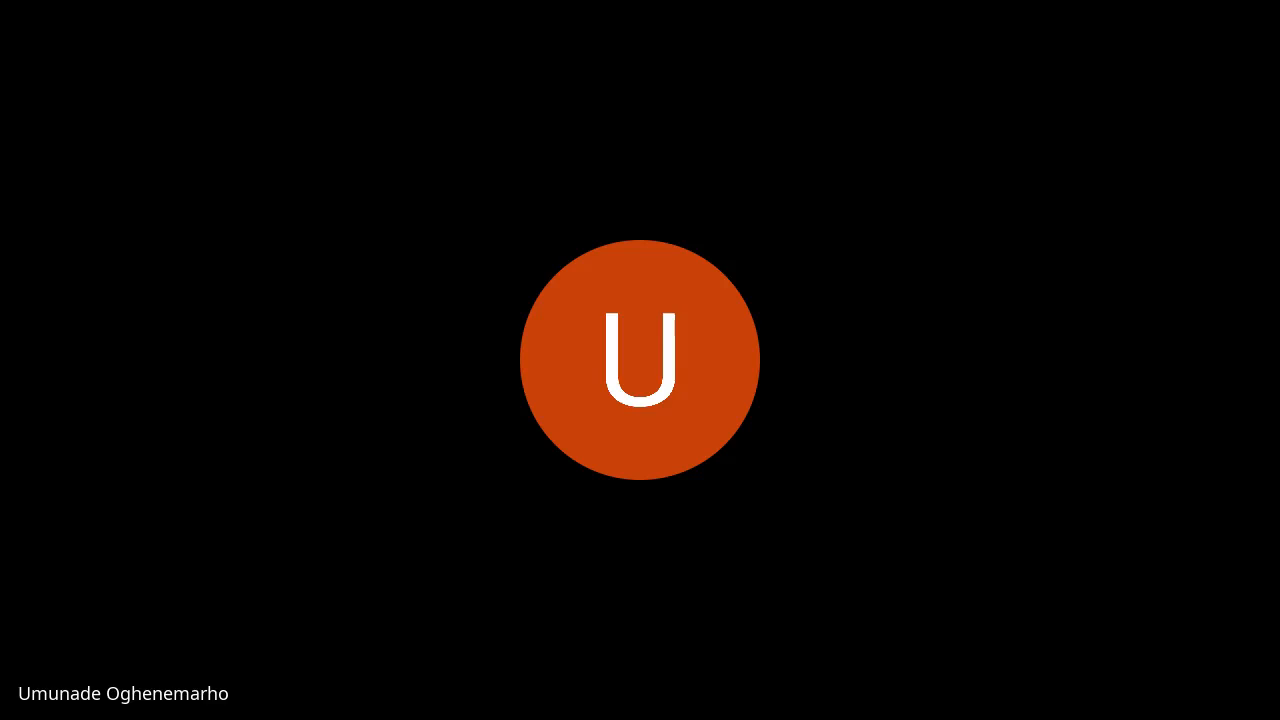
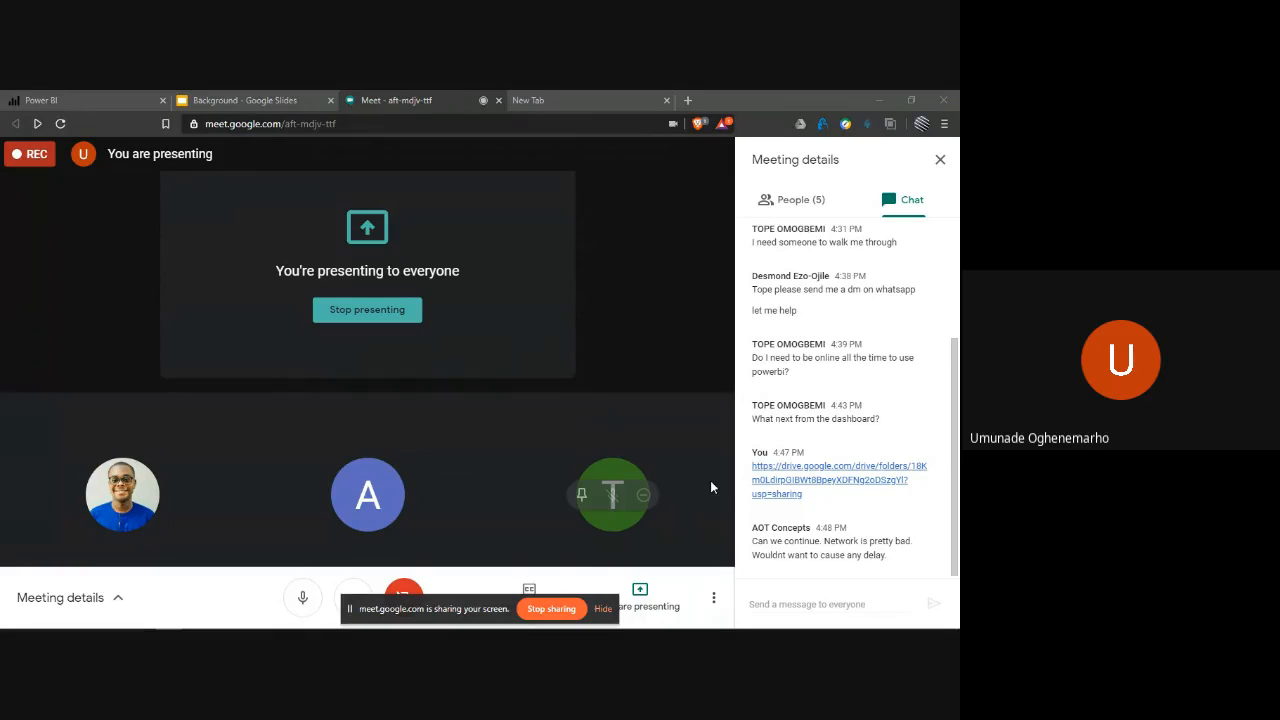
- Switch from the Google Meet call to the untitled report in Power BI Desktop
{"action": "key", "text": "alt+Tab"}
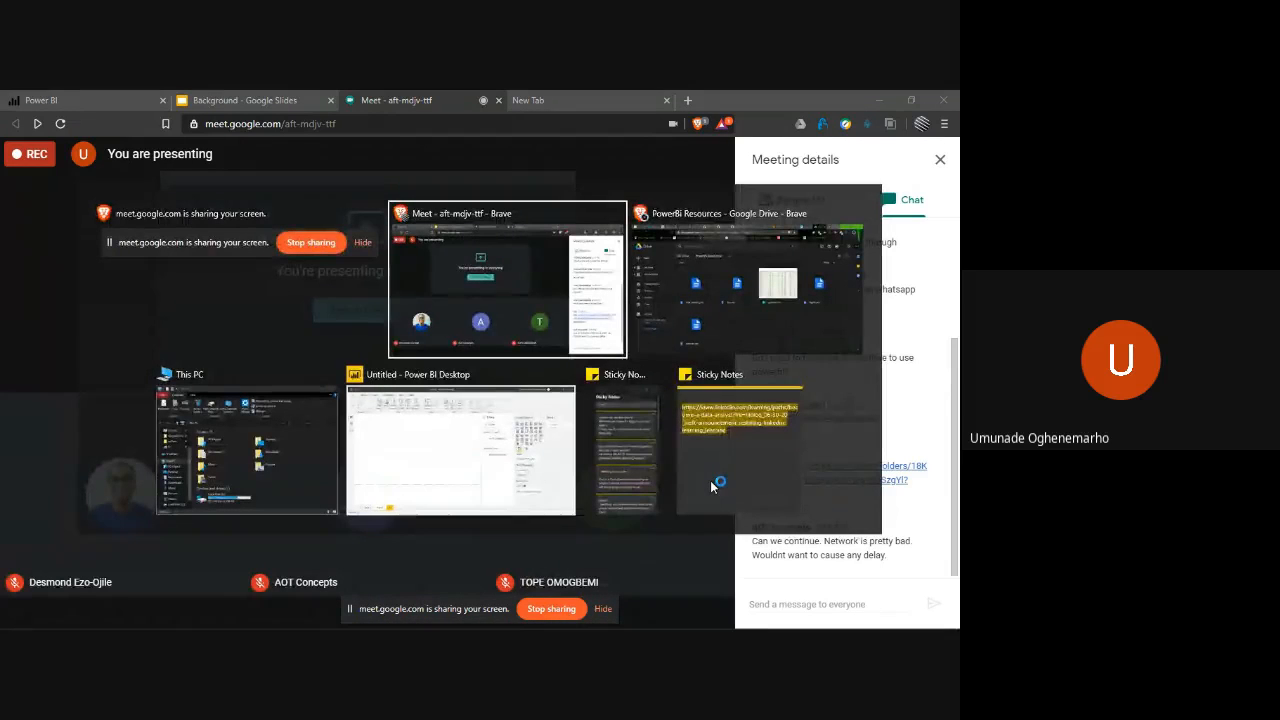
{"action": "key", "text": "alt+Tab"}
{"action": "key", "text": "alt+Tab"}
{"action": "key", "text": "alt+Tab"}
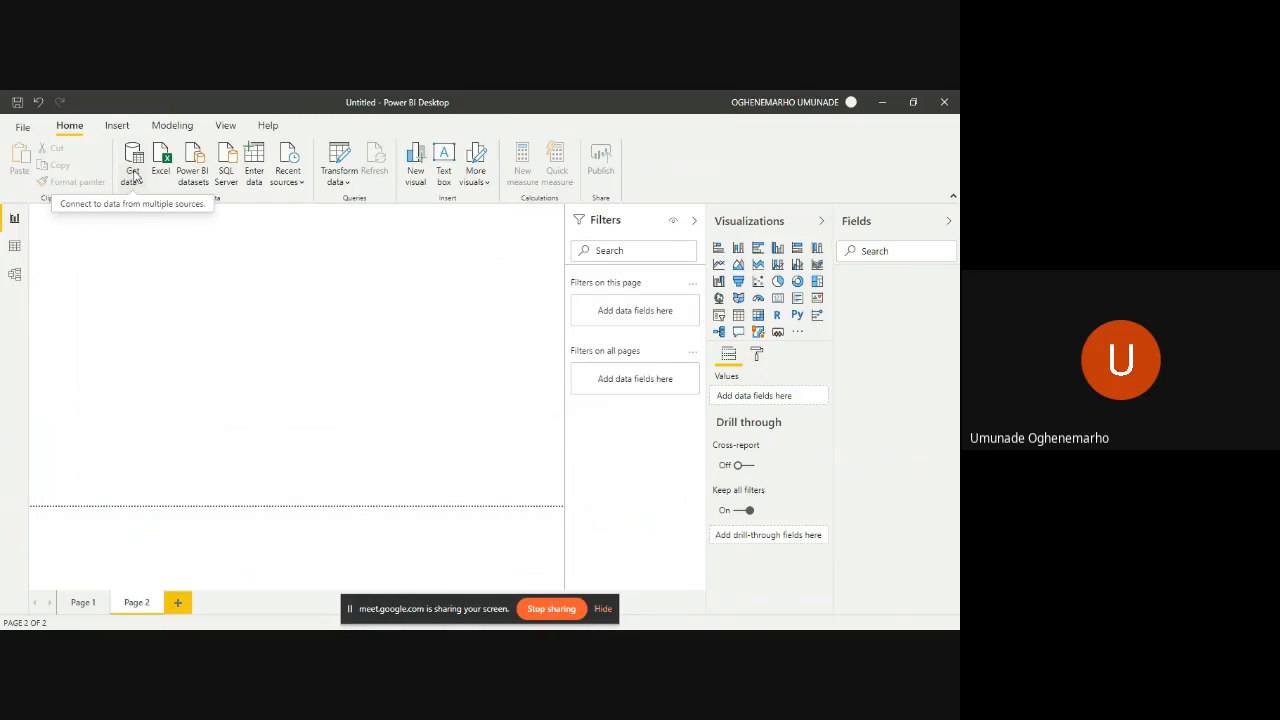
- Check the Google Meet call and its chat, and return to the Power BI Desktop report
{"action": "key", "text": "alt+Tab"}
{"action": "key", "text": "alt+Tab"}
{"action": "key", "text": "alt+Tab"}
{"action": "key", "text": "alt+Tab"}
{"action": "key", "text": "alt+Tab"}
{"action": "key", "text": "alt+Tab"}
{"action": "key", "text": "alt+Tab"}
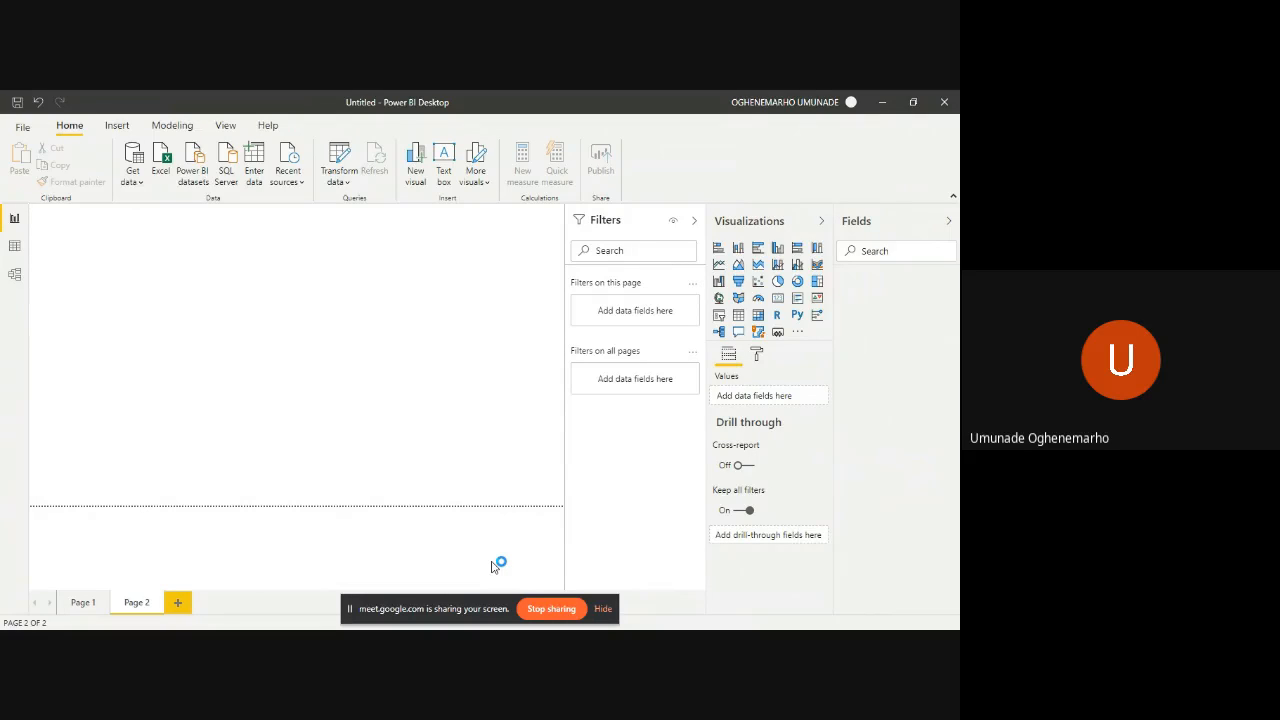
{"action": "key", "text": "alt+Tab"}
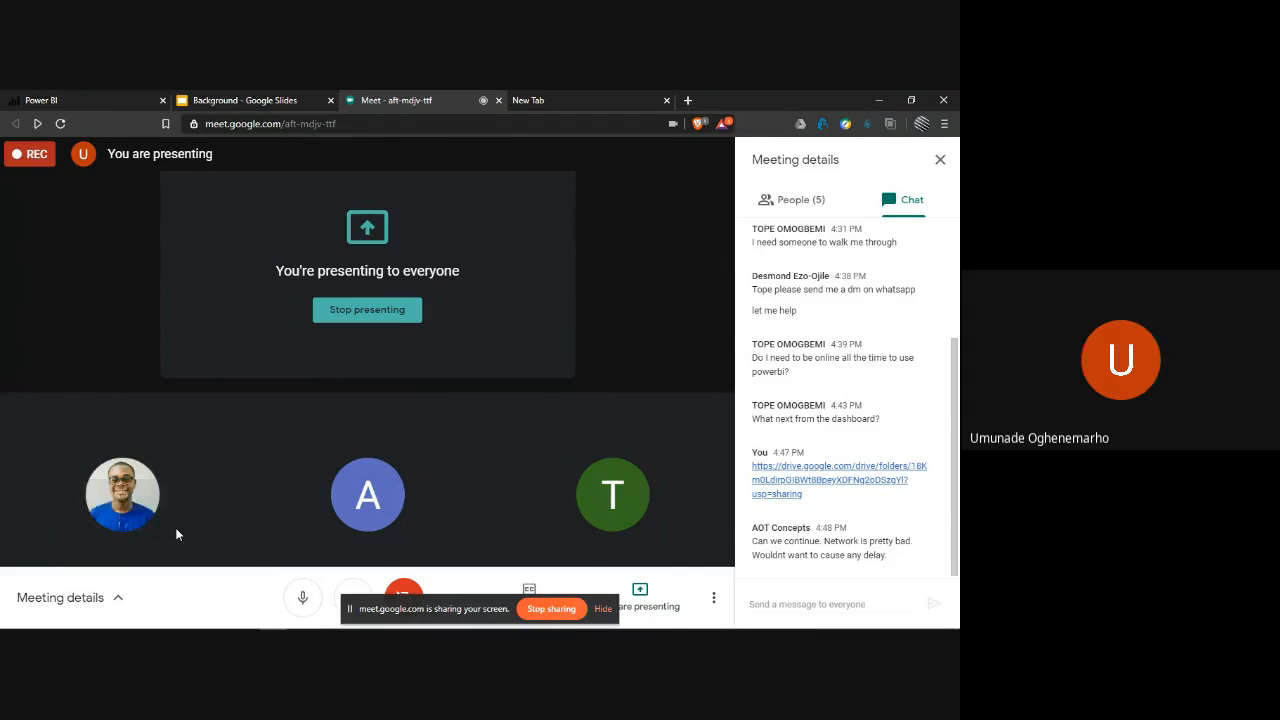
{"action": "key", "text": "alt+Tab"}
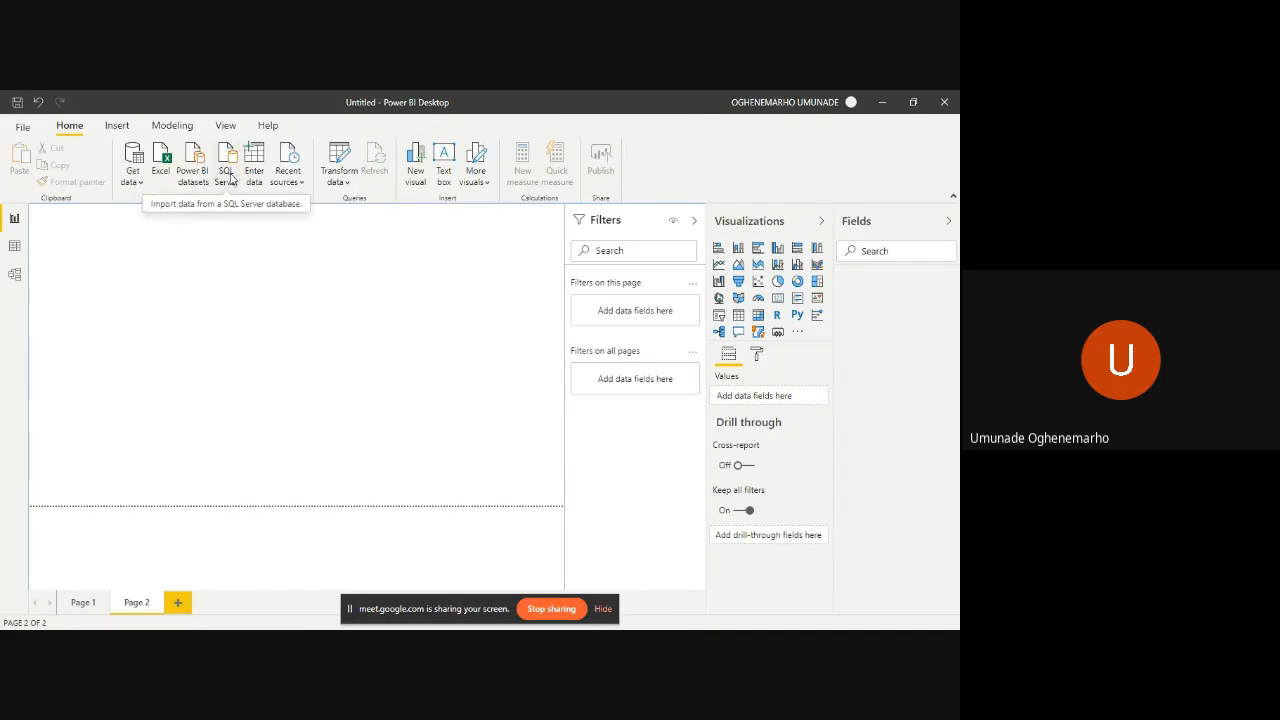
- Connect to the Excel workbook practice.xlsx in the day1 folder as a data source
{"action": "left_click", "coordinate": [164, 162]}
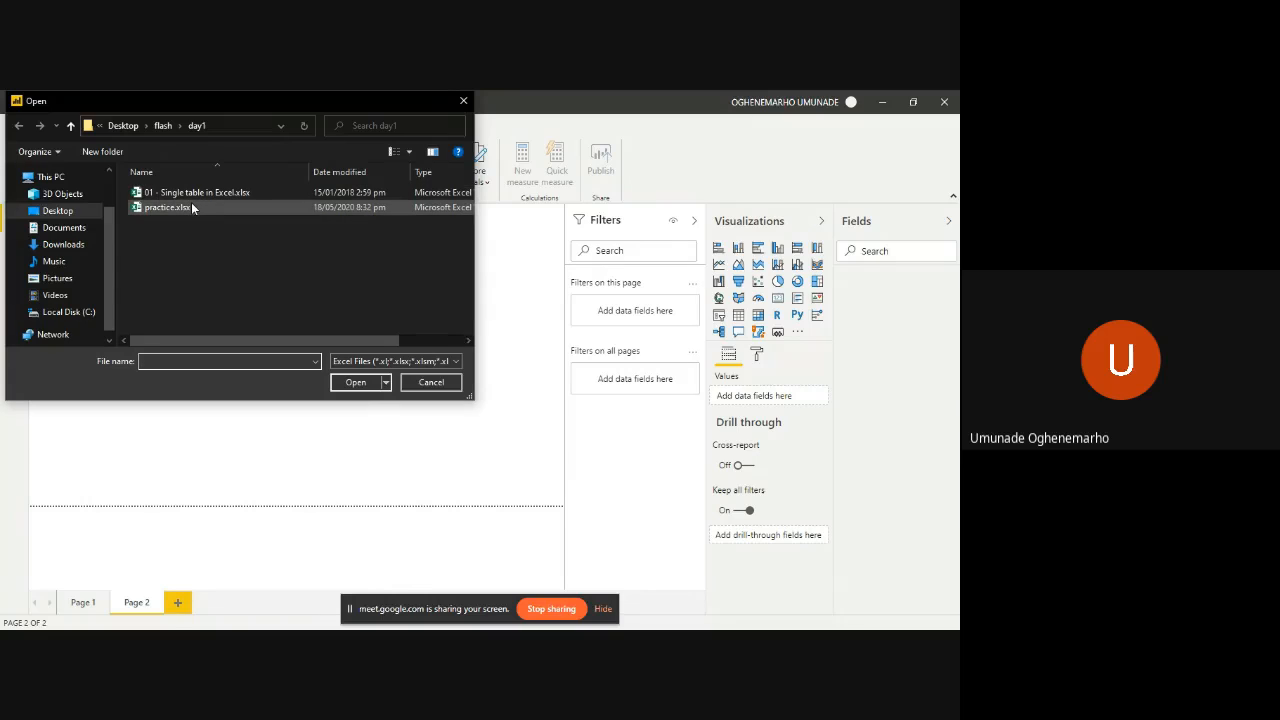
{"action": "left_click", "coordinate": [193, 207]}
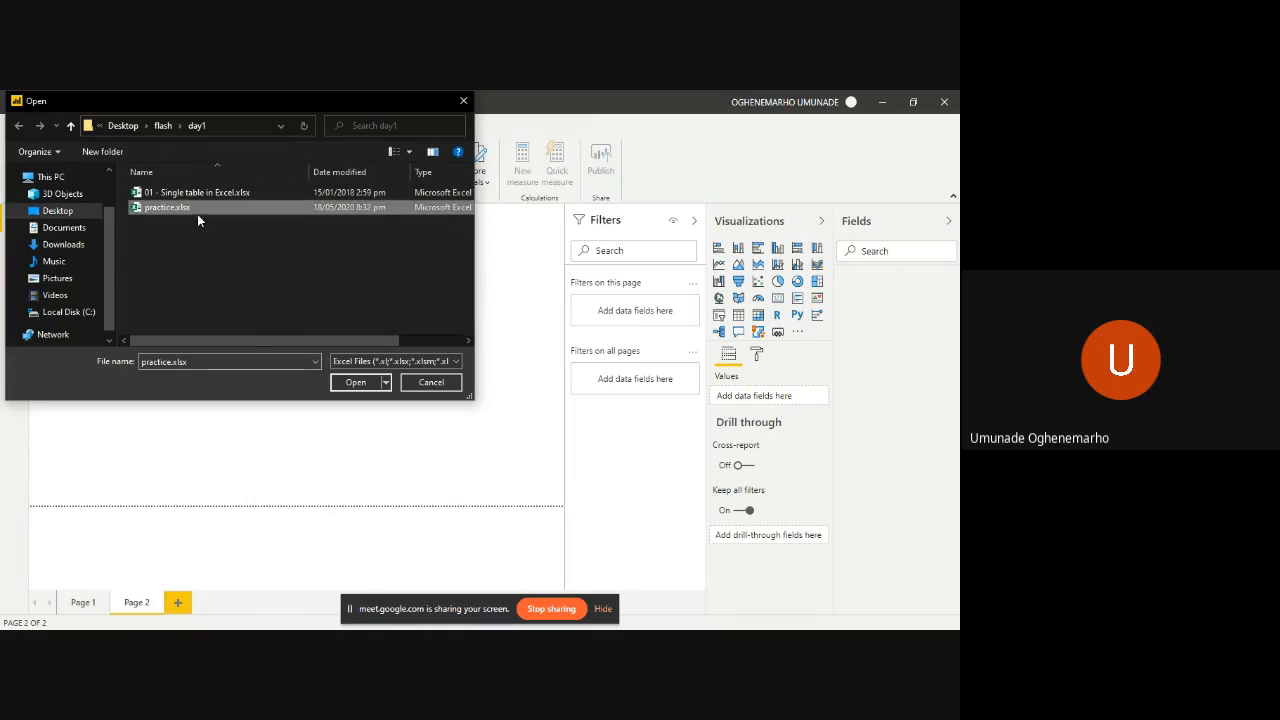
{"action": "left_click", "coordinate": [356, 384]}
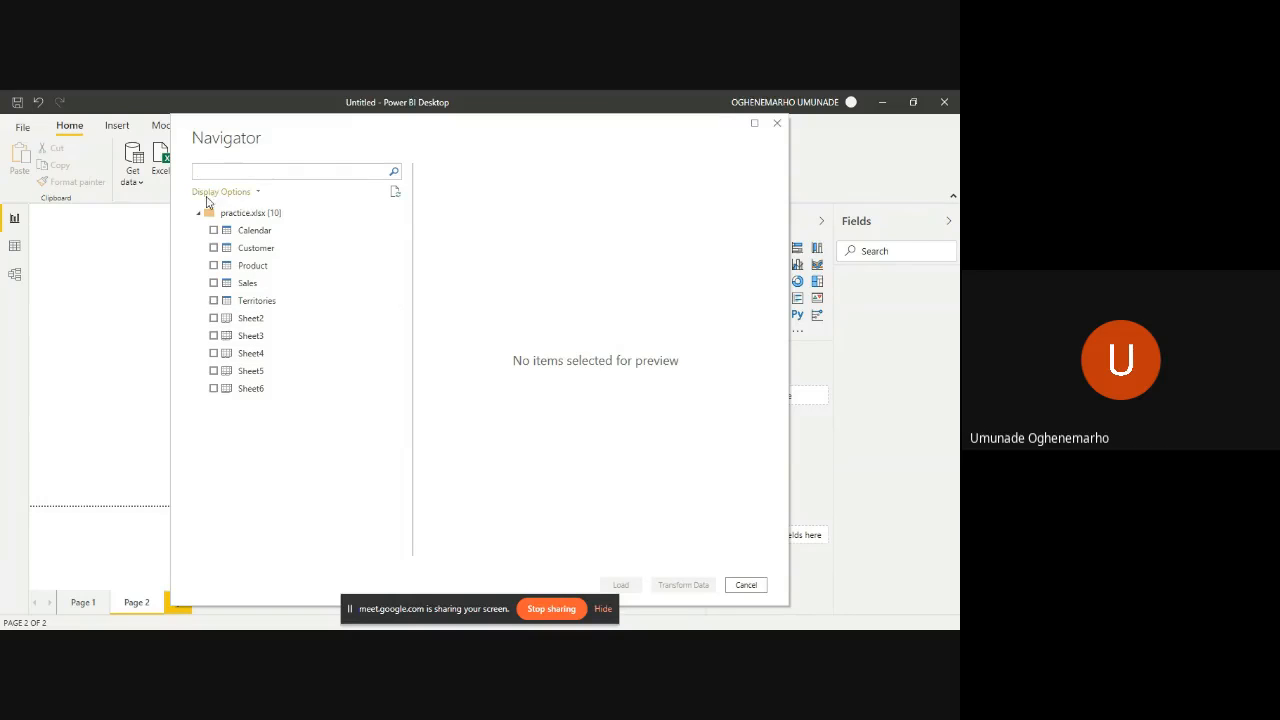
- Select the Customer, Product and Sales tables of practice.xlsx and open them in Power Query Editor for transformation
{"action": "left_click", "coordinate": [214, 248]}
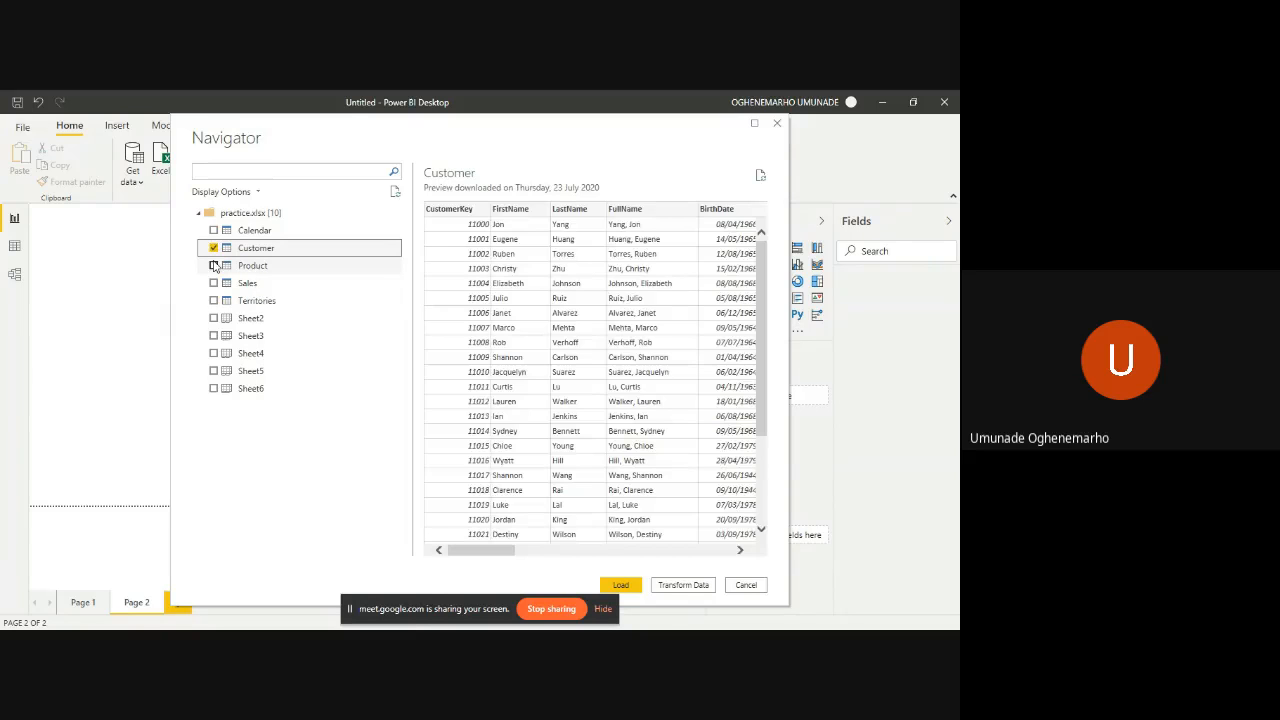
{"action": "left_click", "coordinate": [214, 265]}
{"action": "left_click", "coordinate": [215, 283]}
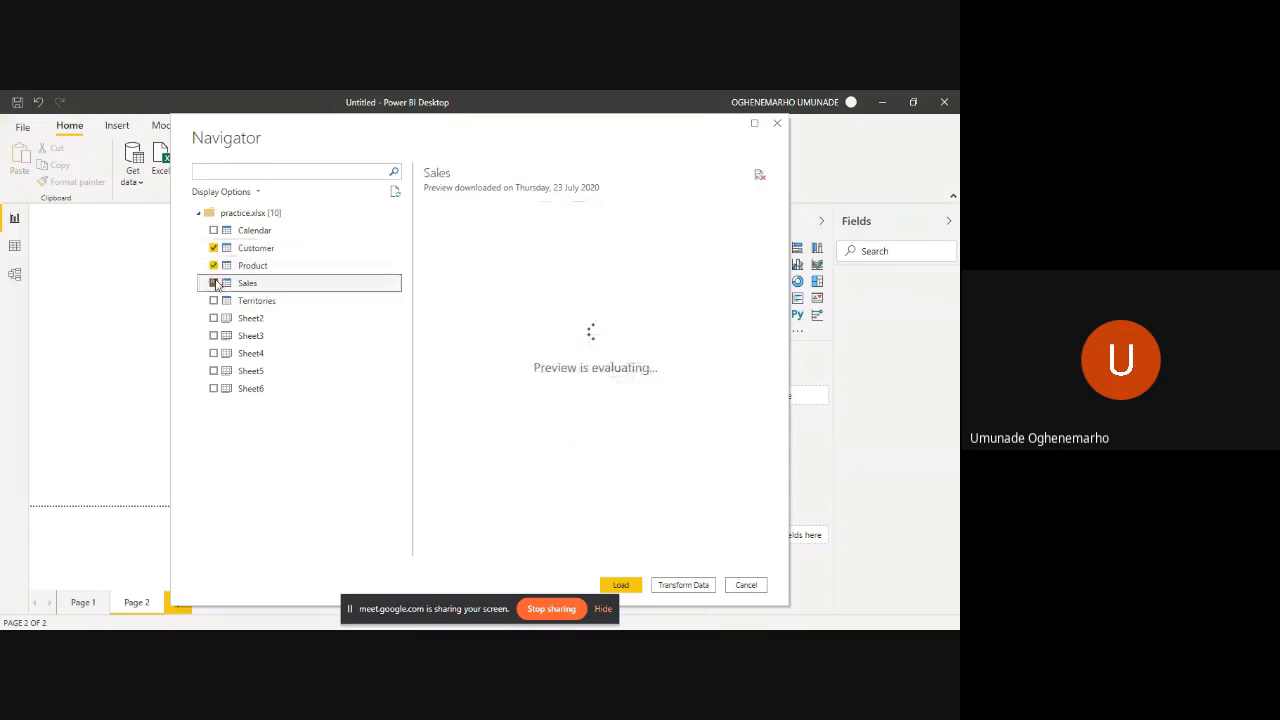
{"action": "left_click", "coordinate": [214, 283]}
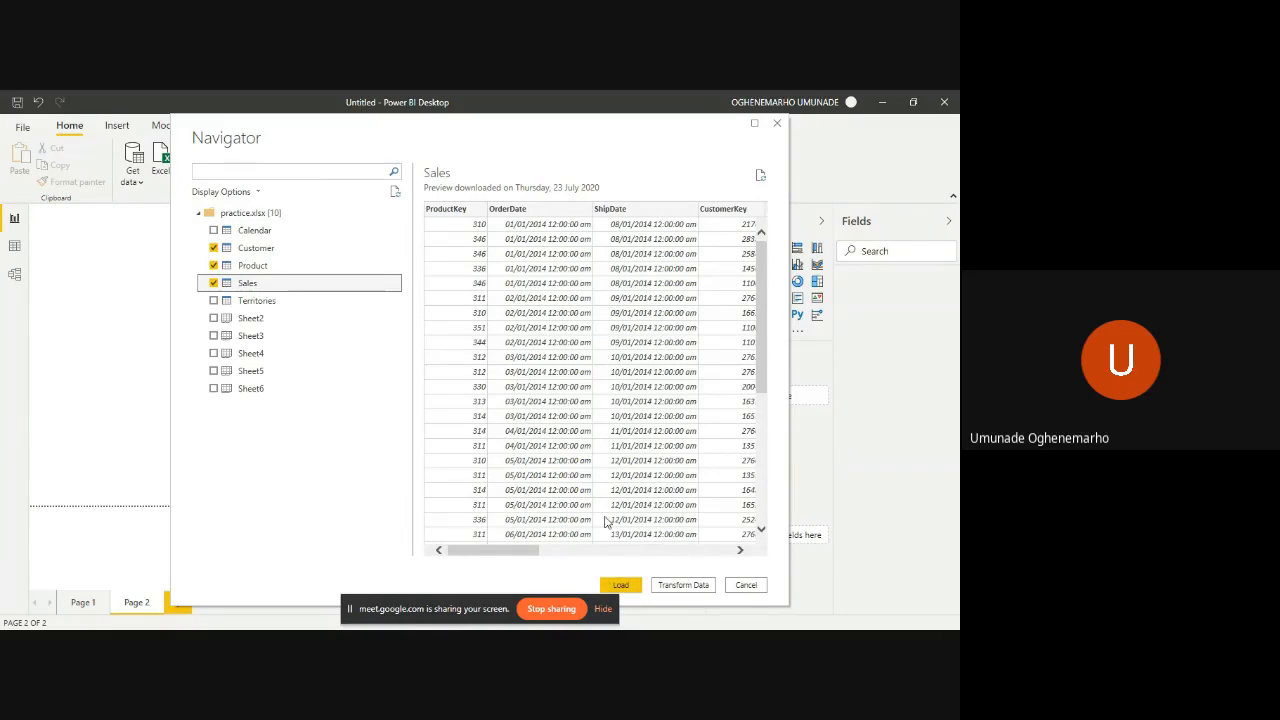
{"action": "left_click", "coordinate": [684, 585]}
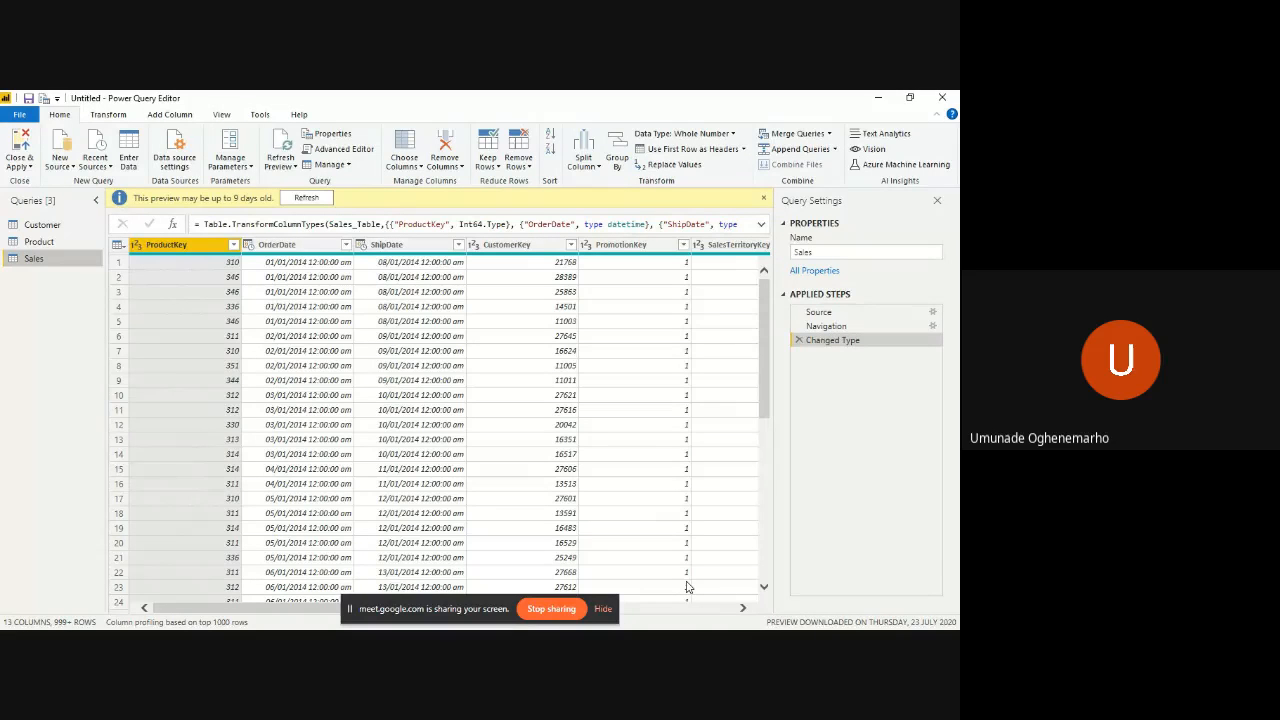
- Look through the columns of the Sales query and refresh its data preview
{"action": "scroll", "coordinate": [687, 587], "scroll_direction": "right", "scroll_amount": 10}
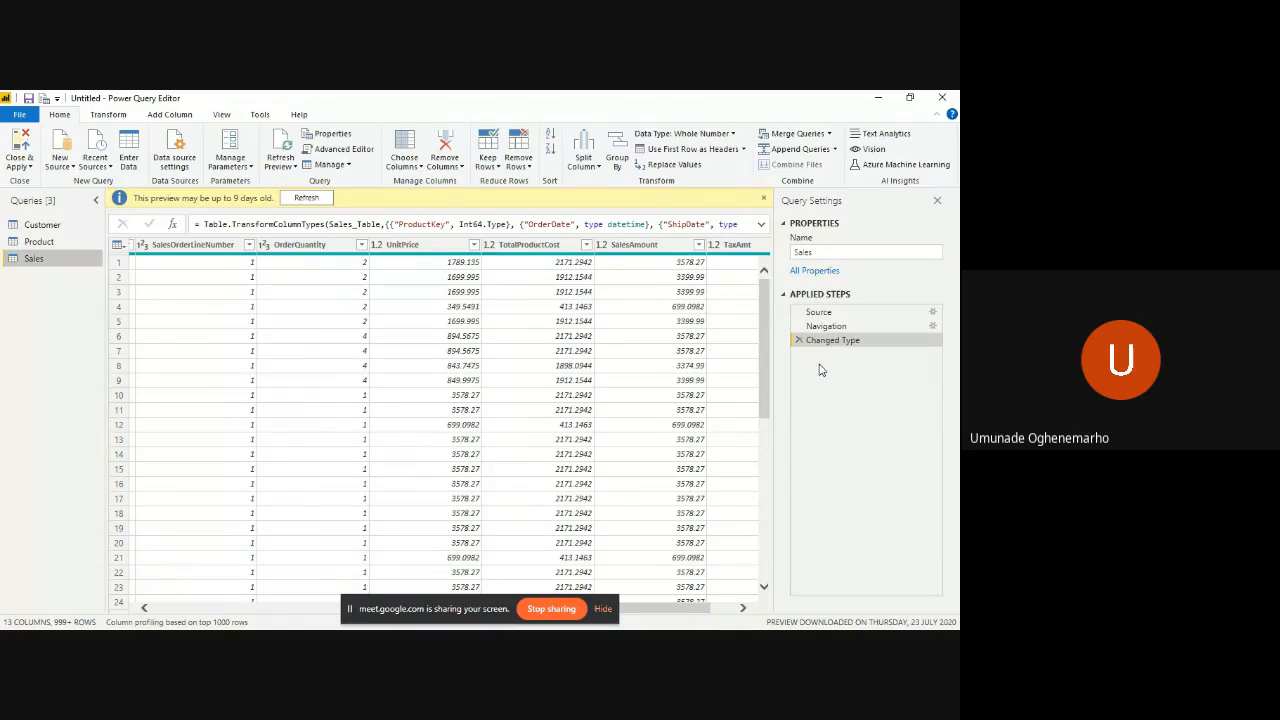
{"action": "left_click", "coordinate": [310, 197]}
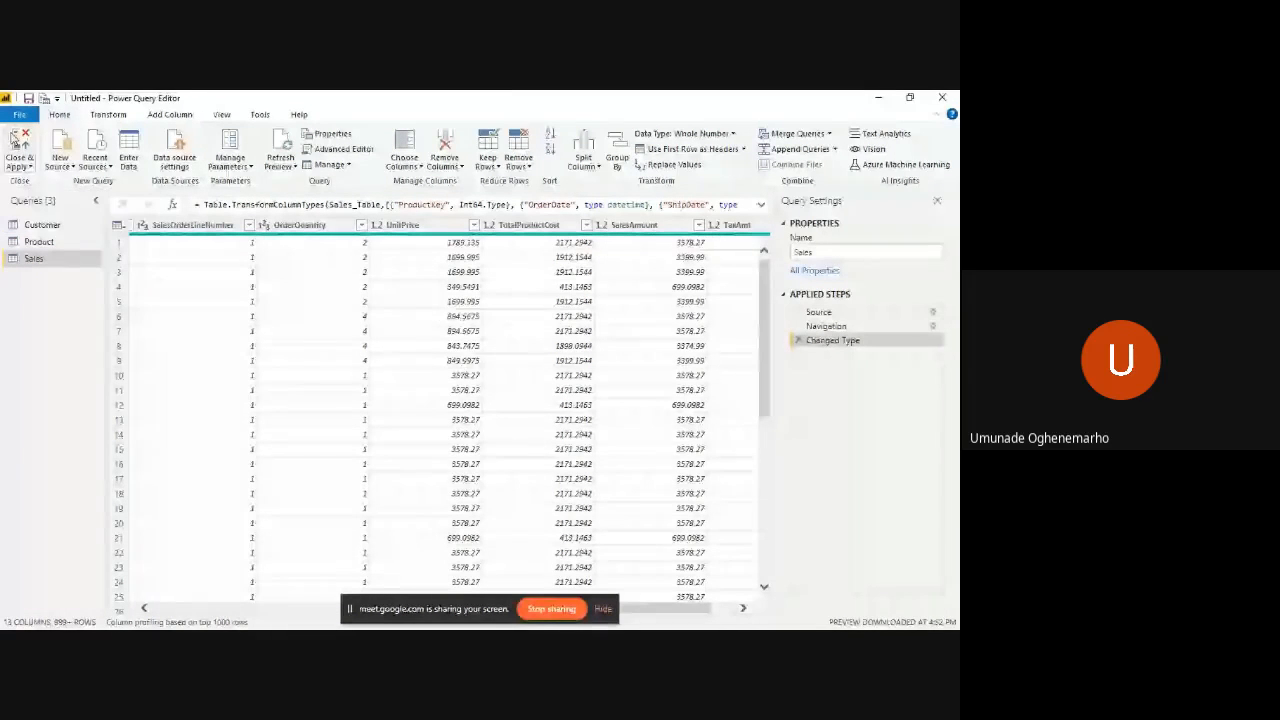
- Review the Customer and Product queries, and apply the three queries to the report while closing Power Query Editor
{"action": "left_click", "coordinate": [45, 224]}
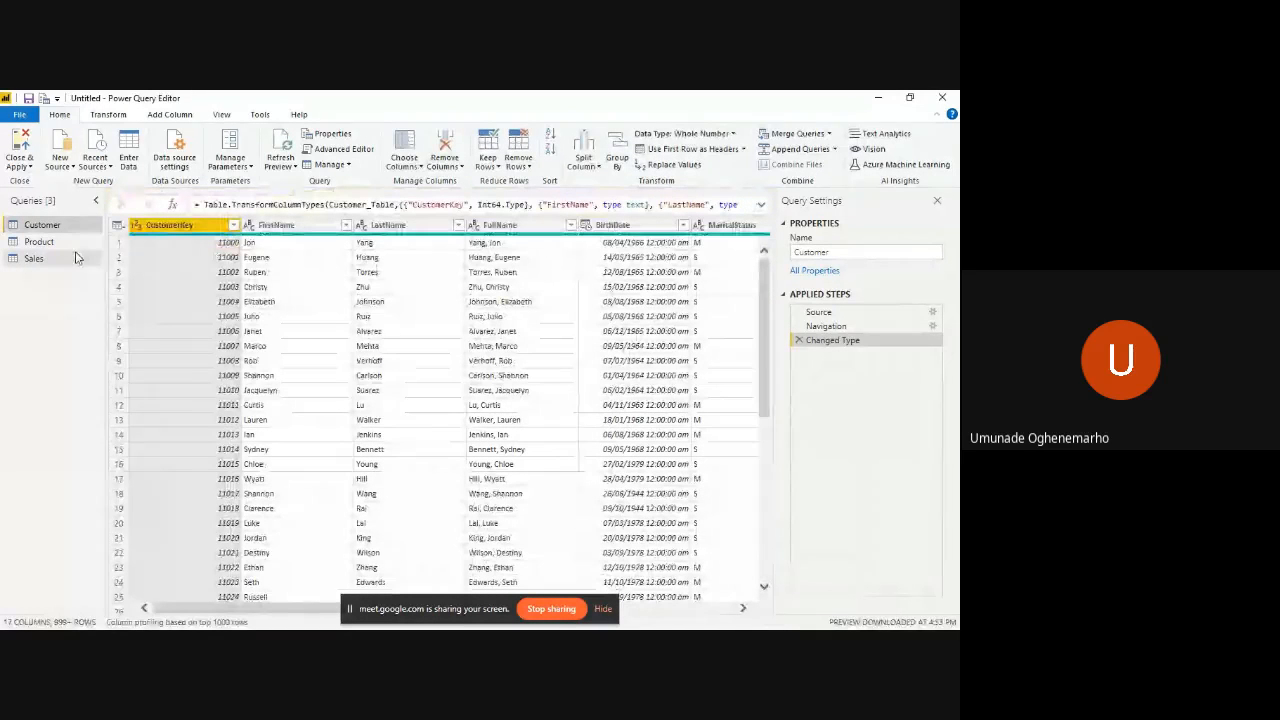
{"action": "left_click", "coordinate": [70, 242]}
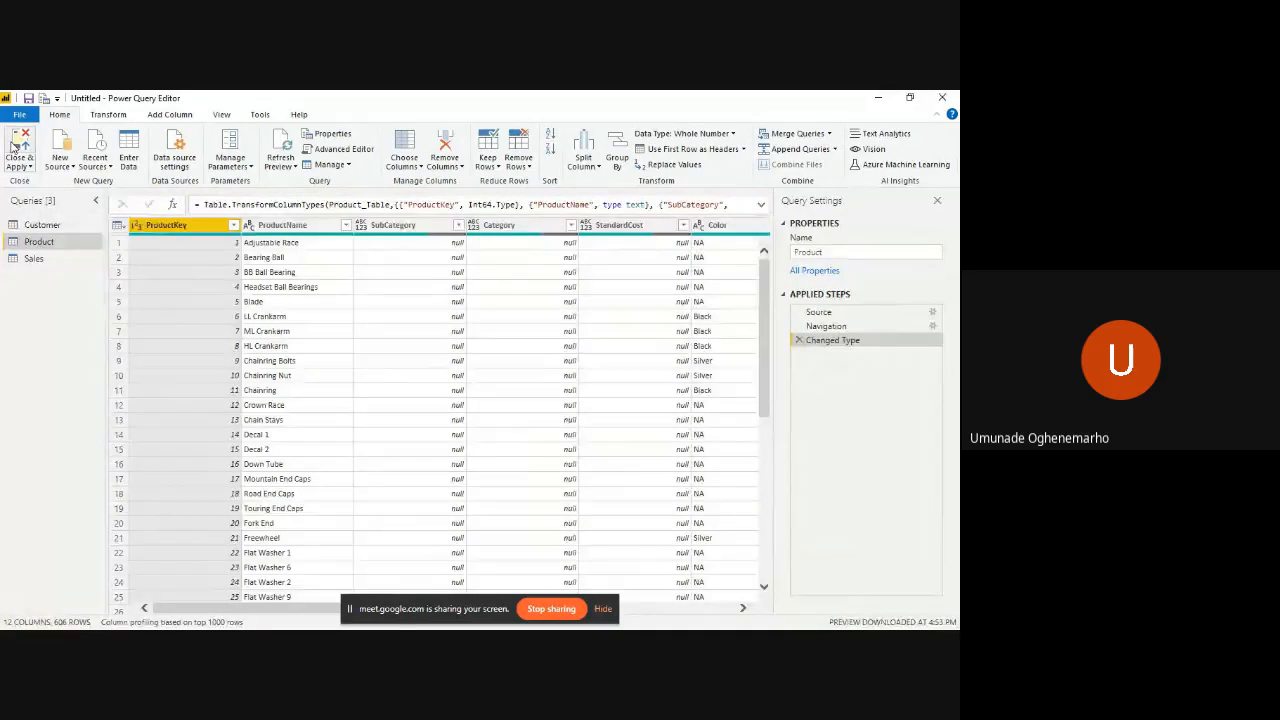
{"action": "left_click", "coordinate": [18, 150]}
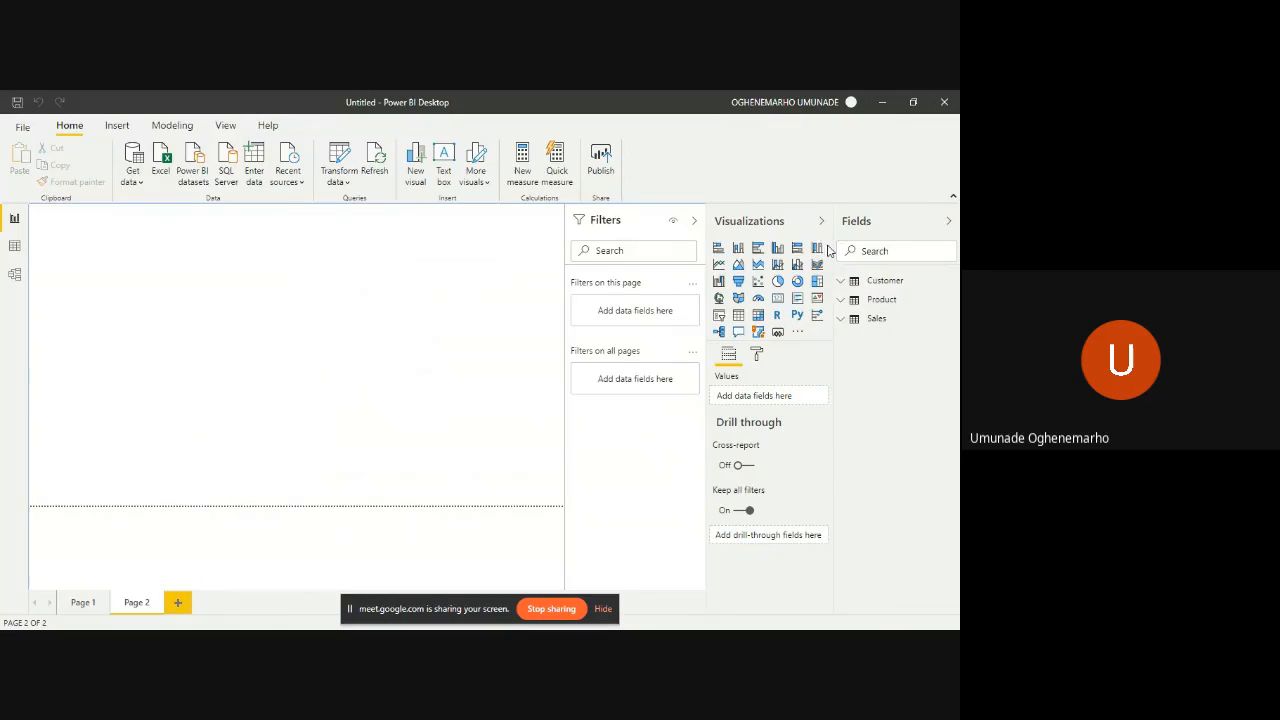
- Examine the relationships between the Customer, Sales and Product tables in the Model view
{"action": "left_click", "coordinate": [22, 274]}
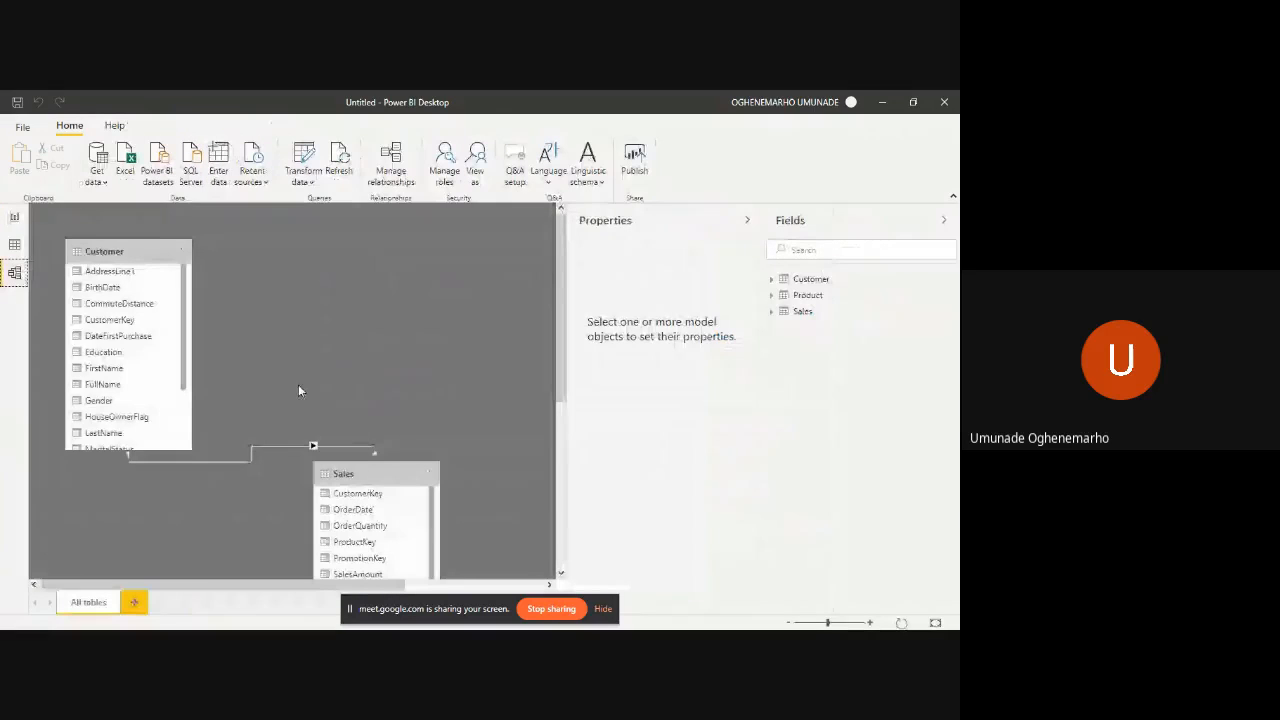
{"action": "scroll", "coordinate": [402, 441], "scroll_direction": "down", "scroll_amount": 3}
{"action": "scroll", "coordinate": [402, 447], "scroll_direction": "up", "scroll_amount": 5}
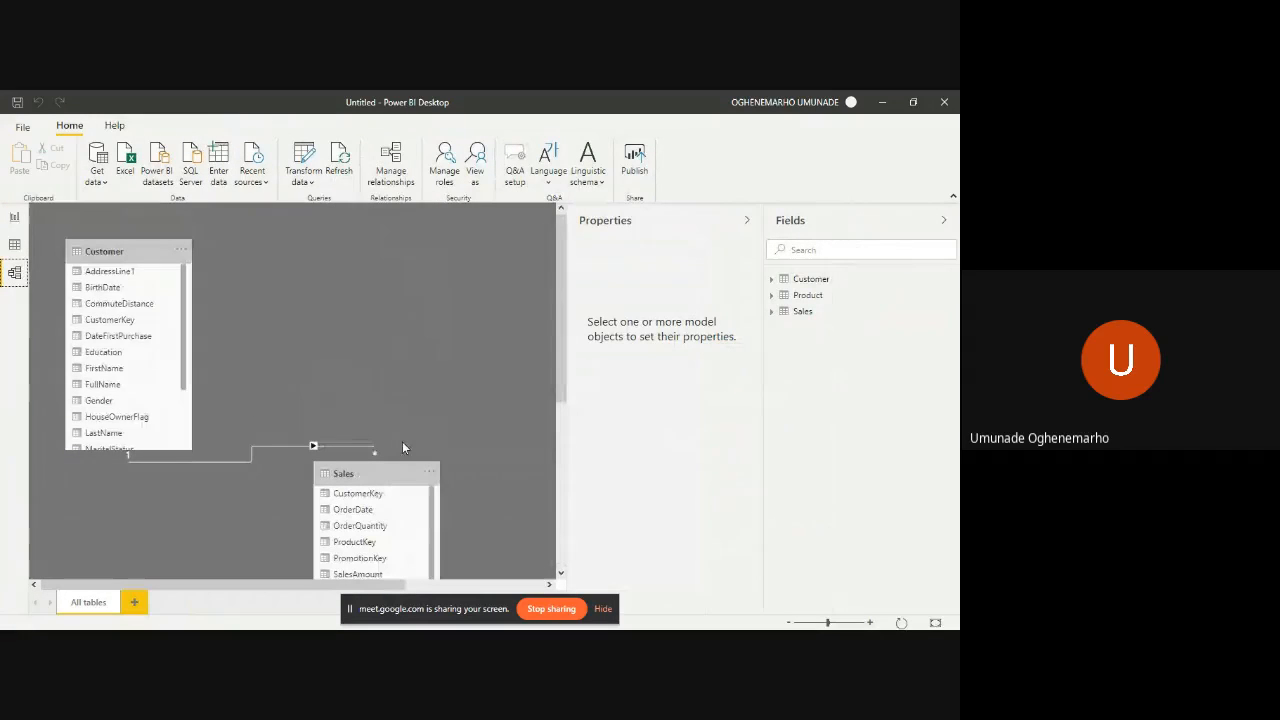
{"action": "scroll", "coordinate": [402, 447], "scroll_direction": "right", "scroll_amount": 5}
{"action": "scroll", "coordinate": [402, 447], "scroll_direction": "down", "scroll_amount": 5}
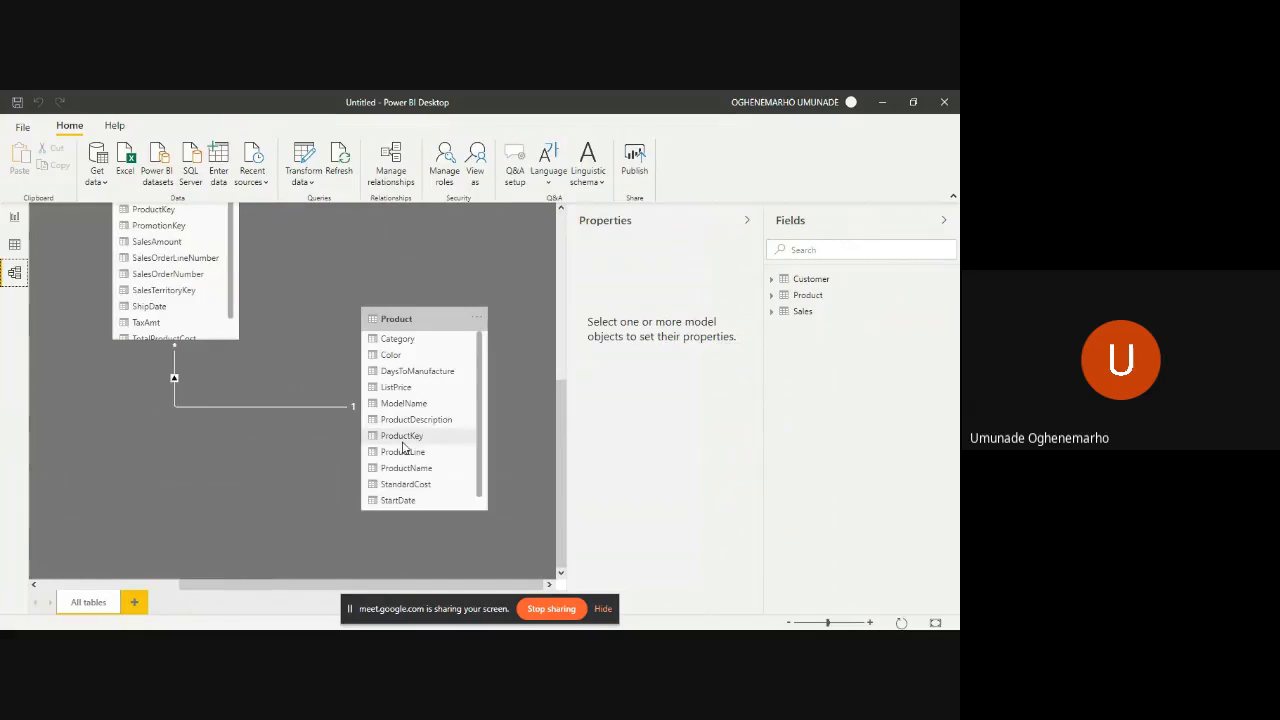
{"action": "scroll", "coordinate": [402, 447], "scroll_direction": "up", "scroll_amount": 5}
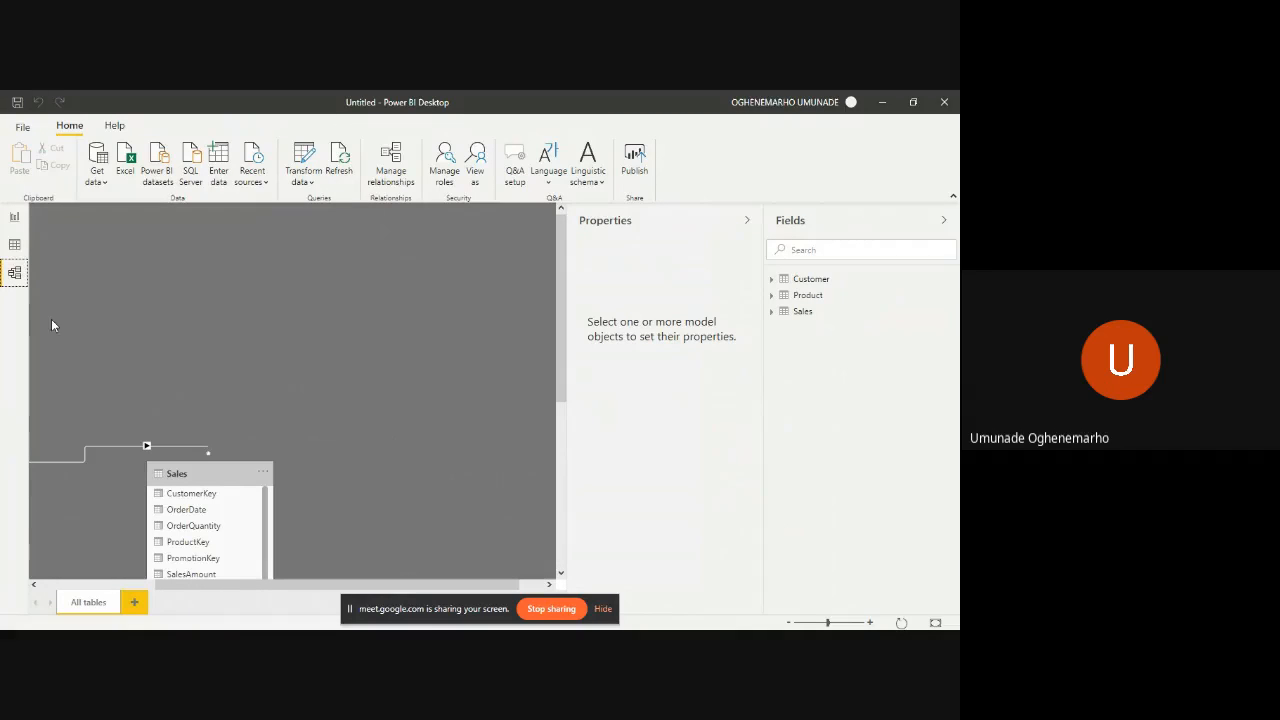
- Examine the rows and fields of the Customer and Product tables in the Data view, and return to the Report view
{"action": "left_click", "coordinate": [10, 247]}
{"action": "left_click", "coordinate": [918, 283]}
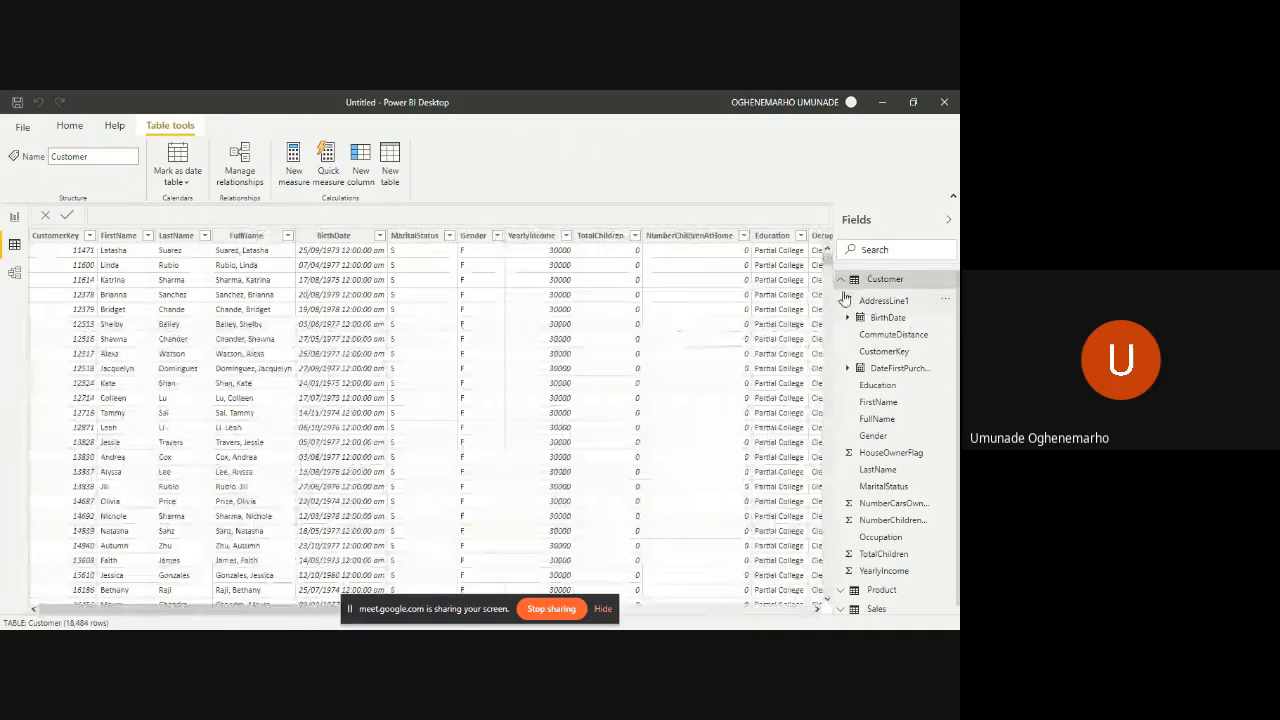
{"action": "left_click", "coordinate": [843, 283]}
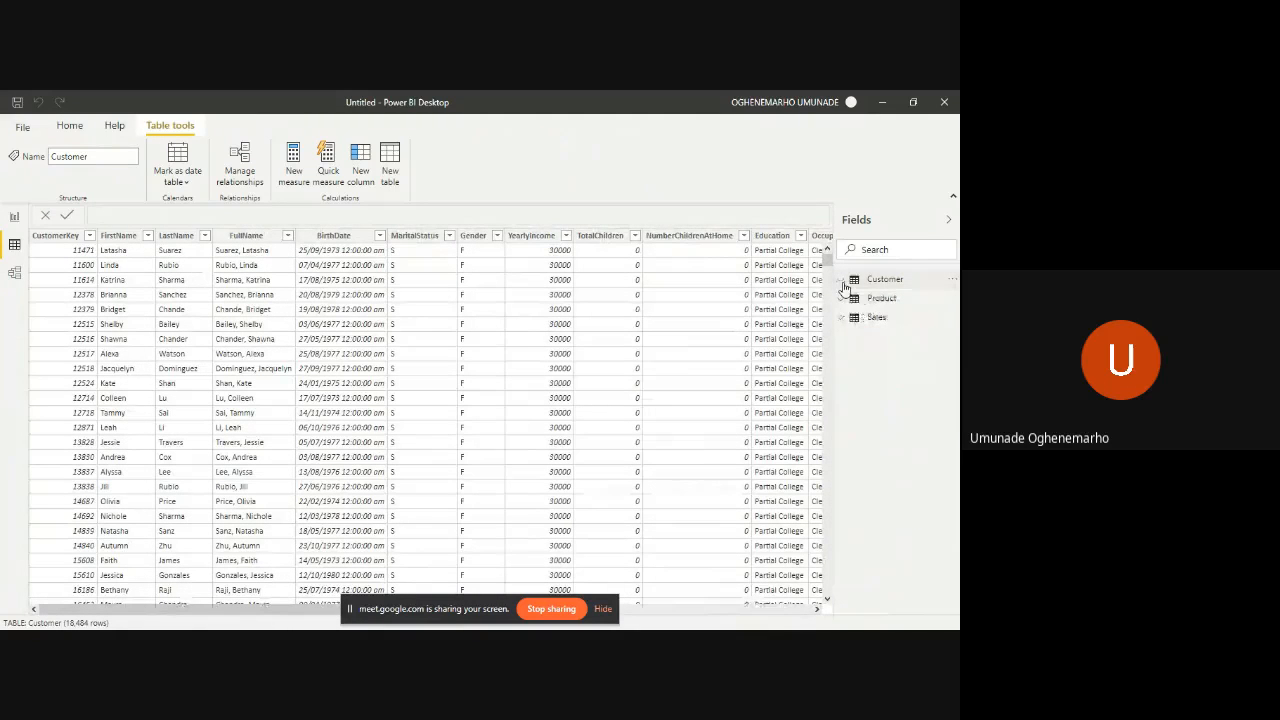
{"action": "left_click", "coordinate": [872, 302]}
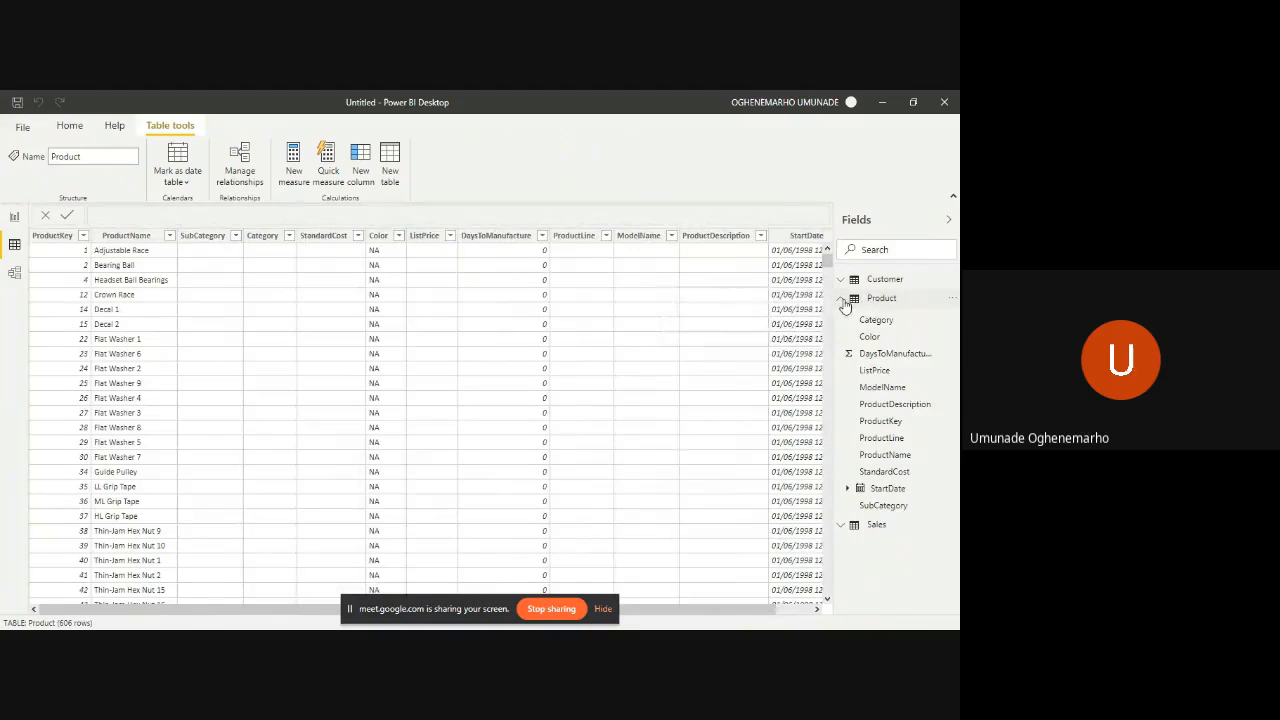
{"action": "left_click", "coordinate": [855, 298]}
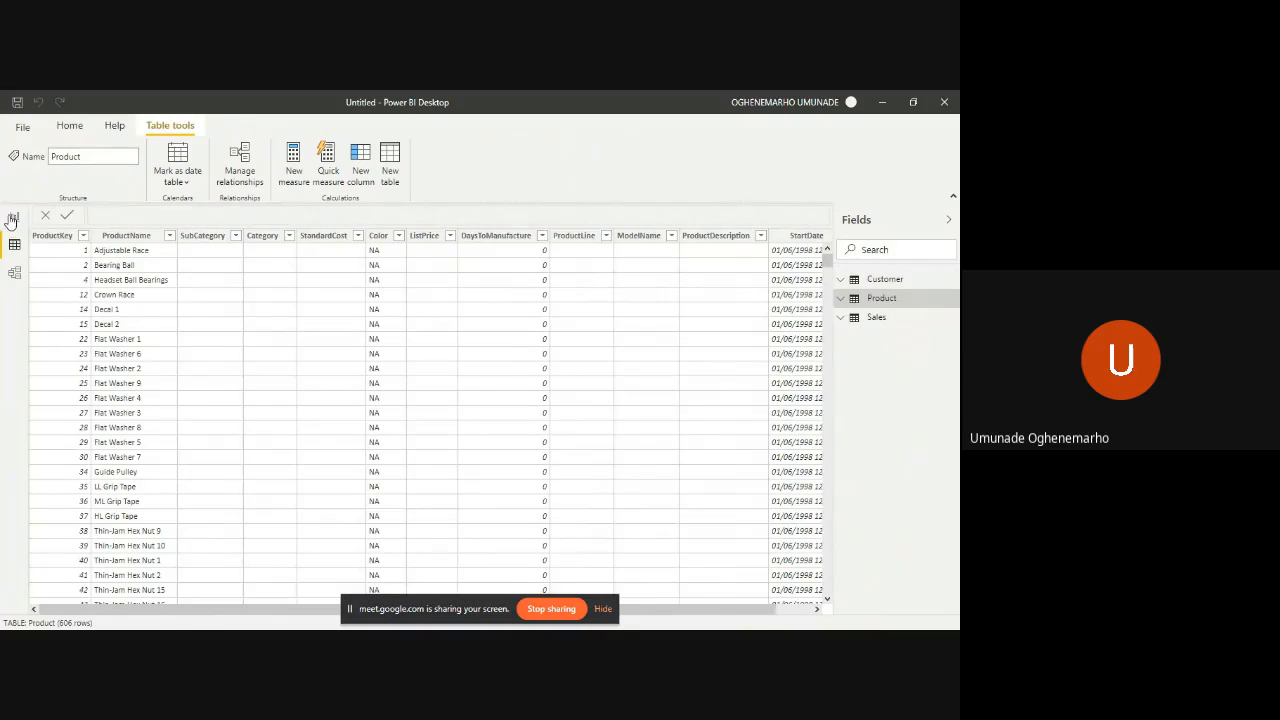
{"action": "left_click", "coordinate": [12, 218]}
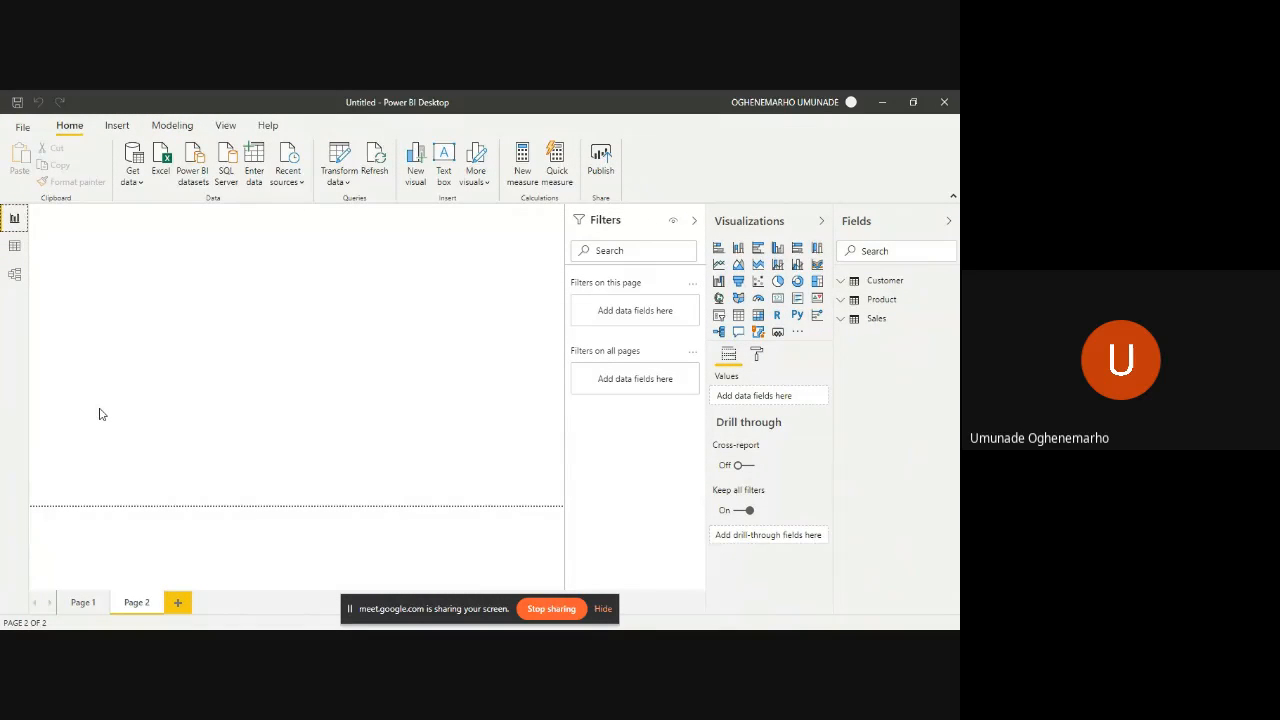
- Start a new data connection with Text/CSV as the source type
{"action": "left_click", "coordinate": [134, 183]}
{"action": "left_click", "coordinate": [133, 185]}
{"action": "left_click", "coordinate": [134, 155]}
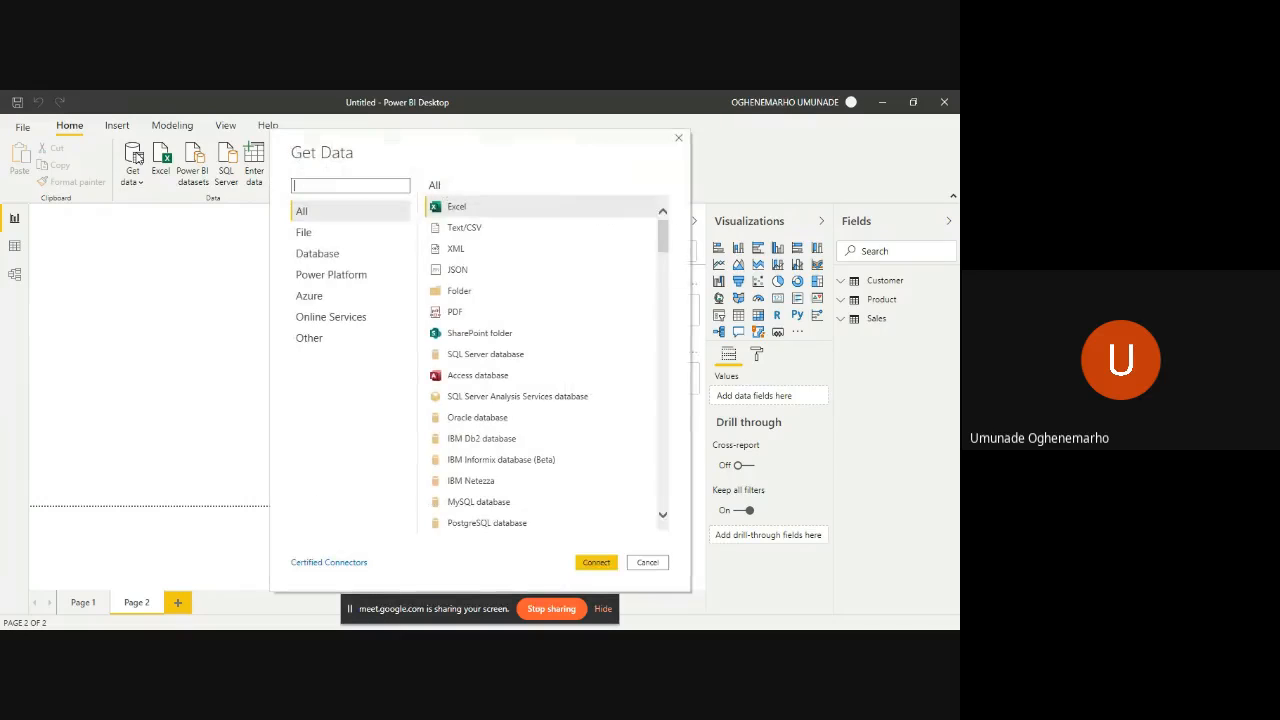
{"action": "left_click", "coordinate": [476, 228]}
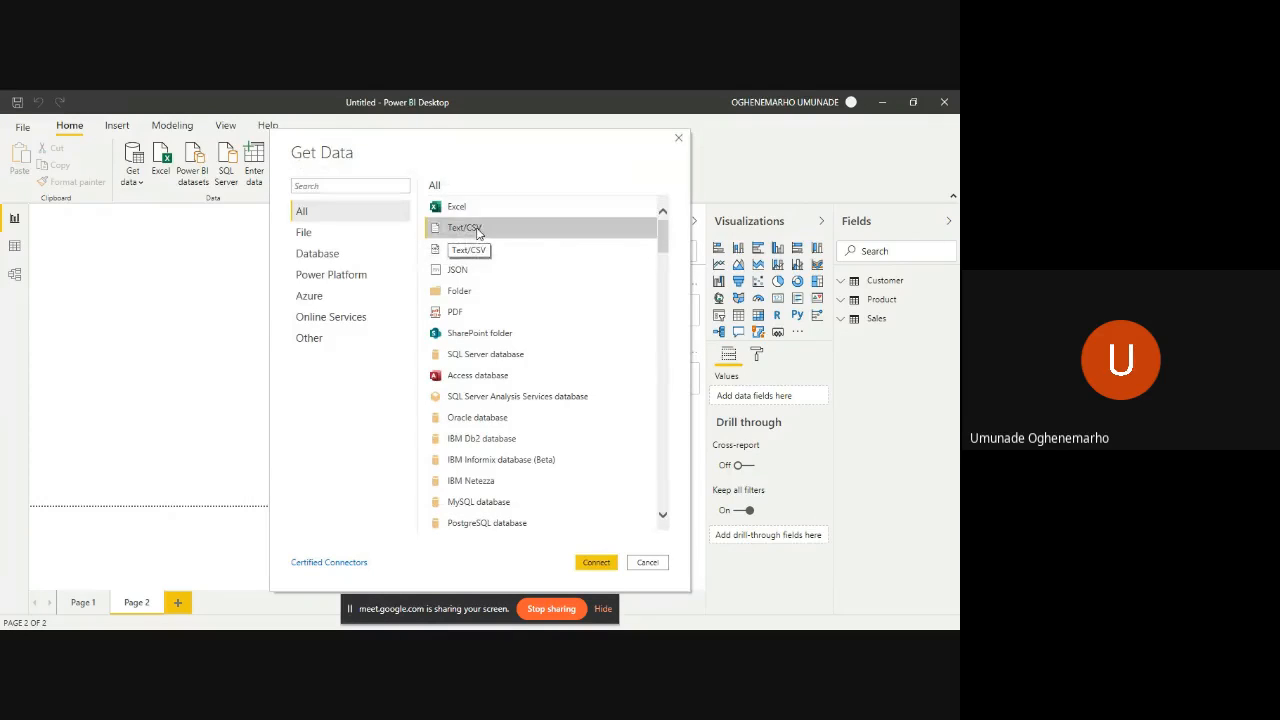
{"action": "left_click", "coordinate": [600, 563]}
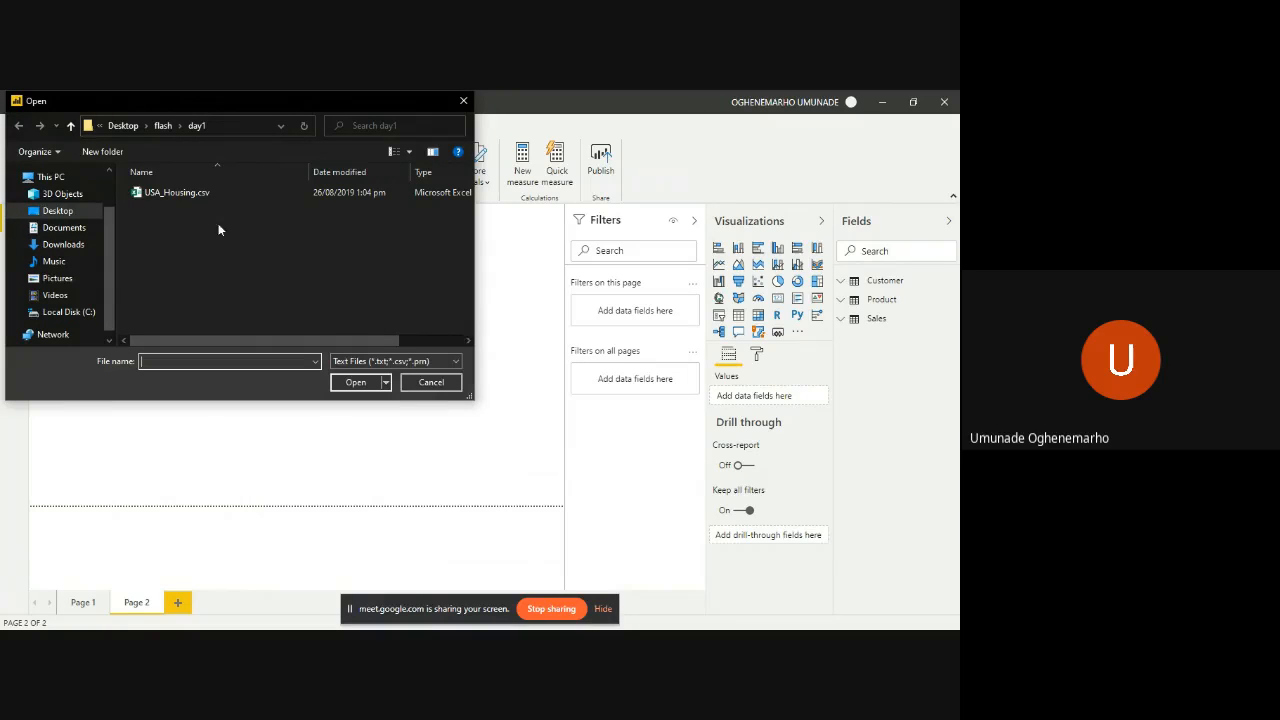
{"action": "left_click", "coordinate": [163, 125]}
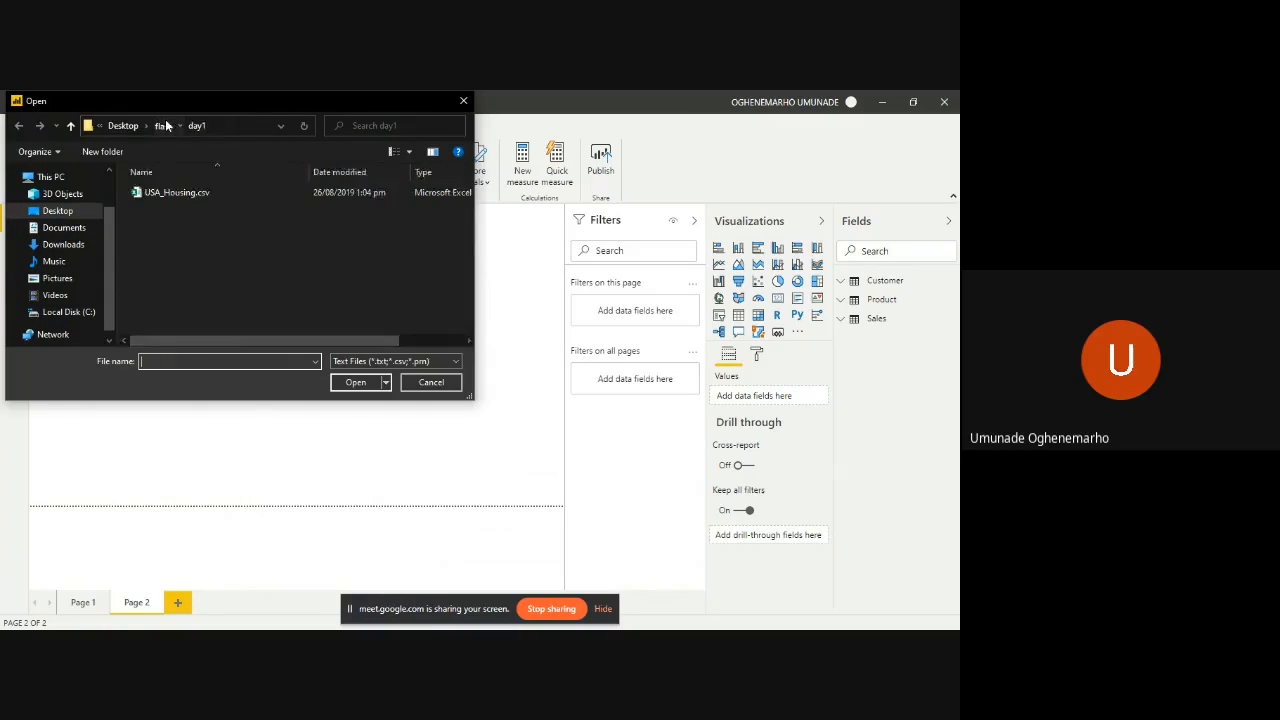
{"action": "double_click", "coordinate": [337, 215]}
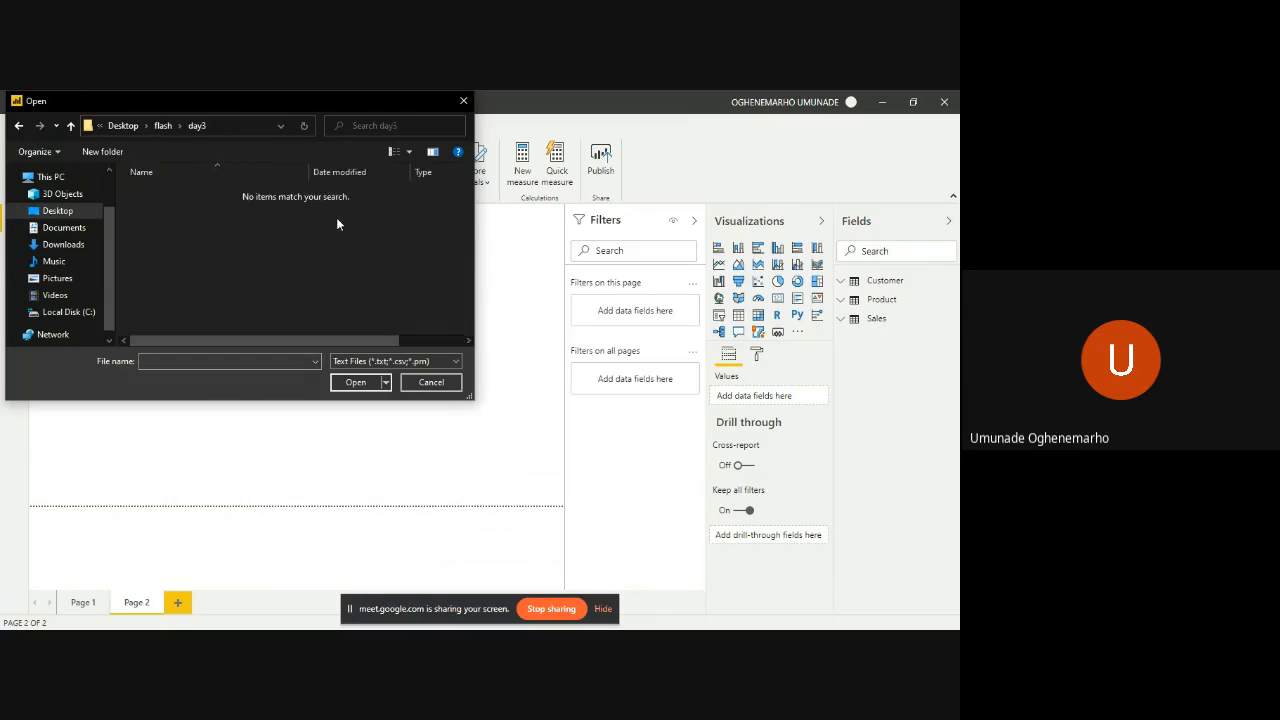
{"action": "left_click", "coordinate": [161, 125]}
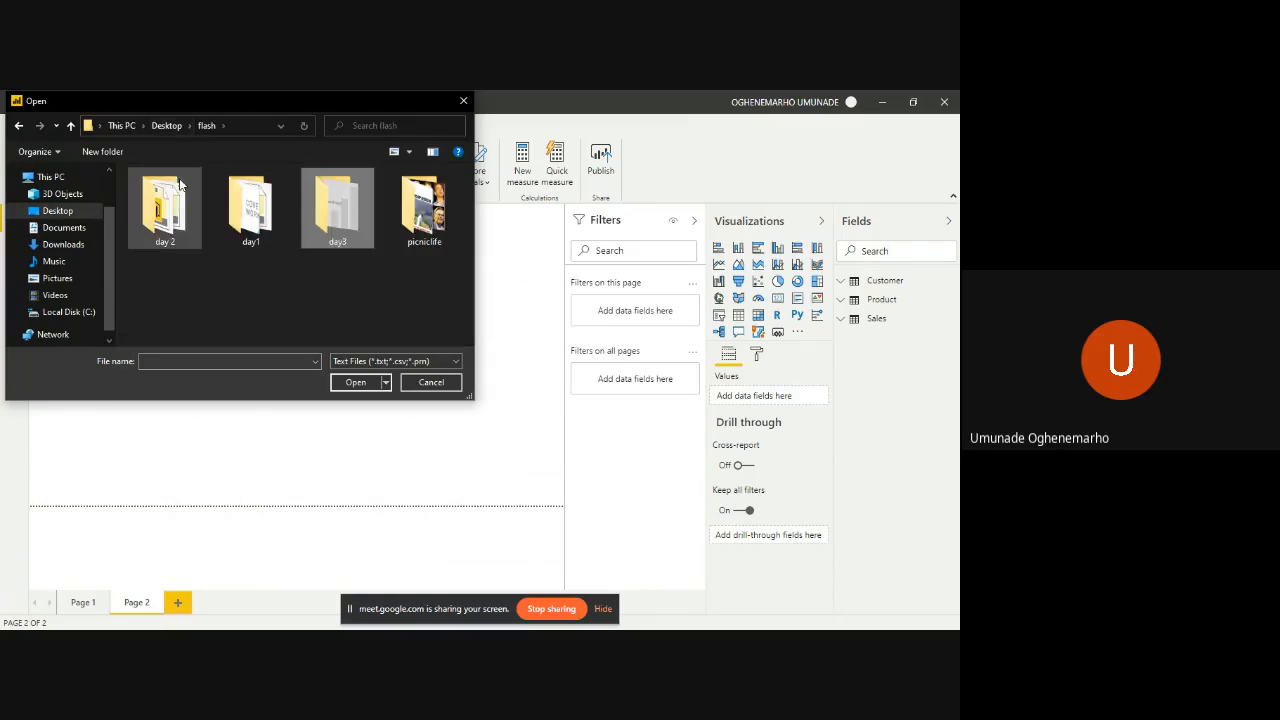
{"action": "double_click", "coordinate": [250, 205]}
- Load the file USA_Housing.csv from the day1 folder into the report, keeping the comma delimiter
{"action": "left_click", "coordinate": [237, 190]}
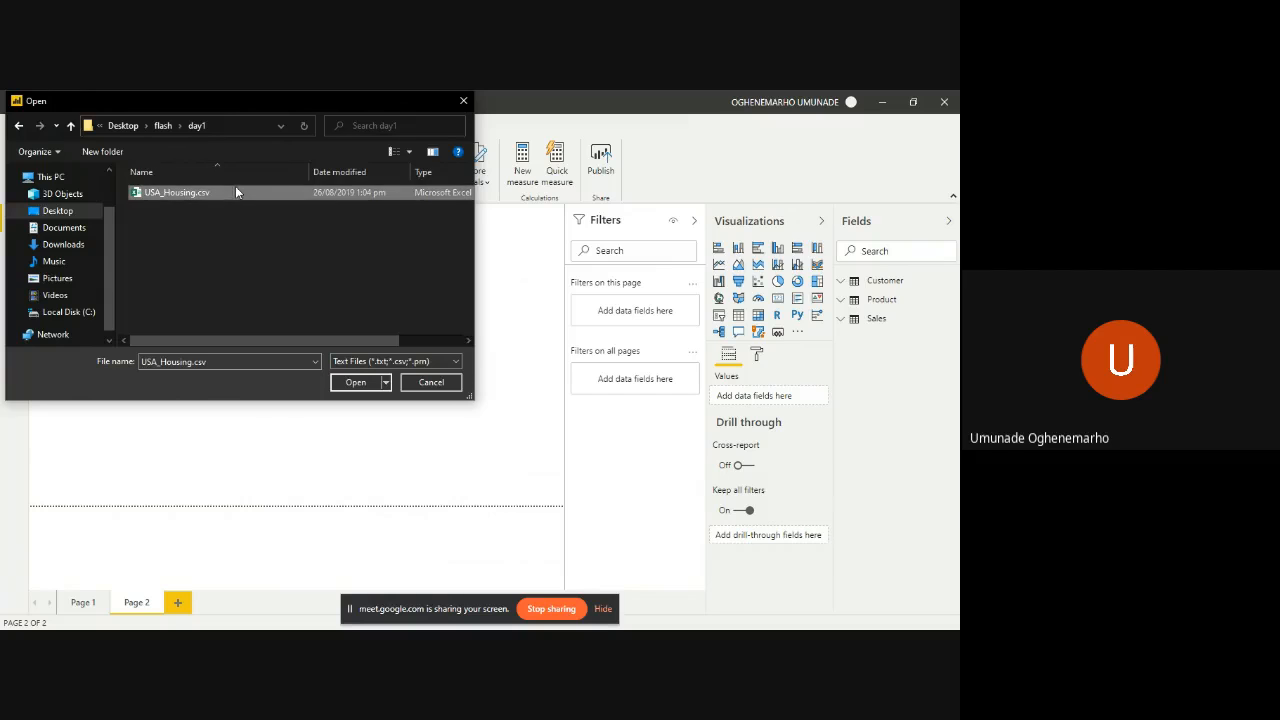
{"action": "left_click", "coordinate": [363, 386]}
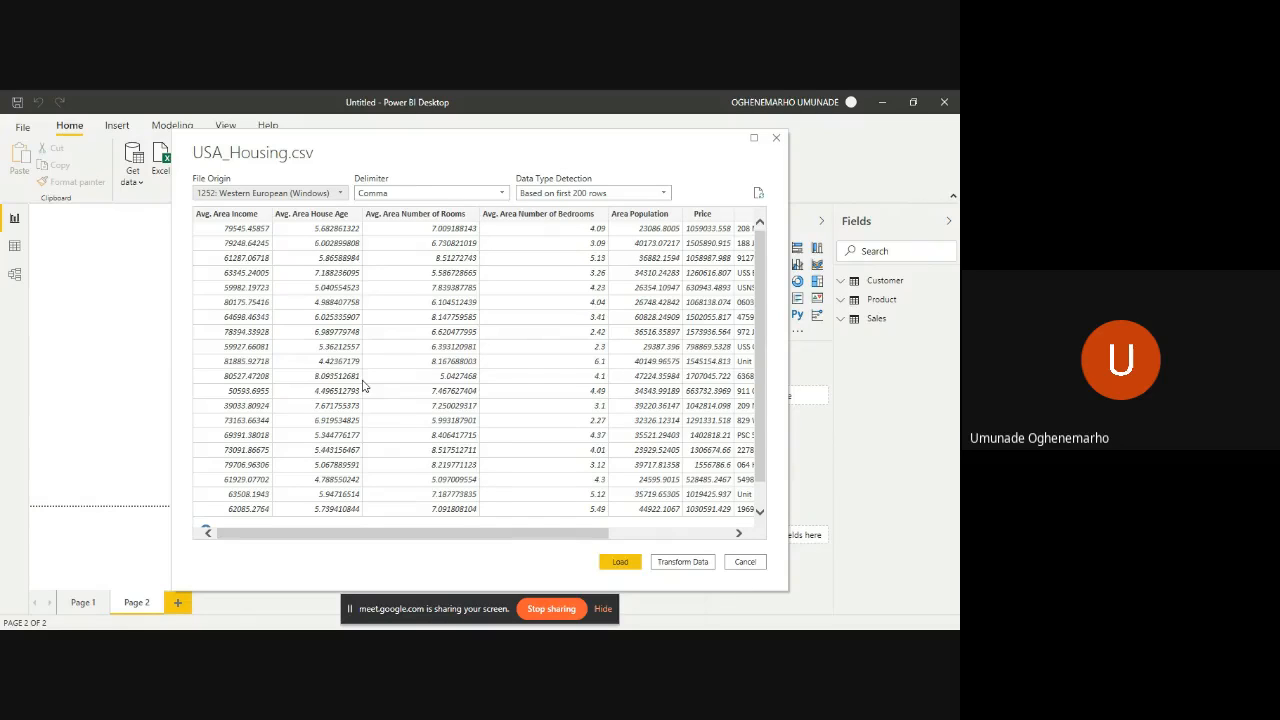
{"action": "left_click", "coordinate": [620, 562]}
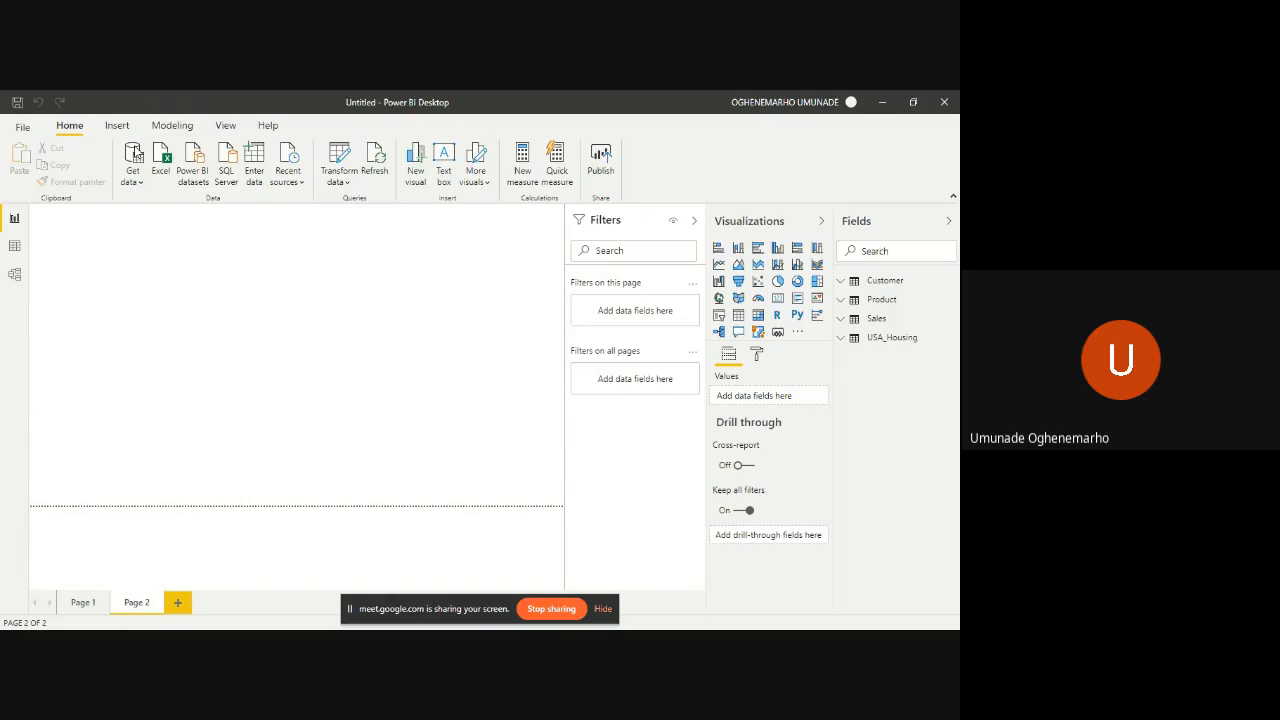
- Start a new data connection, finding and choosing Web as the source type
{"action": "left_click", "coordinate": [138, 152]}
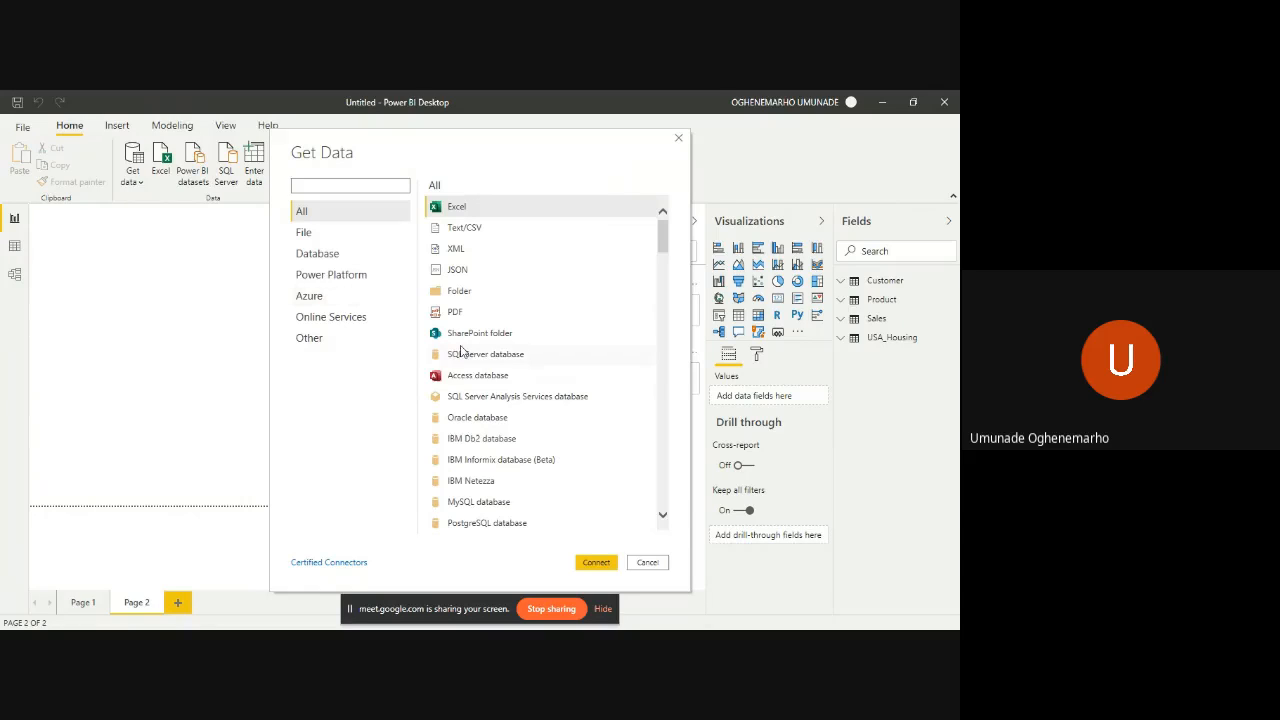
{"action": "scroll", "coordinate": [463, 355], "scroll_direction": "down", "scroll_amount": 15}
{"action": "scroll", "coordinate": [463, 360], "scroll_direction": "up", "scroll_amount": 3}
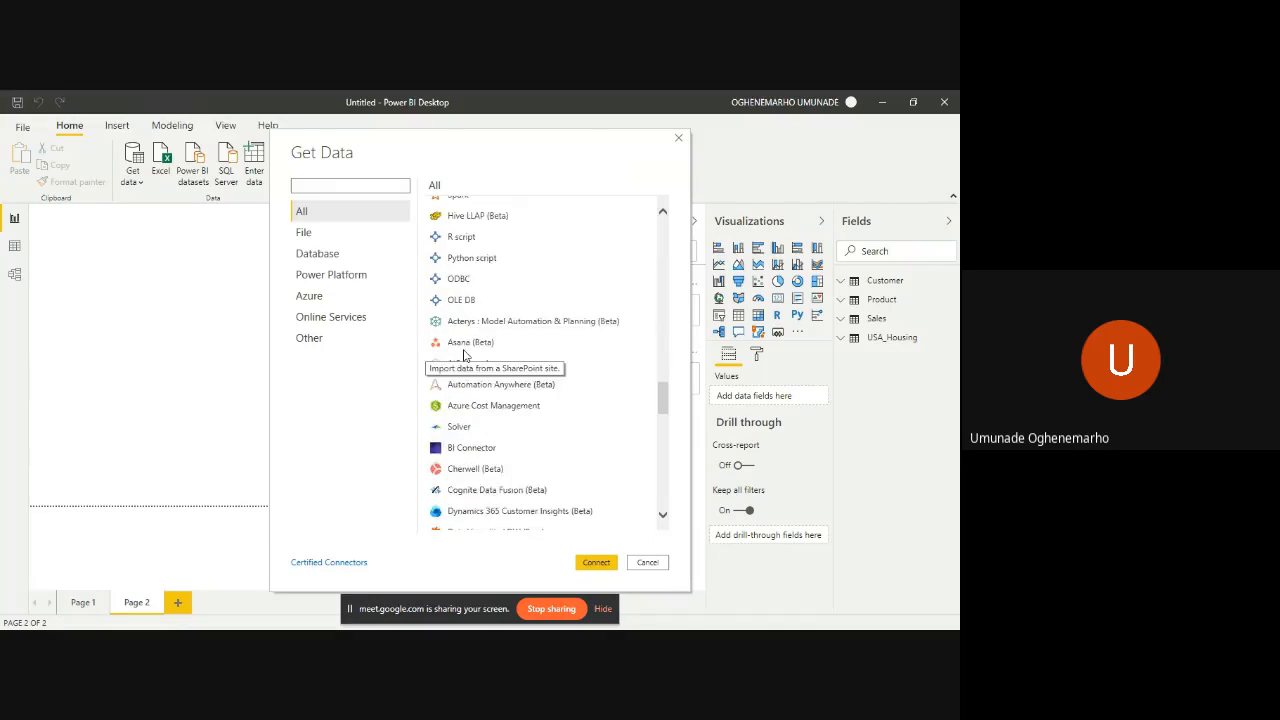
{"action": "type", "text": "web"}
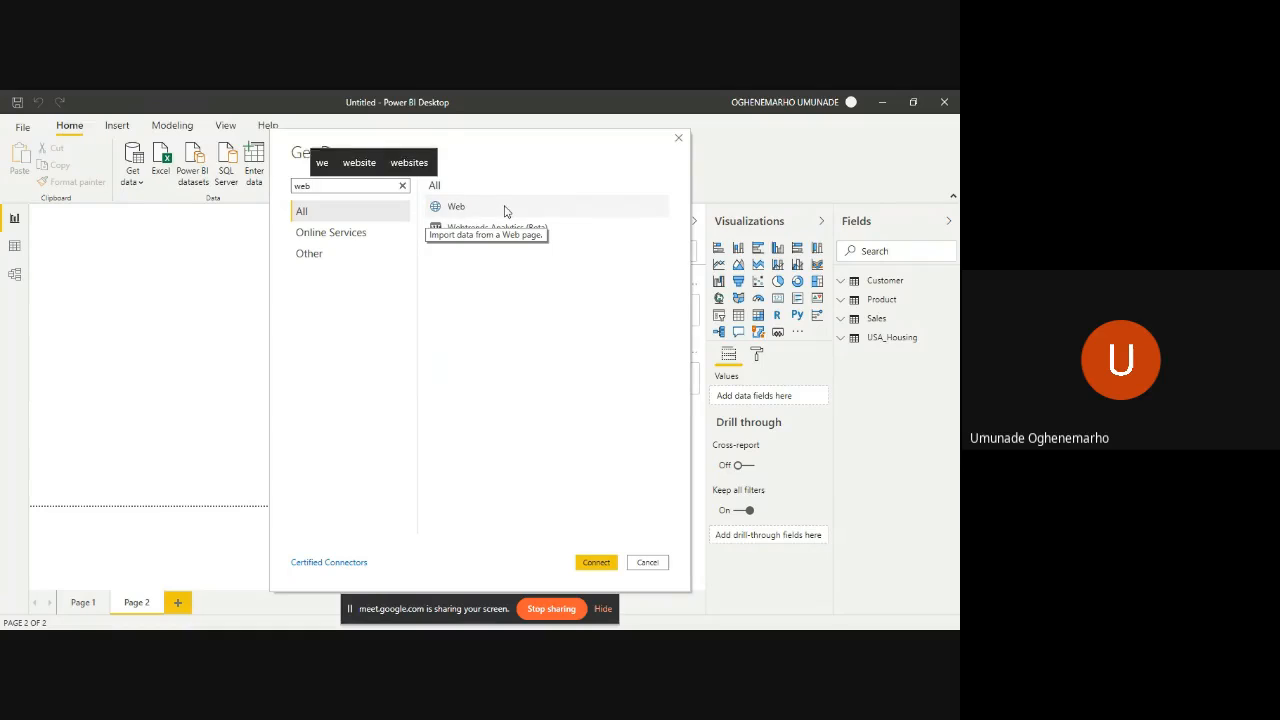
{"action": "left_click", "coordinate": [505, 211]}
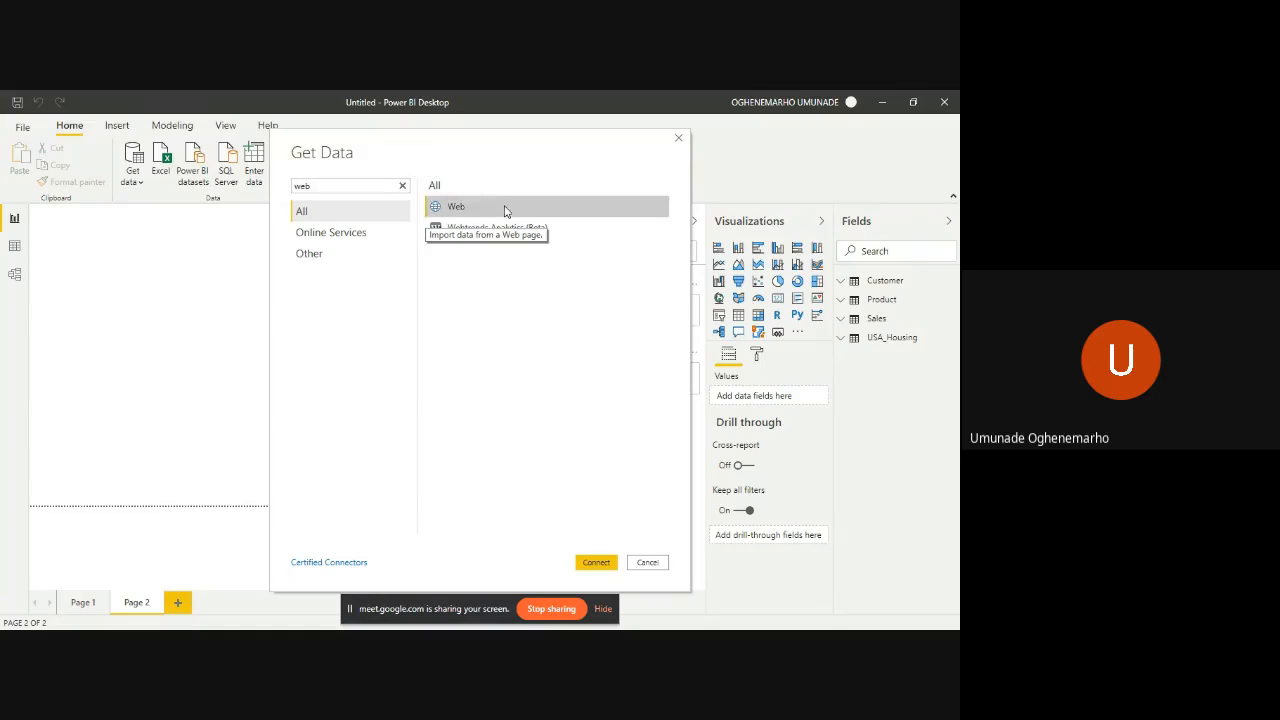
{"action": "left_click", "coordinate": [595, 563]}
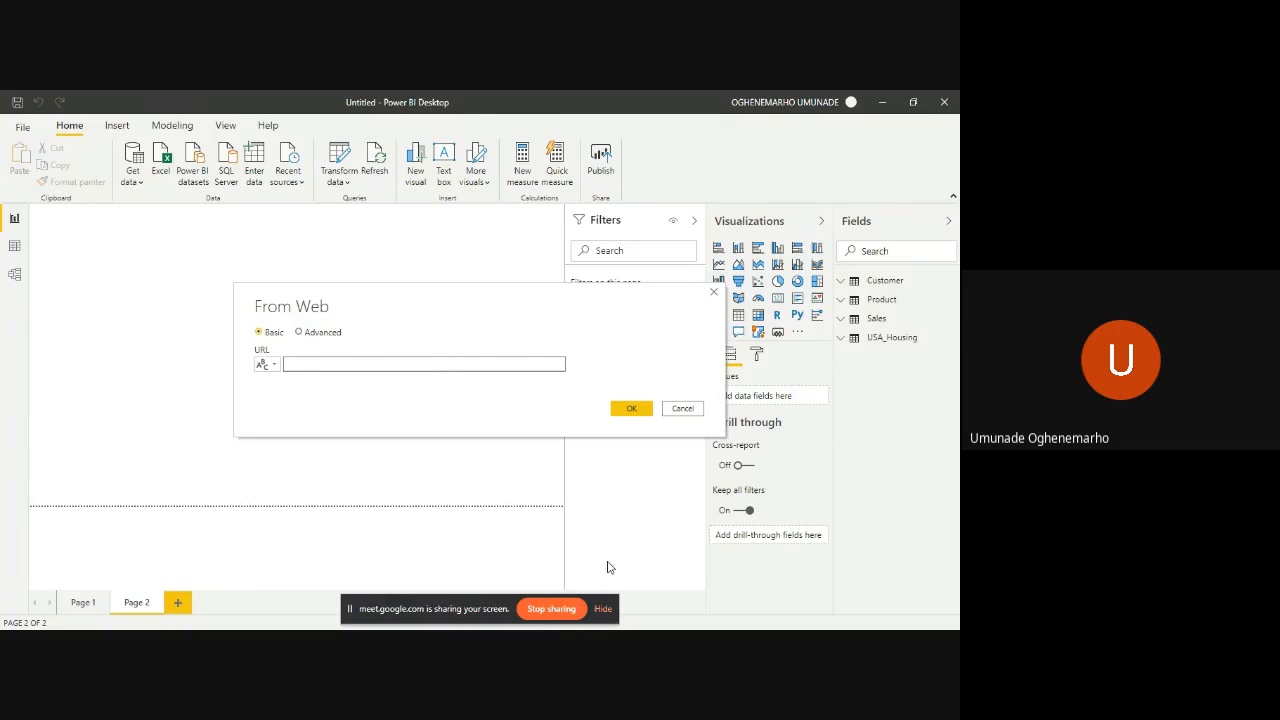
{"action": "left_click", "coordinate": [268, 365]}
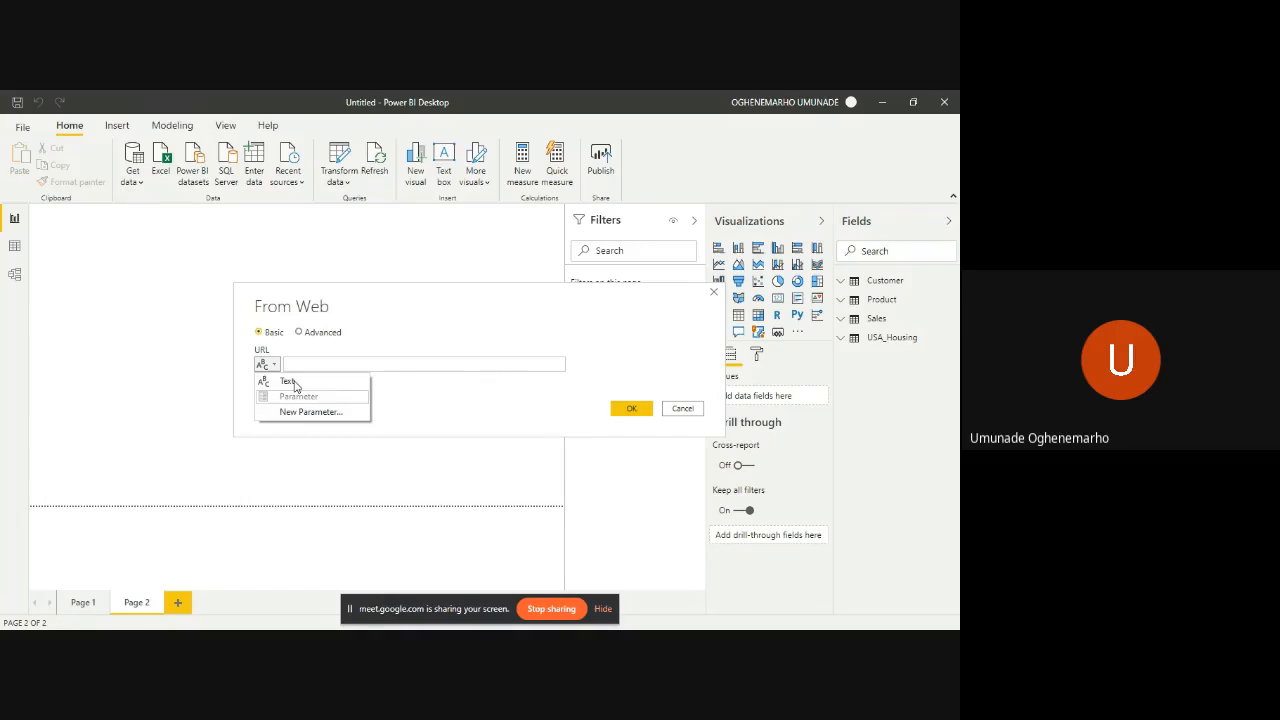
{"action": "left_click", "coordinate": [290, 381]}
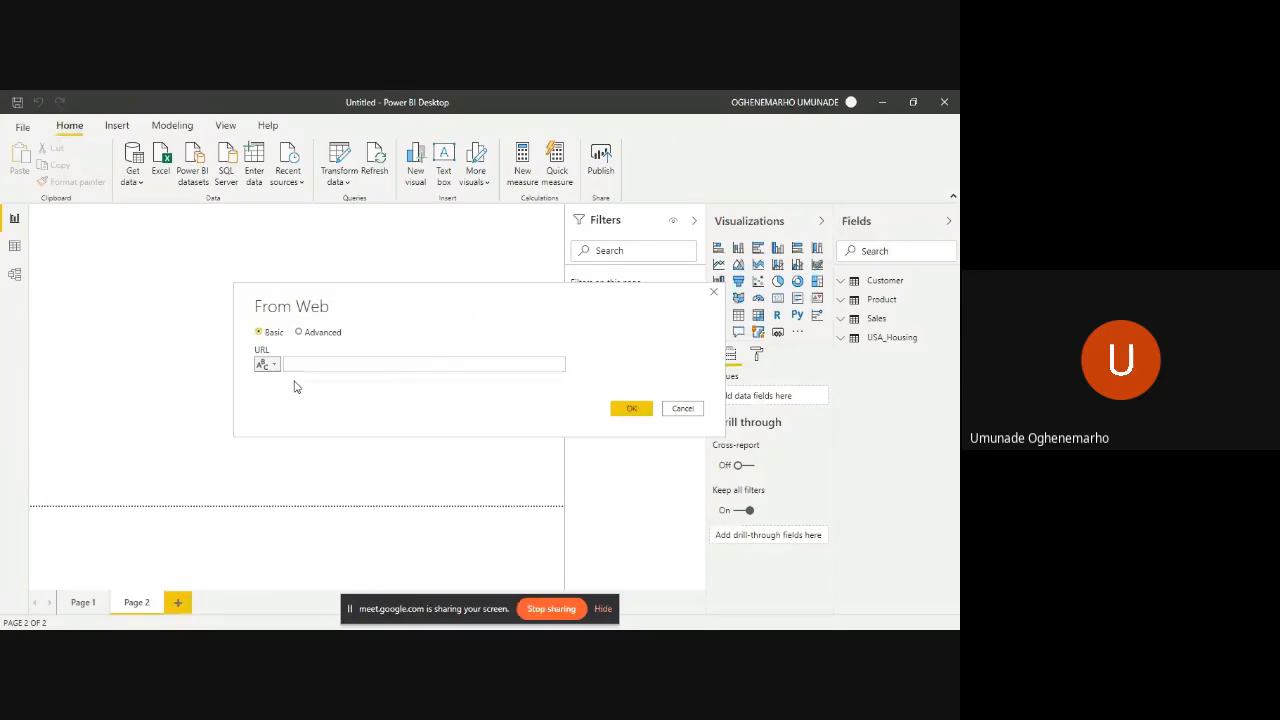
{"action": "left_click", "coordinate": [272, 365]}
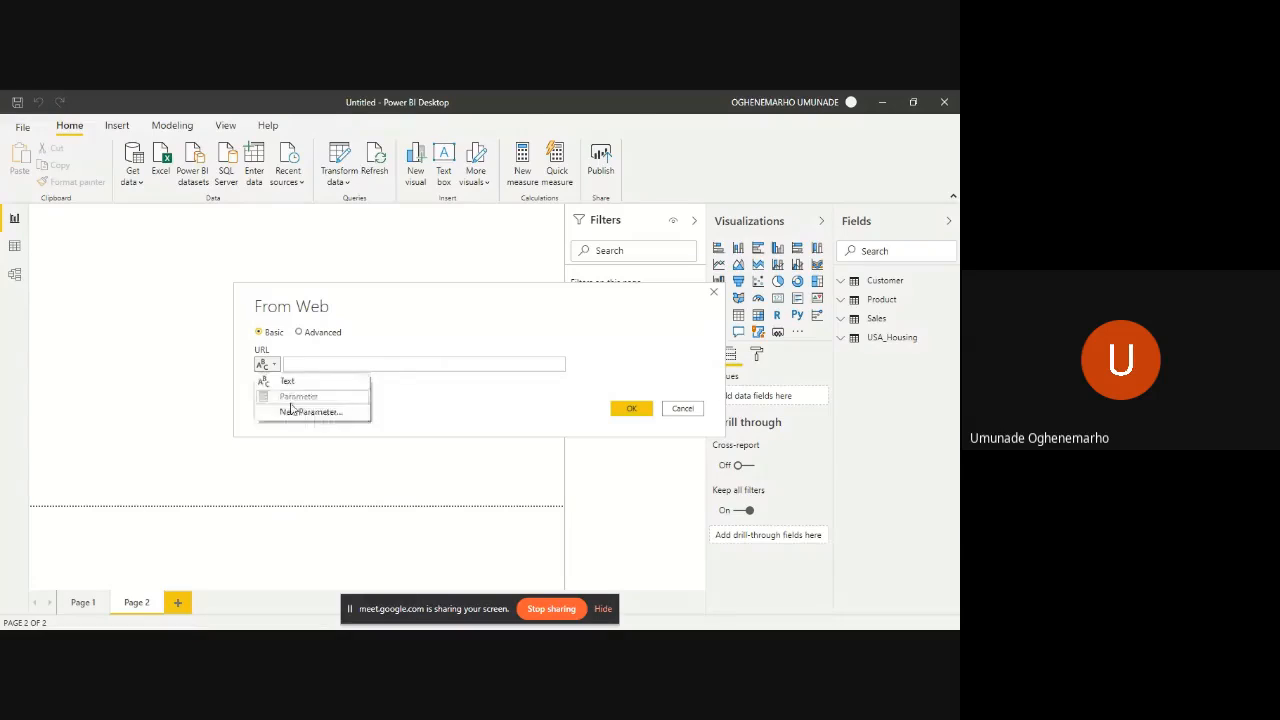
{"action": "left_click", "coordinate": [293, 418]}
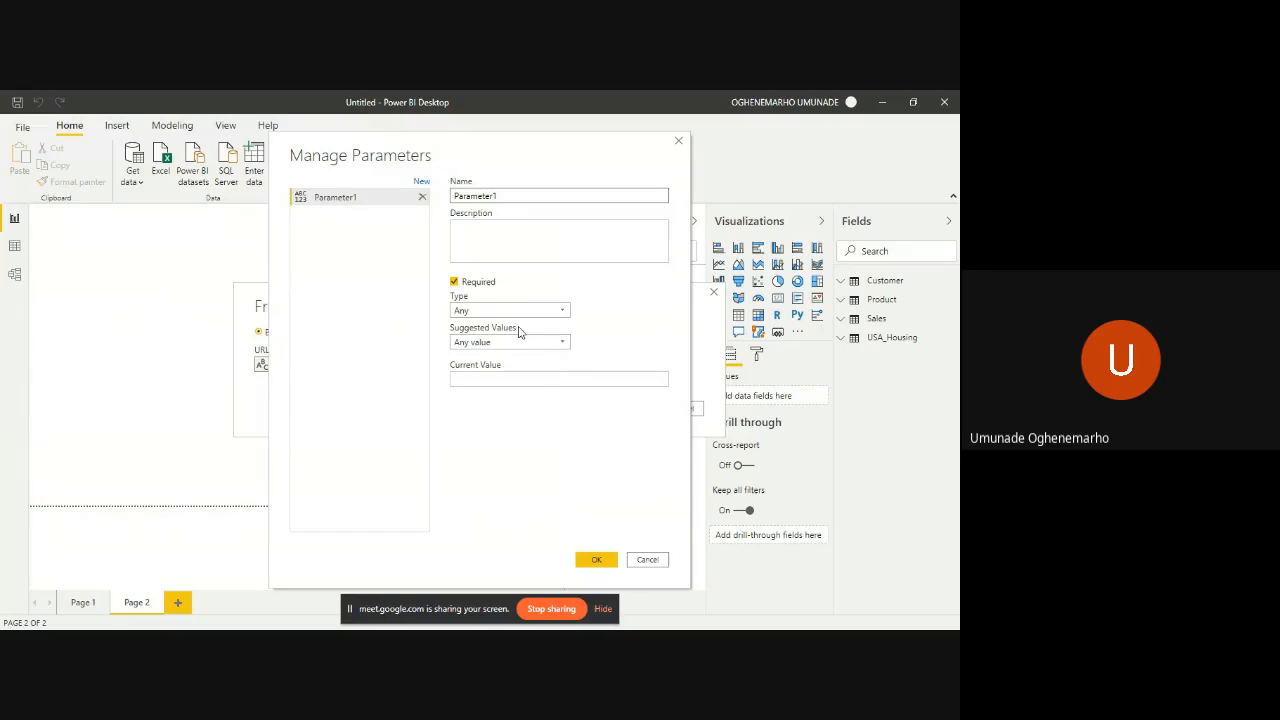
{"action": "left_click", "coordinate": [678, 140]}
{"action": "left_click", "coordinate": [420, 366]}
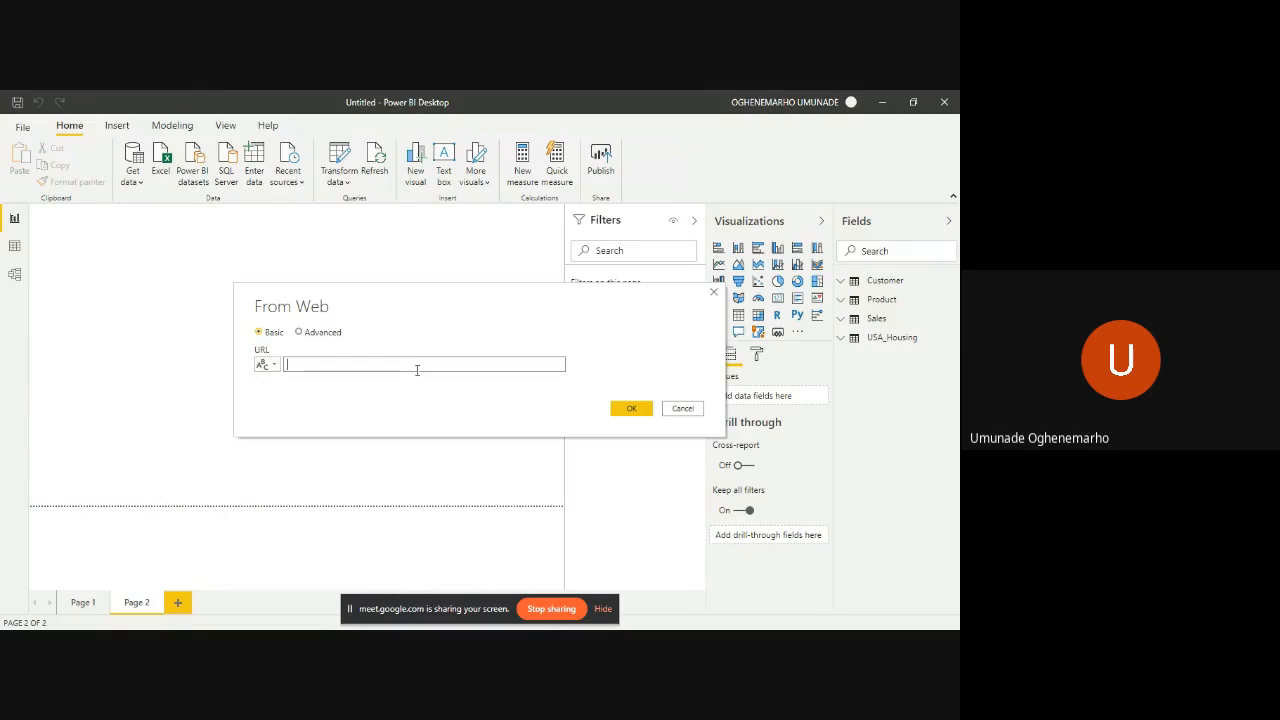
- Switch to the web browser and try to open jumia.com.ng/phones in the blank tab
{"action": "key", "text": "alt+Tab"}
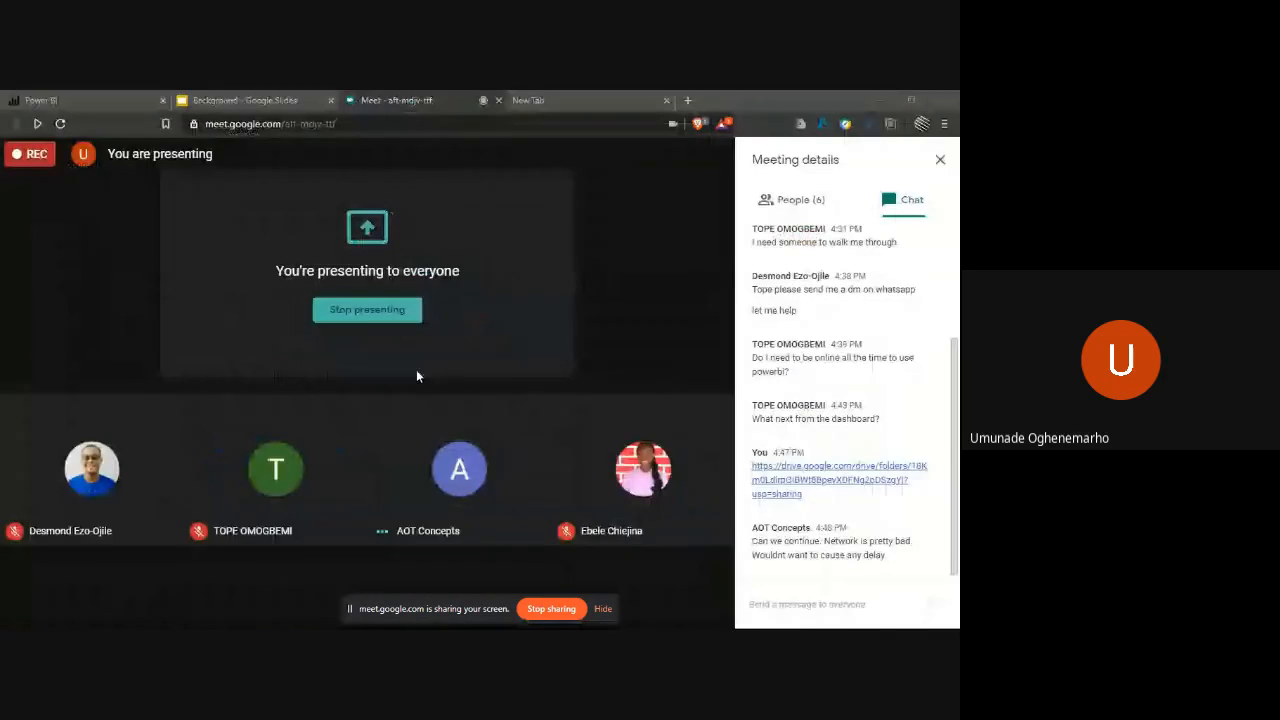
{"action": "left_click", "coordinate": [552, 99]}
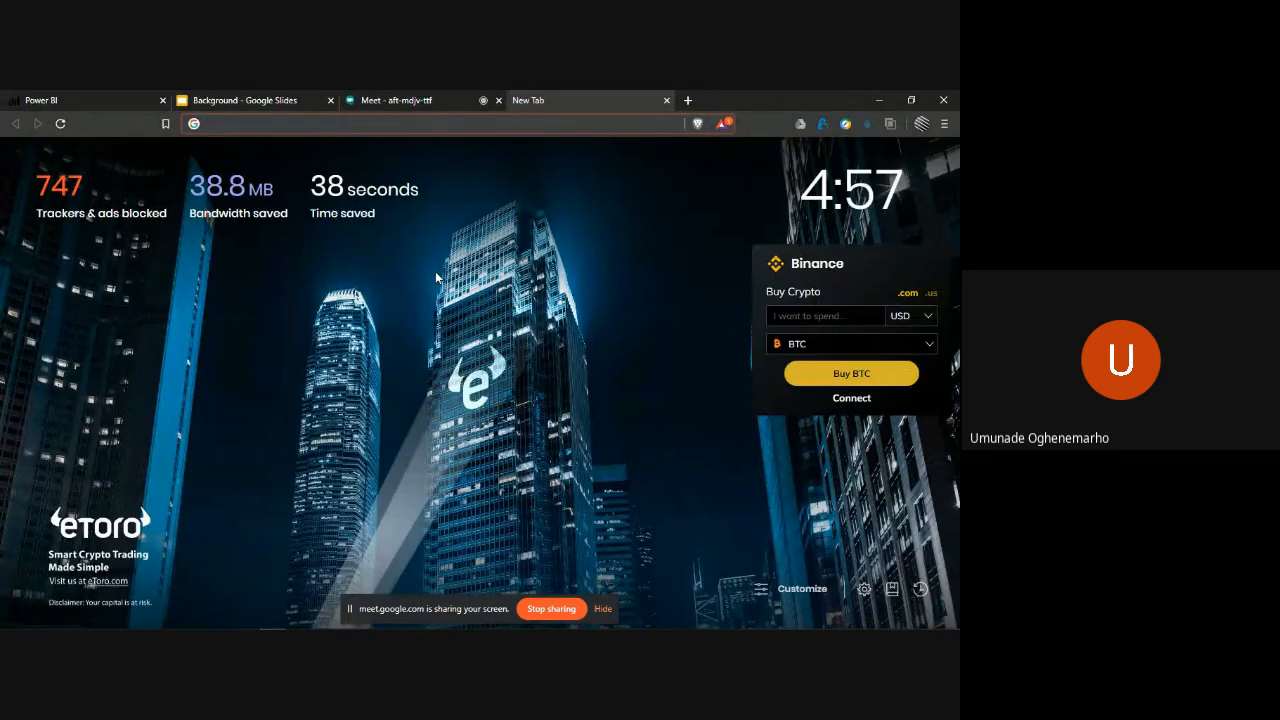
{"action": "type", "text": "jumia"}
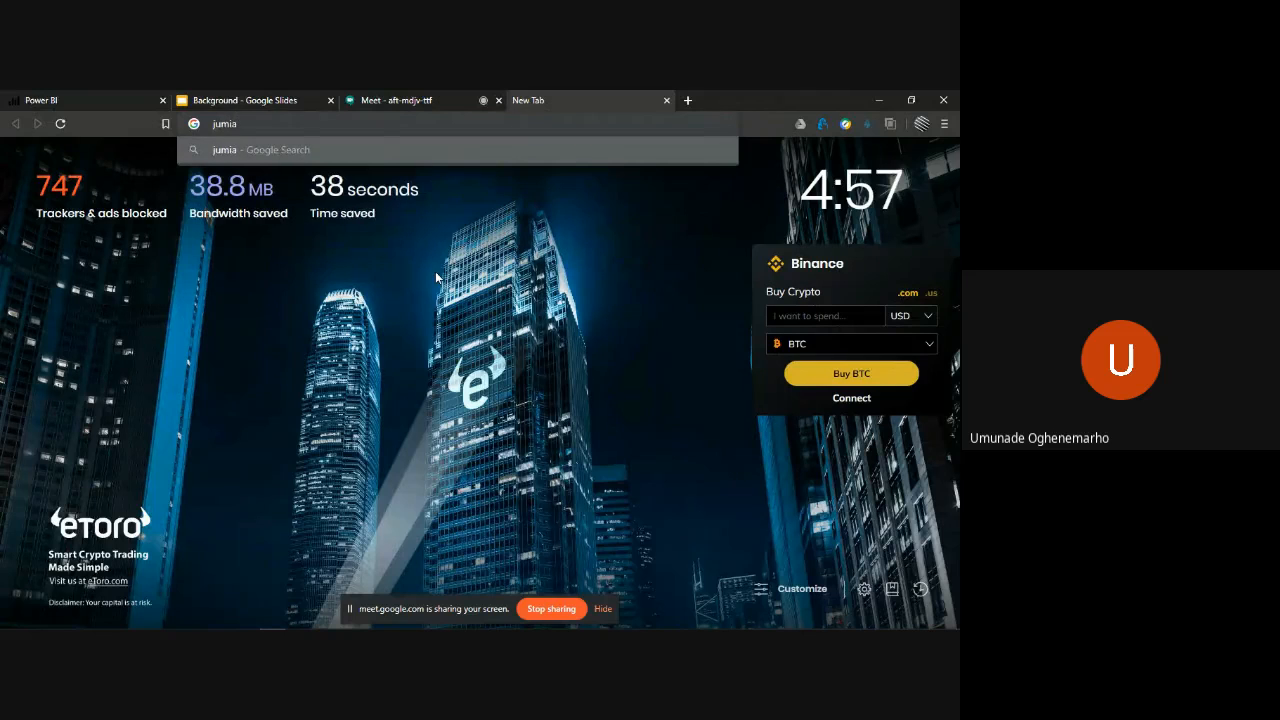
{"action": "type", "text": ".com"}
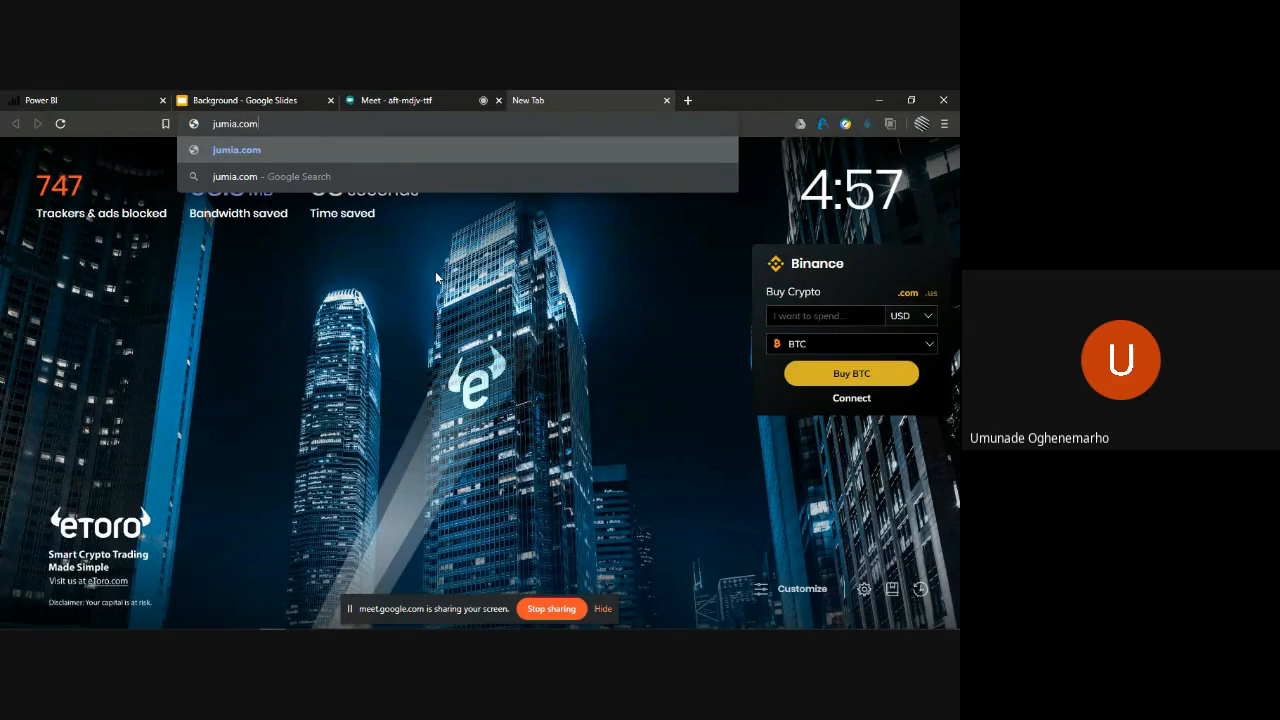
{"action": "type", "text": ".ng/"}
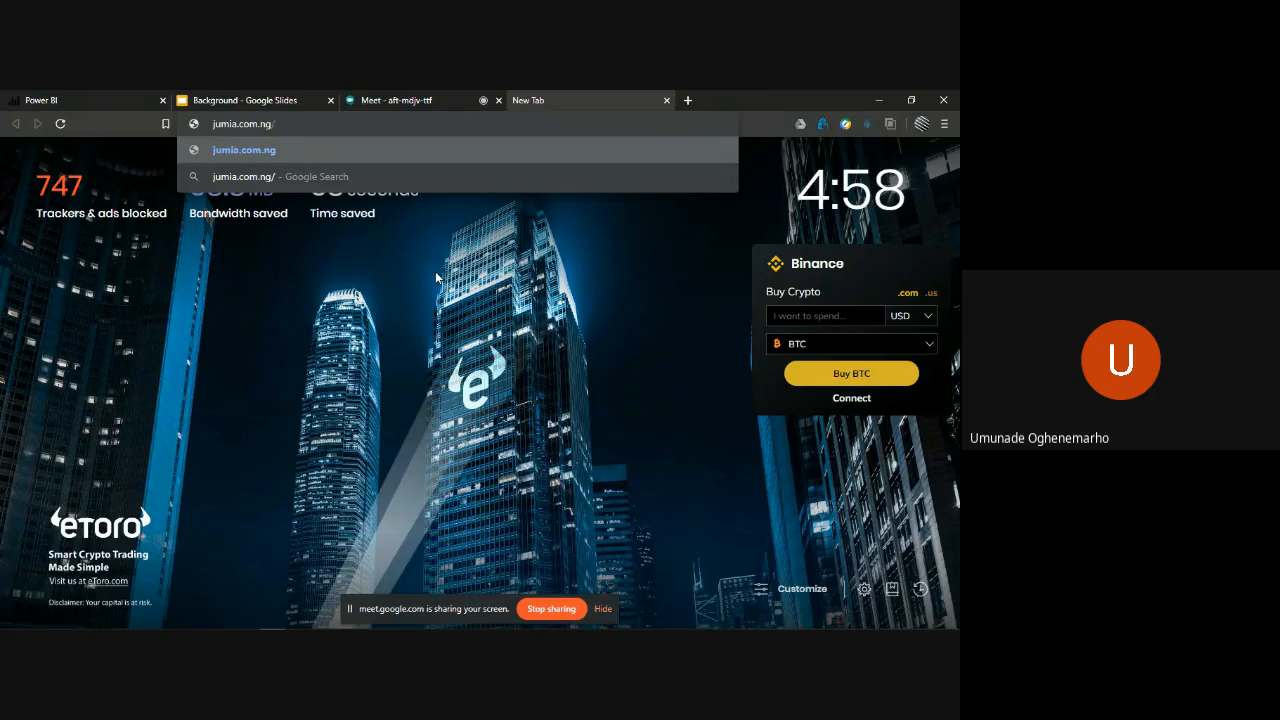
{"action": "type", "text": "phones"}
{"action": "key", "text": "Return"}
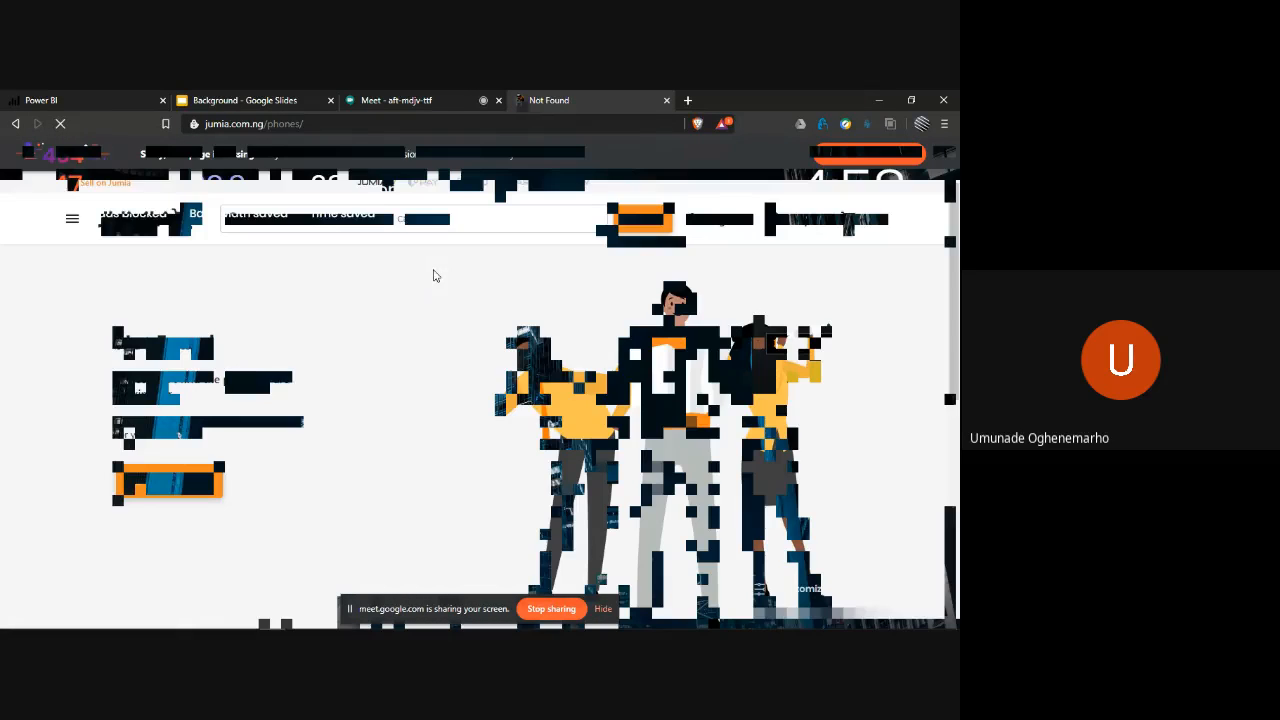
- Open the Phones & Tablets category from the Jumia home page and look through its sections and product listings
{"action": "left_click", "coordinate": [152, 229]}
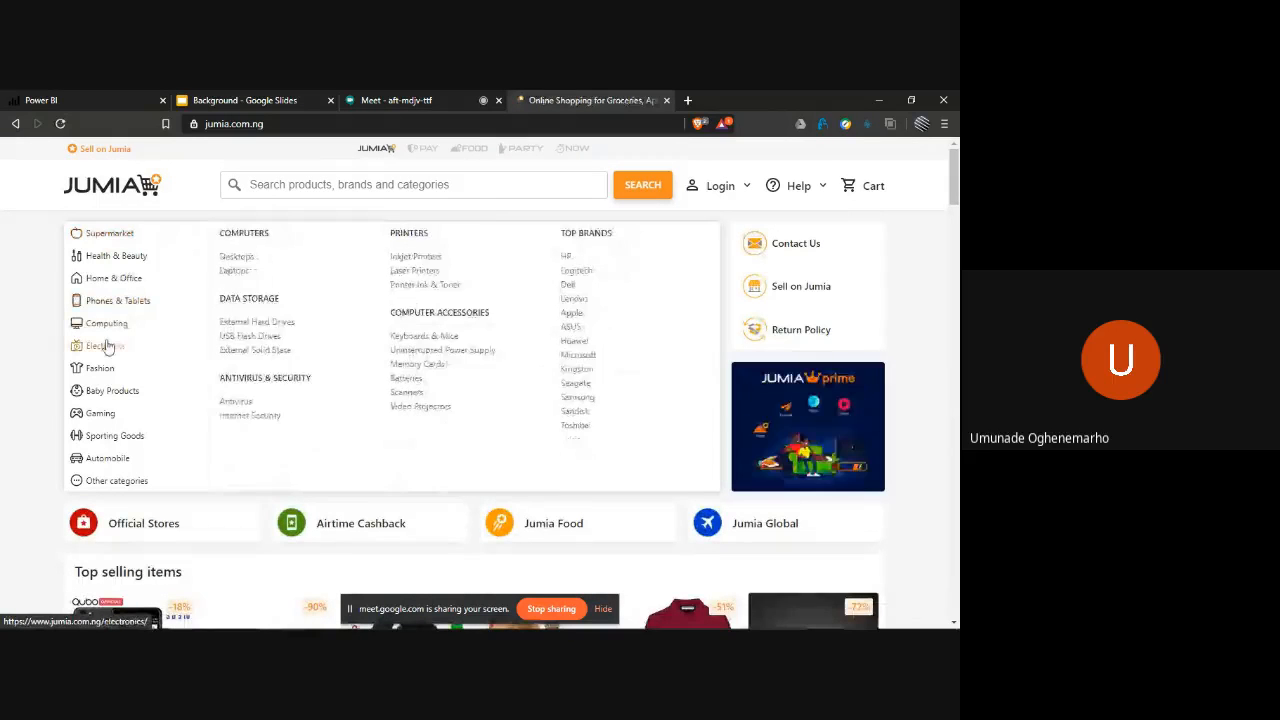
{"action": "left_click", "coordinate": [128, 304]}
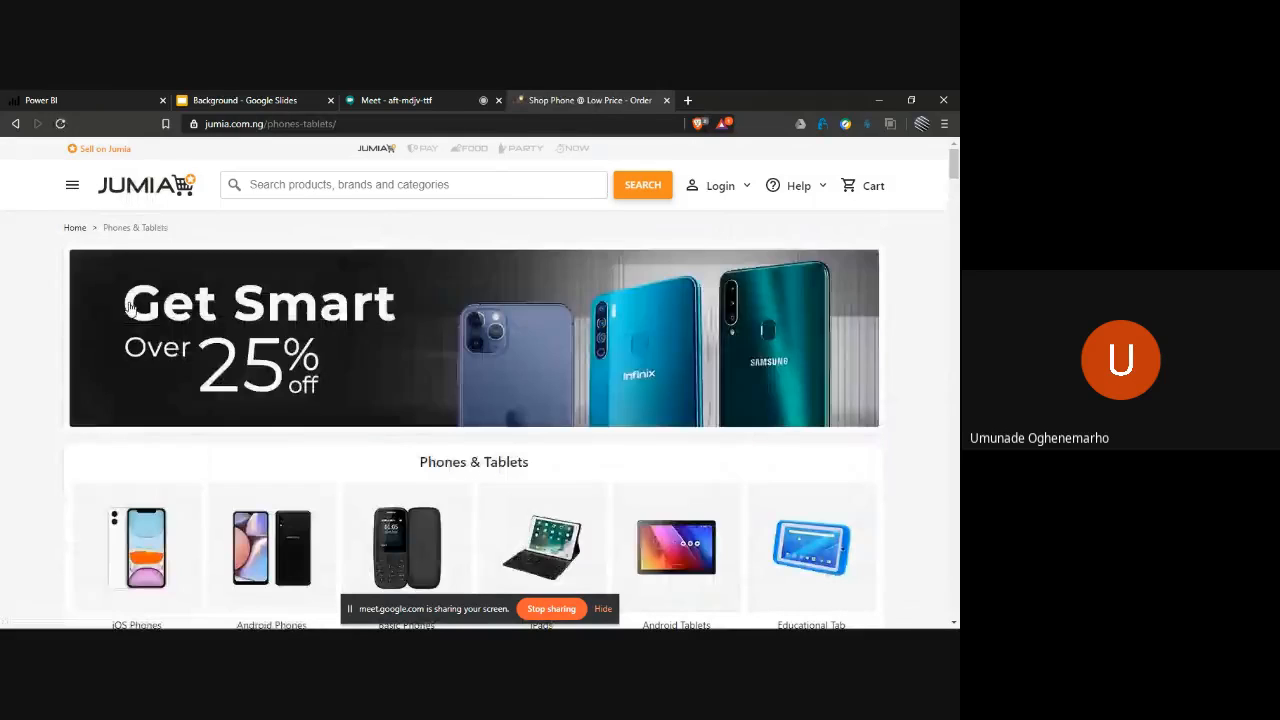
{"action": "scroll", "coordinate": [406, 400], "scroll_direction": "down", "scroll_amount": 5}
{"action": "scroll", "coordinate": [407, 400], "scroll_direction": "down", "scroll_amount": 6}
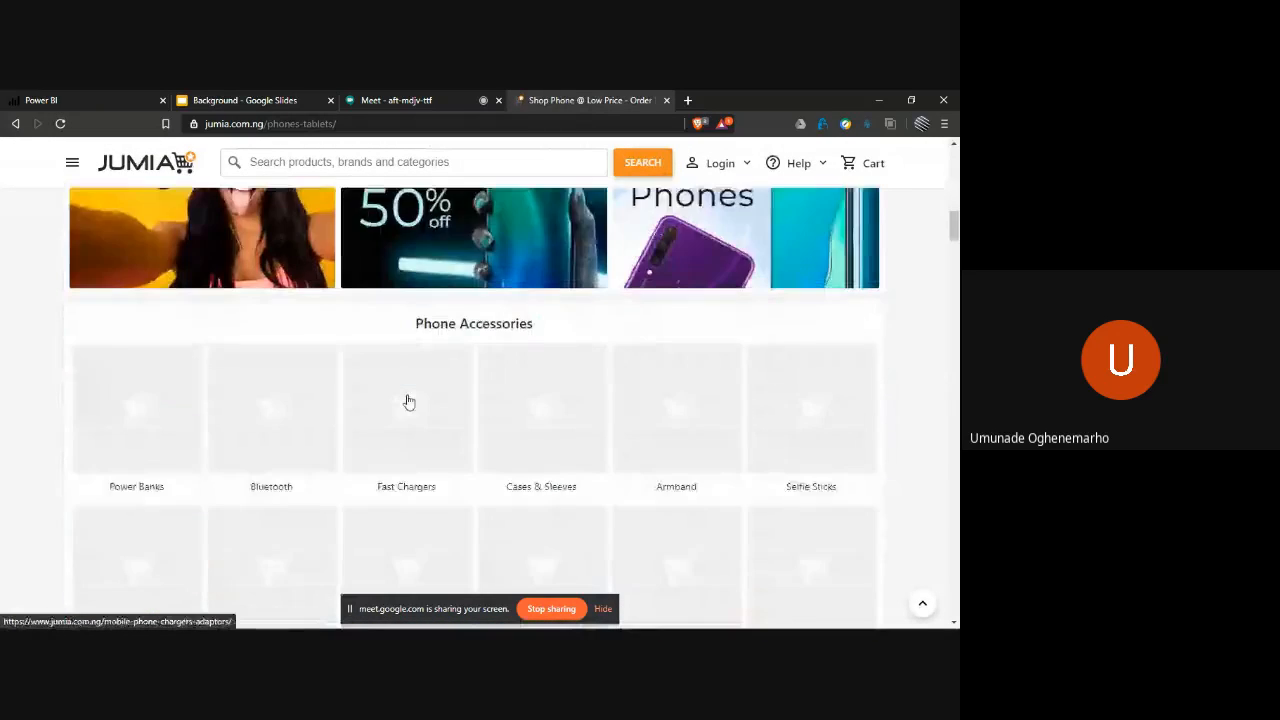
{"action": "scroll", "coordinate": [408, 402], "scroll_direction": "up", "scroll_amount": 10}
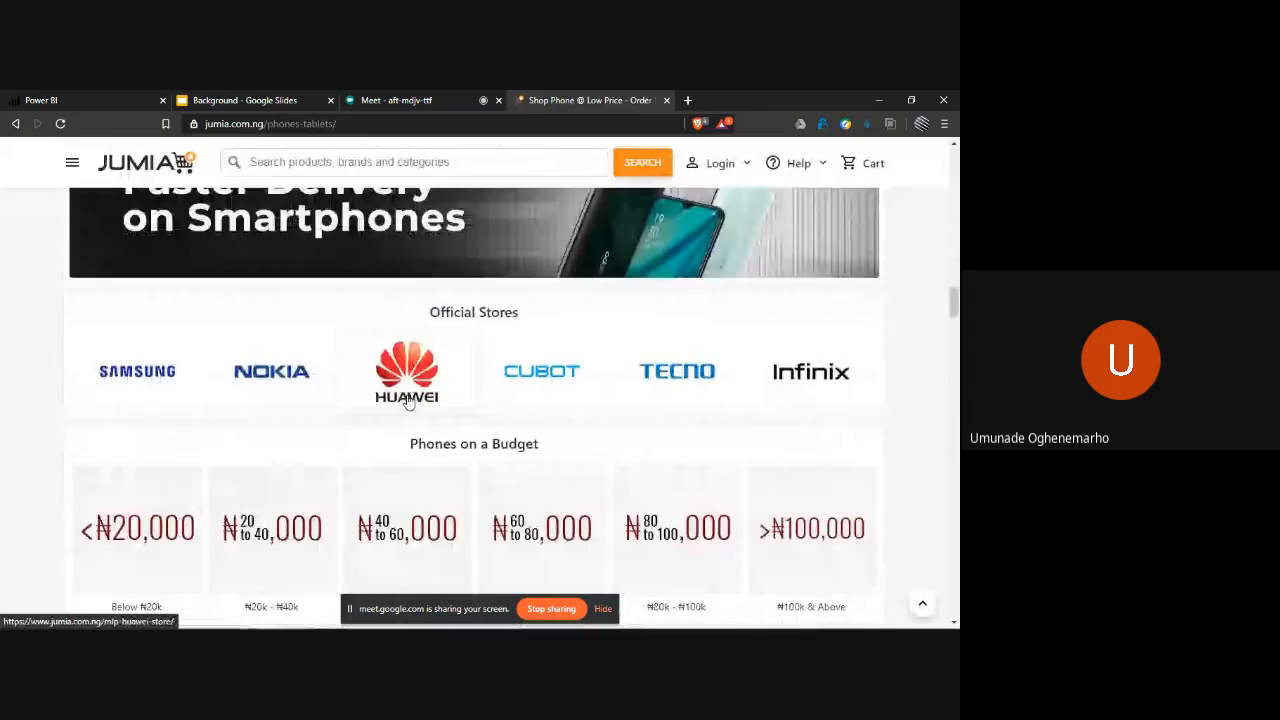
{"action": "scroll", "coordinate": [409, 401], "scroll_direction": "down", "scroll_amount": 10}
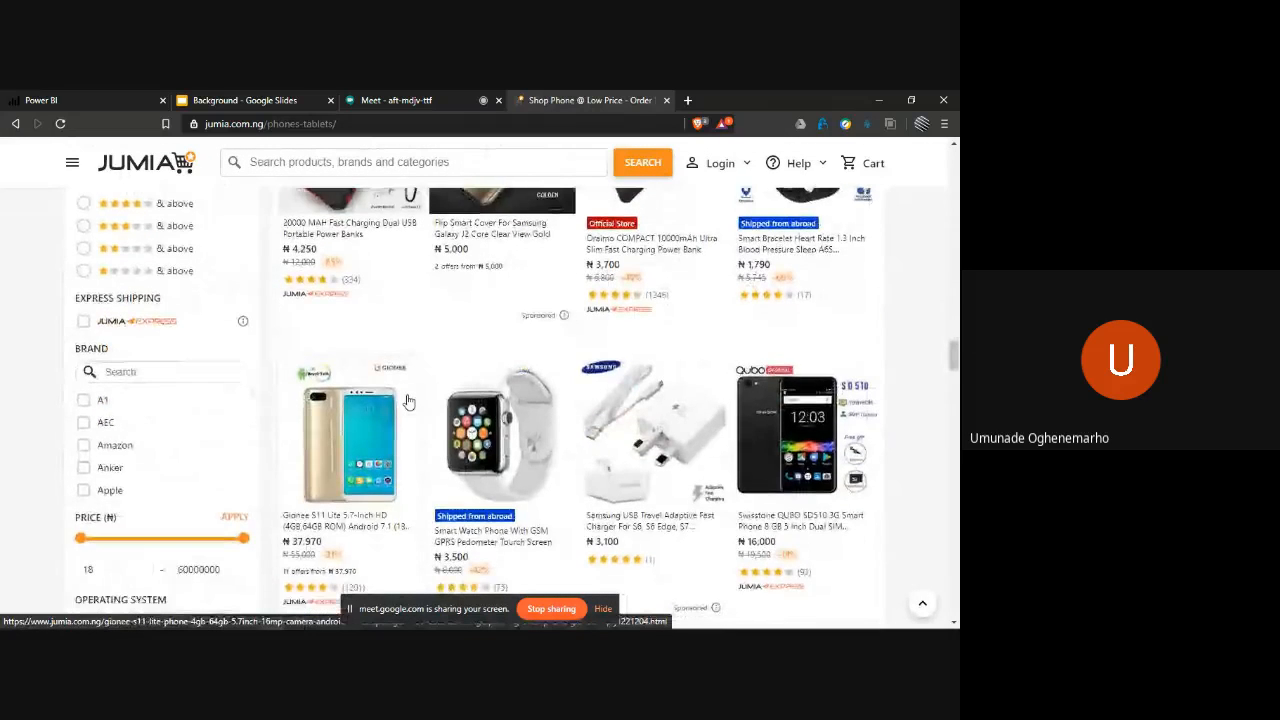
{"action": "scroll", "coordinate": [409, 401], "scroll_direction": "up", "scroll_amount": 2}
{"action": "scroll", "coordinate": [409, 401], "scroll_direction": "up", "scroll_amount": 15}
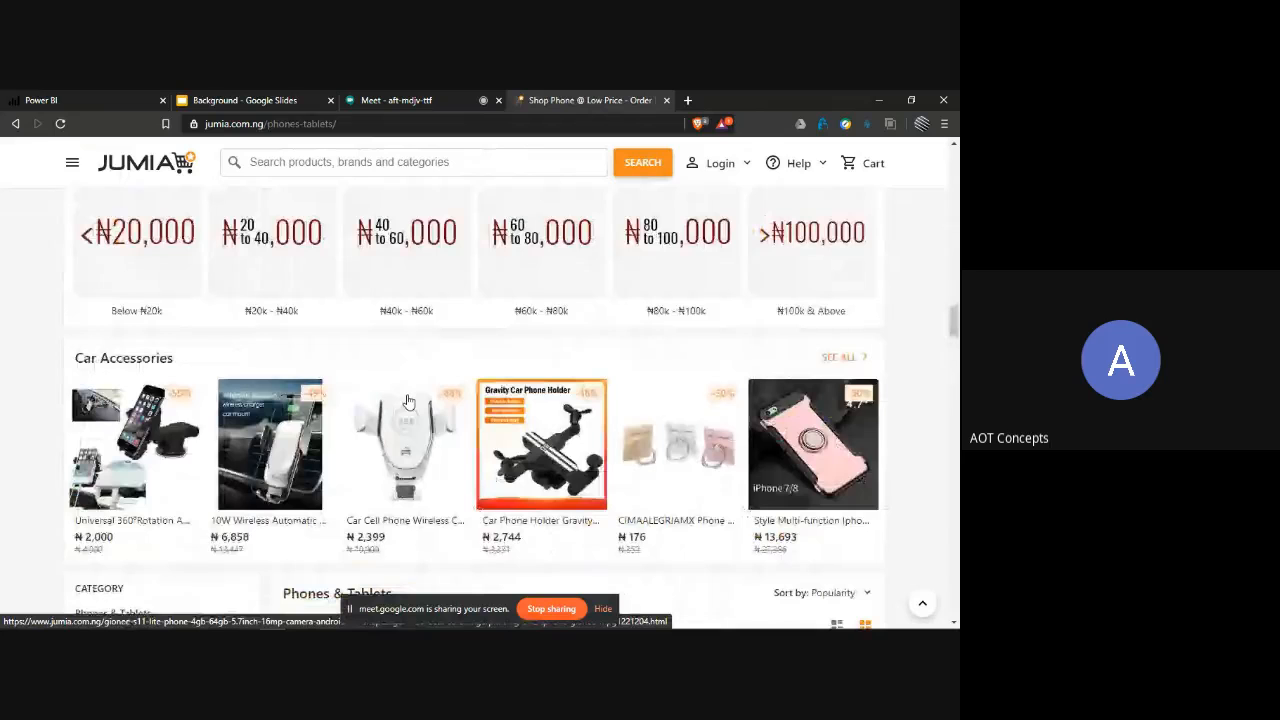
{"action": "scroll", "coordinate": [409, 401], "scroll_direction": "down", "scroll_amount": 5}
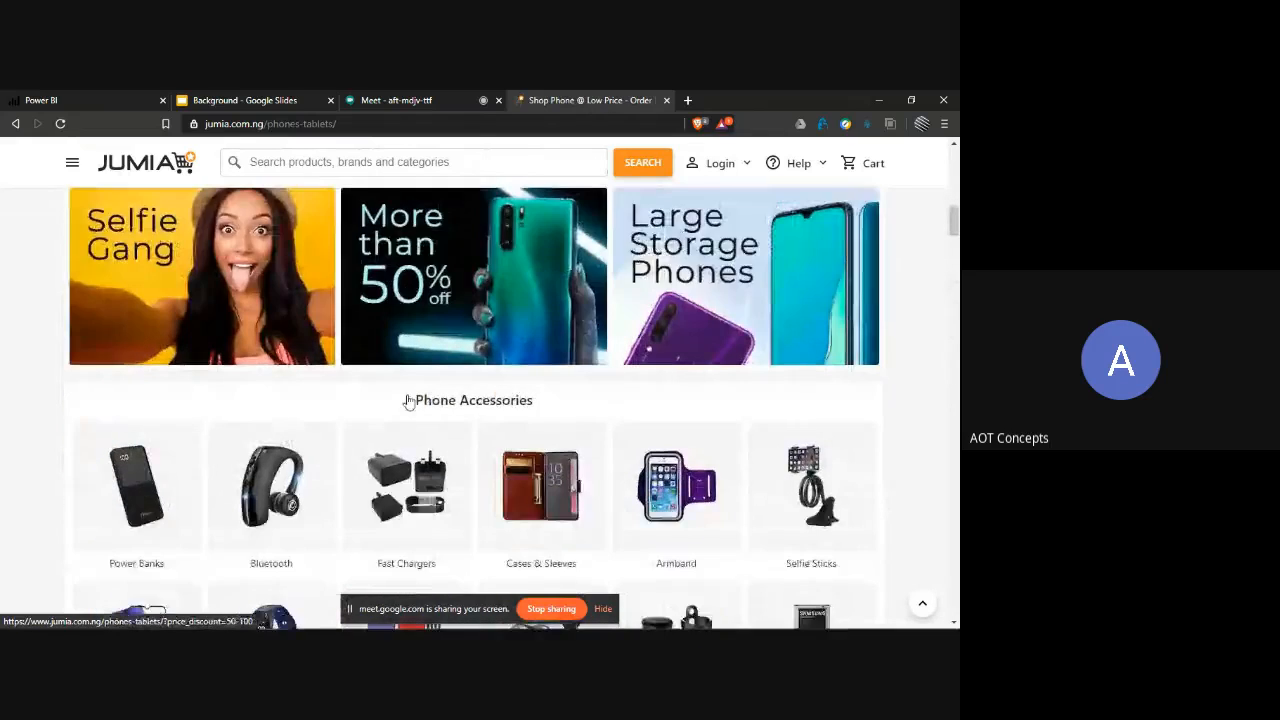
{"action": "scroll", "coordinate": [409, 401], "scroll_direction": "down", "scroll_amount": 10}
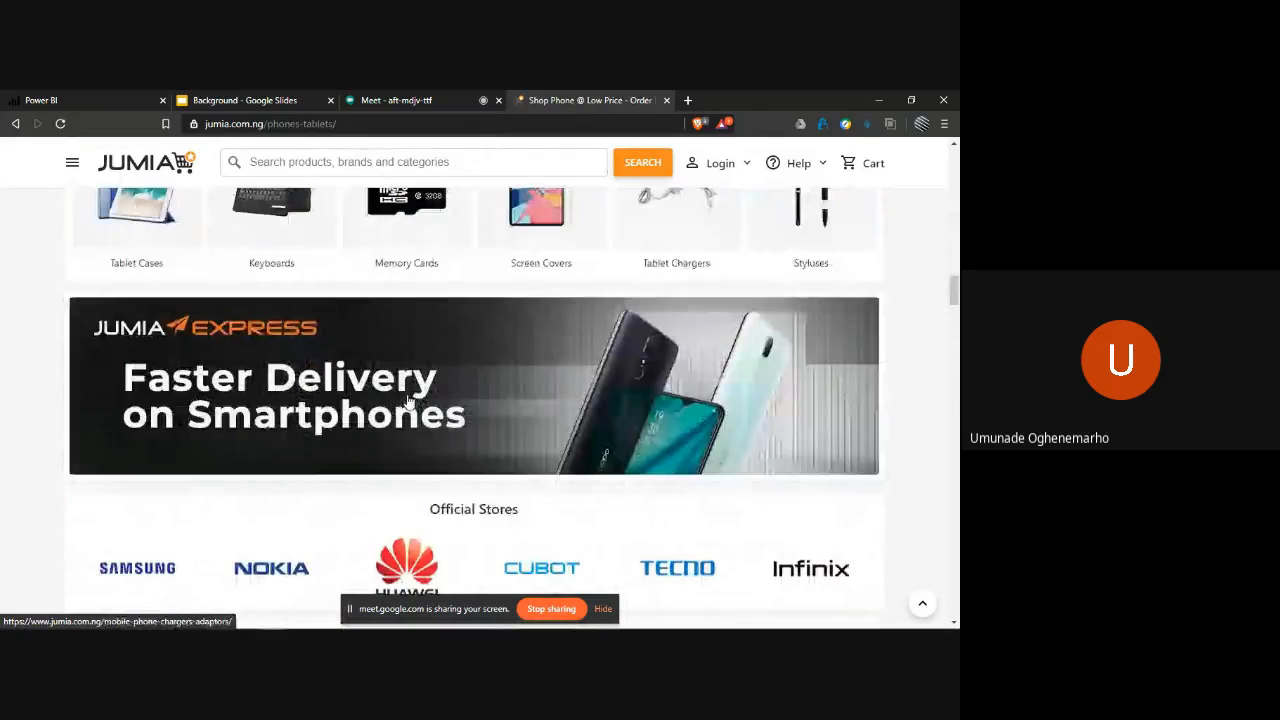
{"action": "scroll", "coordinate": [409, 401], "scroll_direction": "up", "scroll_amount": 20}
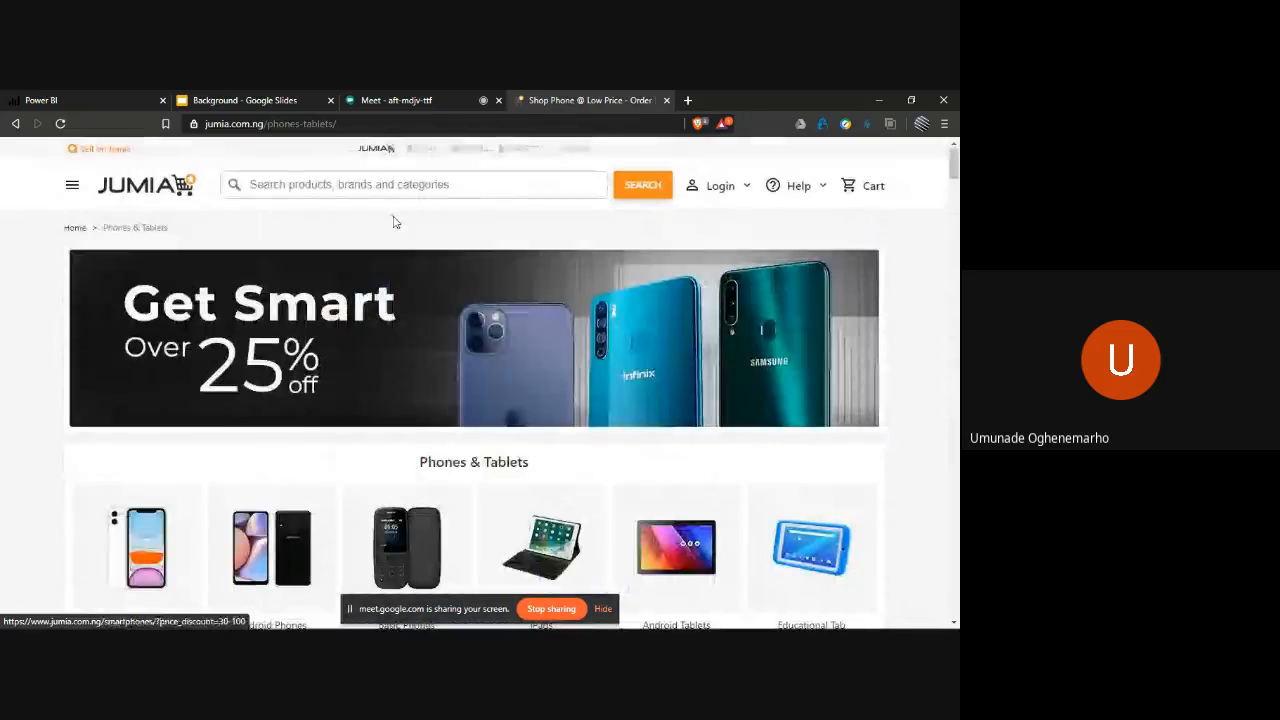
- Copy the Phones & Tablets page address, switch back to Power BI Desktop and submit it as the web connection's URL
{"action": "left_click", "coordinate": [373, 126]}
{"action": "key", "text": "ctrl+c"}
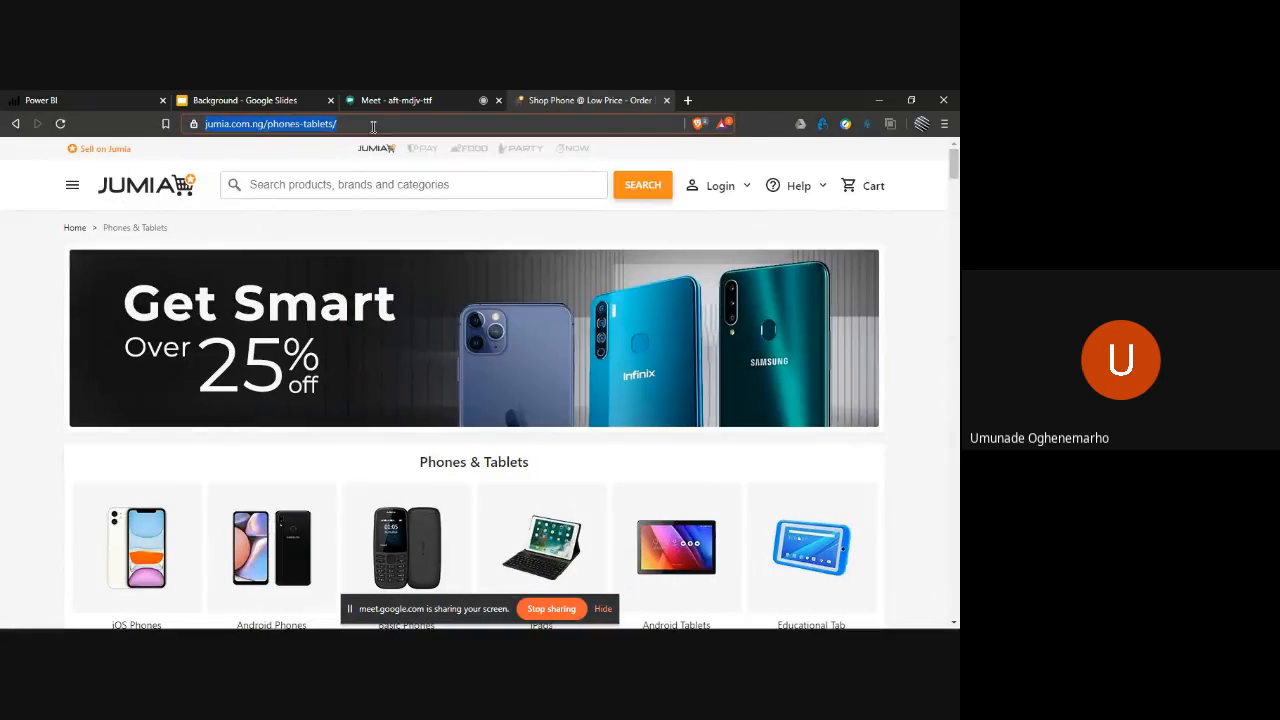
{"action": "key", "text": "alt+Tab"}
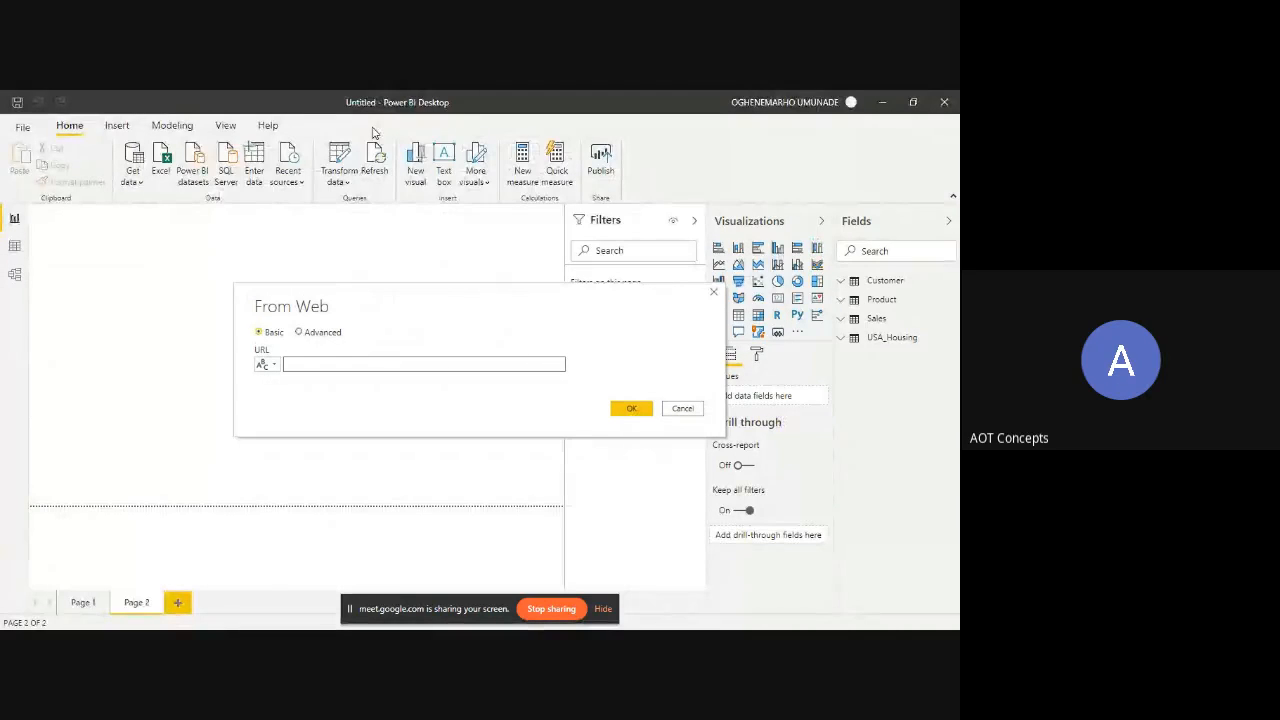
{"action": "left_click", "coordinate": [333, 366]}
{"action": "key", "text": "ctrl+v"}
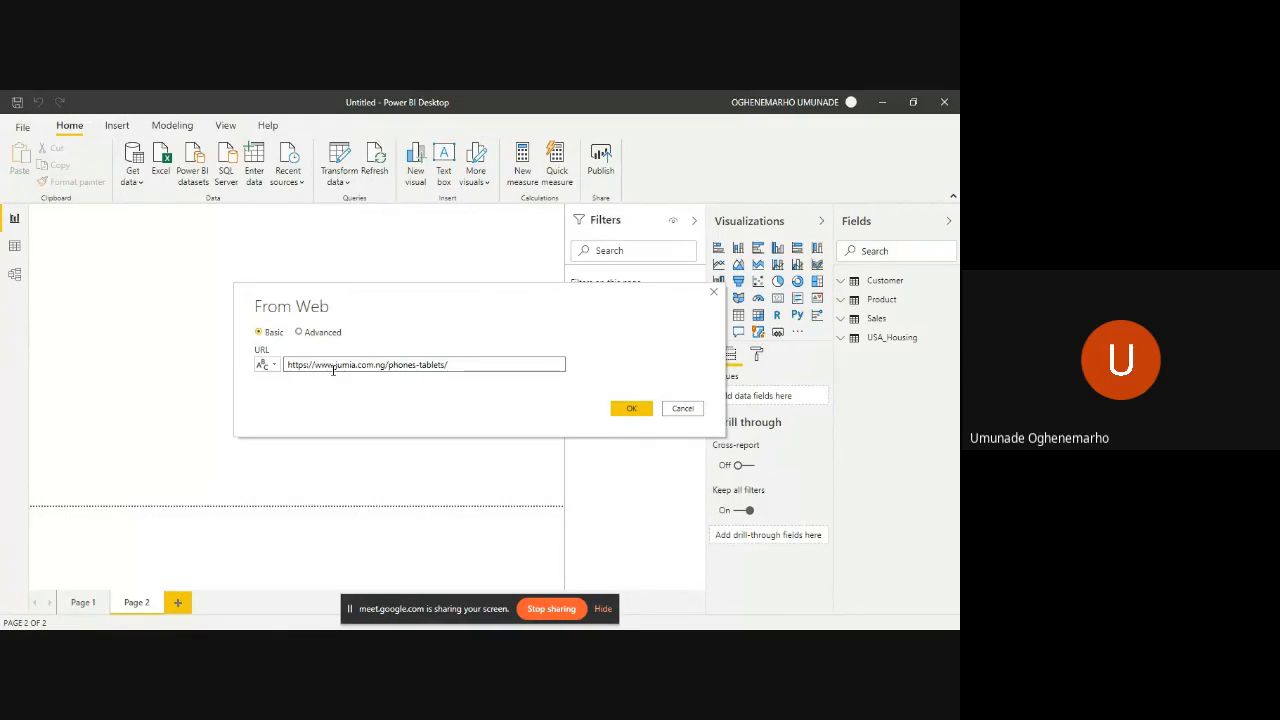
{"action": "left_click", "coordinate": [420, 366]}
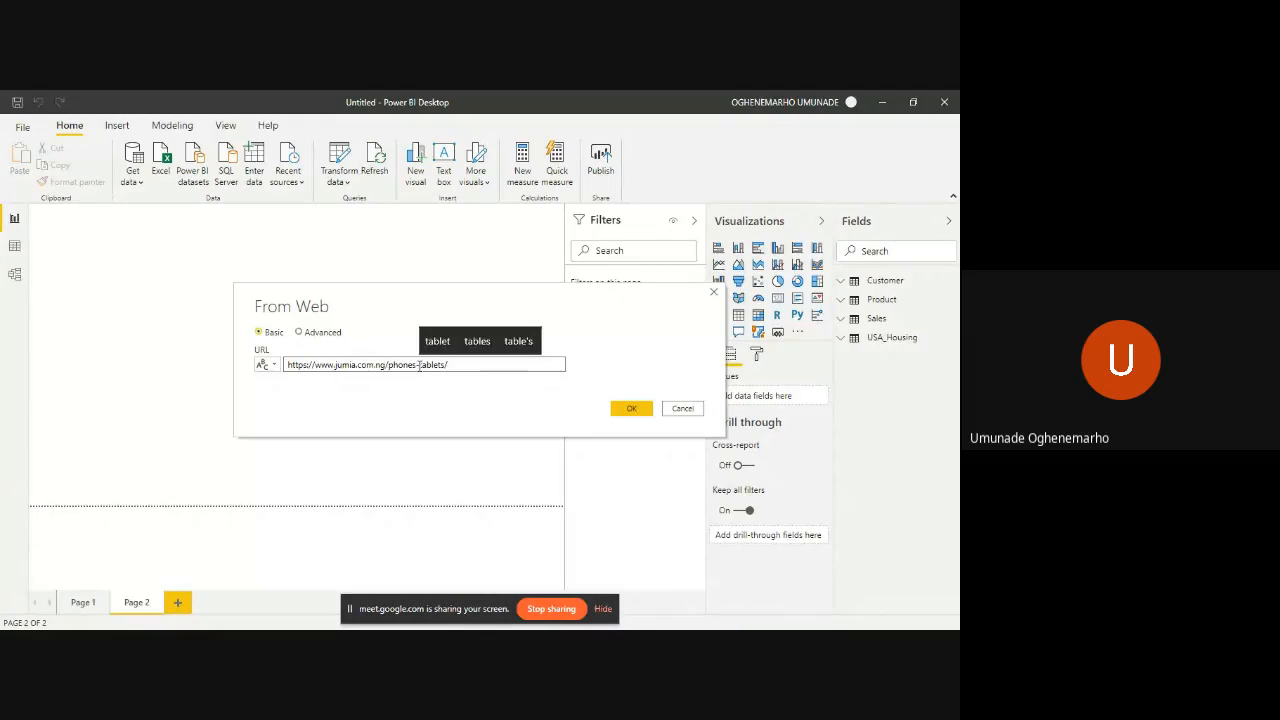
{"action": "double_click", "coordinate": [419, 366]}
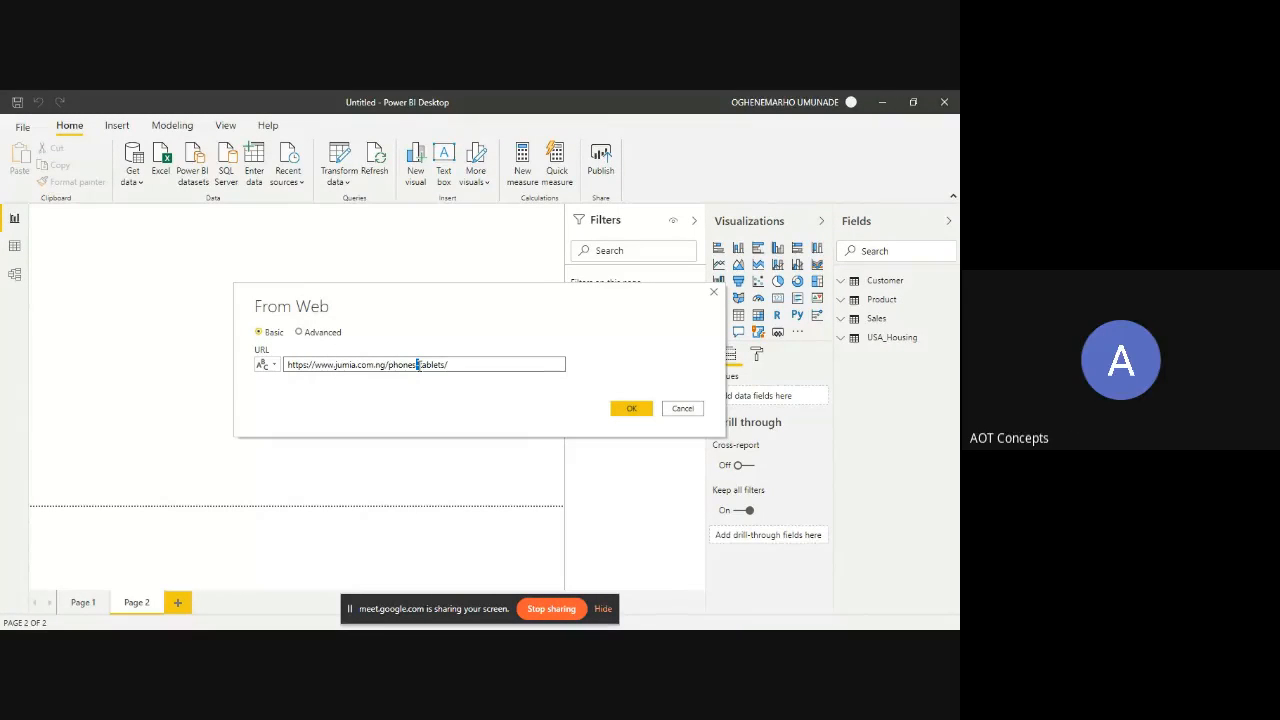
{"action": "left_click", "coordinate": [522, 362]}
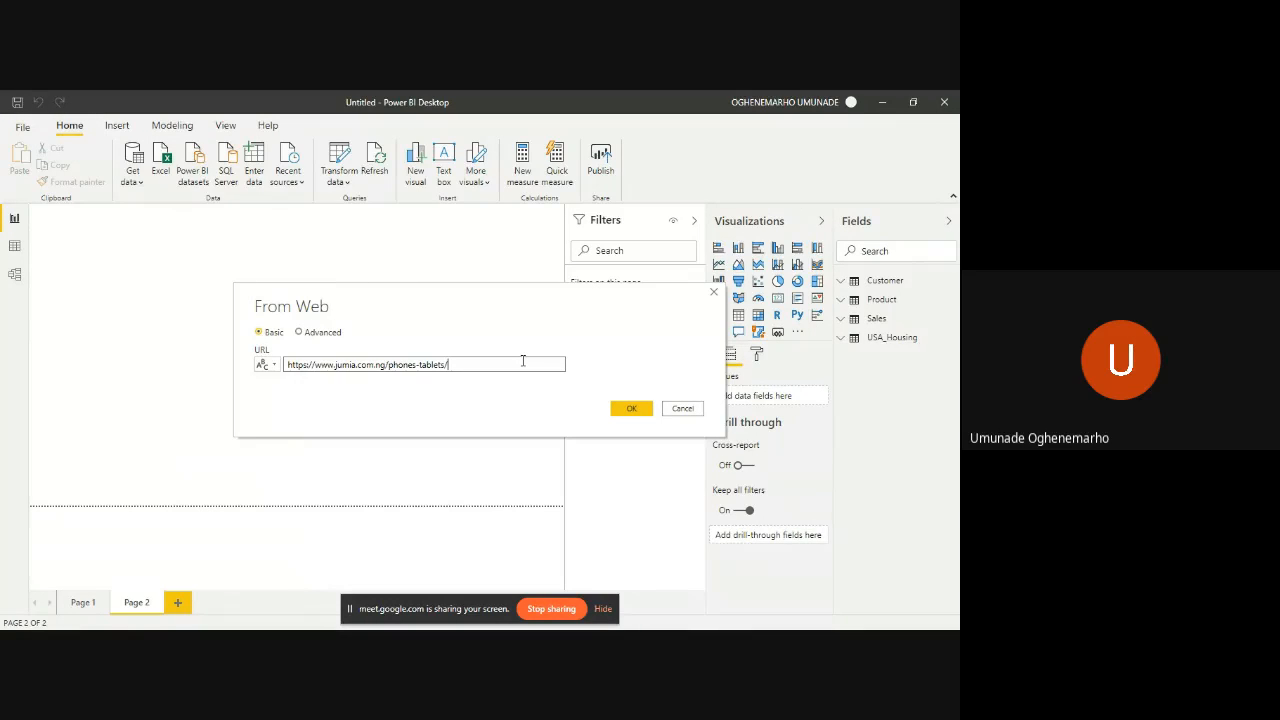
{"action": "left_click", "coordinate": [624, 409]}
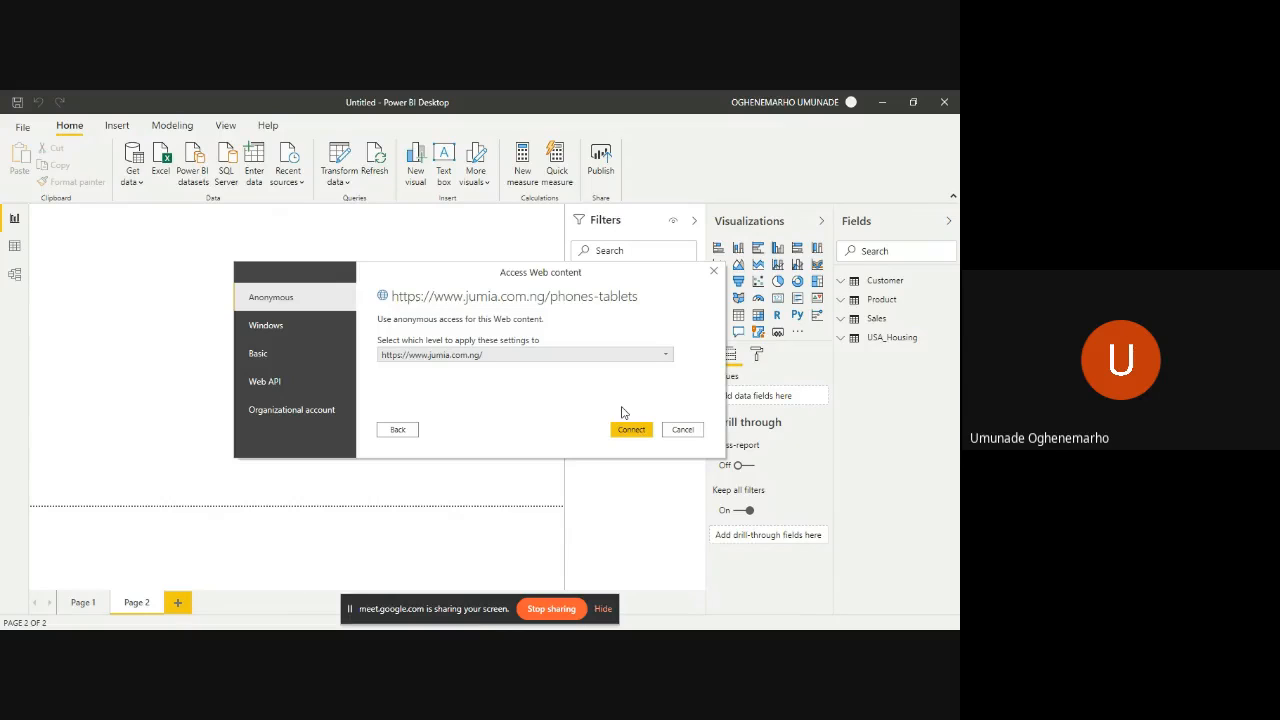
- Review the Windows, Basic, Web API and Organizational account authentication options for the Jumia web connection
{"action": "left_click", "coordinate": [301, 332]}
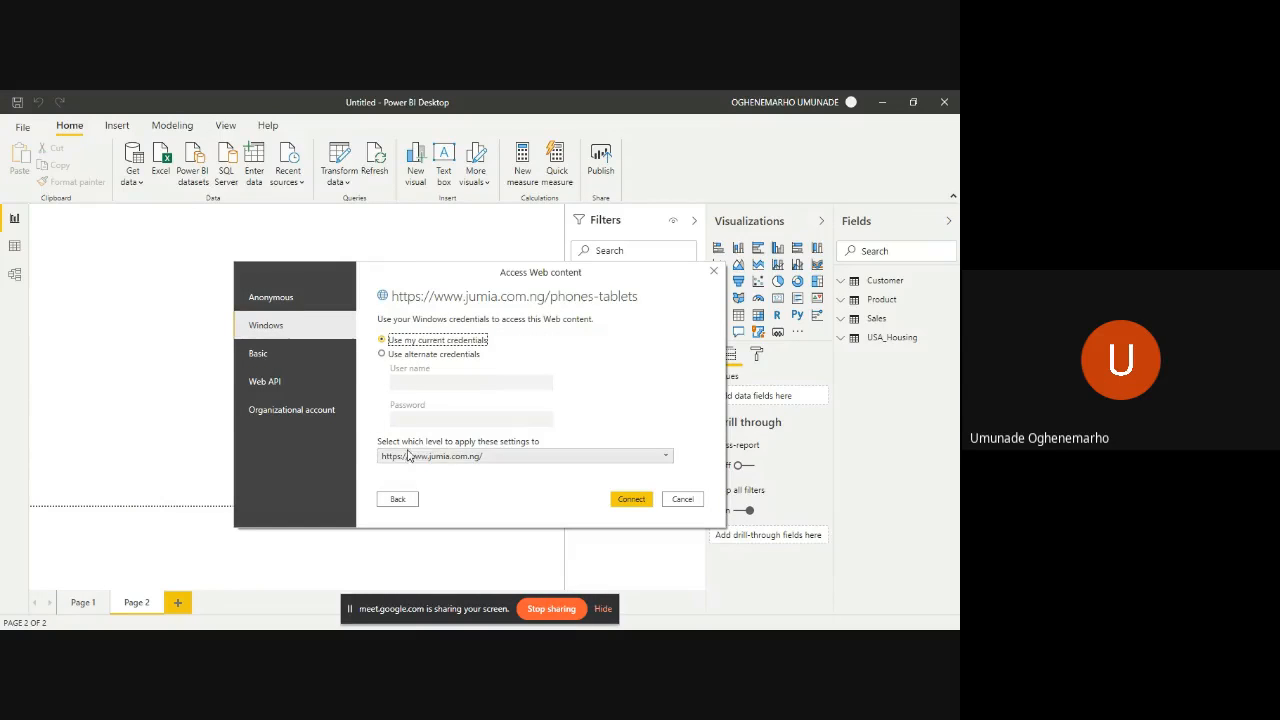
{"action": "left_click", "coordinate": [665, 458]}
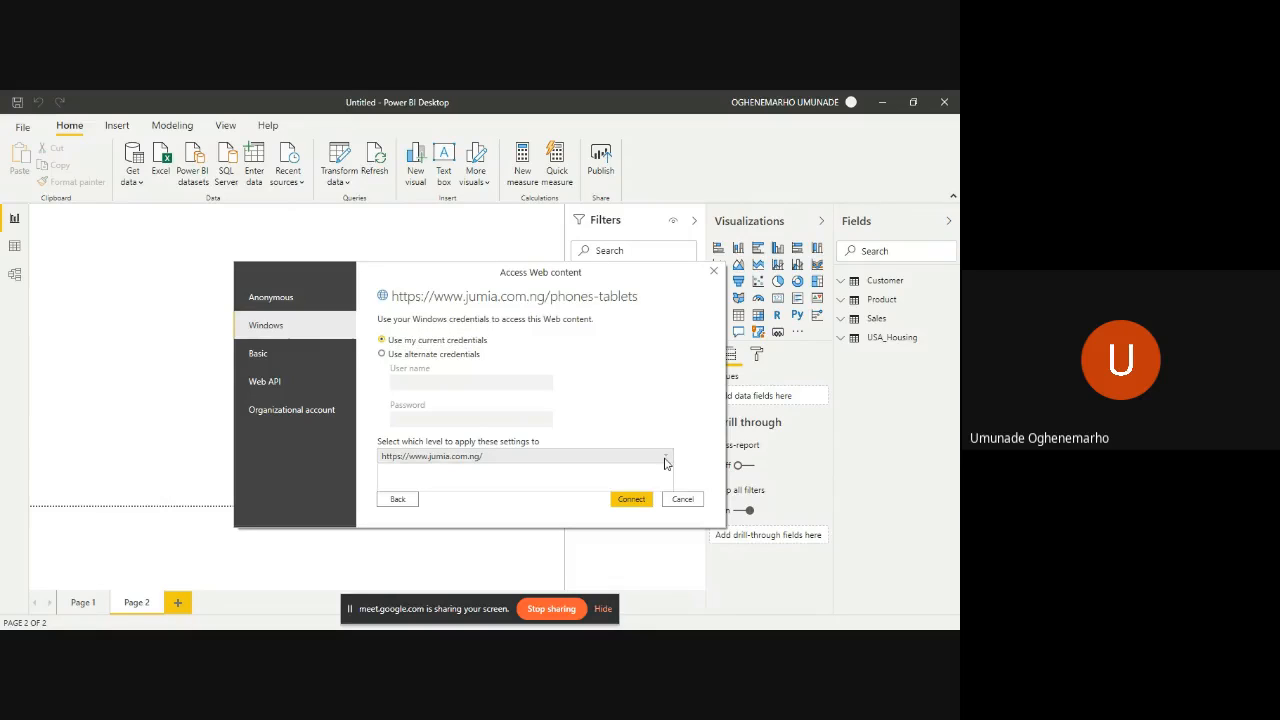
{"action": "left_click", "coordinate": [665, 458]}
{"action": "left_click", "coordinate": [665, 458]}
{"action": "left_click", "coordinate": [665, 458]}
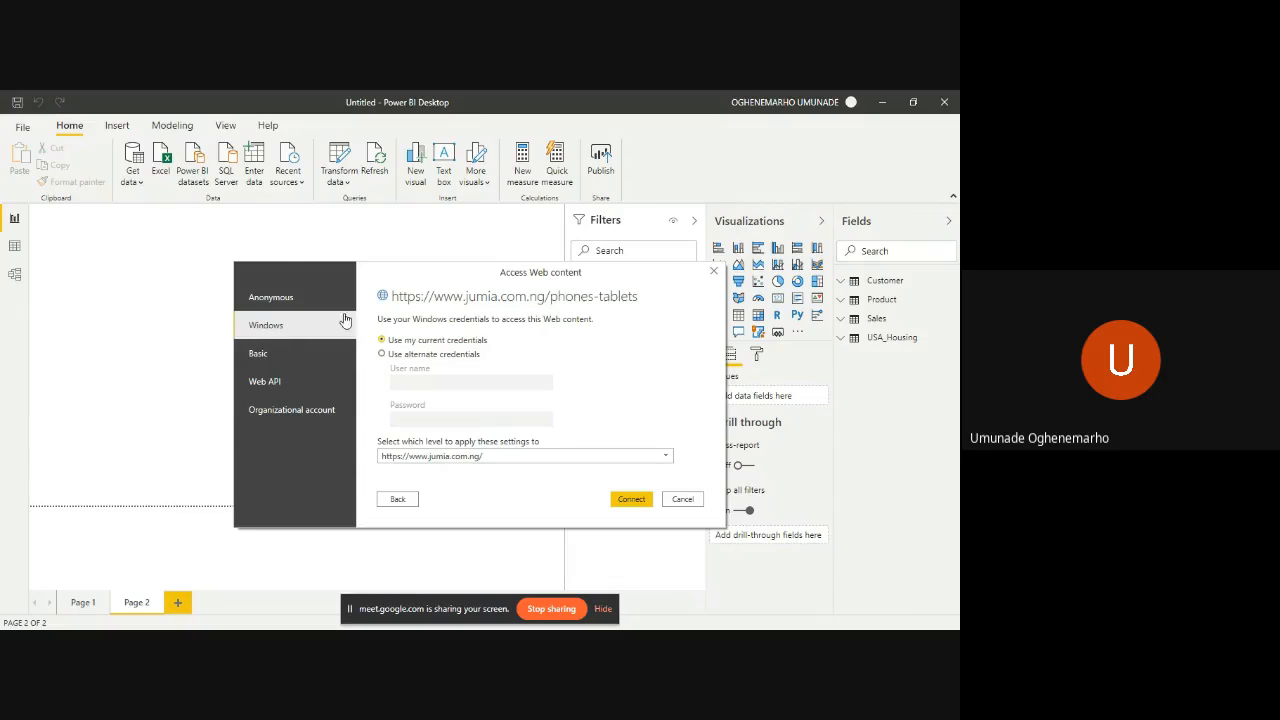
{"action": "left_click", "coordinate": [258, 364]}
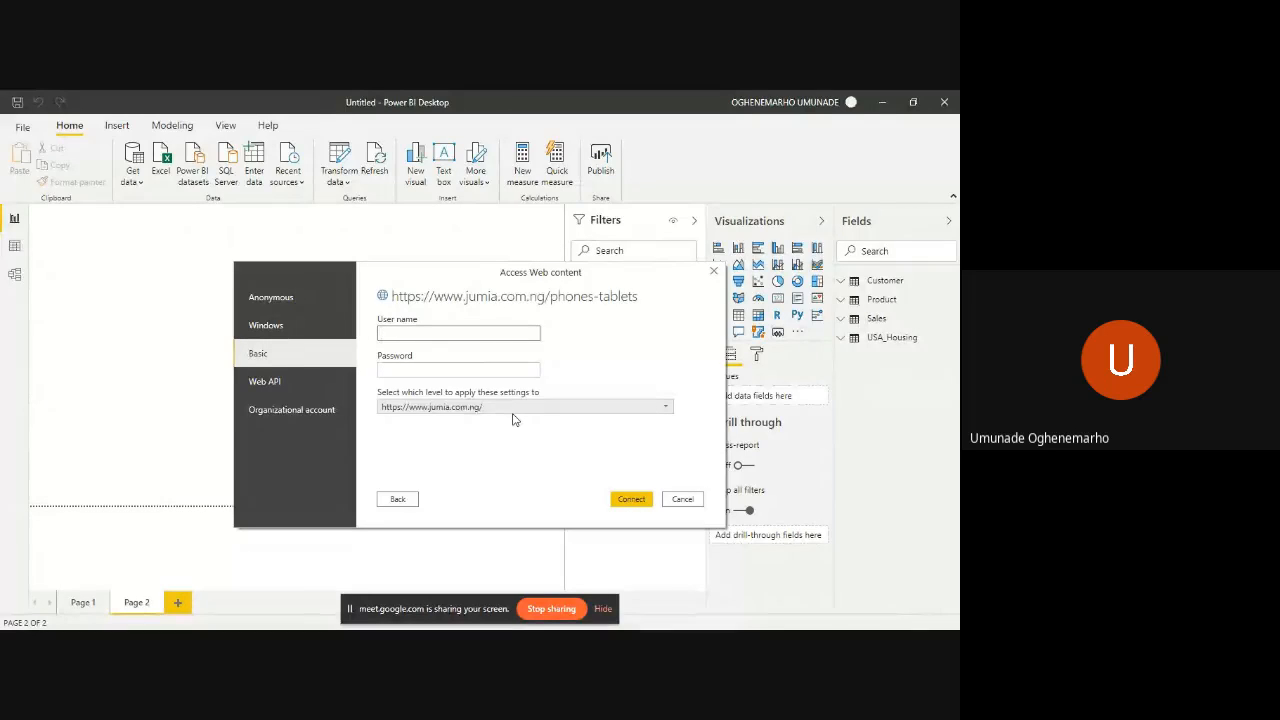
{"action": "left_click", "coordinate": [335, 383]}
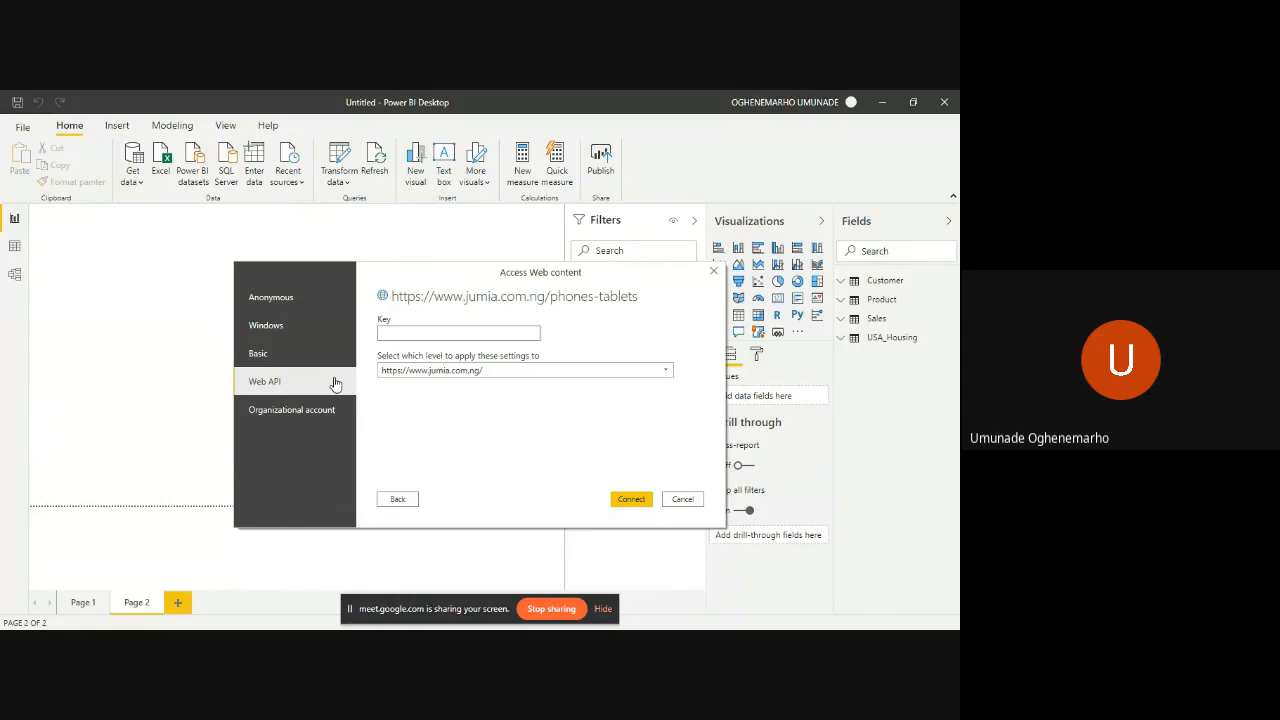
{"action": "left_click", "coordinate": [322, 408]}
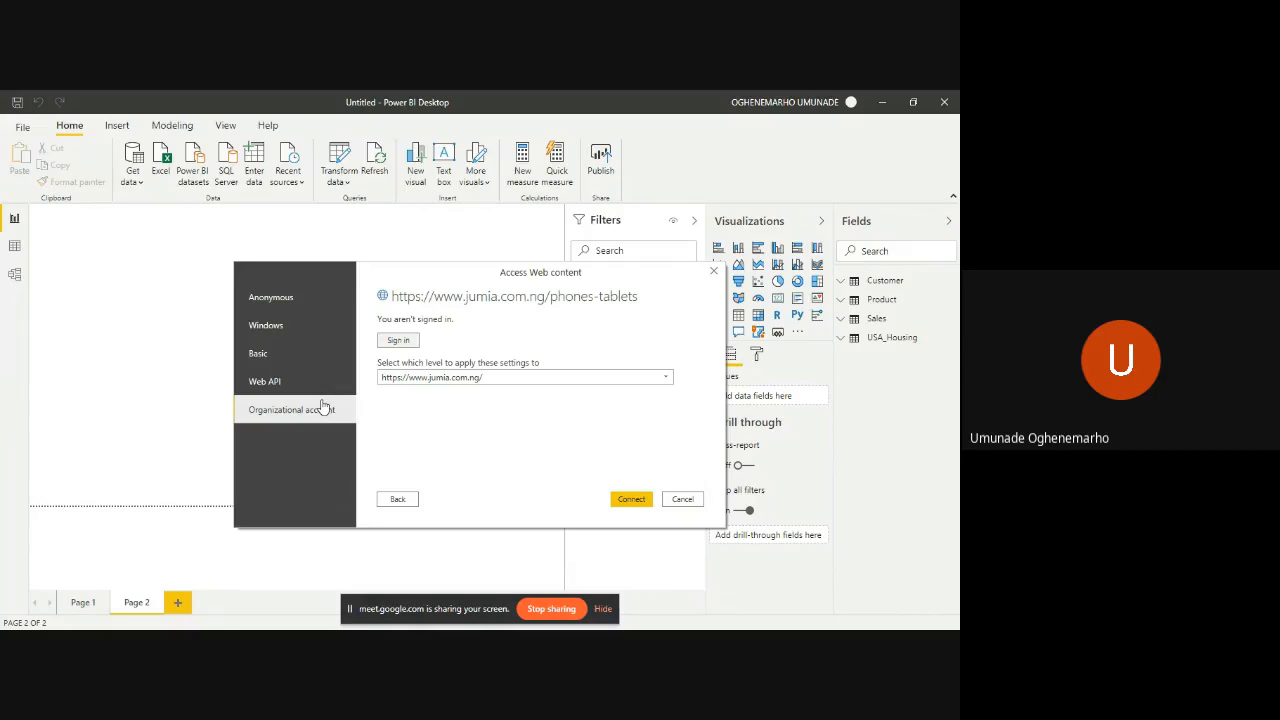
{"action": "left_click", "coordinate": [323, 307]}
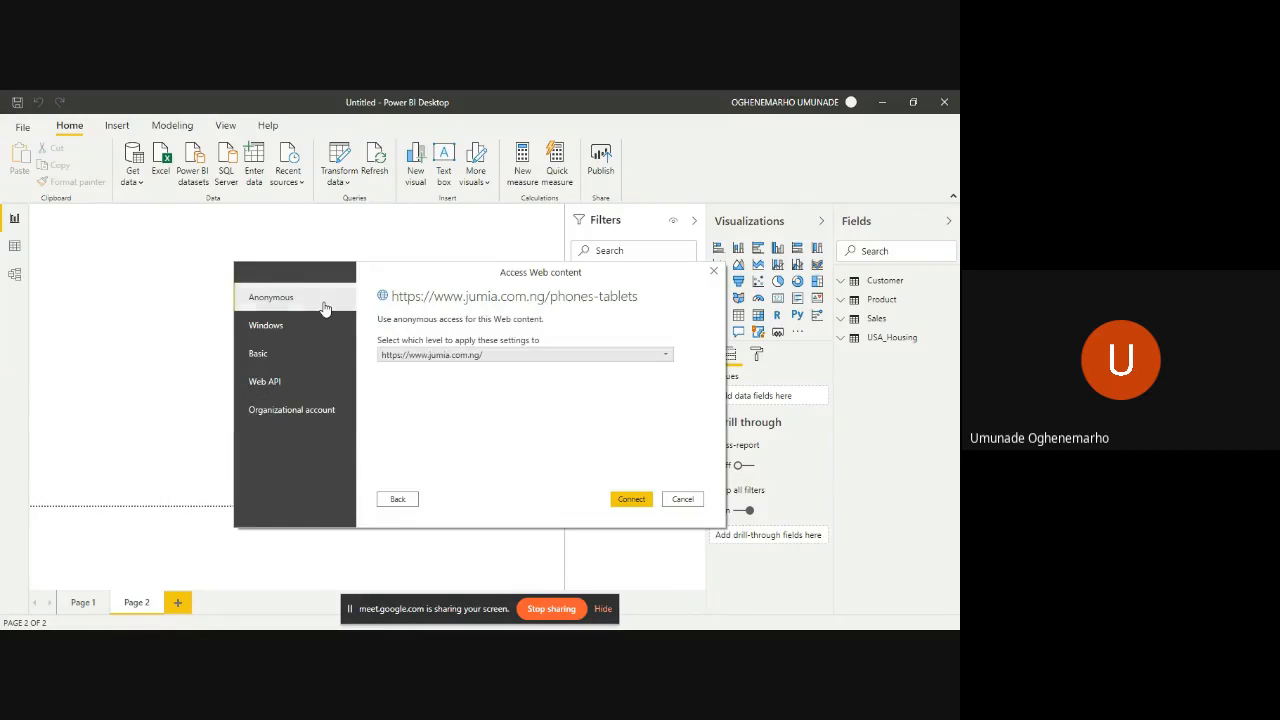
{"action": "left_click", "coordinate": [631, 499]}
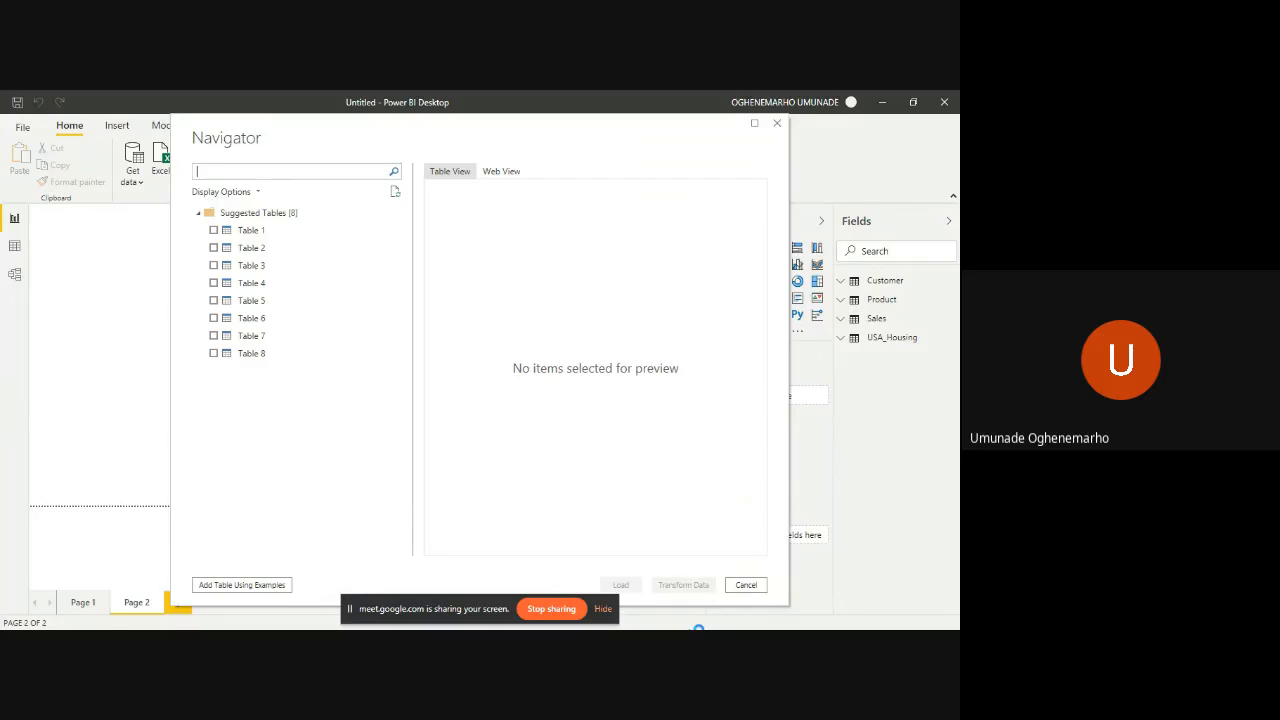
- Preview suggested Table 1 and examine its columns and rows of product data
{"action": "left_click", "coordinate": [262, 231]}
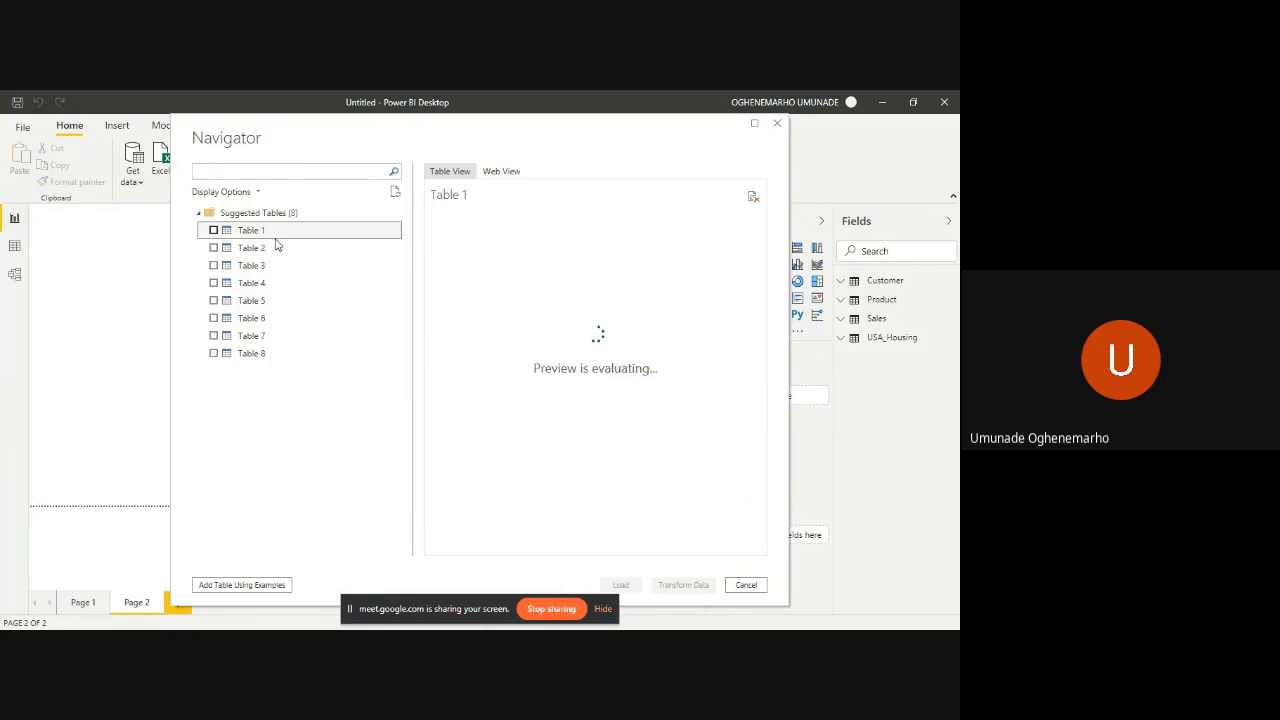
{"action": "scroll", "coordinate": [502, 296], "scroll_direction": "right", "scroll_amount": 5}
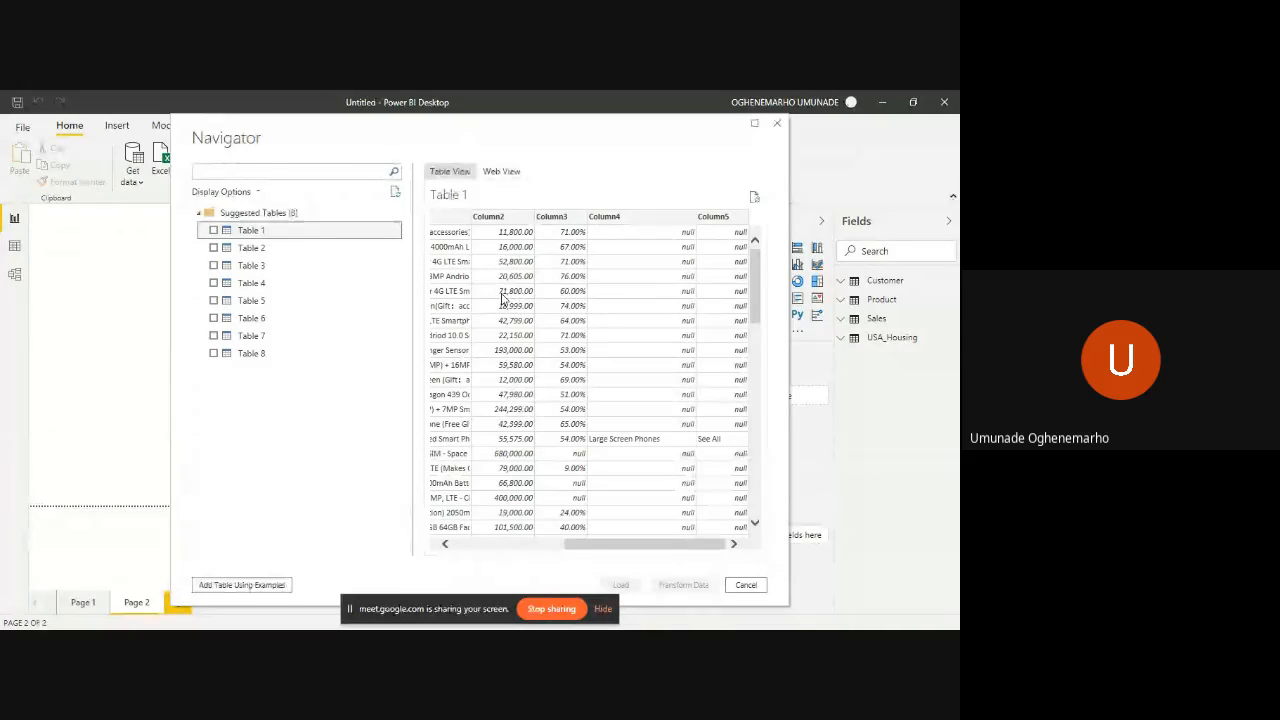
{"action": "scroll", "coordinate": [545, 290], "scroll_direction": "left", "scroll_amount": 2}
{"action": "scroll", "coordinate": [545, 290], "scroll_direction": "left", "scroll_amount": 3}
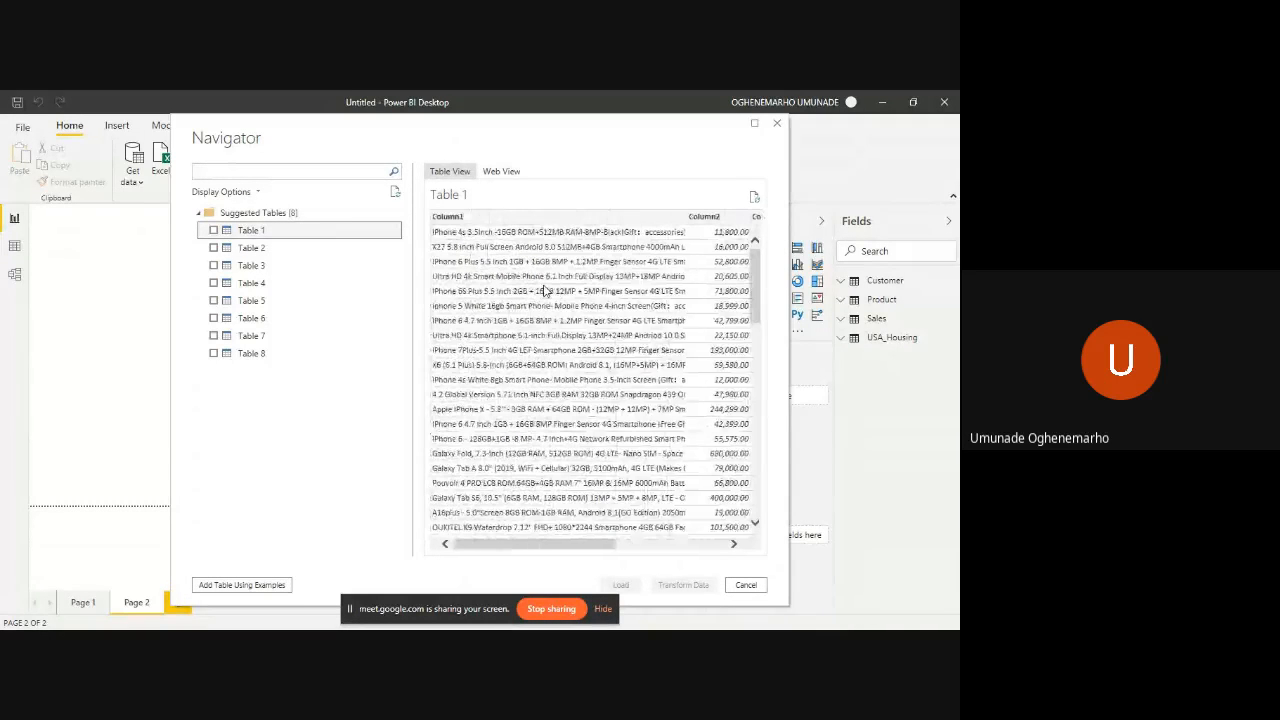
{"action": "scroll", "coordinate": [545, 290], "scroll_direction": "right", "scroll_amount": 5}
{"action": "scroll", "coordinate": [543, 289], "scroll_direction": "down", "scroll_amount": 10}
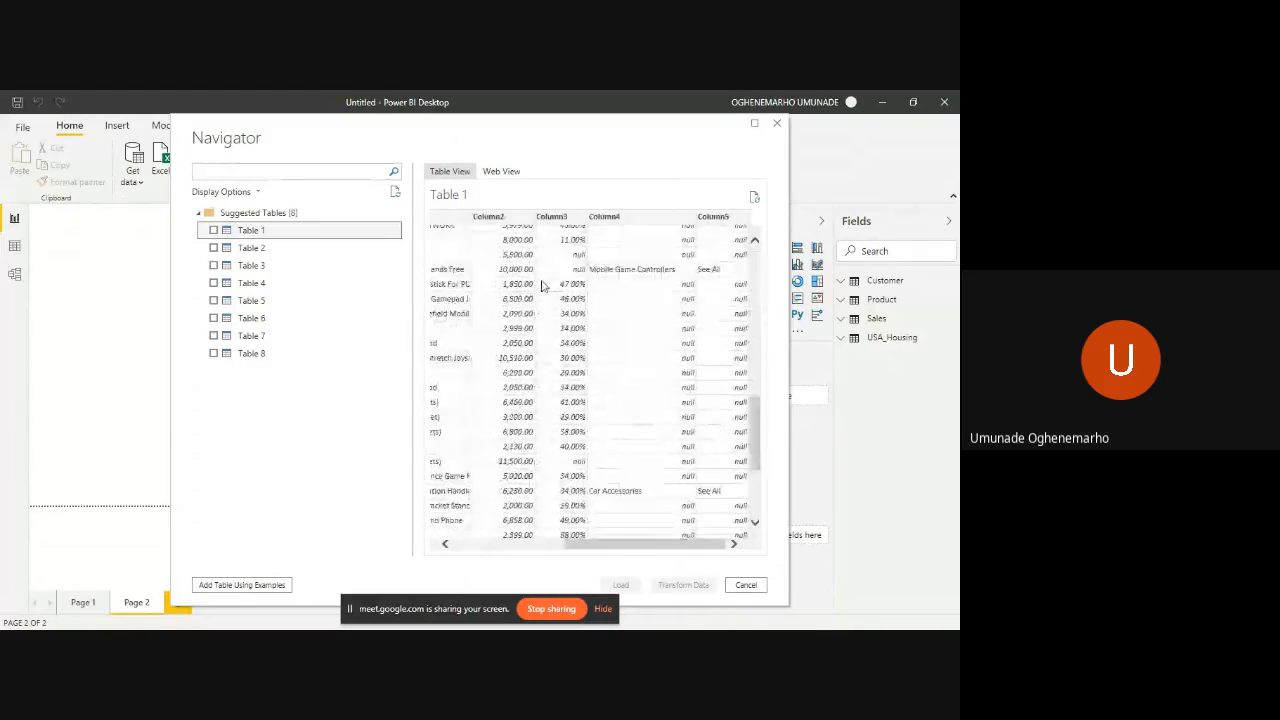
{"action": "scroll", "coordinate": [541, 286], "scroll_direction": "down", "scroll_amount": 4}
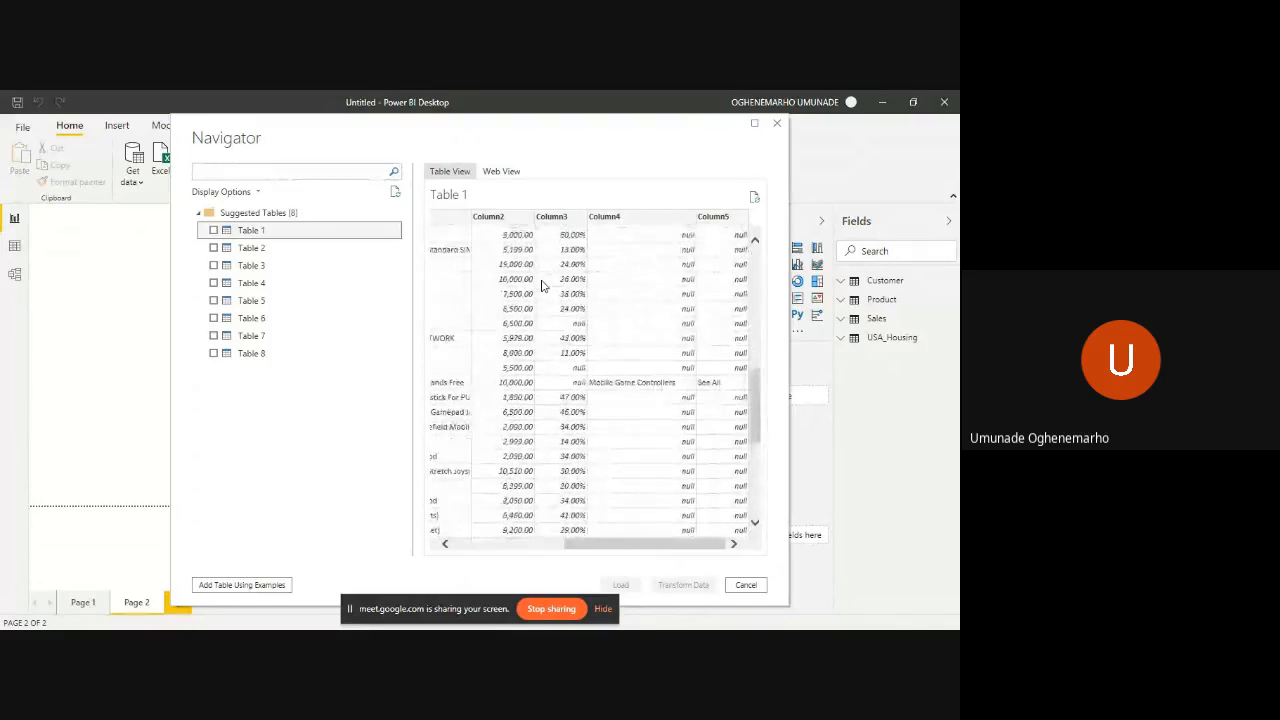
{"action": "scroll", "coordinate": [541, 286], "scroll_direction": "up", "scroll_amount": 12}
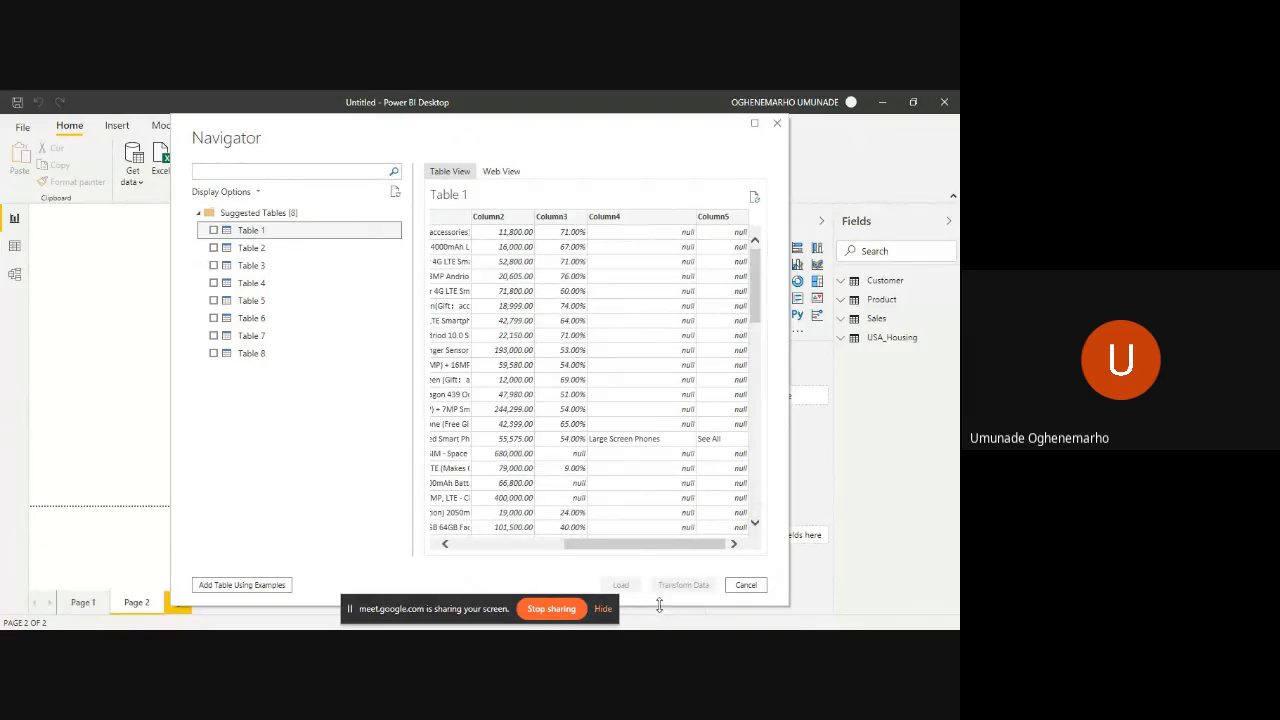
- Preview suggested Tables 2 through 8 one after another, examining the extra columns in Tables 3 and 6
{"action": "left_click", "coordinate": [326, 249]}
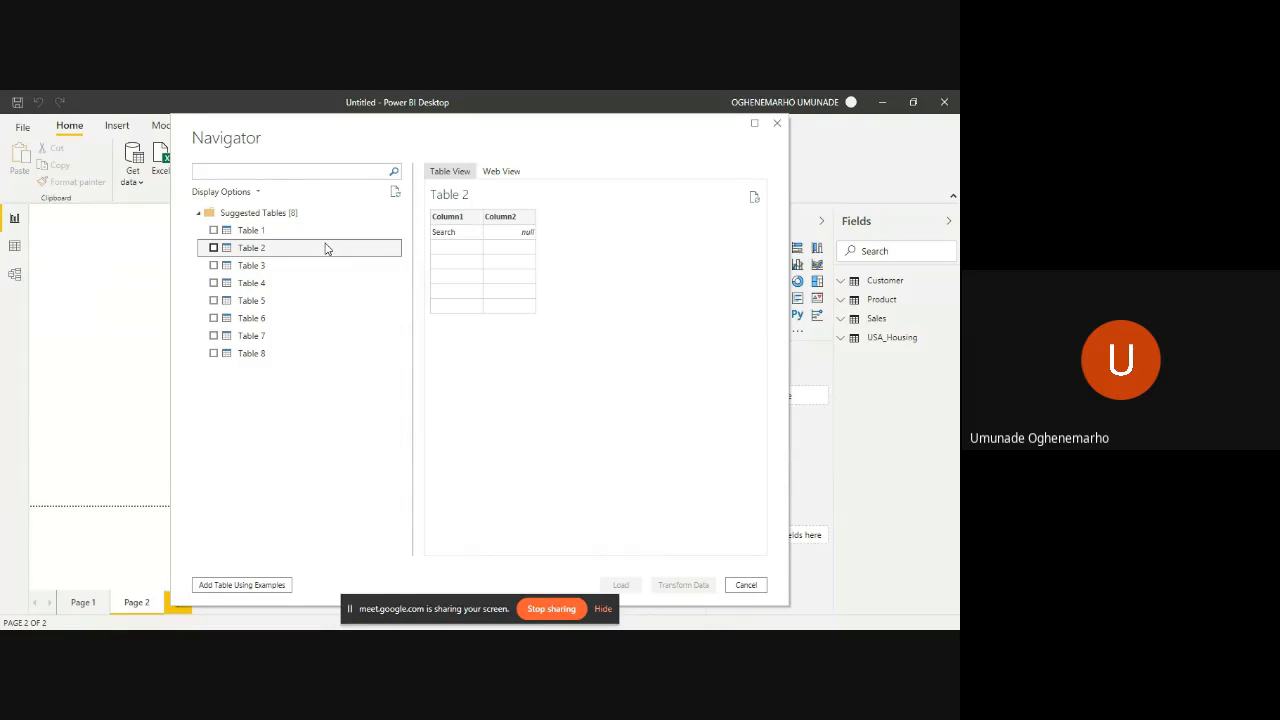
{"action": "left_click", "coordinate": [336, 268]}
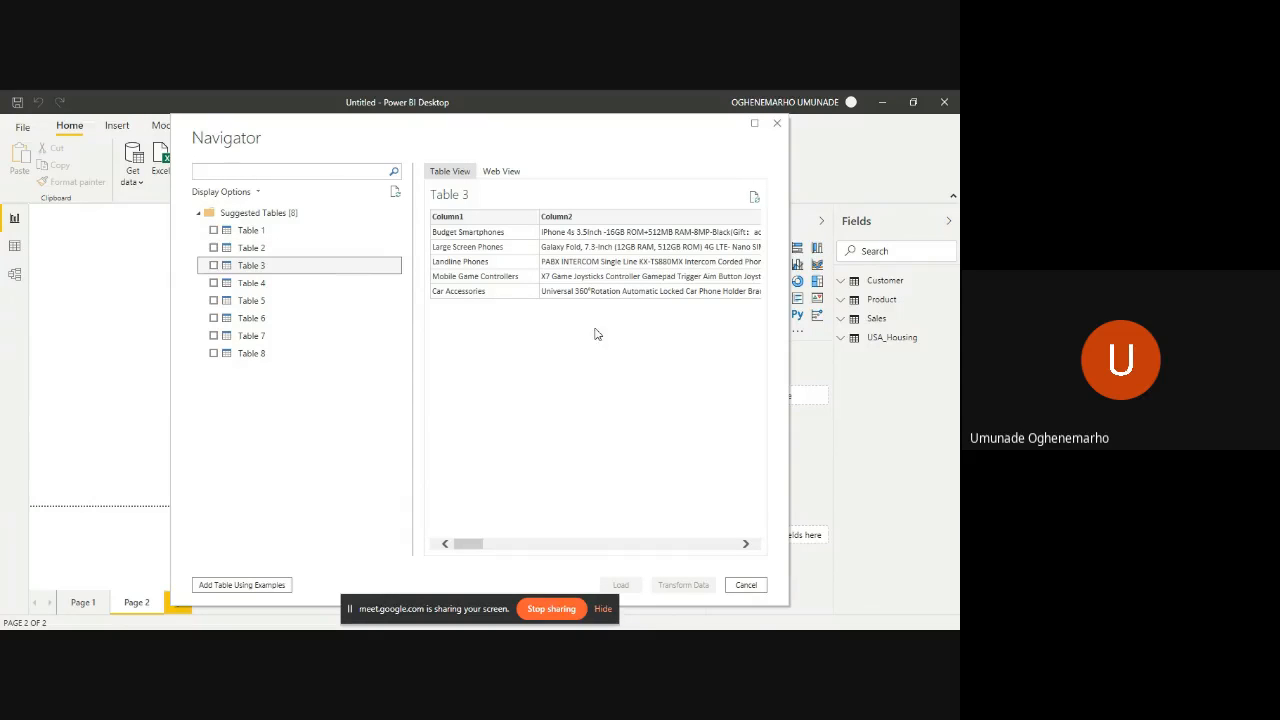
{"action": "scroll", "coordinate": [630, 335], "scroll_direction": "right", "scroll_amount": 6}
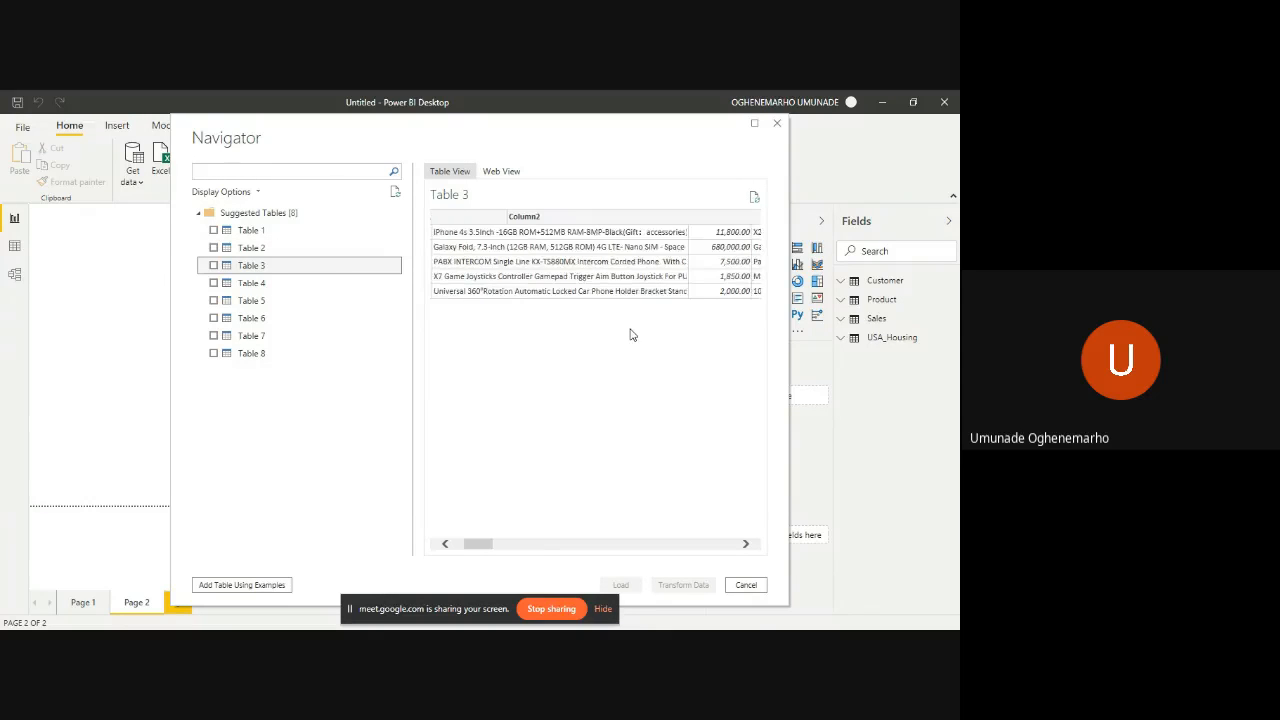
{"action": "scroll", "coordinate": [630, 335], "scroll_direction": "right", "scroll_amount": 6}
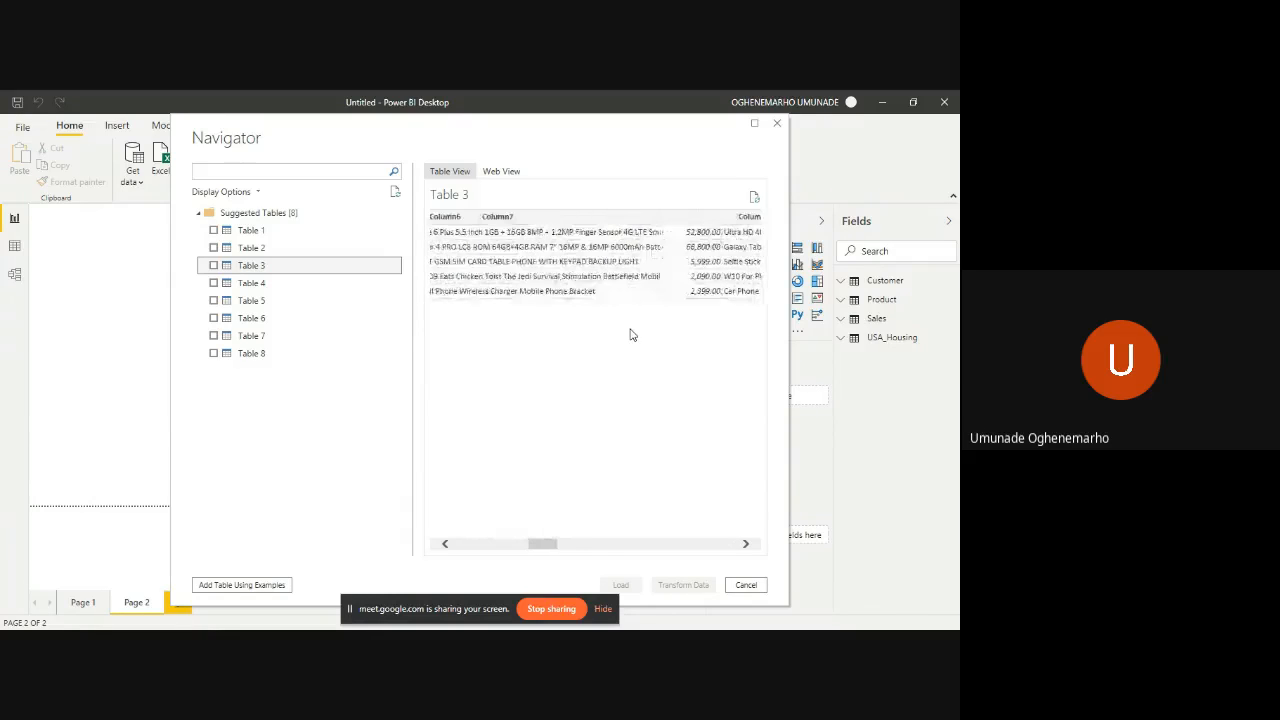
{"action": "left_click", "coordinate": [298, 287]}
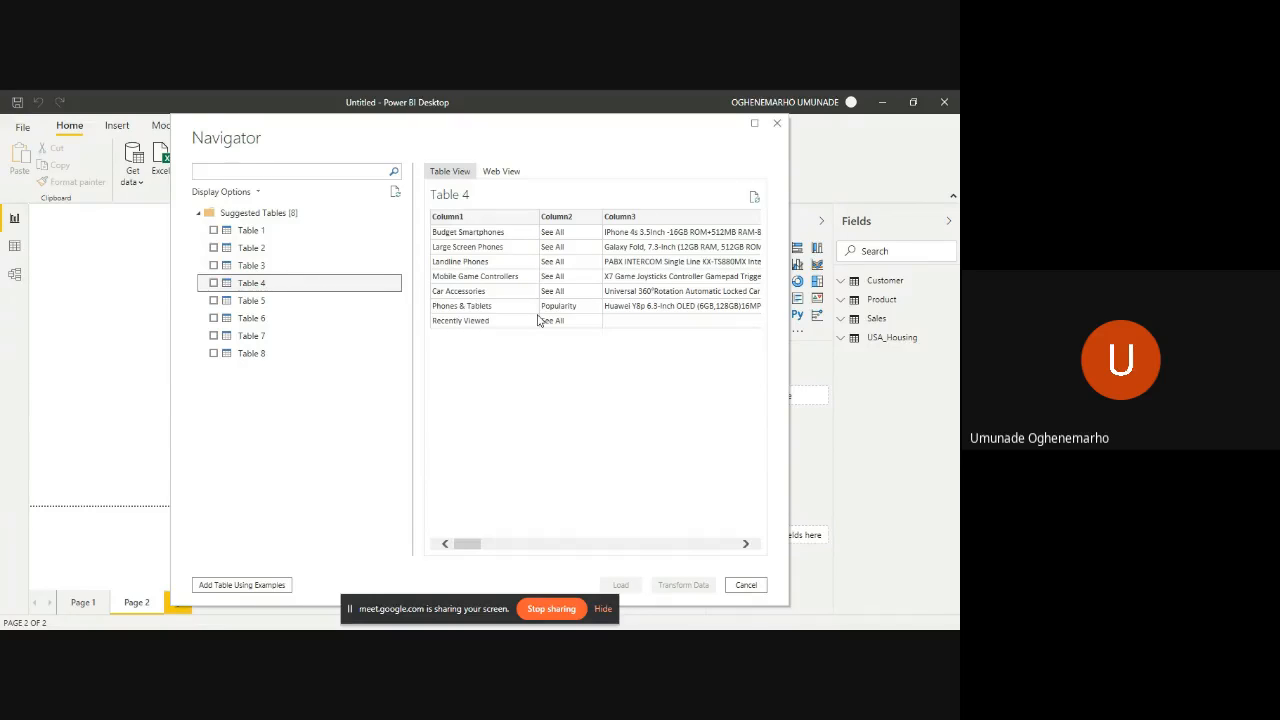
{"action": "left_click", "coordinate": [336, 304]}
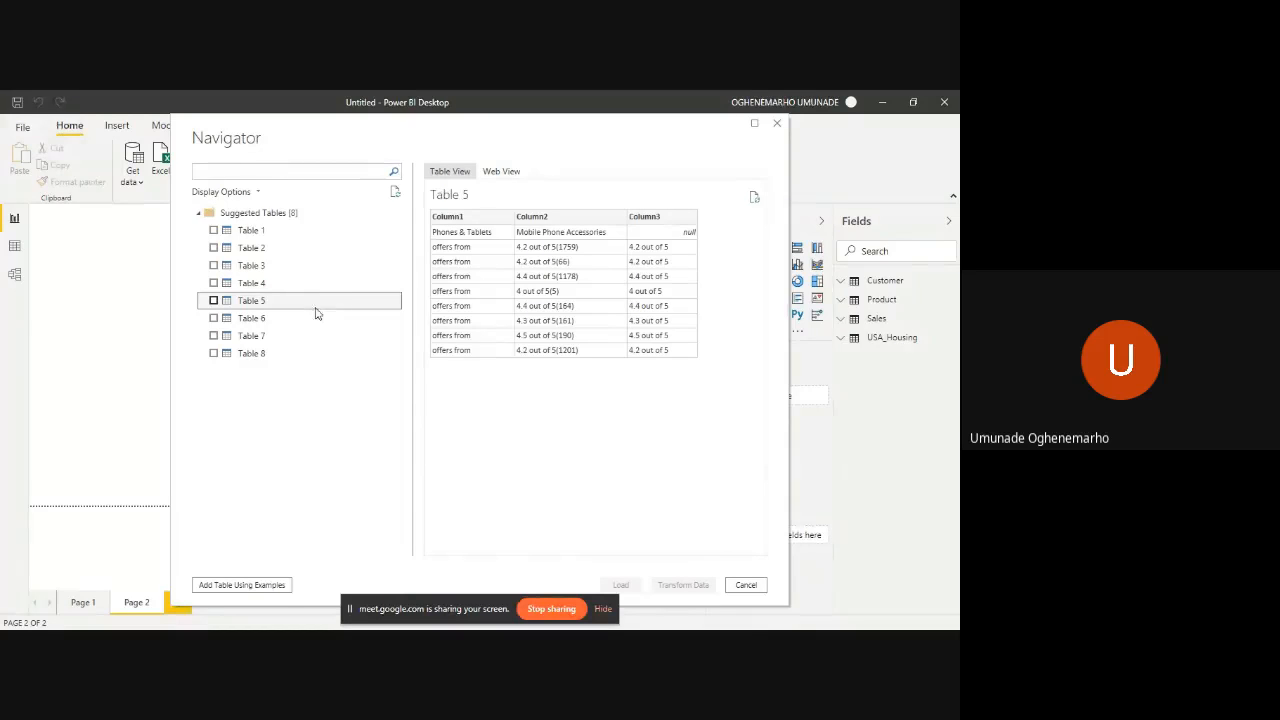
{"action": "left_click", "coordinate": [297, 320]}
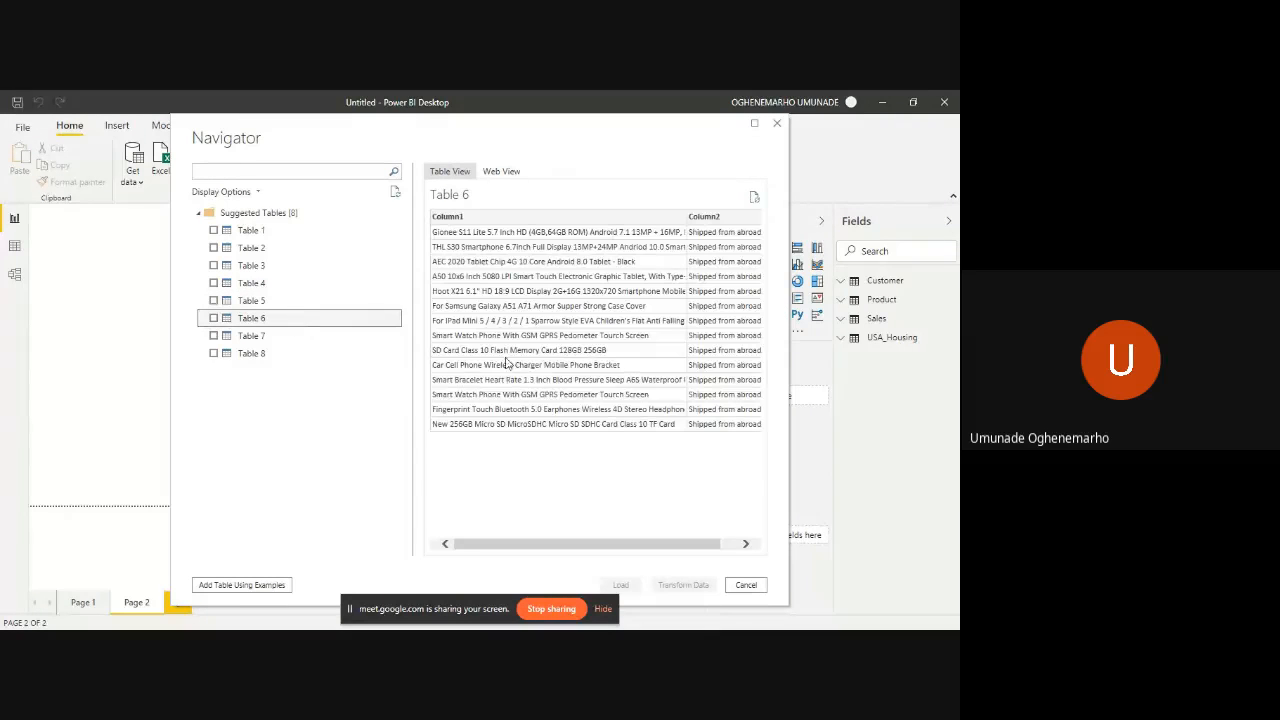
{"action": "scroll", "coordinate": [554, 356], "scroll_direction": "right", "scroll_amount": 1}
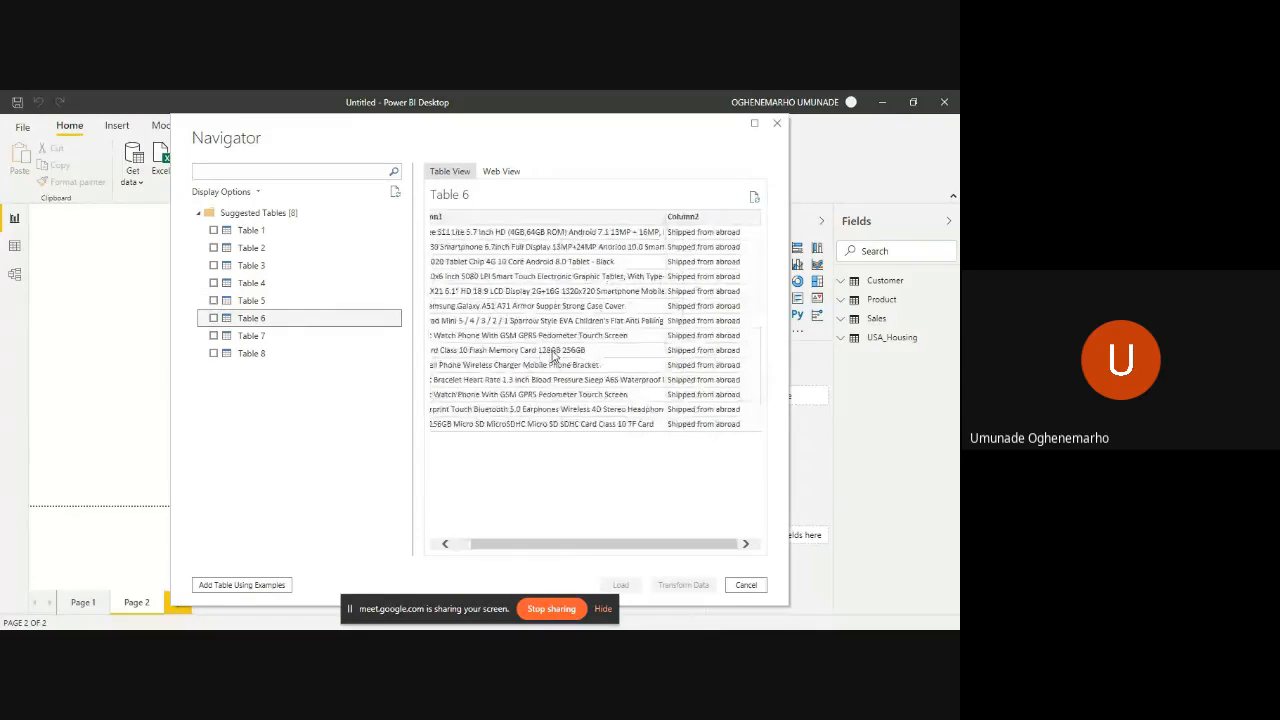
{"action": "scroll", "coordinate": [553, 356], "scroll_direction": "left", "scroll_amount": 1}
{"action": "left_click", "coordinate": [254, 336]}
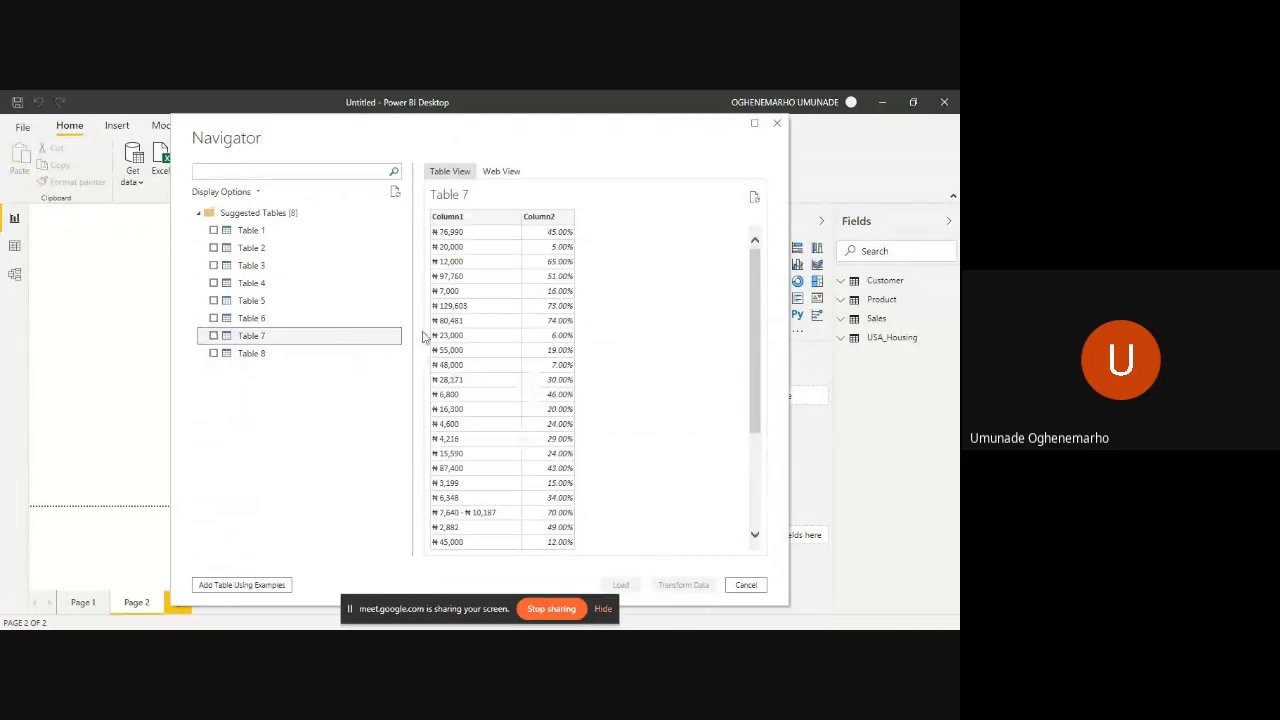
{"action": "left_click", "coordinate": [288, 356]}
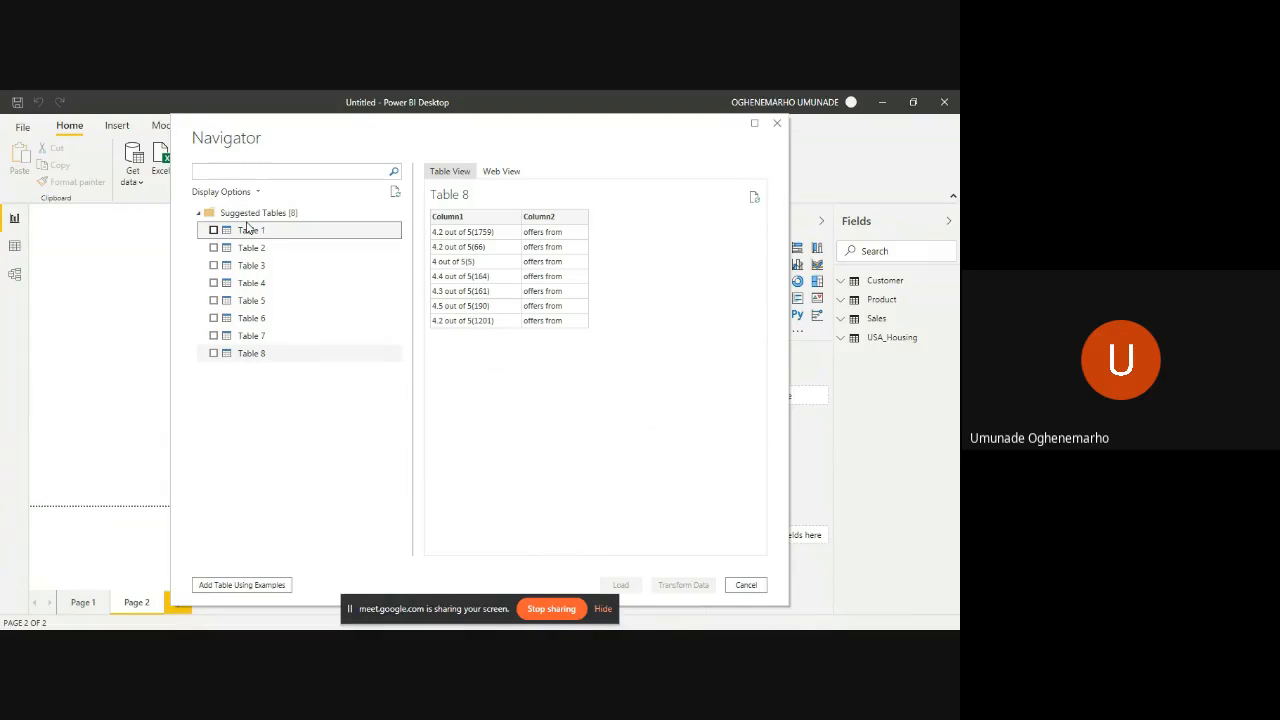
- Select Table 1 and browse the Phones & Tablets page in the Navigator's Web View
{"action": "left_click", "coordinate": [248, 230]}
{"action": "left_click", "coordinate": [501, 171]}
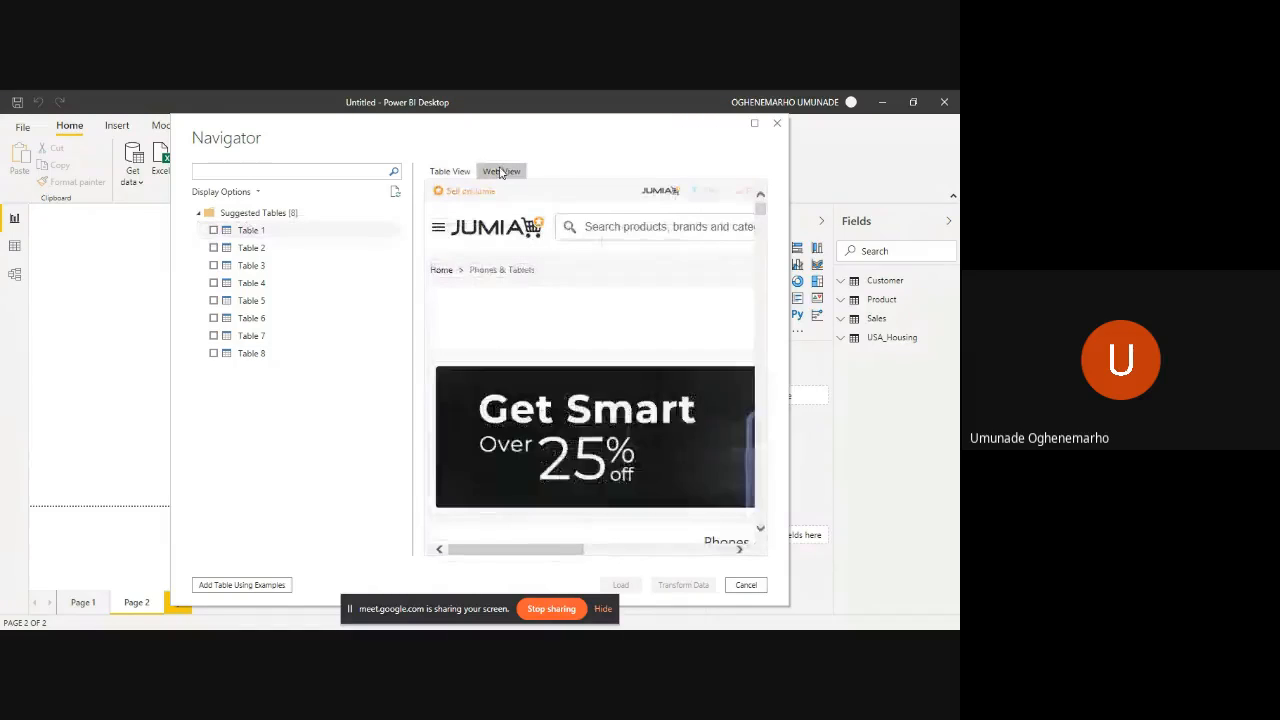
{"action": "scroll", "coordinate": [587, 448], "scroll_direction": "down", "scroll_amount": 3}
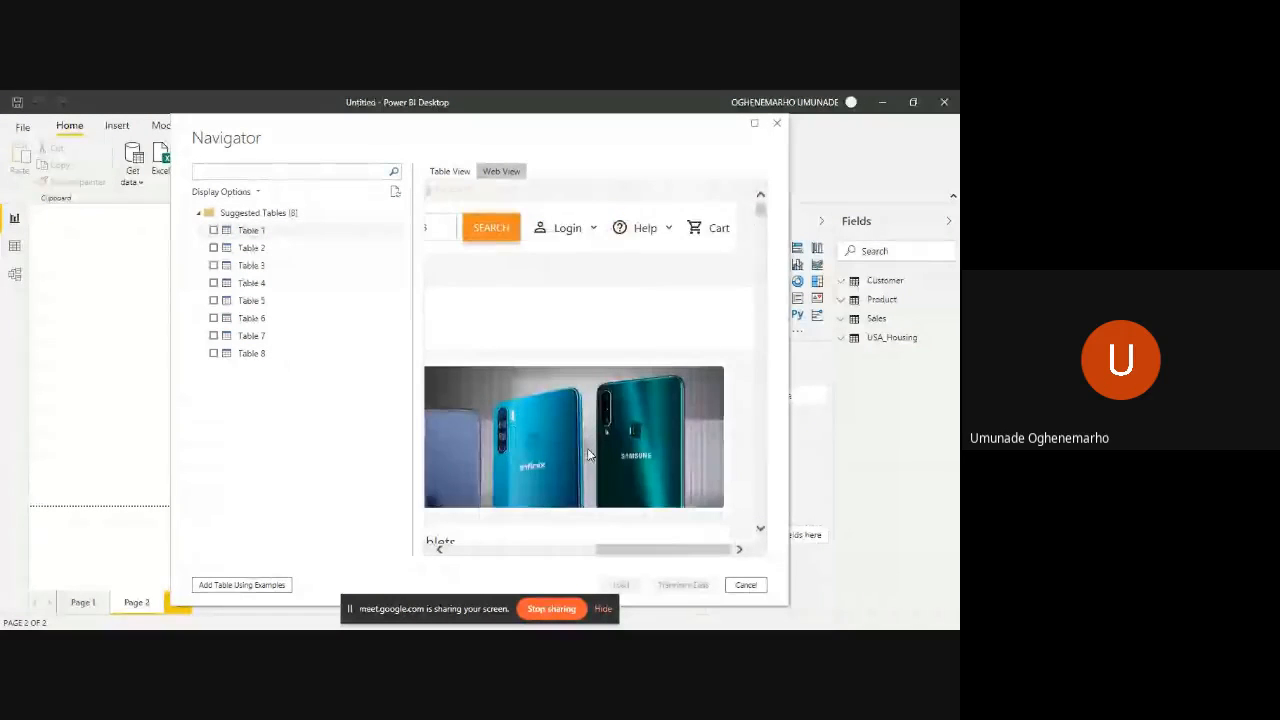
{"action": "scroll", "coordinate": [587, 448], "scroll_direction": "down", "scroll_amount": 5}
{"action": "scroll", "coordinate": [587, 455], "scroll_direction": "down", "scroll_amount": 5}
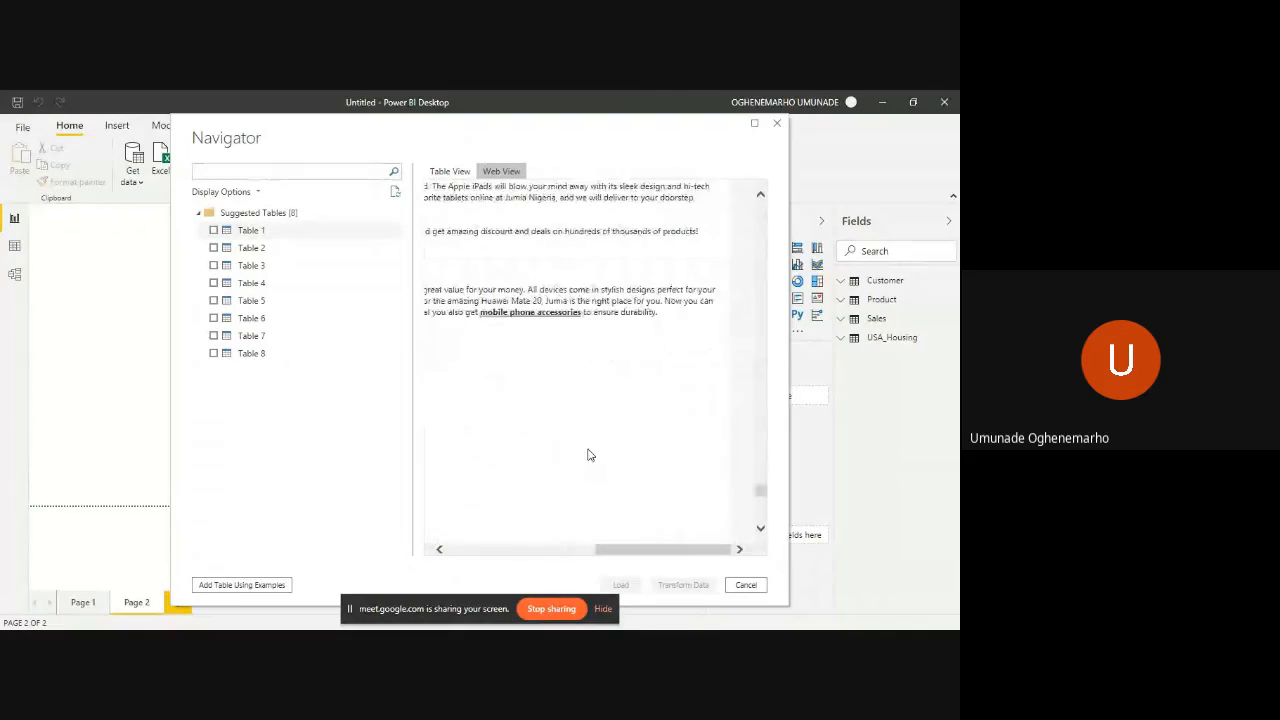
{"action": "scroll", "coordinate": [588, 452], "scroll_direction": "left", "scroll_amount": 1}
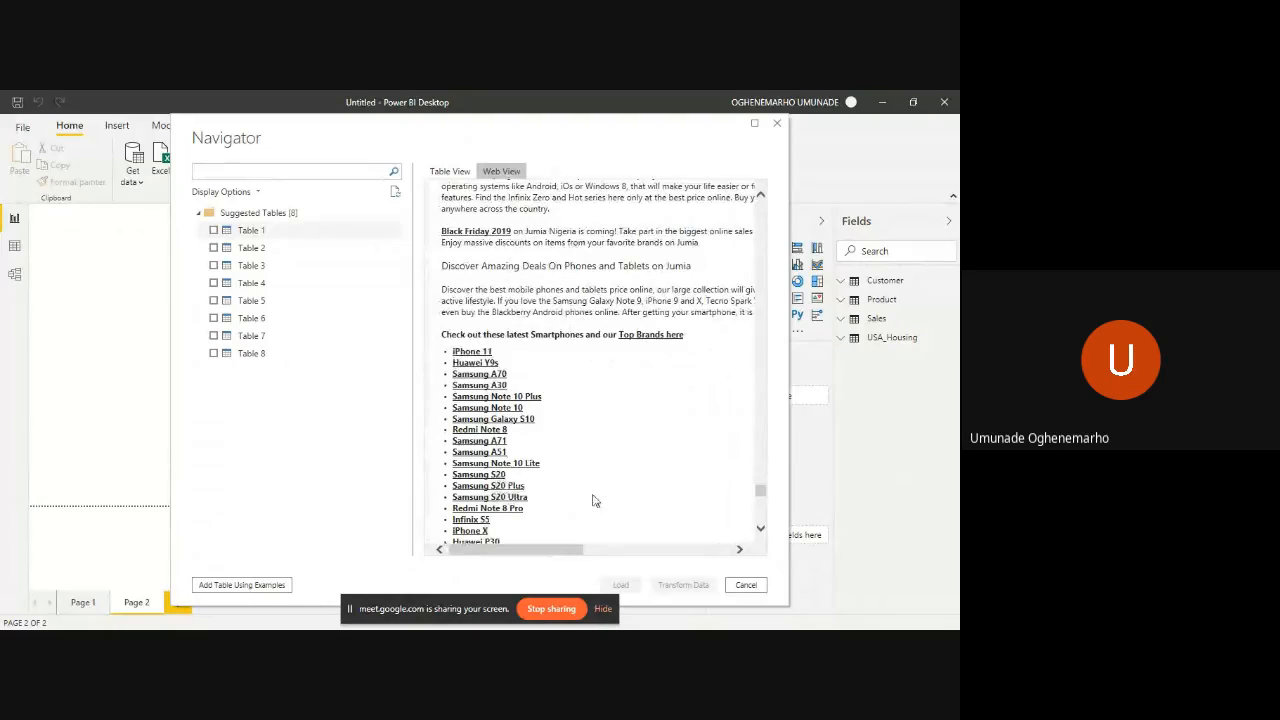
{"action": "scroll", "coordinate": [601, 541], "scroll_direction": "down", "scroll_amount": 7}
{"action": "scroll", "coordinate": [601, 541], "scroll_direction": "up", "scroll_amount": 10}
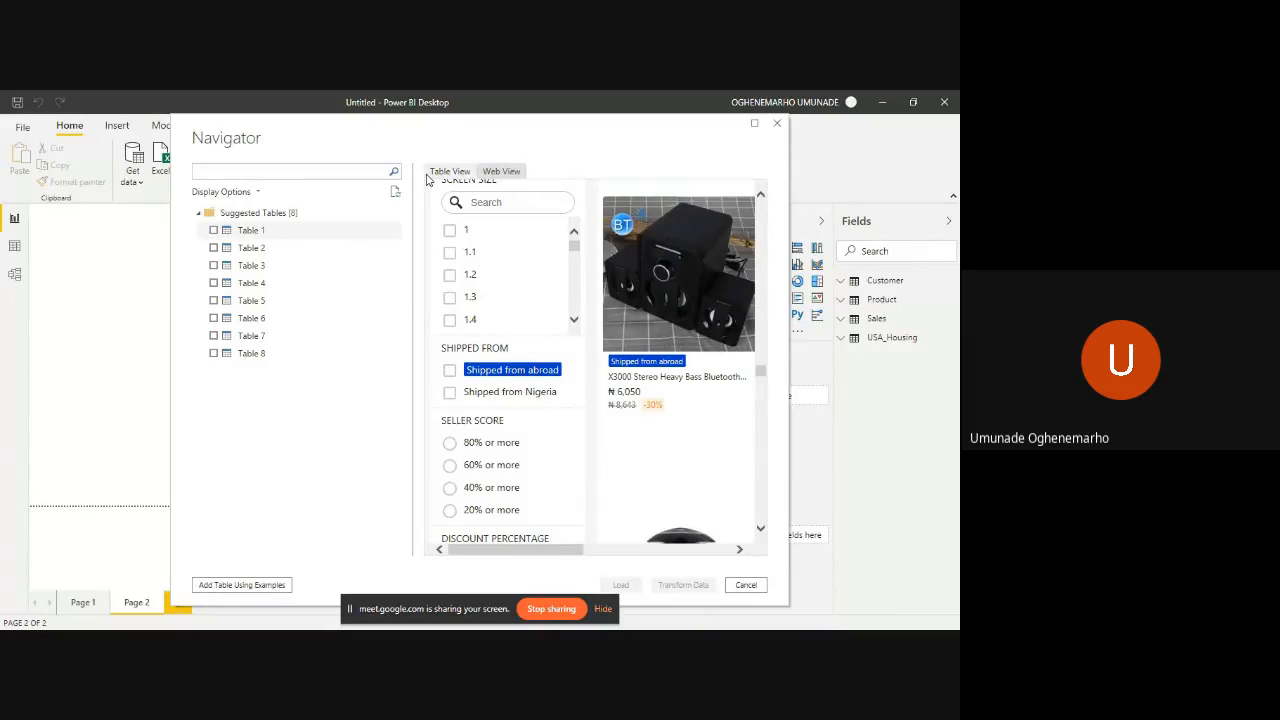
- Compare the suggested tables with the source page by switching between Table View and Web View for Tables 1 and 2
{"action": "left_click", "coordinate": [284, 234]}
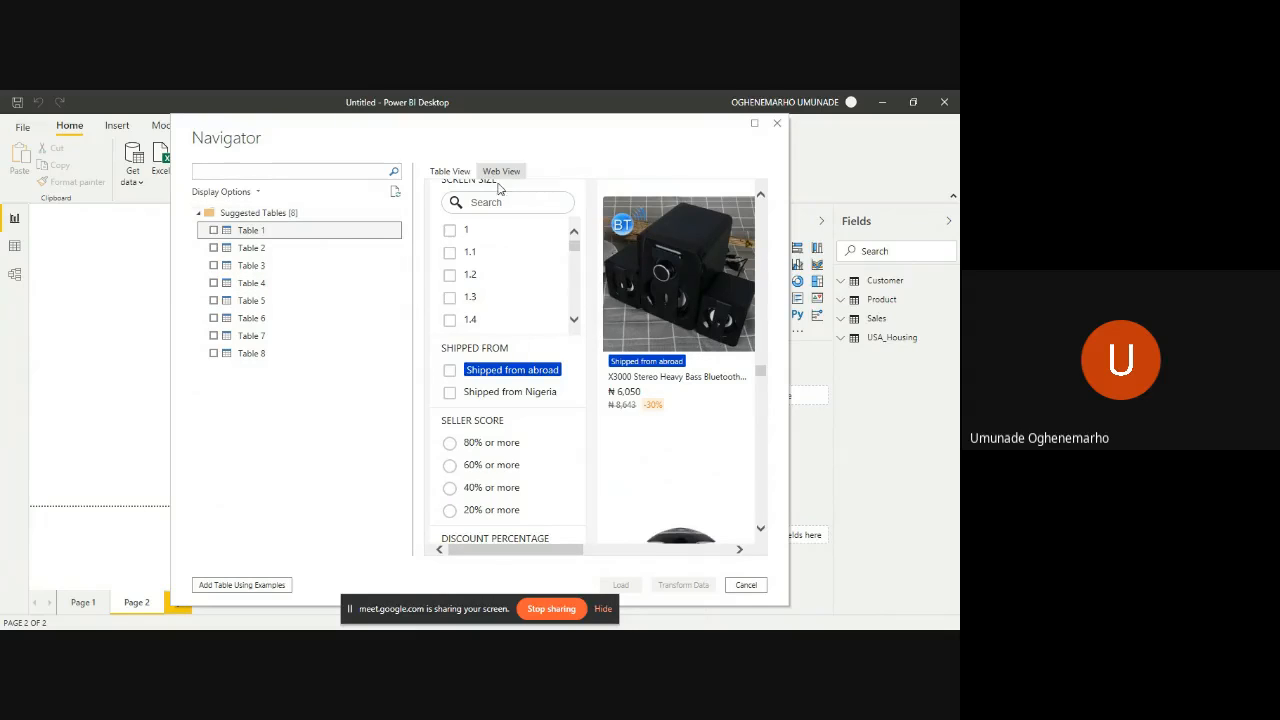
{"action": "left_click", "coordinate": [456, 174]}
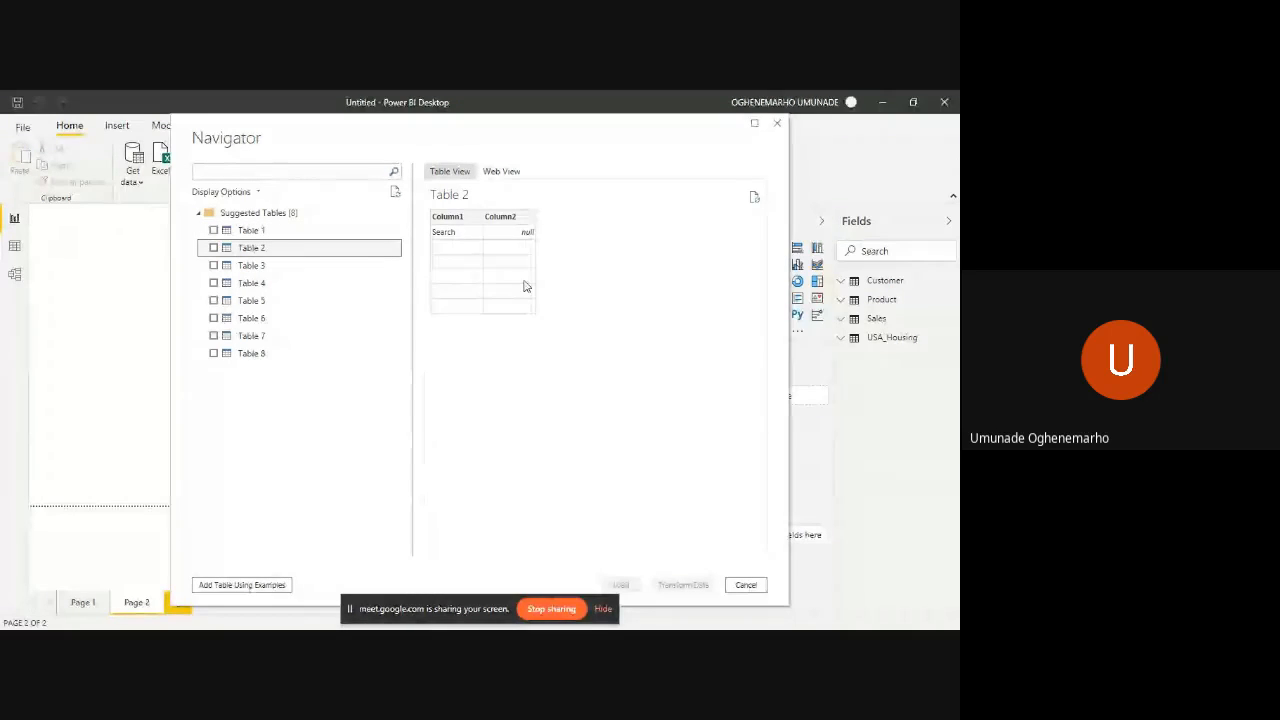
{"action": "left_click", "coordinate": [502, 172]}
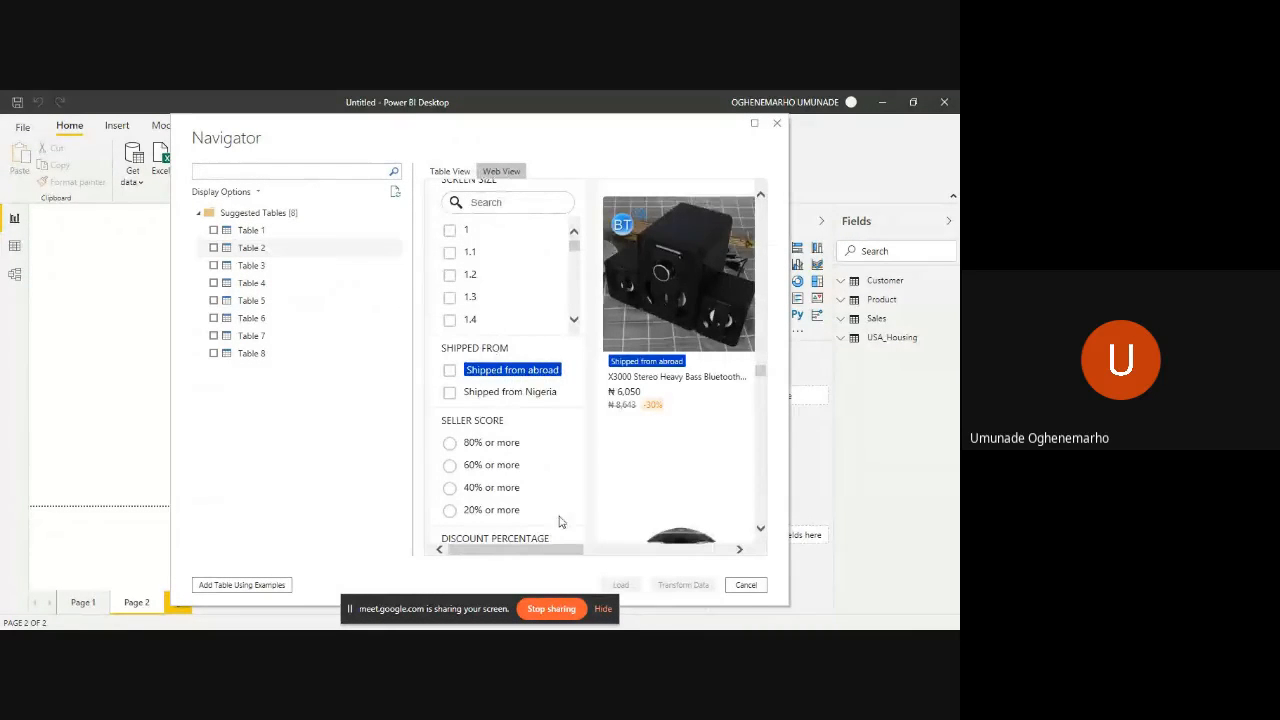
{"action": "scroll", "coordinate": [575, 505], "scroll_direction": "down", "scroll_amount": 3}
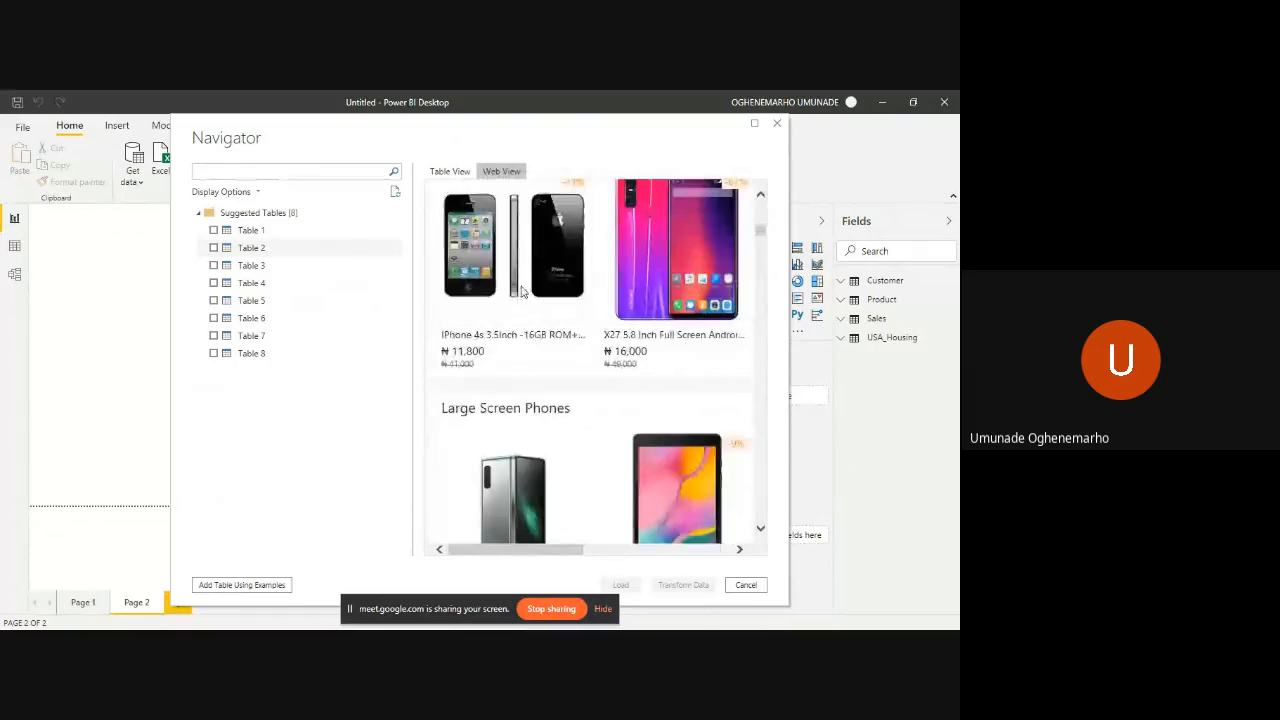
{"action": "left_click", "coordinate": [458, 173]}
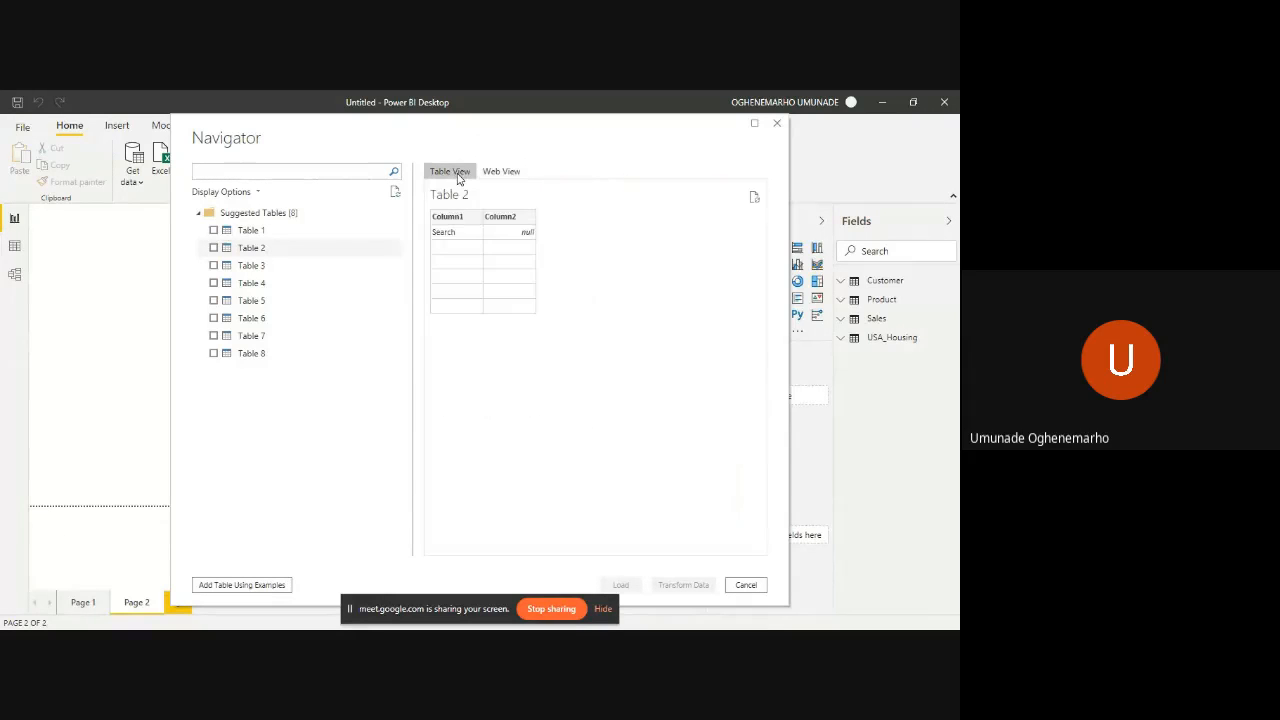
- Load only Table 1 from the Jumia page into the report and show the data model's table diagram
{"action": "left_click", "coordinate": [362, 236]}
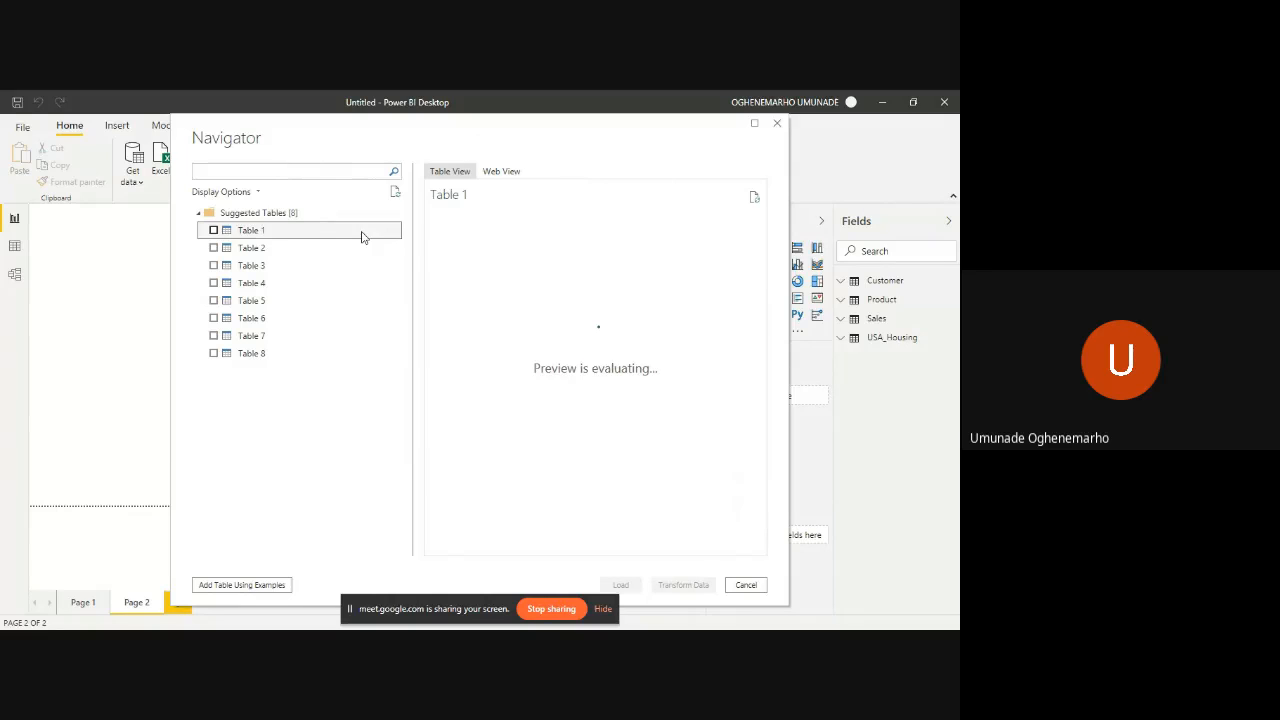
{"action": "left_click", "coordinate": [213, 230]}
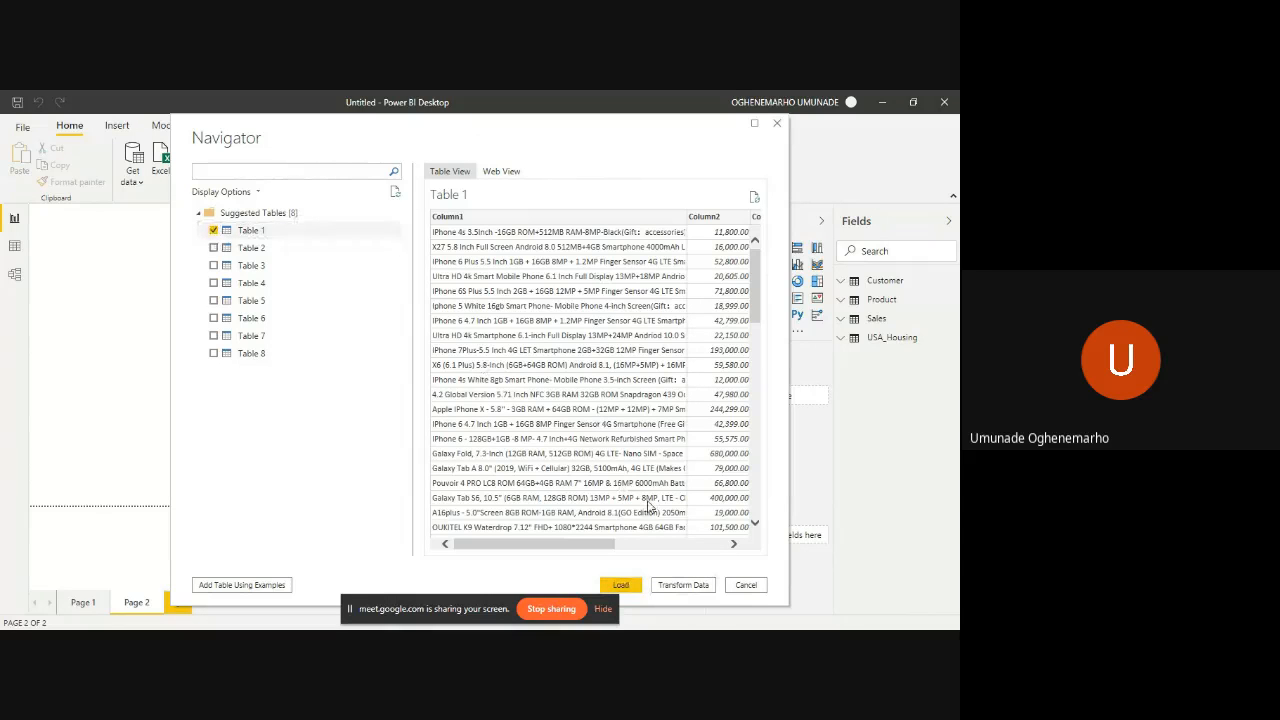
{"action": "left_click", "coordinate": [634, 590]}
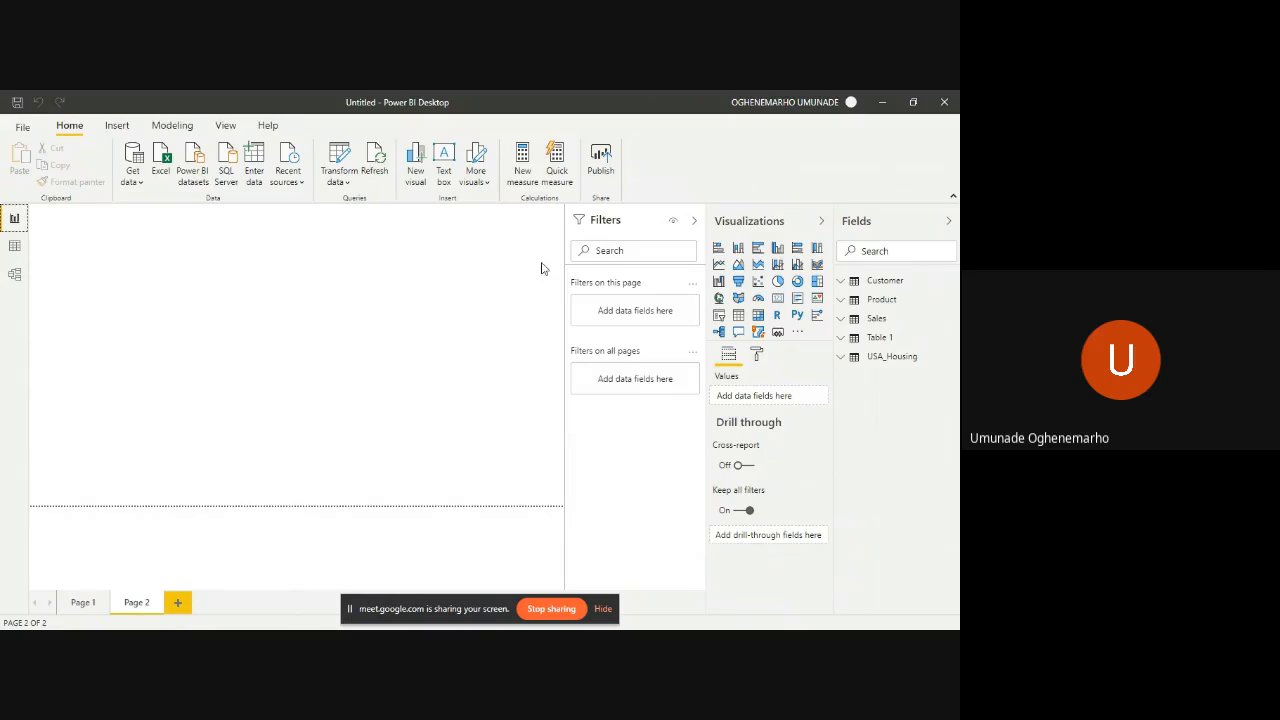
{"action": "left_click", "coordinate": [17, 279]}
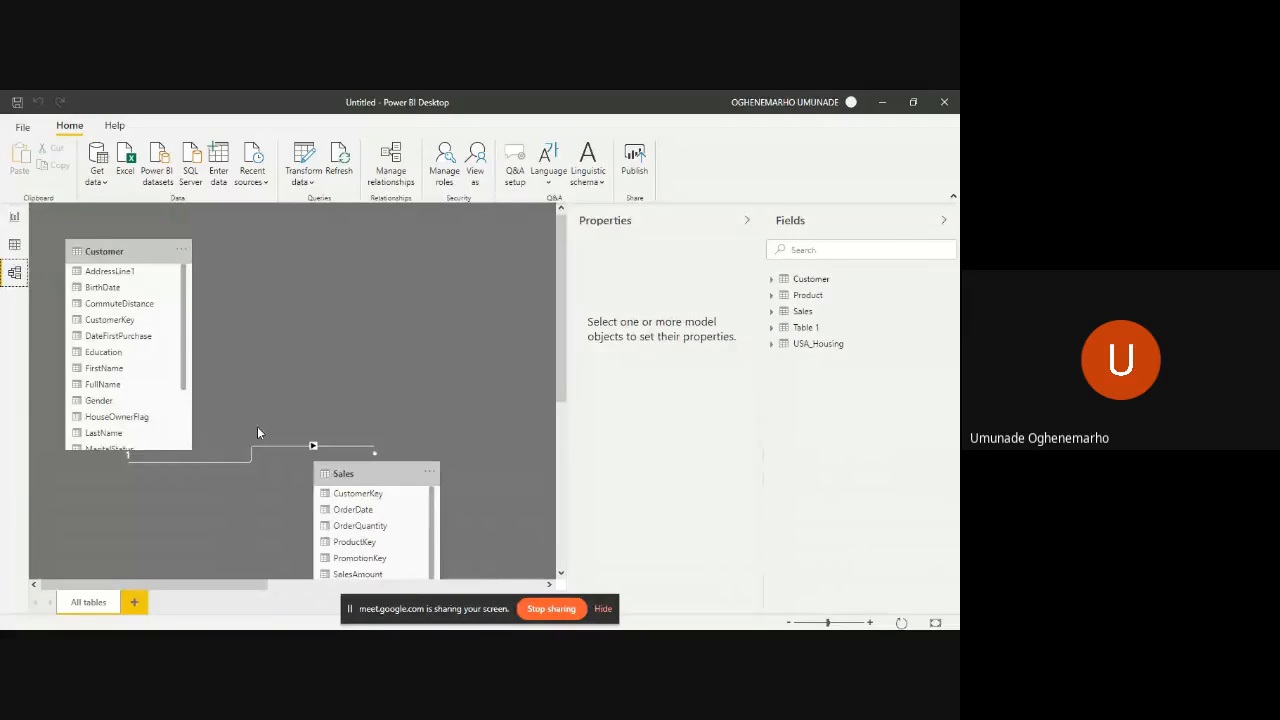
- Switch to the Google Meet call in the browser and stop sharing the screen
{"action": "key", "text": "alt+Tab"}
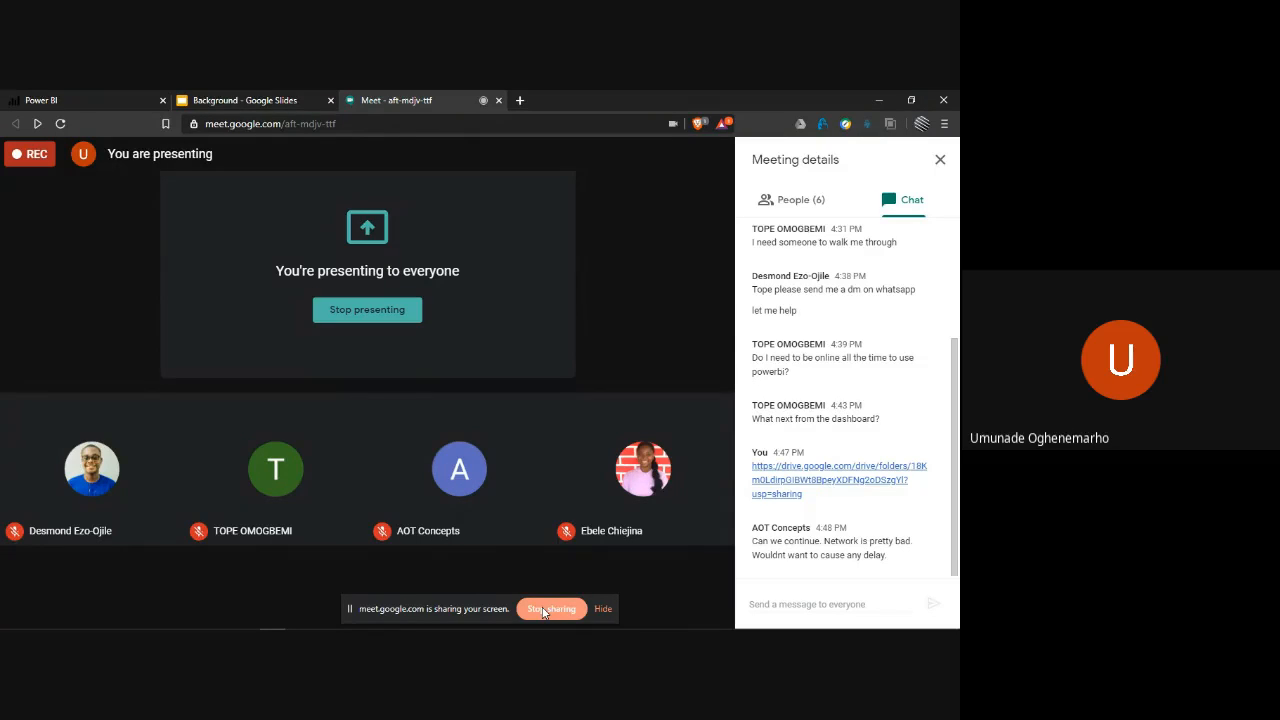
{"action": "left_click", "coordinate": [543, 609]}
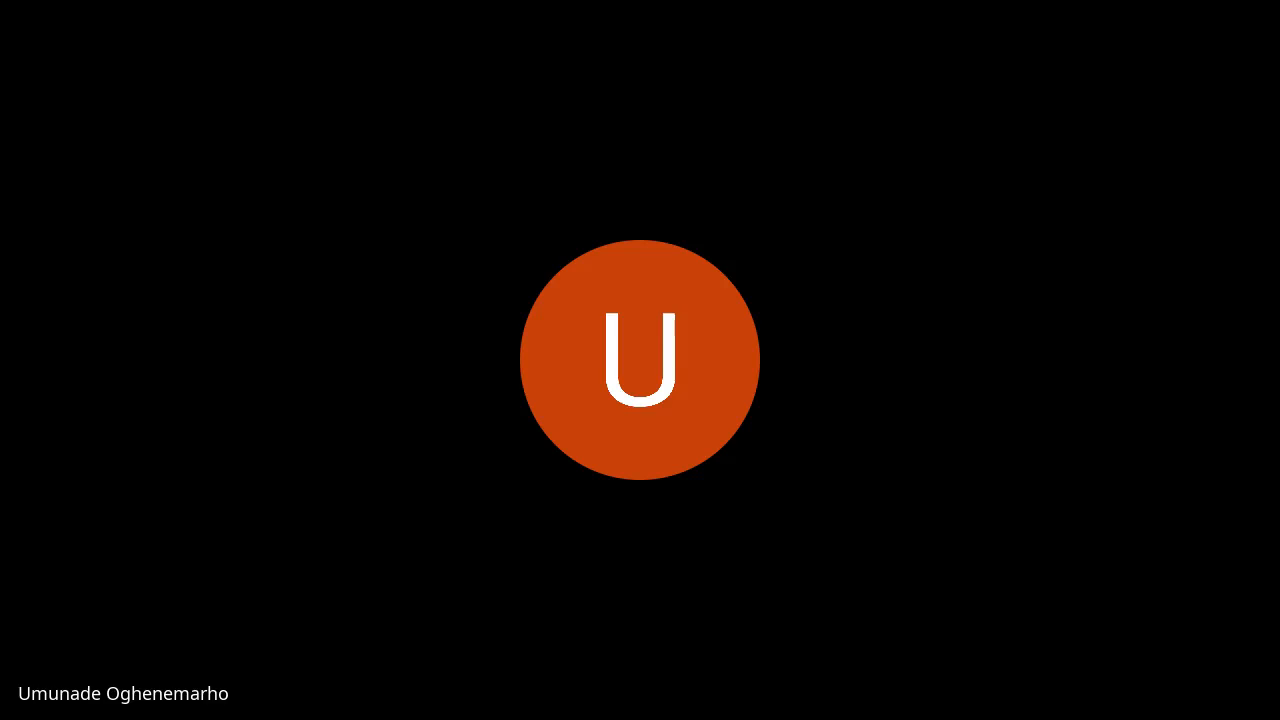
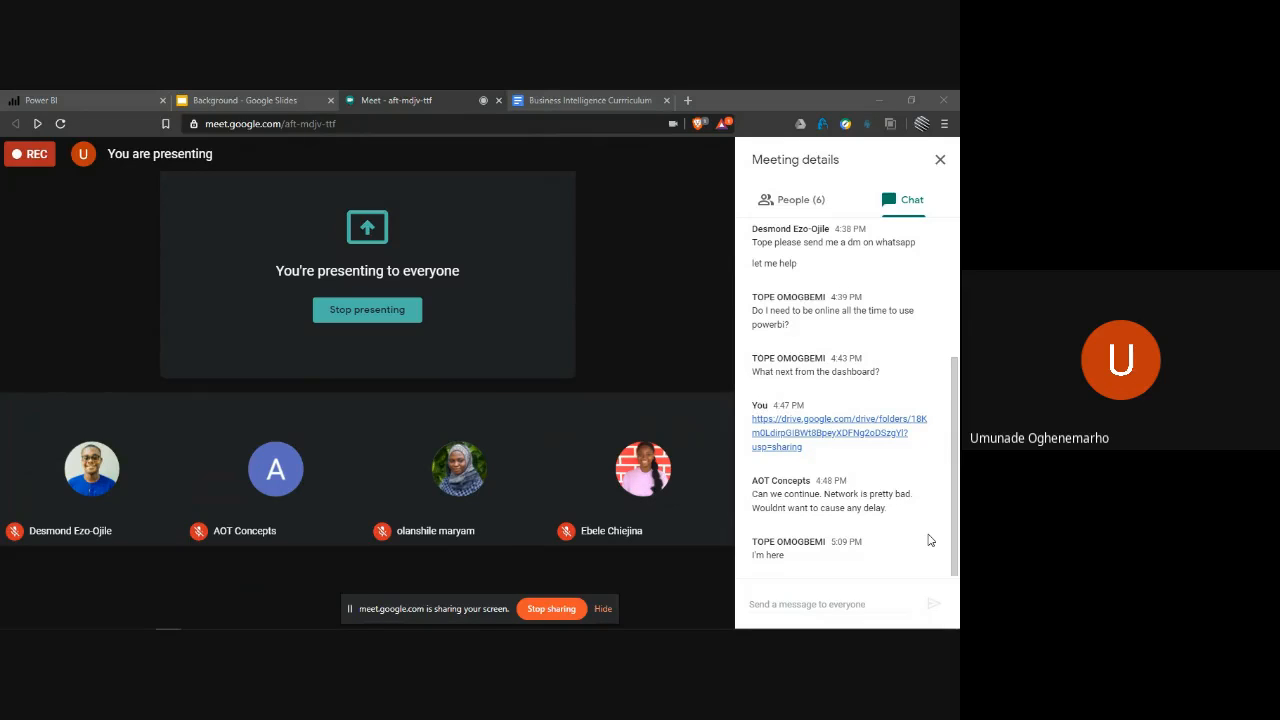
- Switch to Power Query Editor and review the available Get Data connectors and the current file's data source settings
{"action": "key", "text": "alt+Tab"}
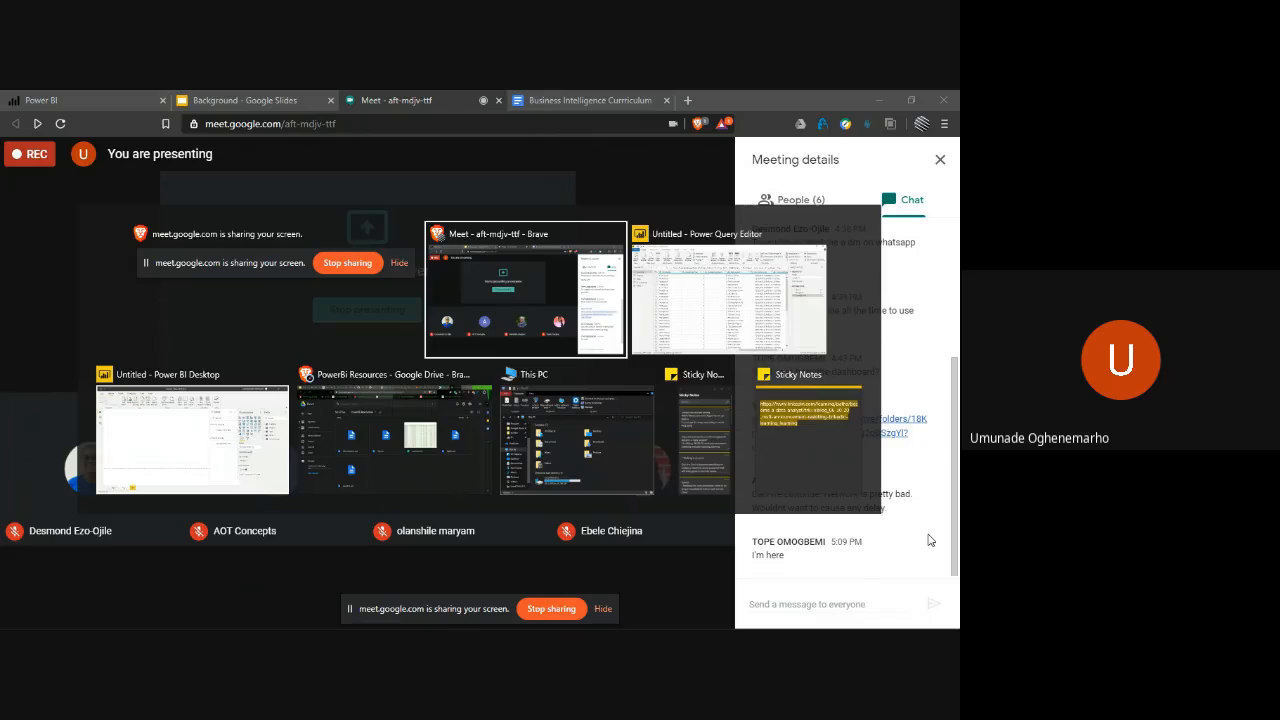
{"action": "key", "text": "alt+Tab"}
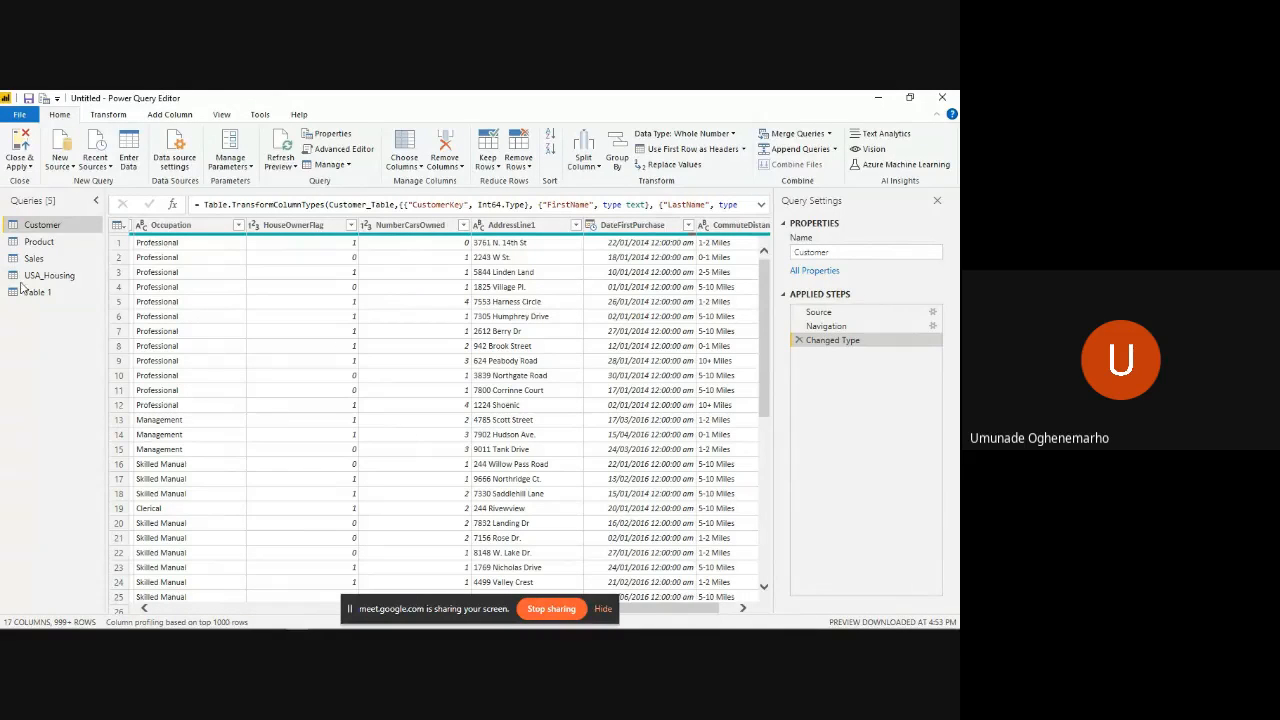
{"action": "left_click", "coordinate": [58, 150]}
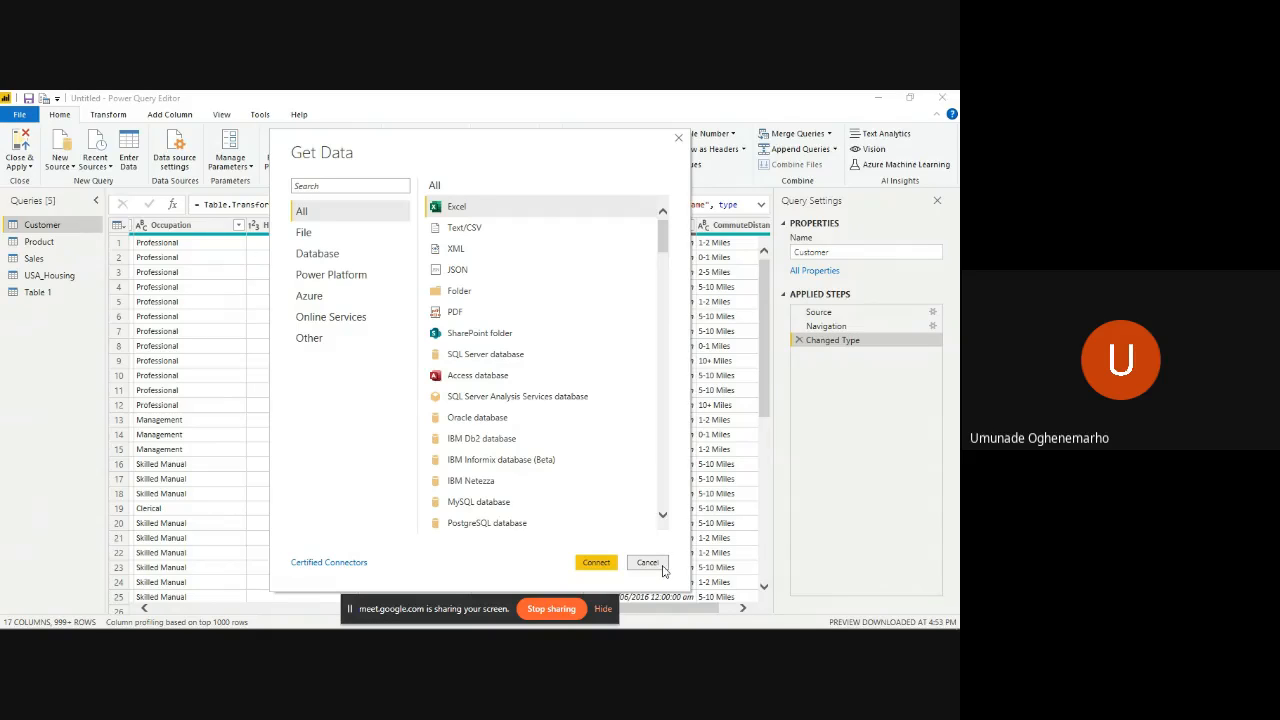
{"action": "left_click", "coordinate": [648, 563]}
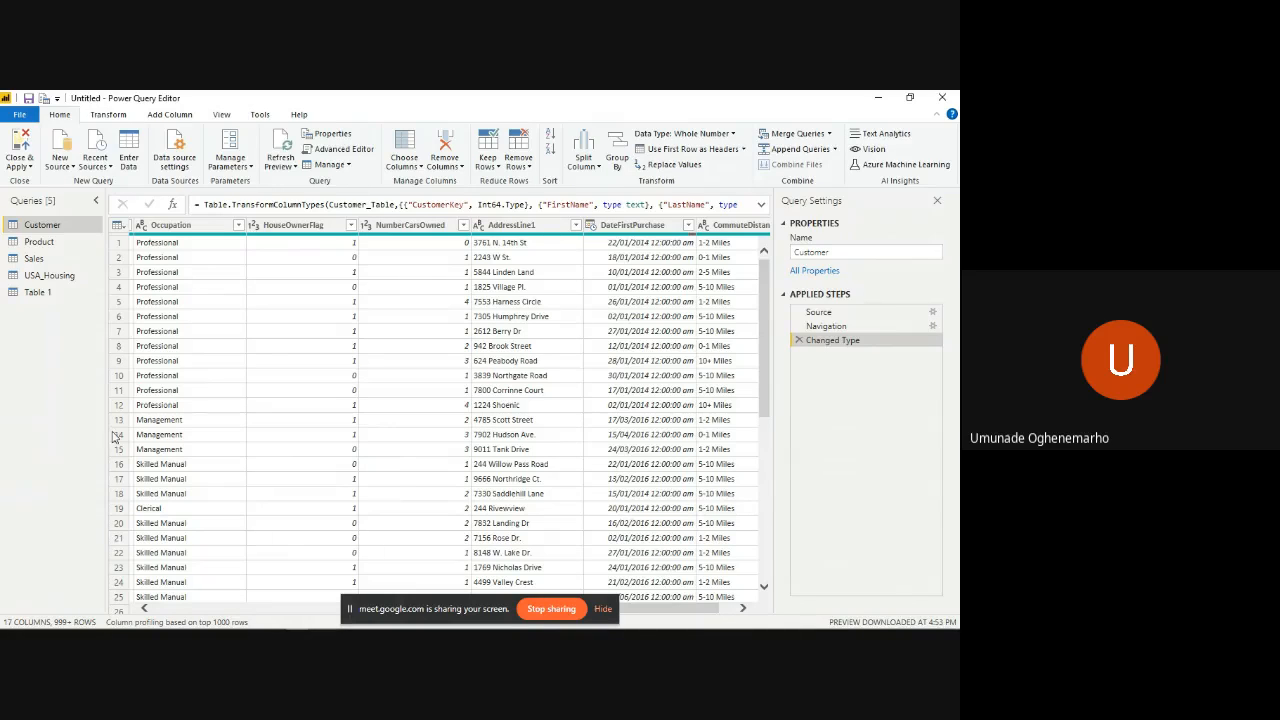
{"action": "left_click", "coordinate": [173, 147]}
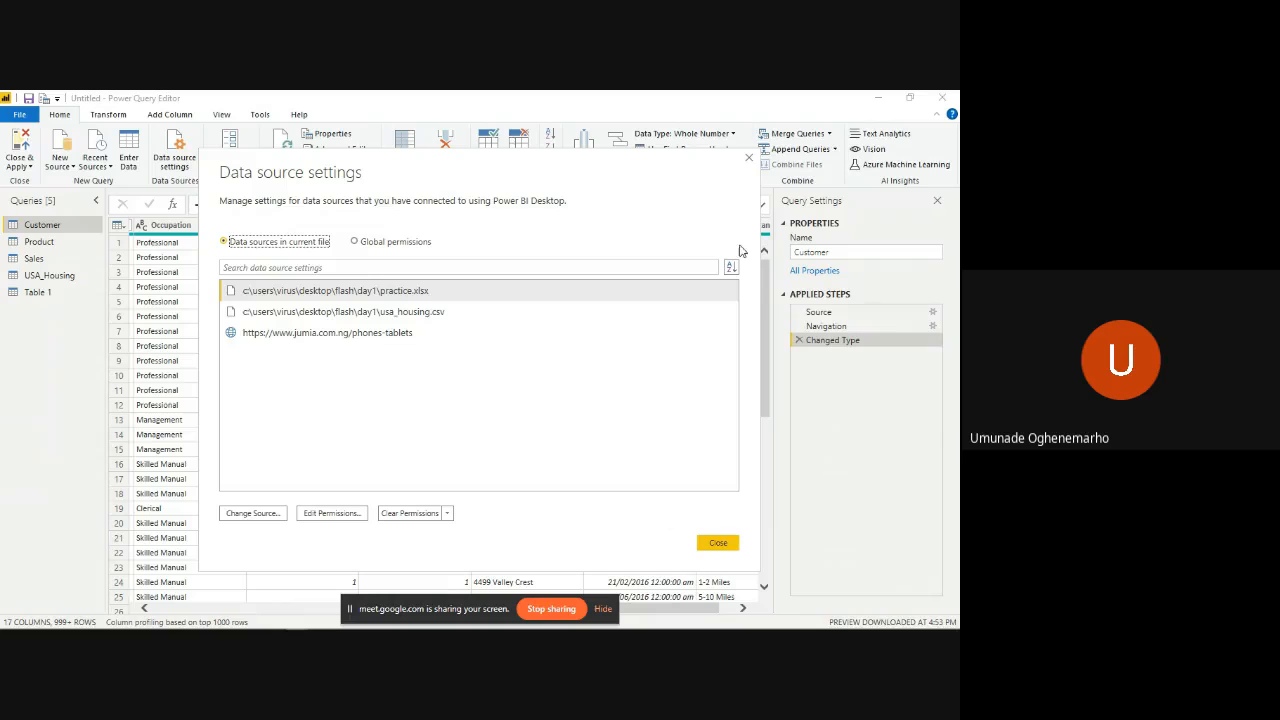
{"action": "left_click", "coordinate": [748, 158]}
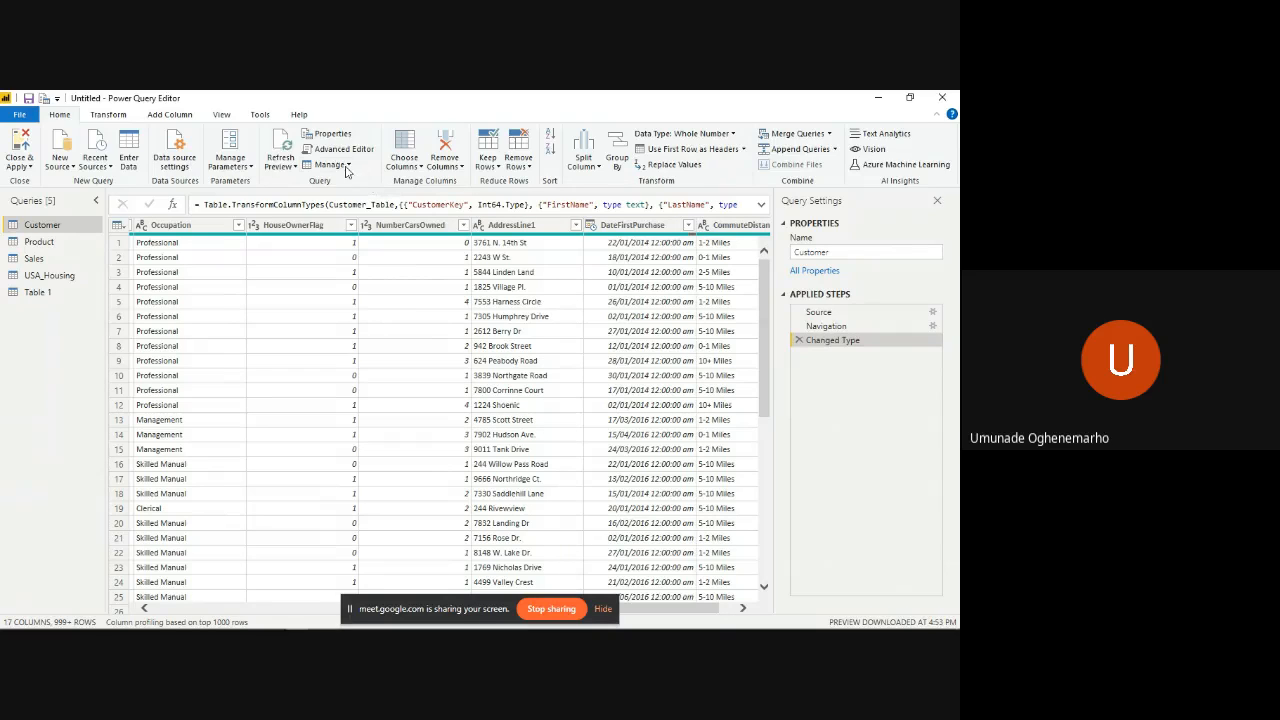
- Review the query management options and open the Azure Machine Learning models browser, closing it without signing in
{"action": "left_click", "coordinate": [347, 166]}
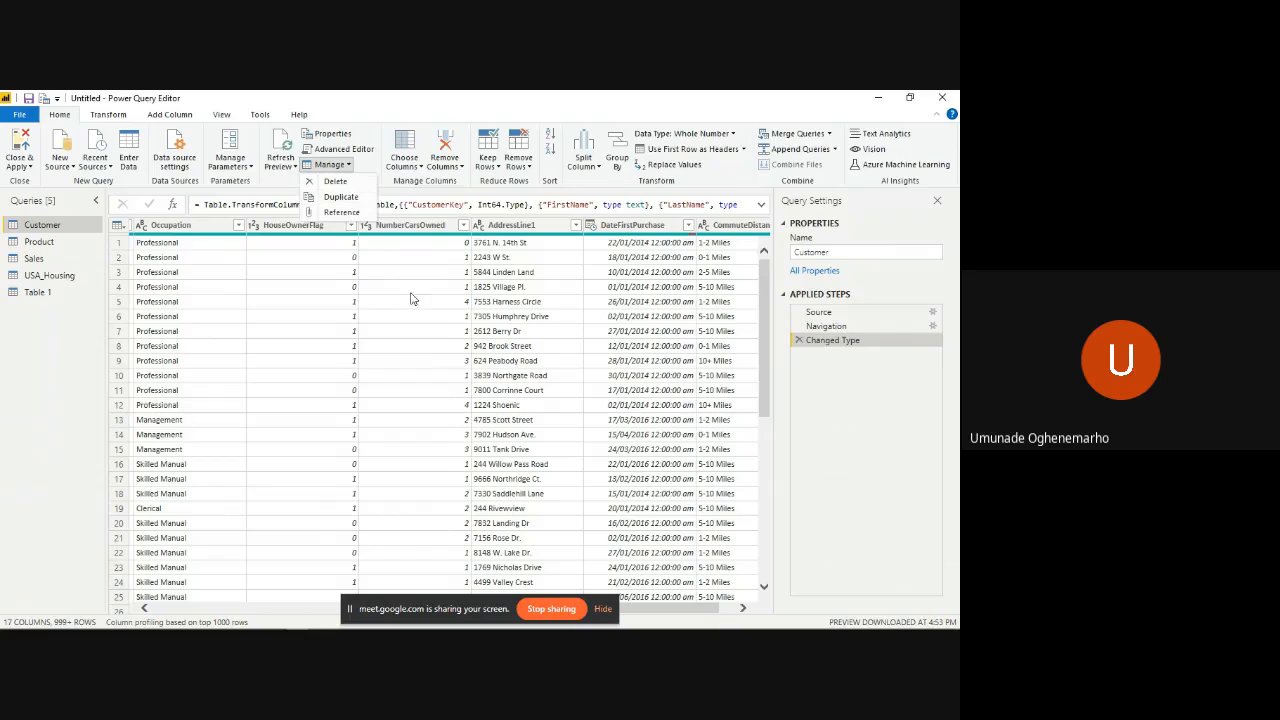
{"action": "left_click", "coordinate": [89, 352]}
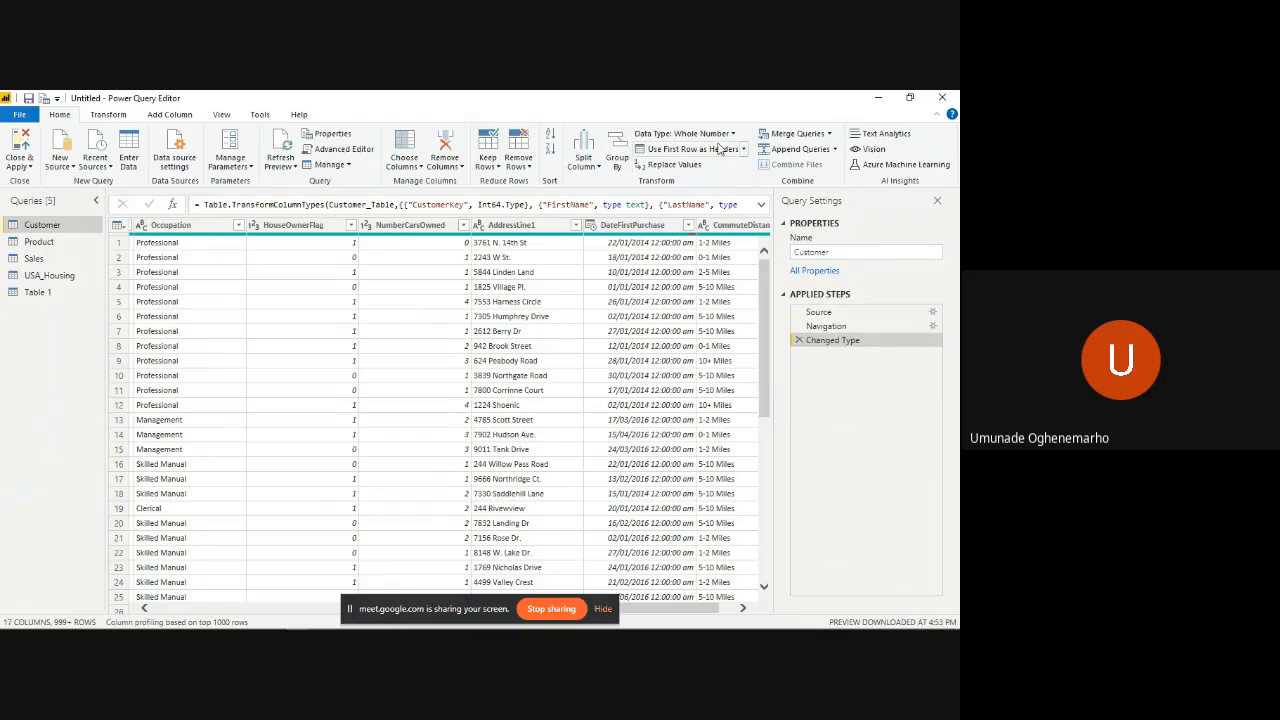
{"action": "left_click", "coordinate": [875, 151]}
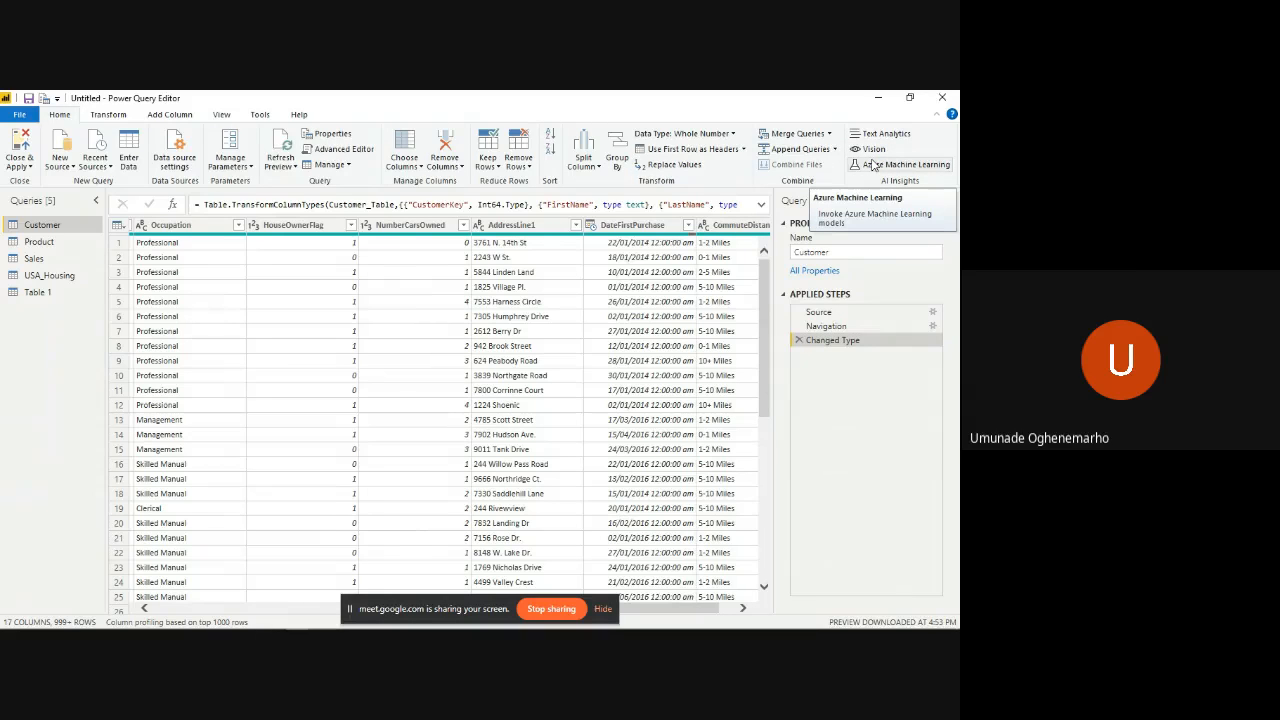
{"action": "left_click", "coordinate": [872, 164]}
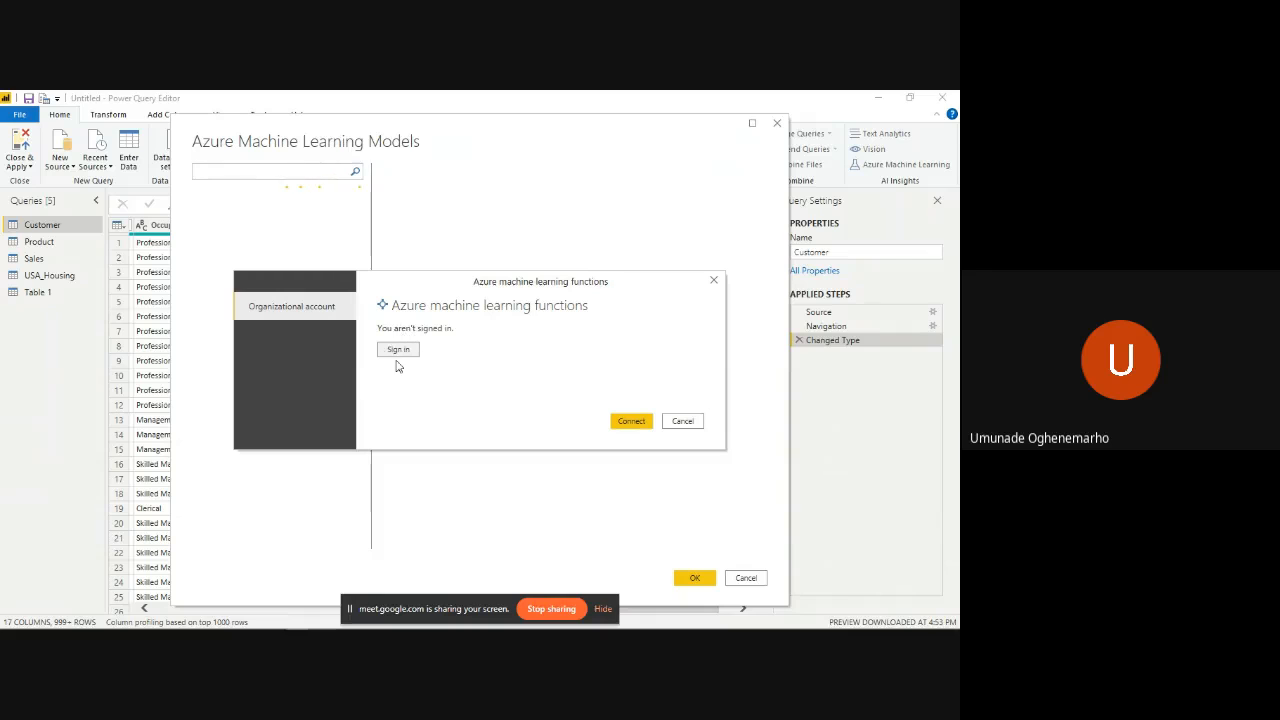
{"action": "left_click", "coordinate": [714, 282]}
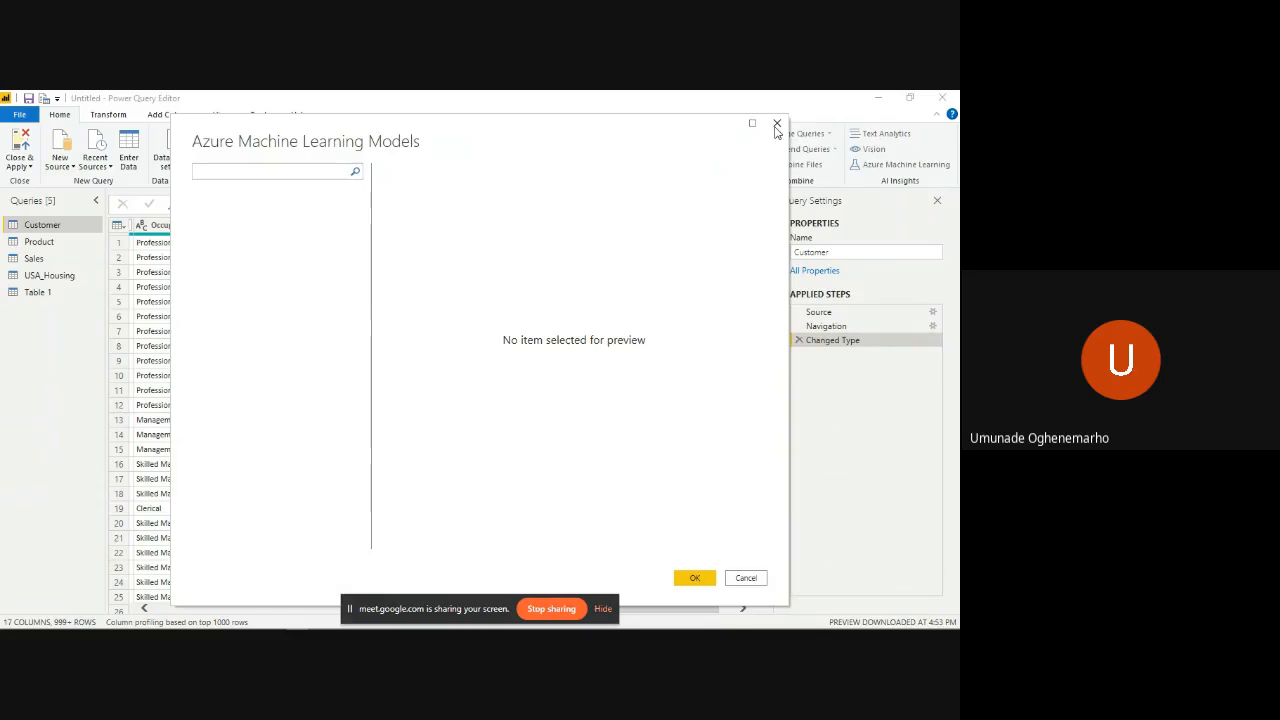
{"action": "left_click", "coordinate": [776, 127]}
- Check the Google Meet call, then return to Power Query Editor and view the data types available for the Customer query's columns
{"action": "key", "text": "alt+Tab"}
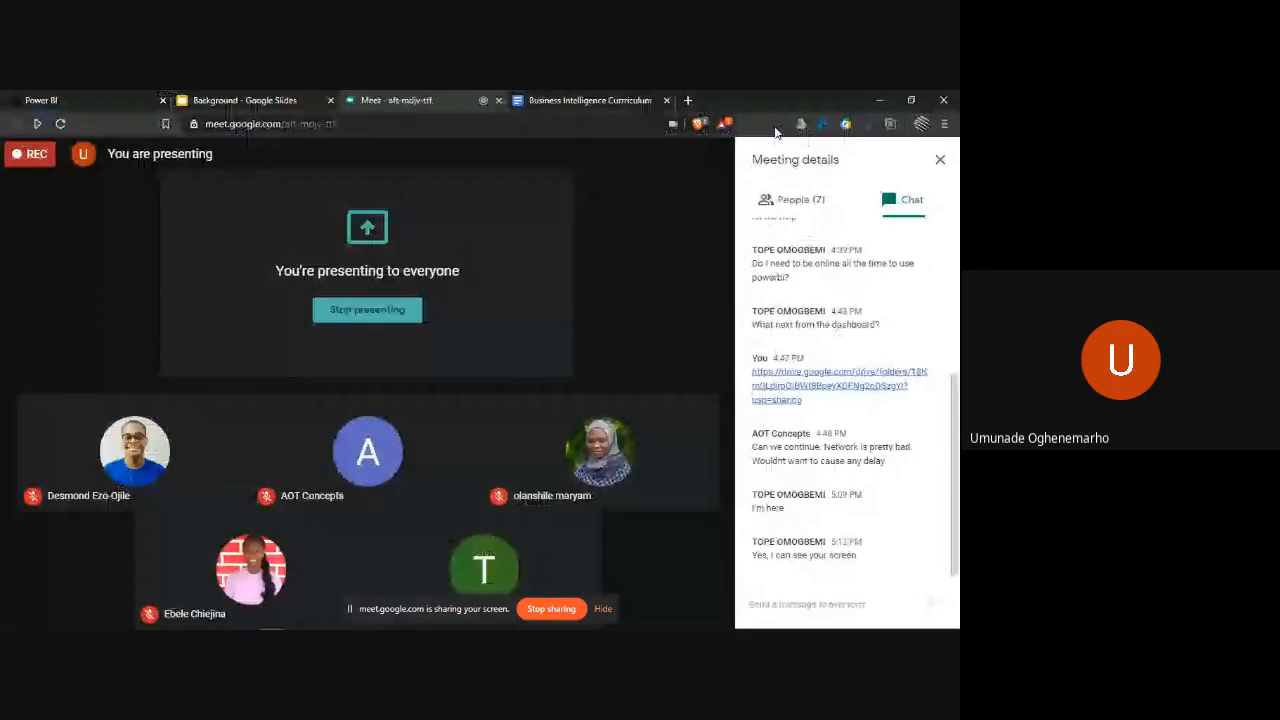
{"action": "key", "text": "alt+Tab"}
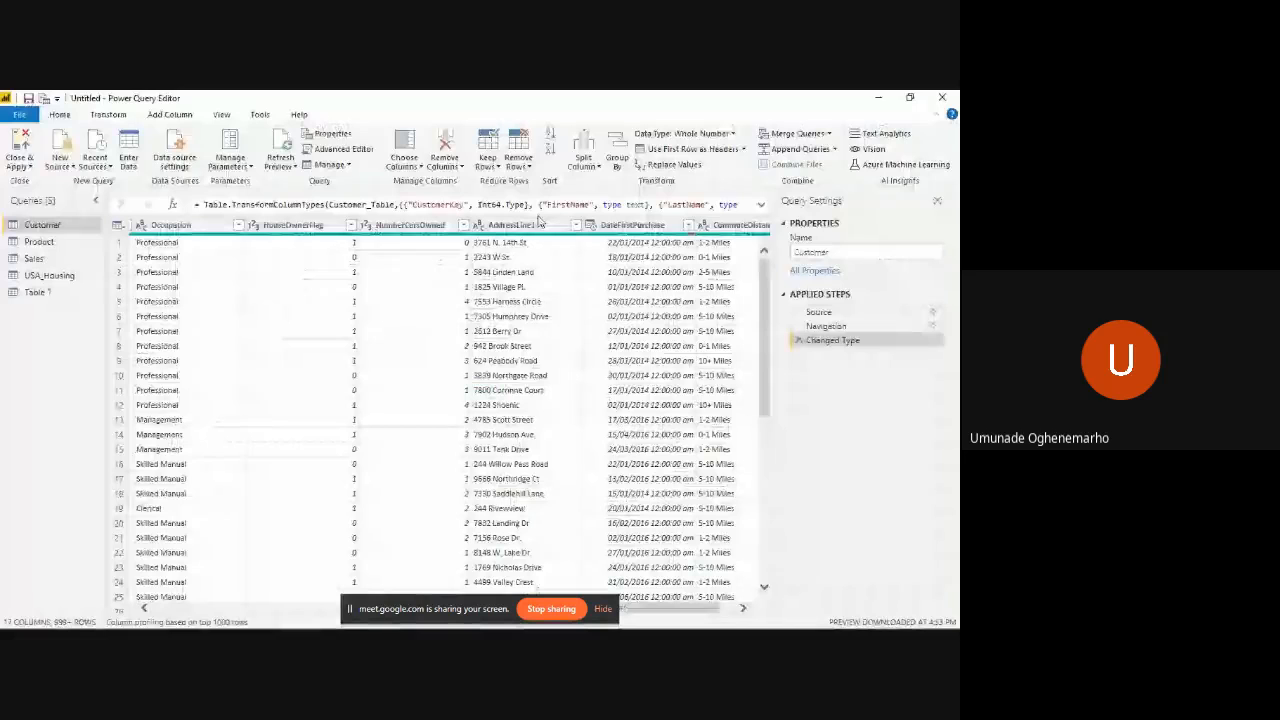
{"action": "left_click", "coordinate": [108, 114]}
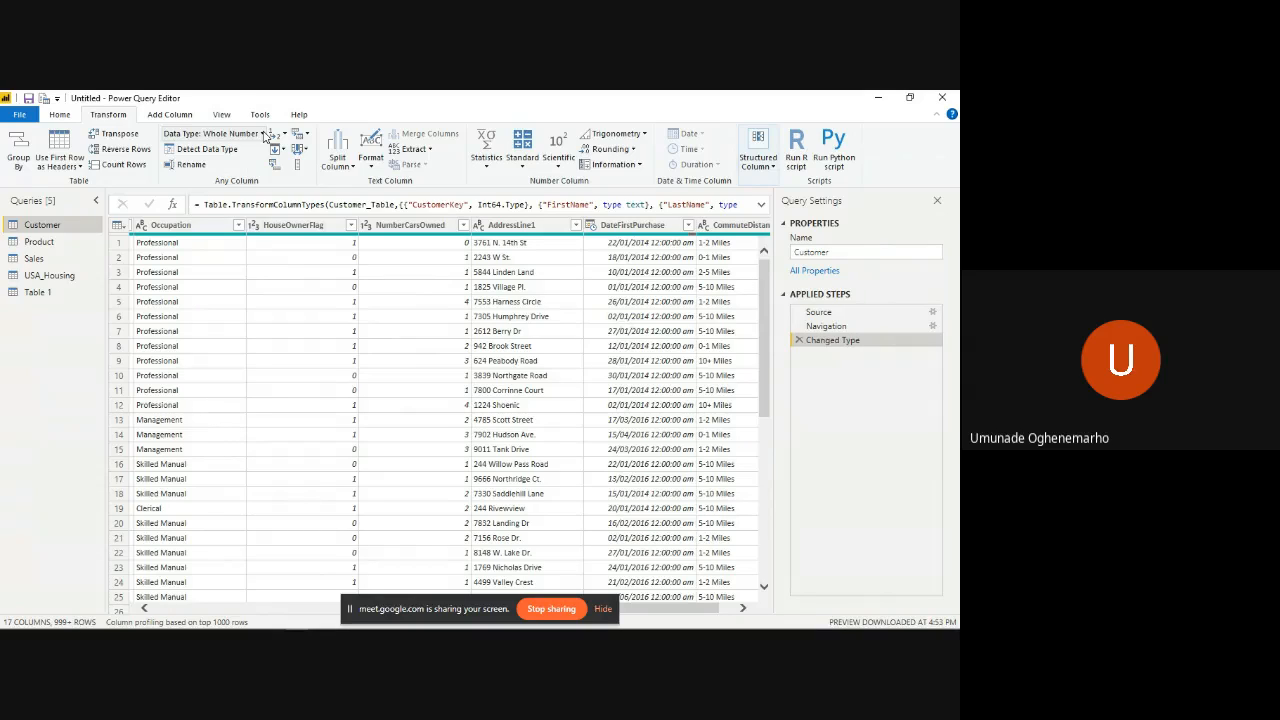
{"action": "left_click", "coordinate": [264, 134]}
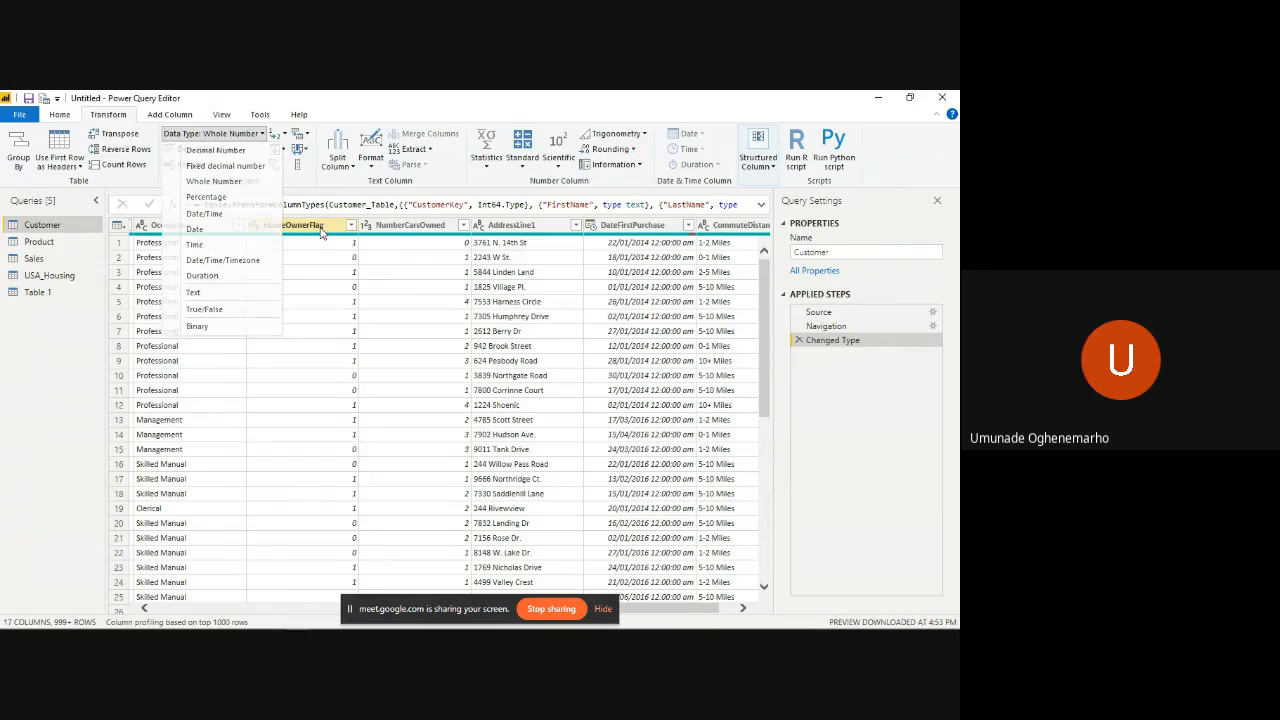
- Select the HouseOwnerFlag column and show the column distribution and column profile to review its statistics
{"action": "left_click", "coordinate": [321, 232]}
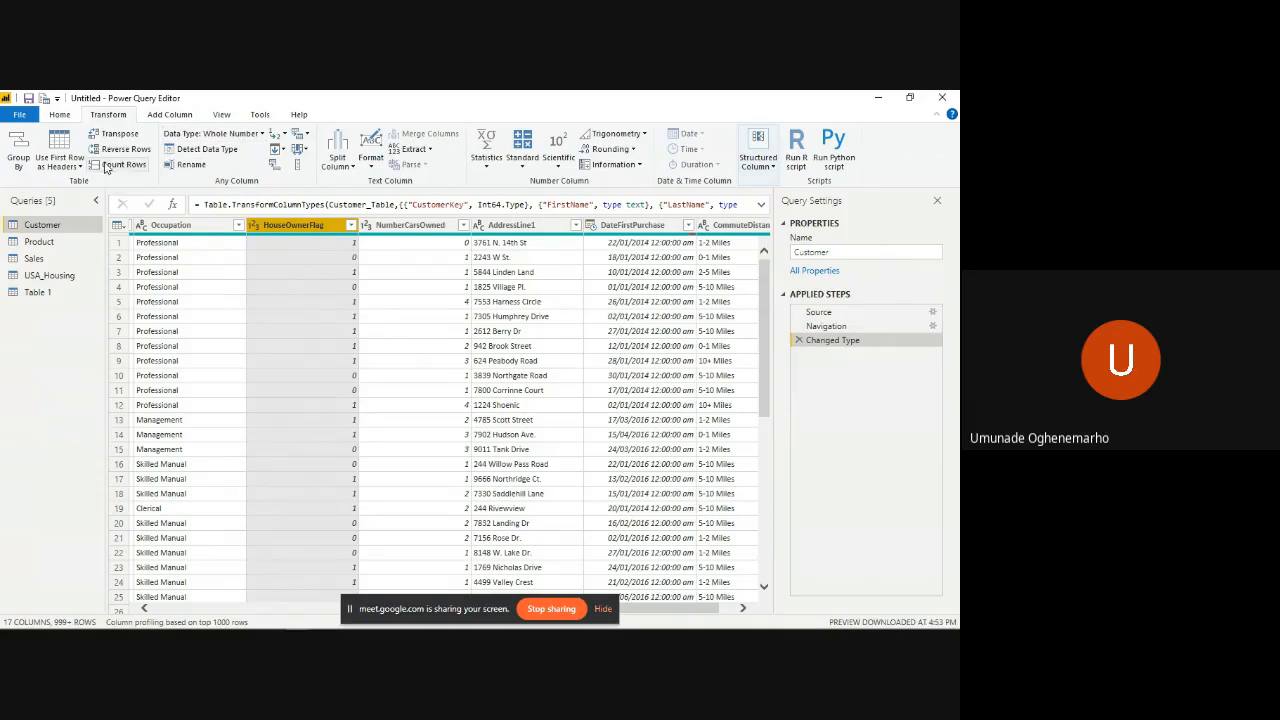
{"action": "left_click", "coordinate": [172, 115]}
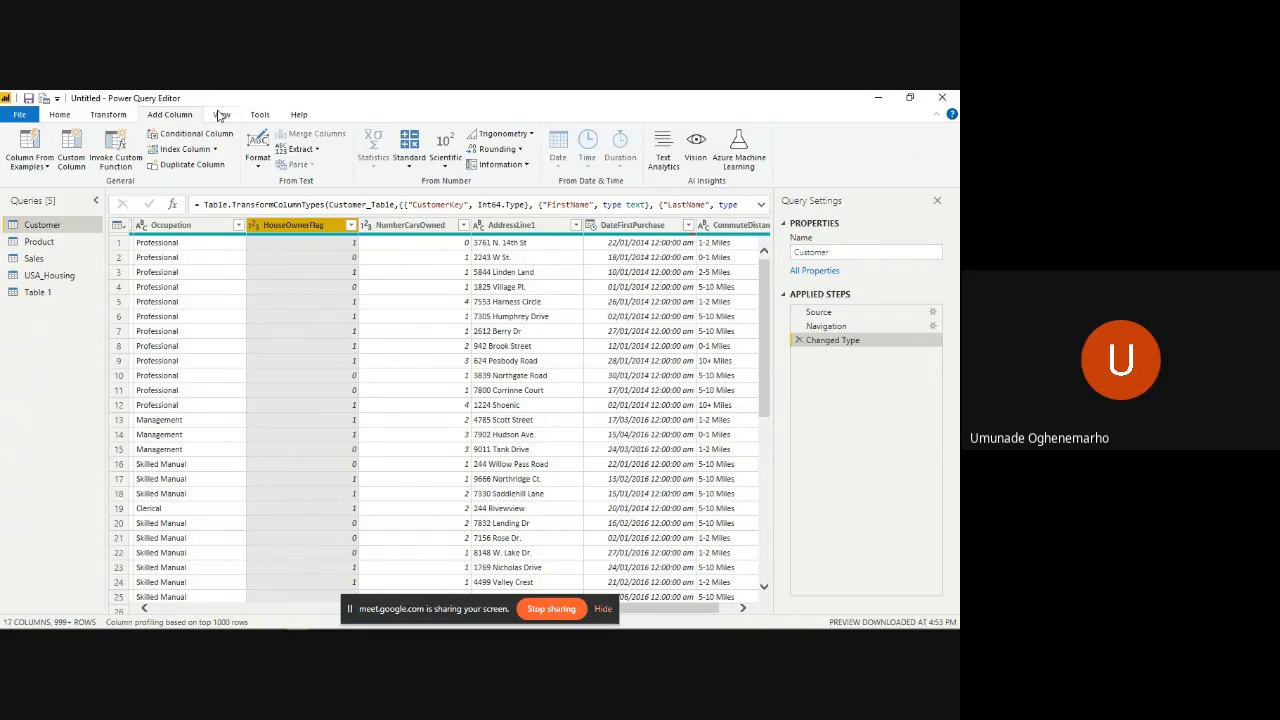
{"action": "left_click", "coordinate": [222, 115]}
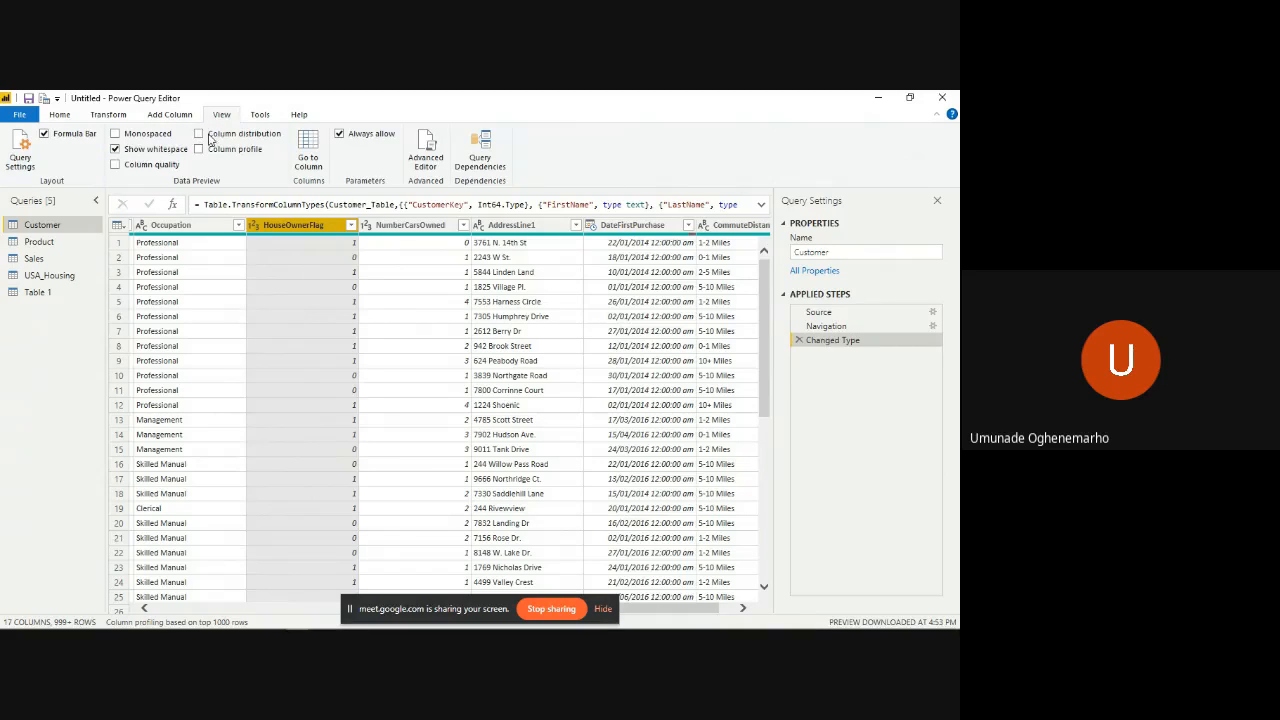
{"action": "left_click", "coordinate": [200, 134]}
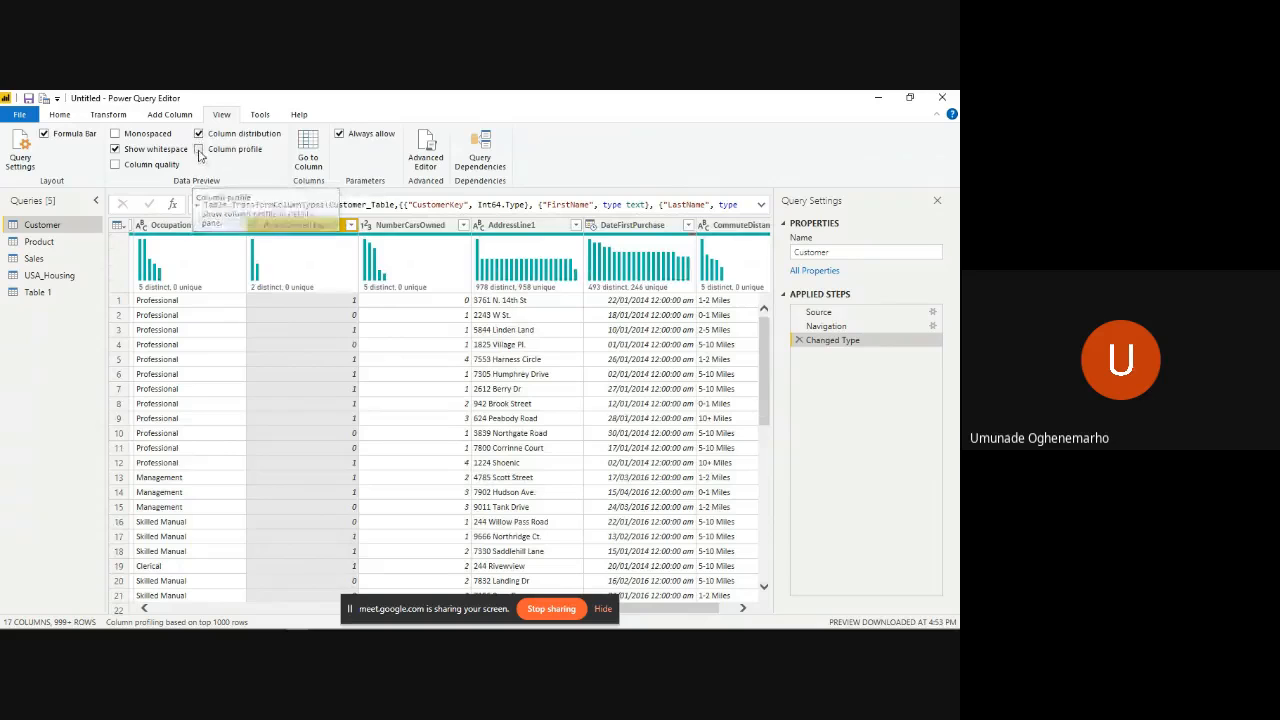
{"action": "left_click", "coordinate": [199, 151]}
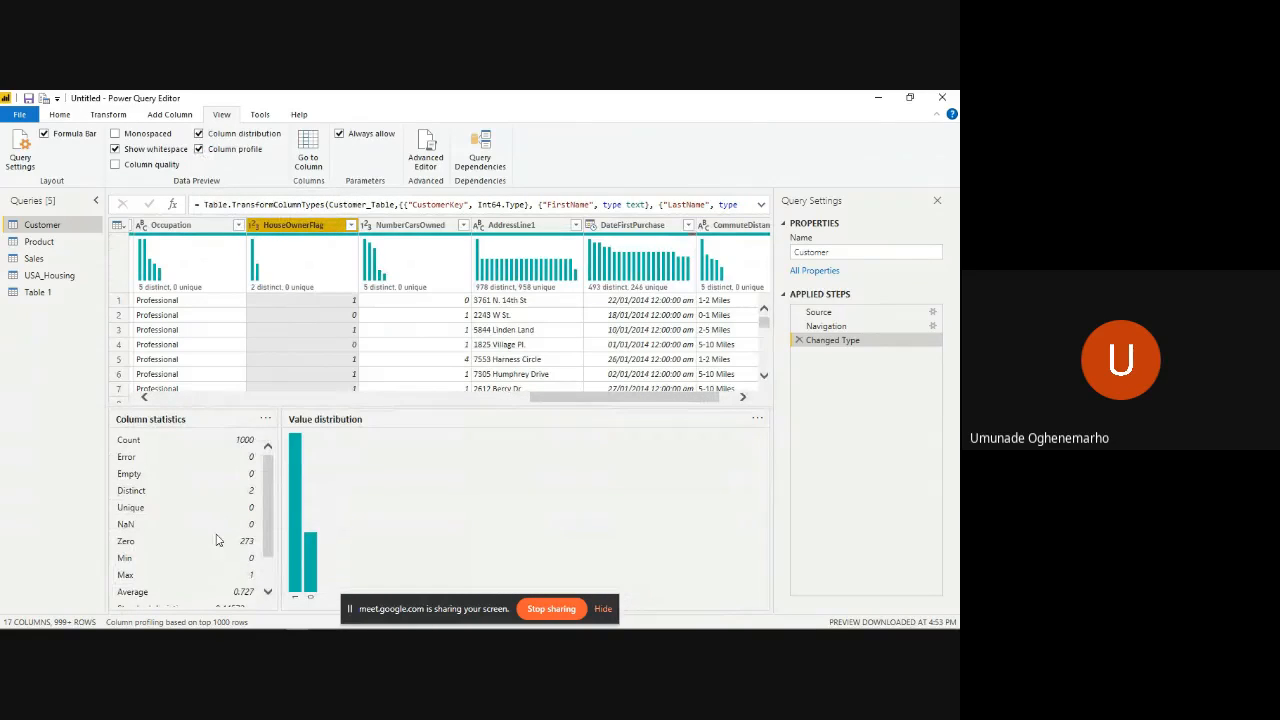
{"action": "scroll", "coordinate": [215, 542], "scroll_direction": "down", "scroll_amount": 2}
{"action": "scroll", "coordinate": [215, 542], "scroll_direction": "up", "scroll_amount": 2}
{"action": "mouse_move", "coordinate": [293, 245]}
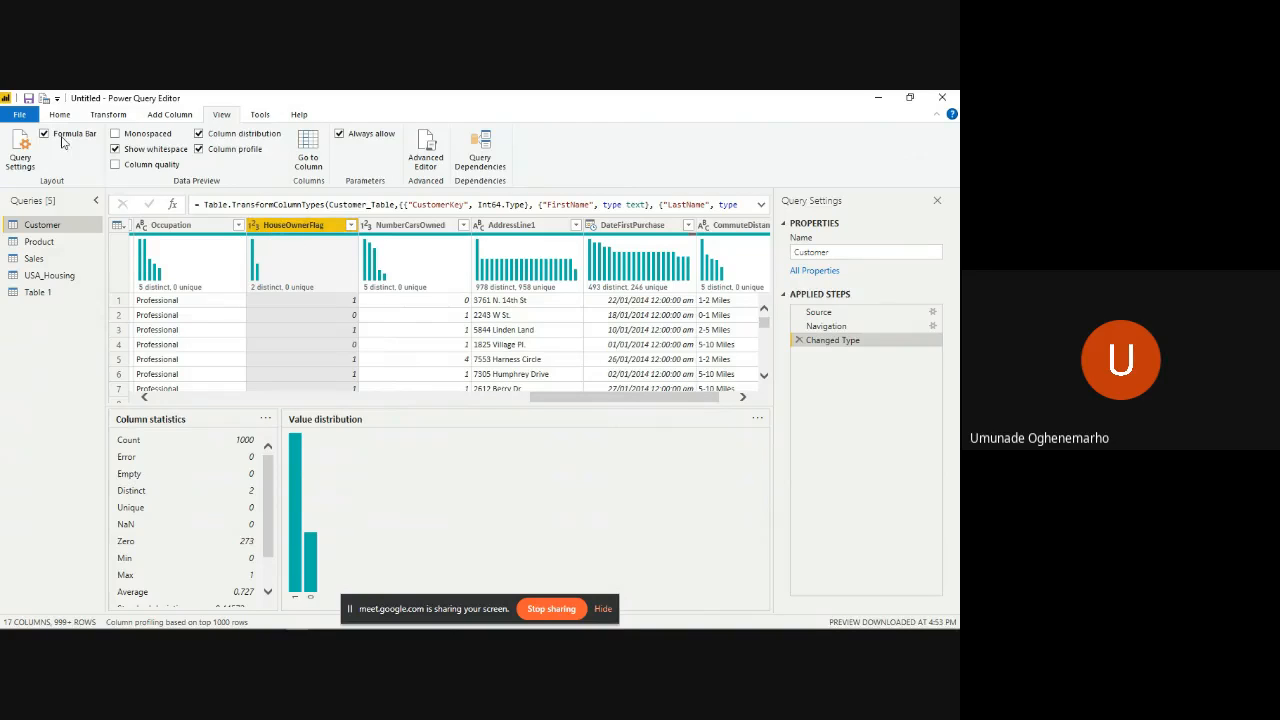
- Try converting the HouseOwnerFlag column to Binary as a new step, and delete that applied step
{"action": "left_click", "coordinate": [108, 114]}
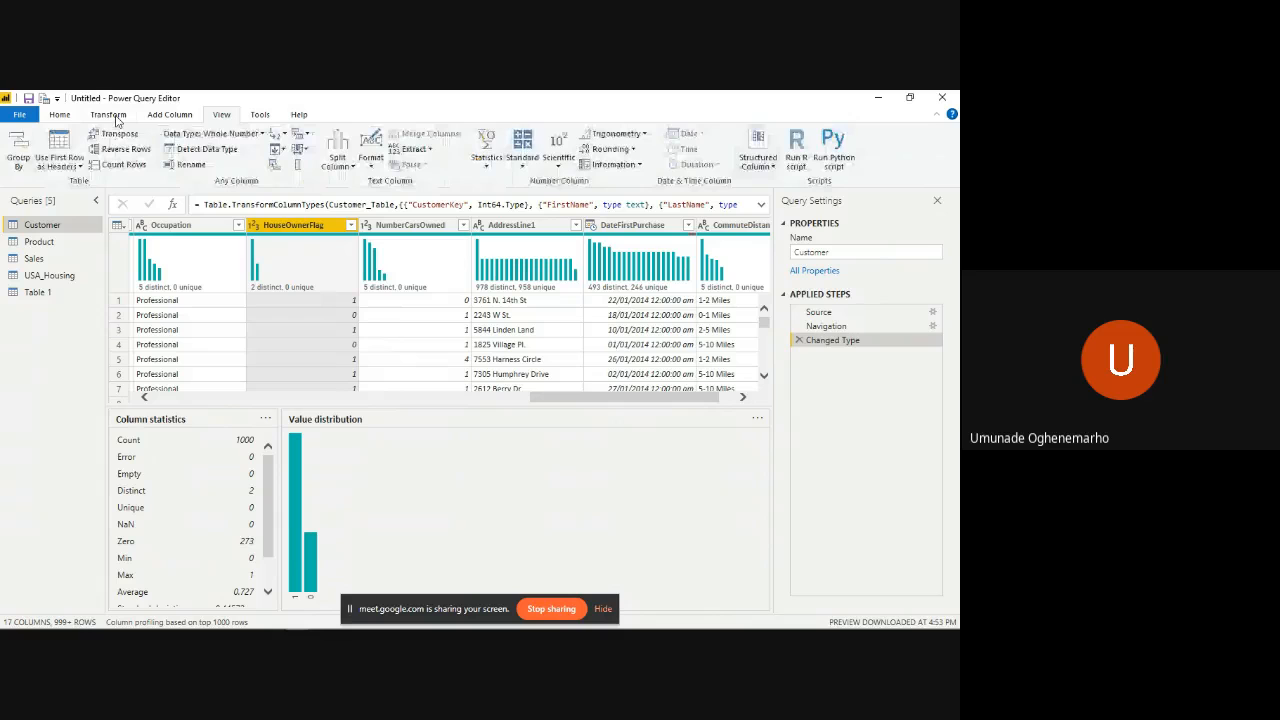
{"action": "double_click", "coordinate": [112, 116]}
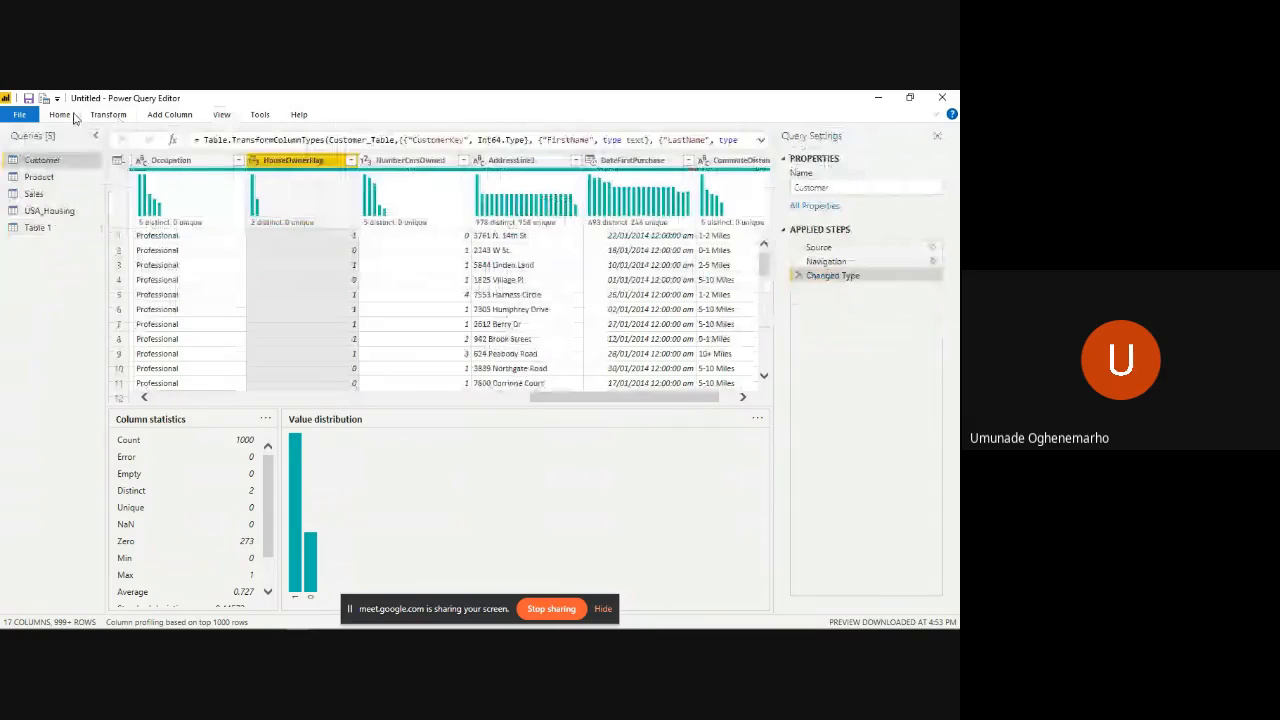
{"action": "left_click", "coordinate": [74, 118]}
{"action": "left_click", "coordinate": [731, 134]}
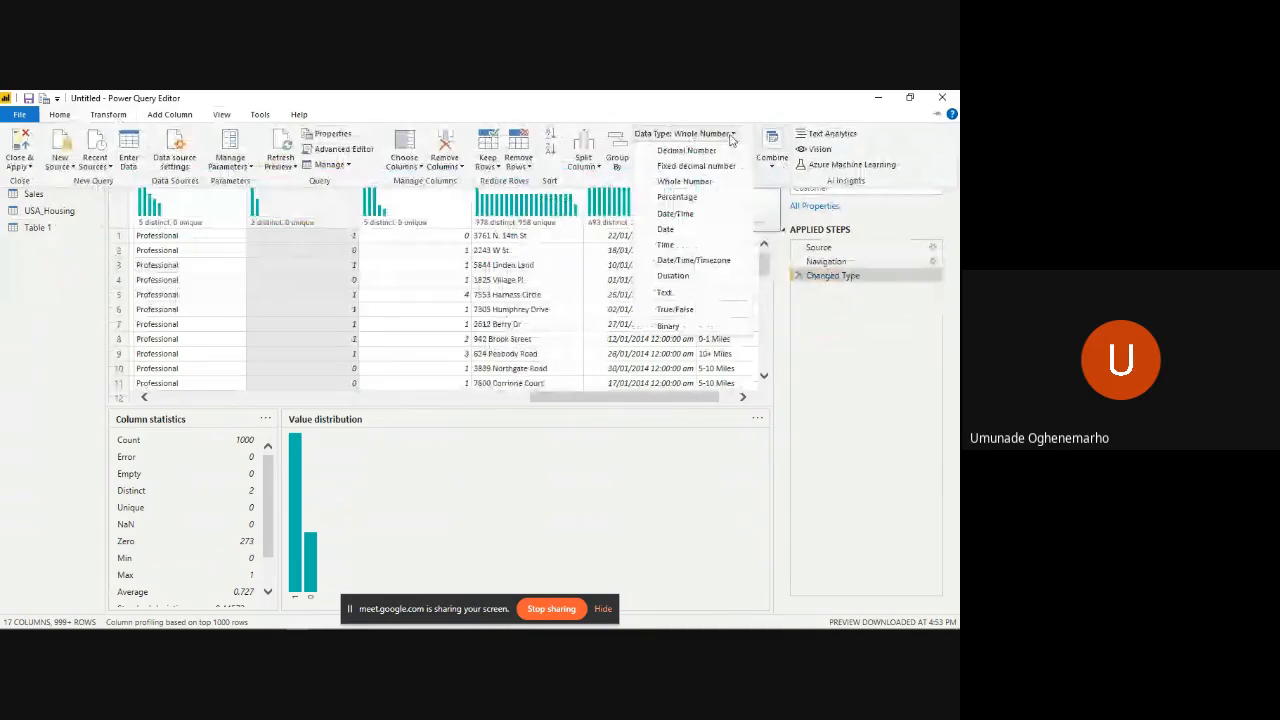
{"action": "left_click", "coordinate": [713, 310]}
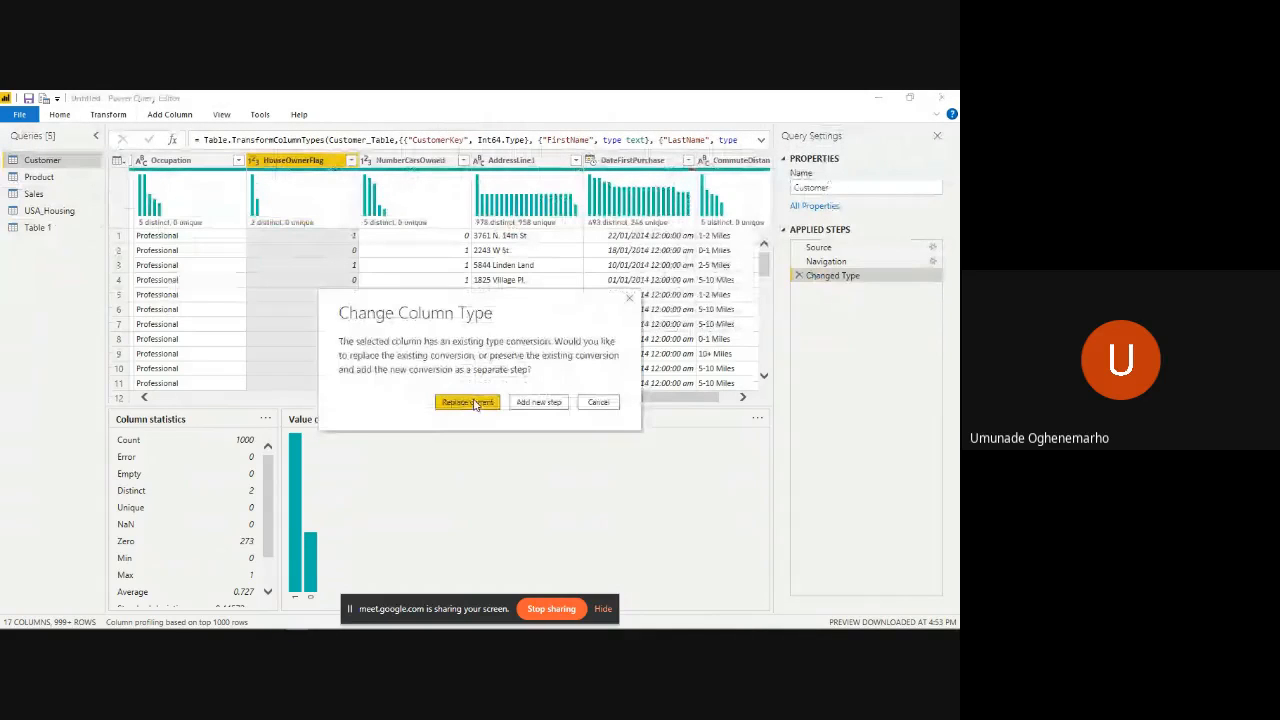
{"action": "left_click", "coordinate": [538, 402]}
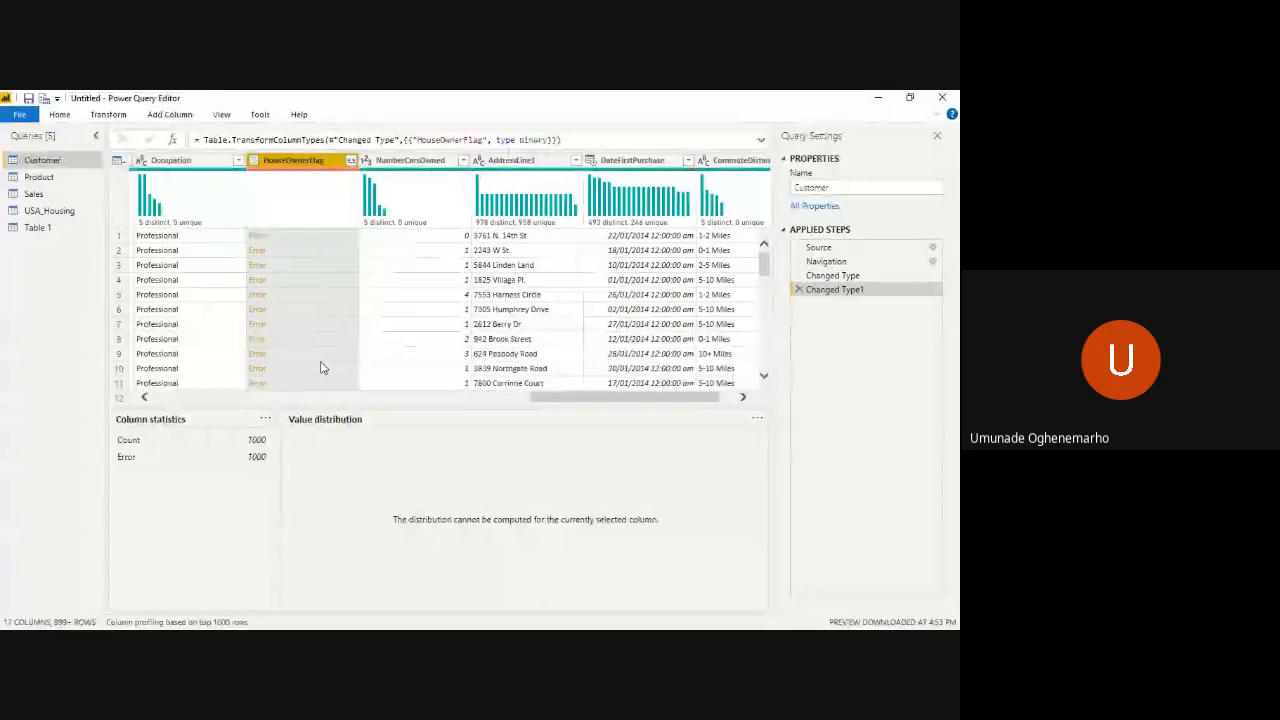
{"action": "left_click", "coordinate": [799, 290]}
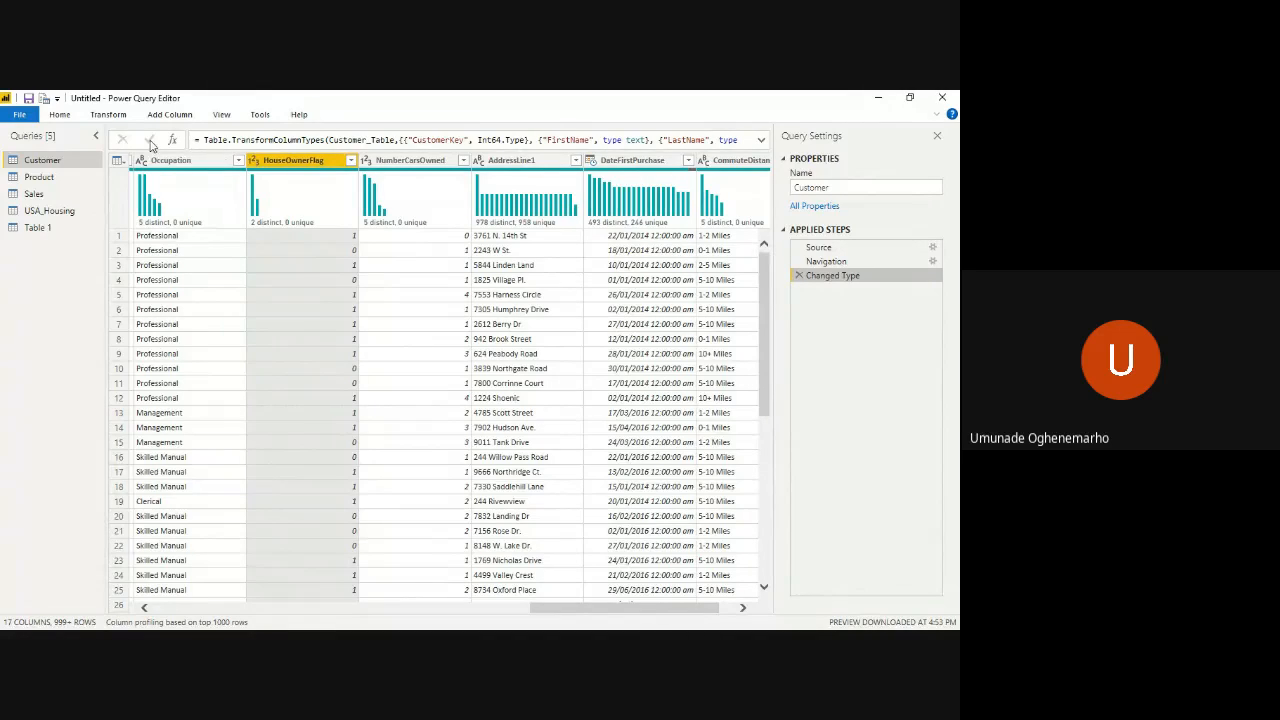
- Turn off the column profile in the Customer query's data preview
{"action": "left_click", "coordinate": [56, 114]}
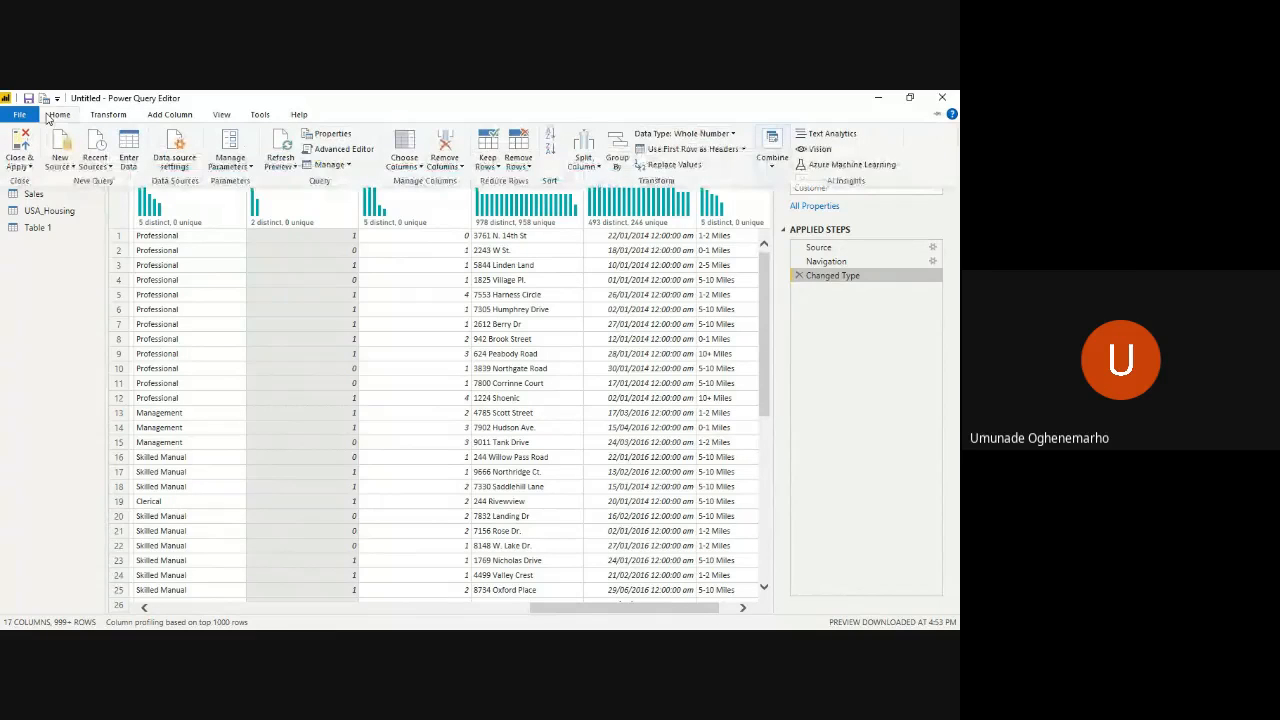
{"action": "left_click", "coordinate": [222, 115]}
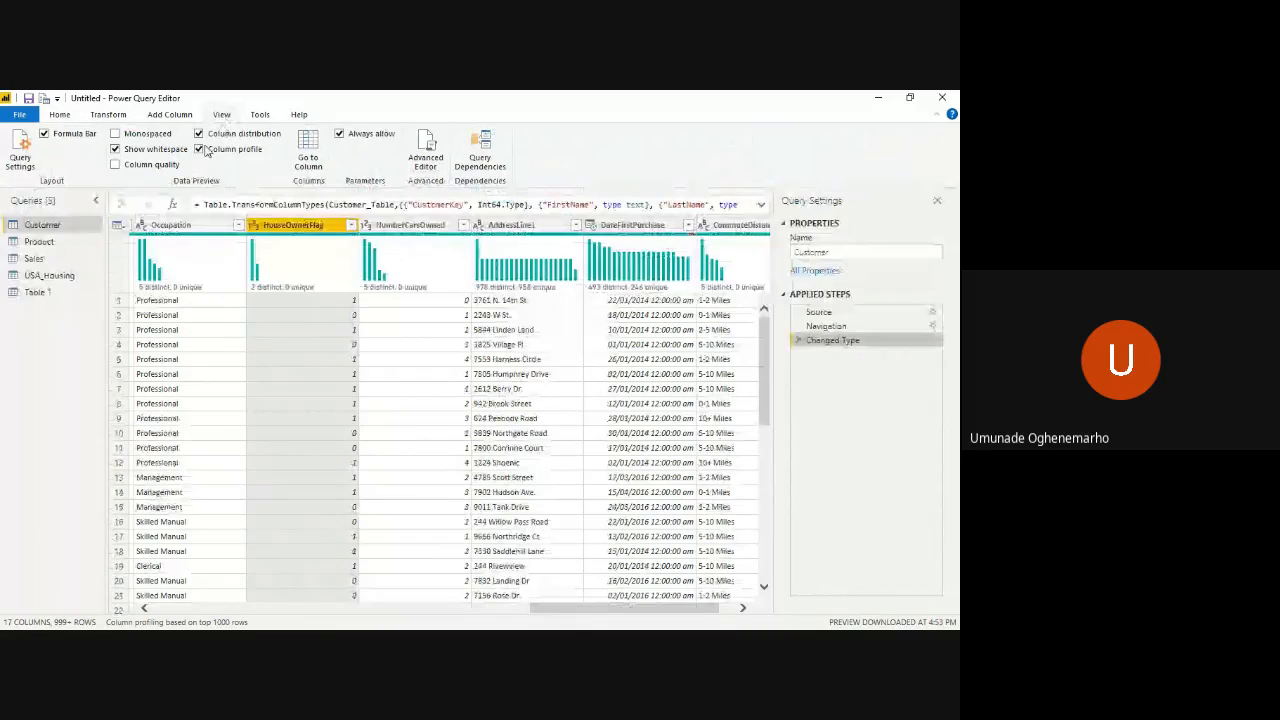
{"action": "mouse_move", "coordinate": [297, 285]}
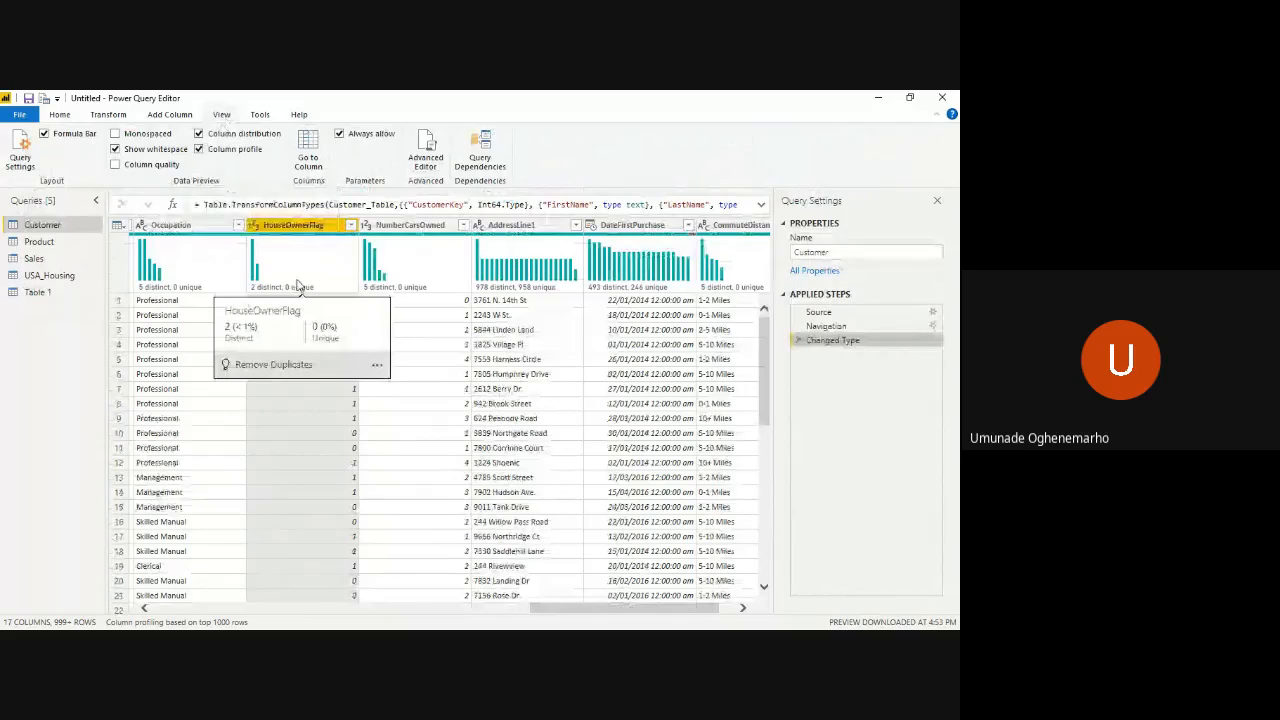
{"action": "left_click", "coordinate": [198, 149]}
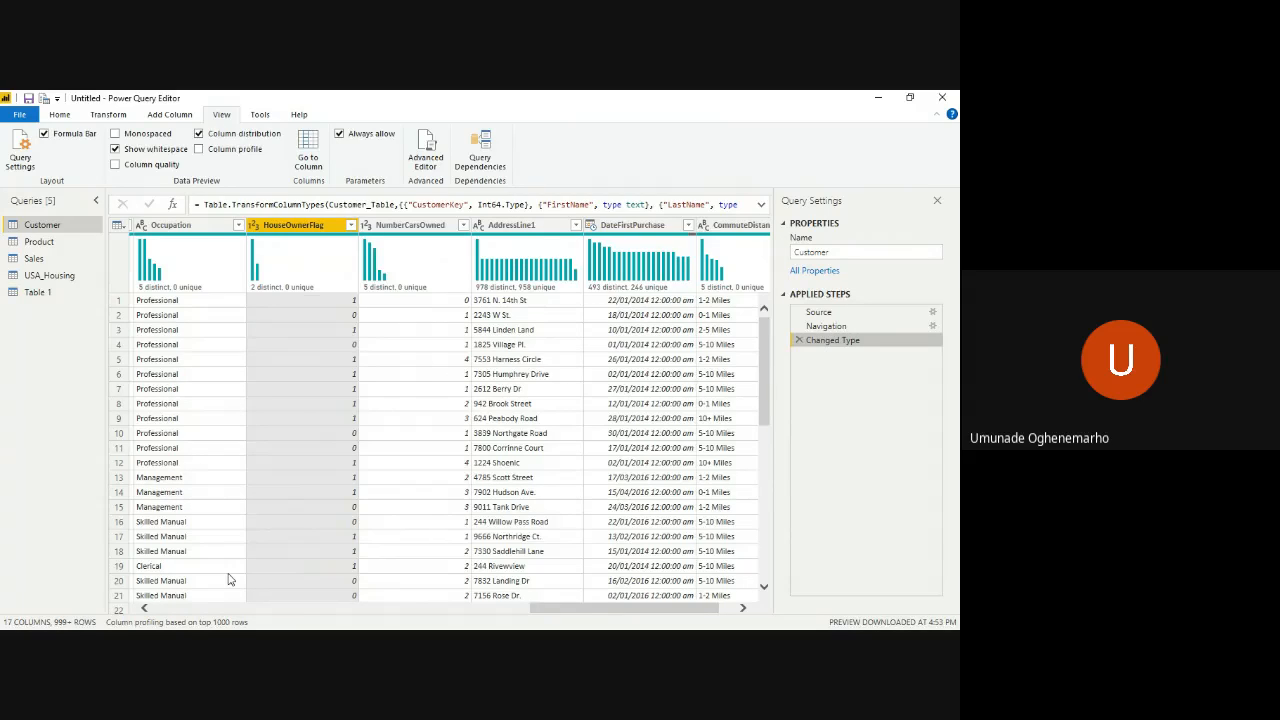
- Look through the Customer query's rows, comparing the HouseOwnerFlag values with the column distribution
{"action": "scroll", "coordinate": [228, 580], "scroll_direction": "down", "scroll_amount": 3}
{"action": "scroll", "coordinate": [228, 580], "scroll_direction": "down", "scroll_amount": 5}
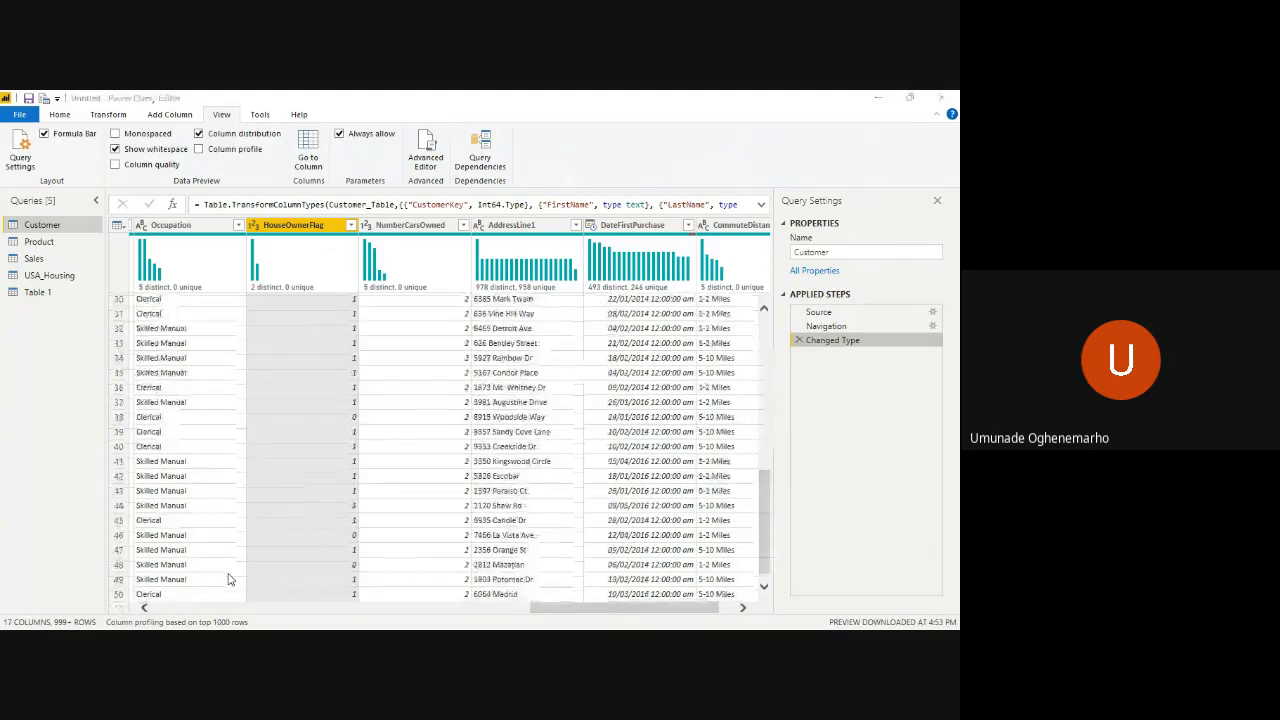
{"action": "key", "text": "super"}
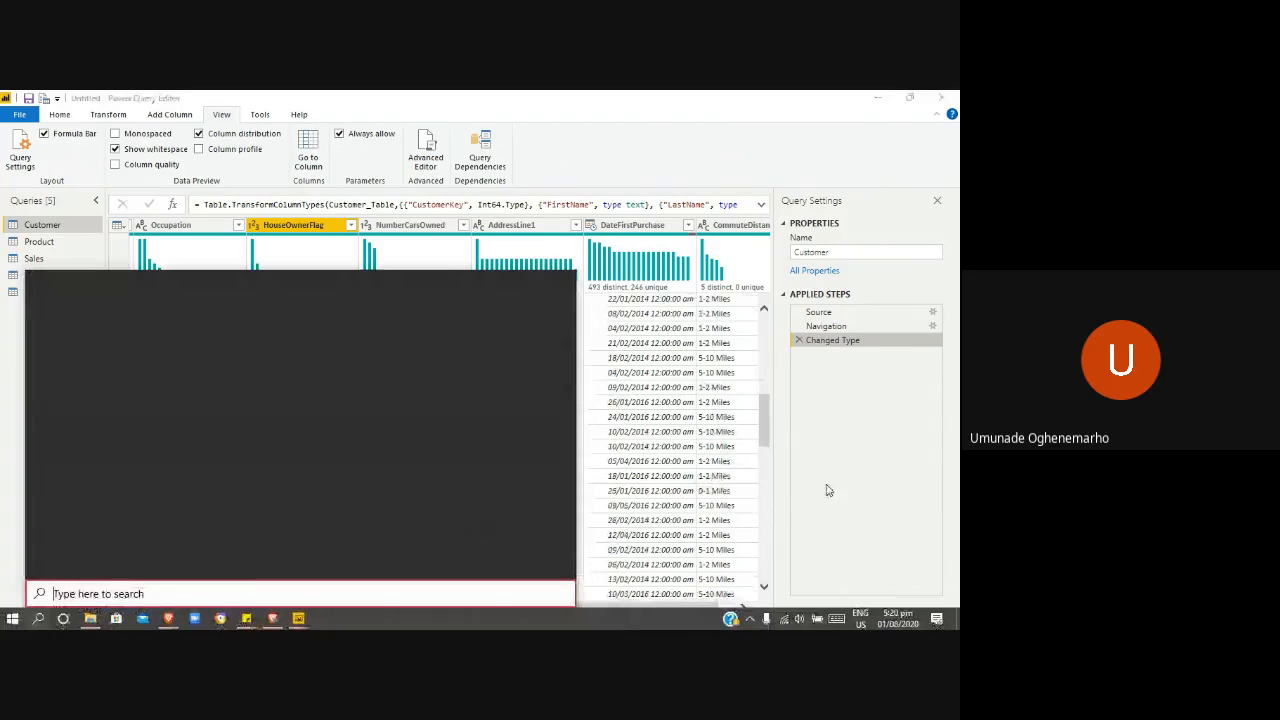
{"action": "left_click", "coordinate": [826, 490]}
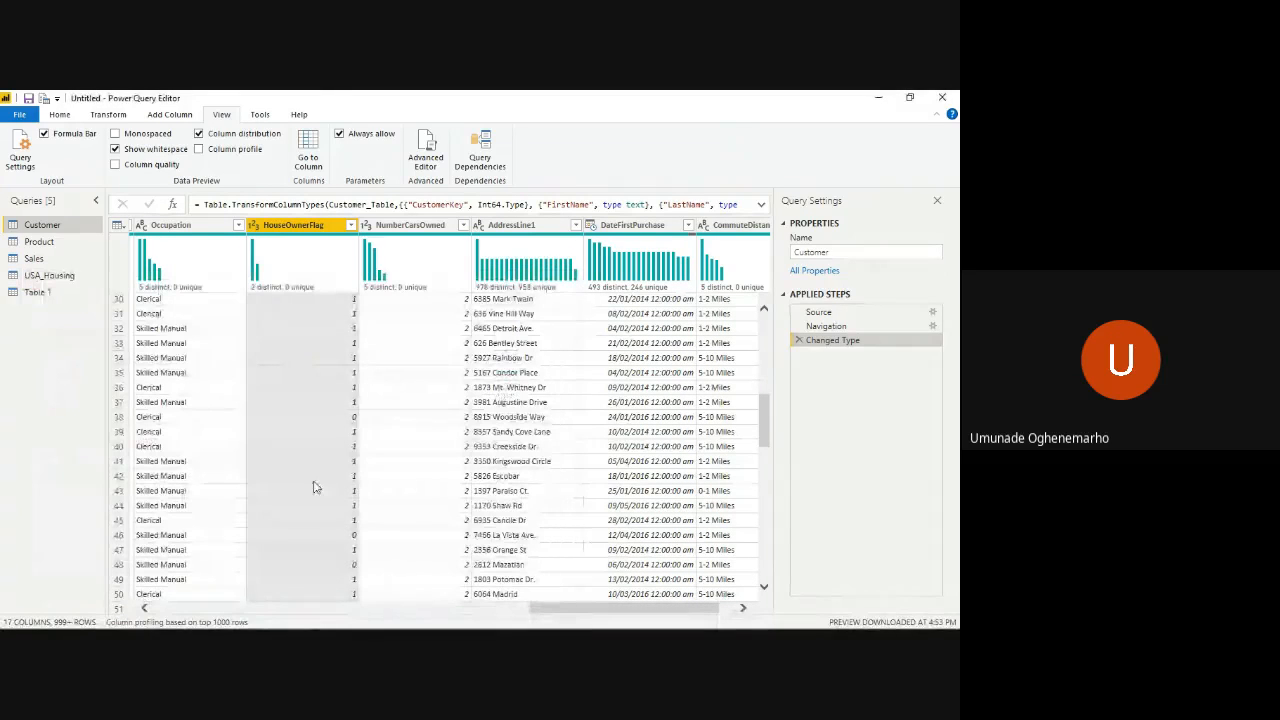
{"action": "scroll", "coordinate": [207, 508], "scroll_direction": "down", "scroll_amount": 15}
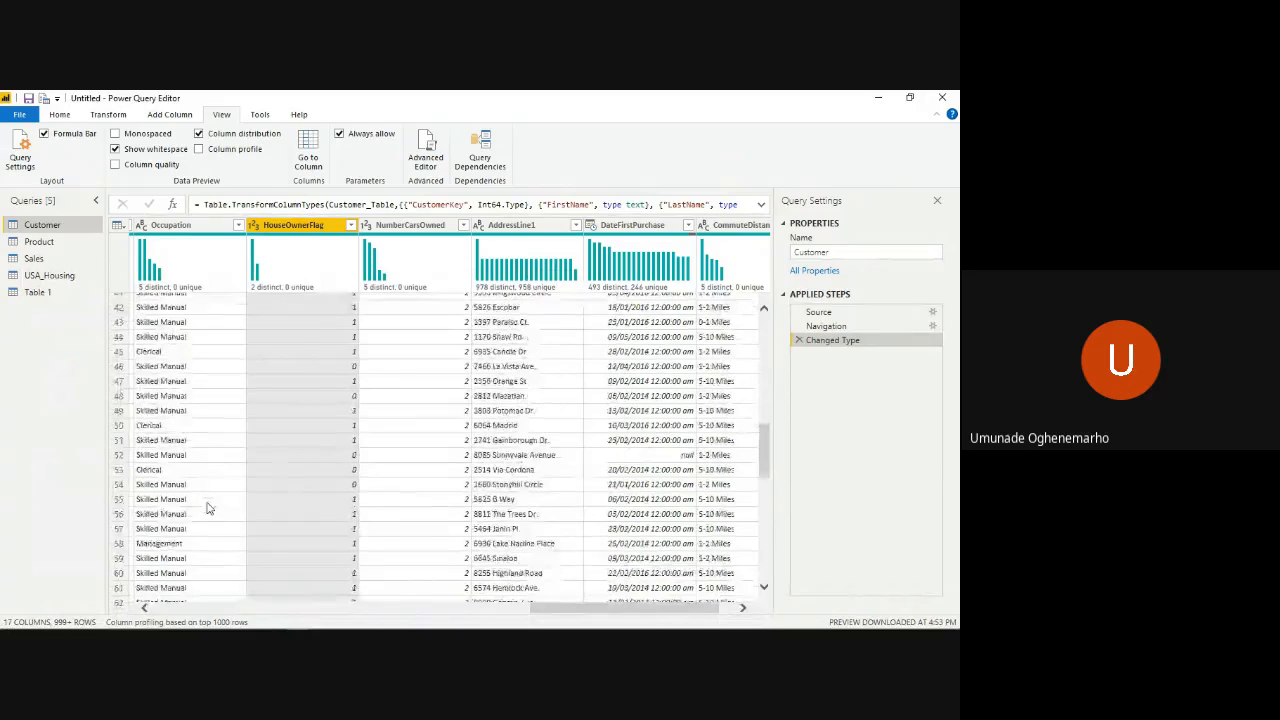
- Show the column profile in the Customer query and select the Occupation column to review its statistics and value distribution
{"action": "scroll", "coordinate": [207, 508], "scroll_direction": "up", "scroll_amount": 2}
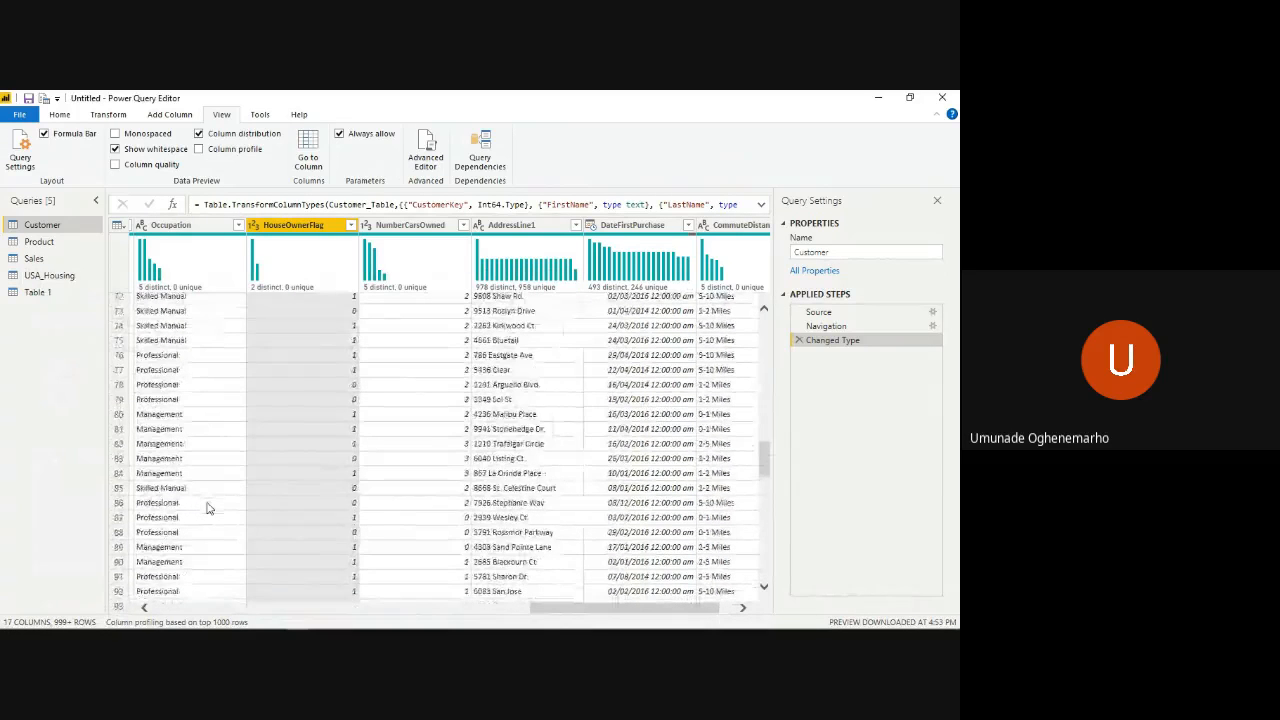
{"action": "scroll", "coordinate": [207, 508], "scroll_direction": "down", "scroll_amount": 2}
{"action": "scroll", "coordinate": [207, 508], "scroll_direction": "down", "scroll_amount": 7}
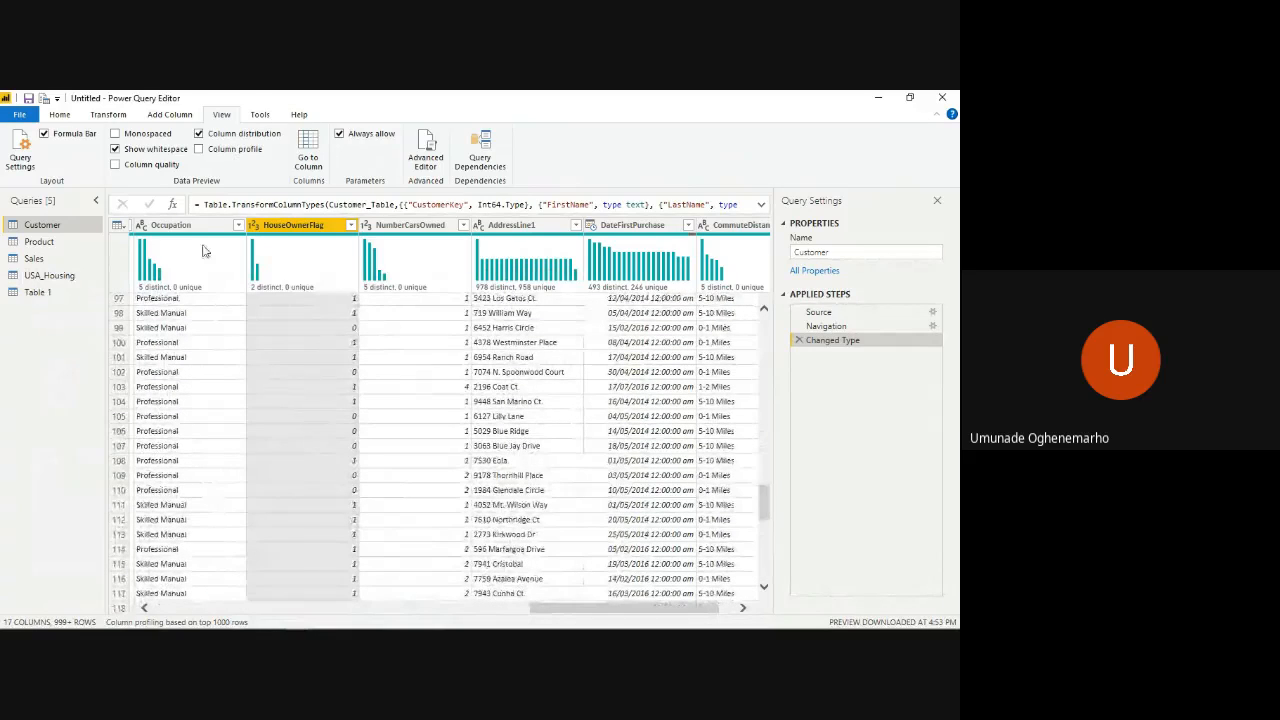
{"action": "left_click", "coordinate": [199, 149]}
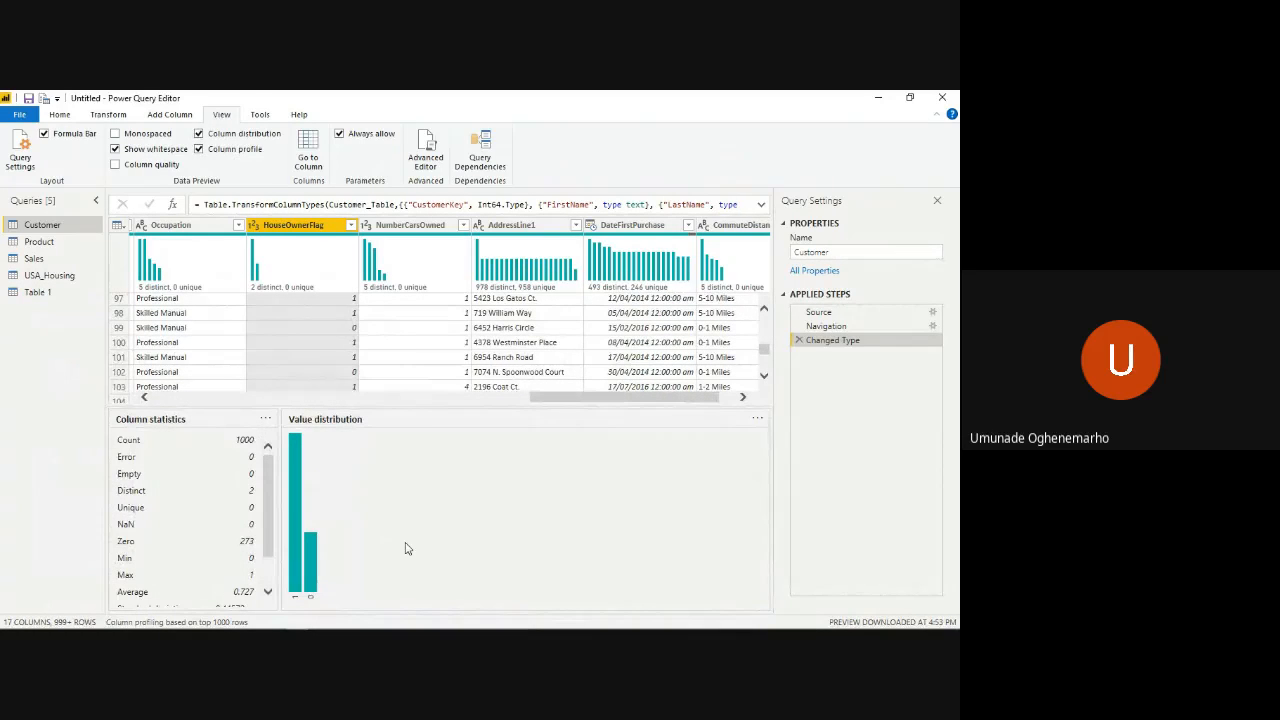
{"action": "left_click", "coordinate": [171, 225]}
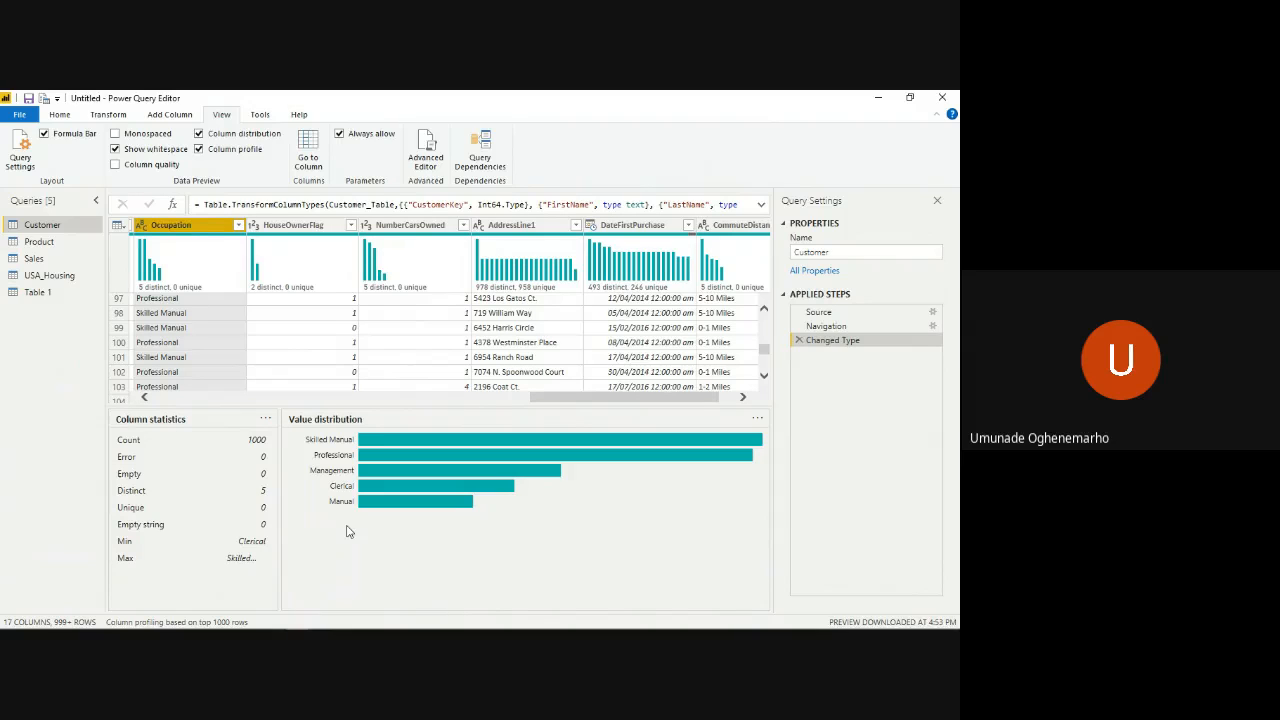
- Turn off the column distribution and column profile in the Customer query's data preview
{"action": "left_click", "coordinate": [199, 134]}
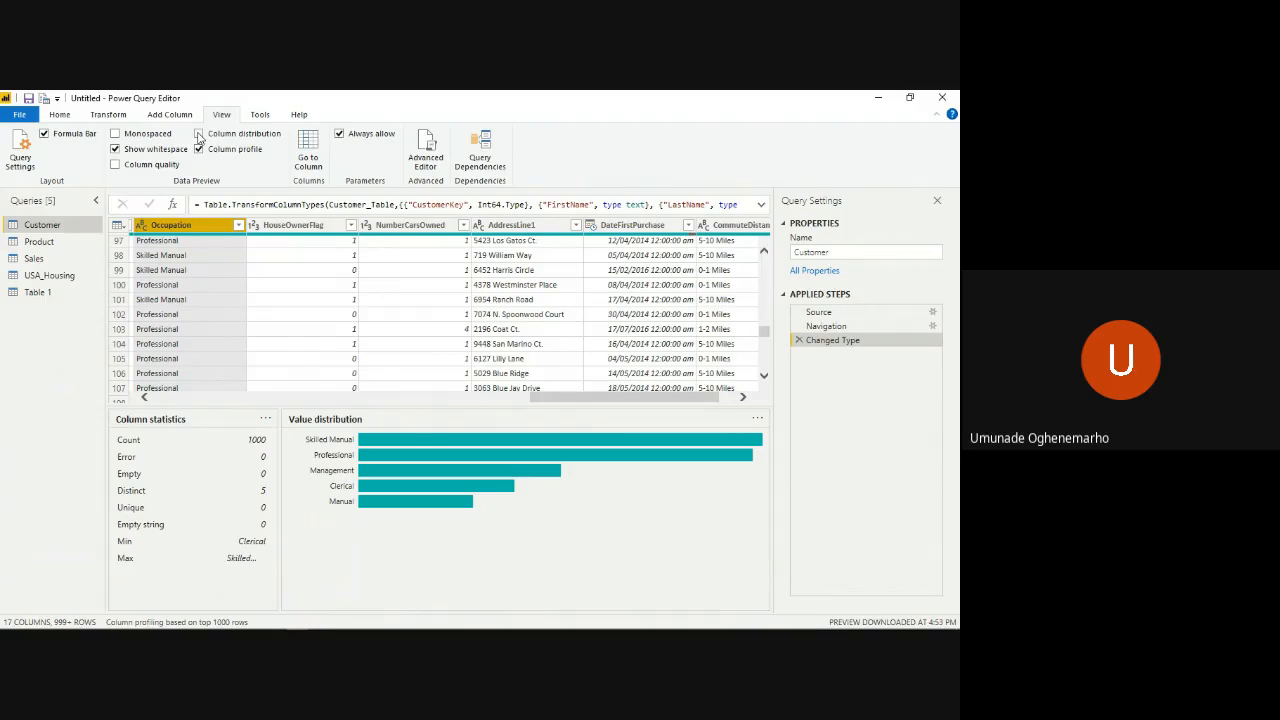
{"action": "left_click", "coordinate": [199, 149]}
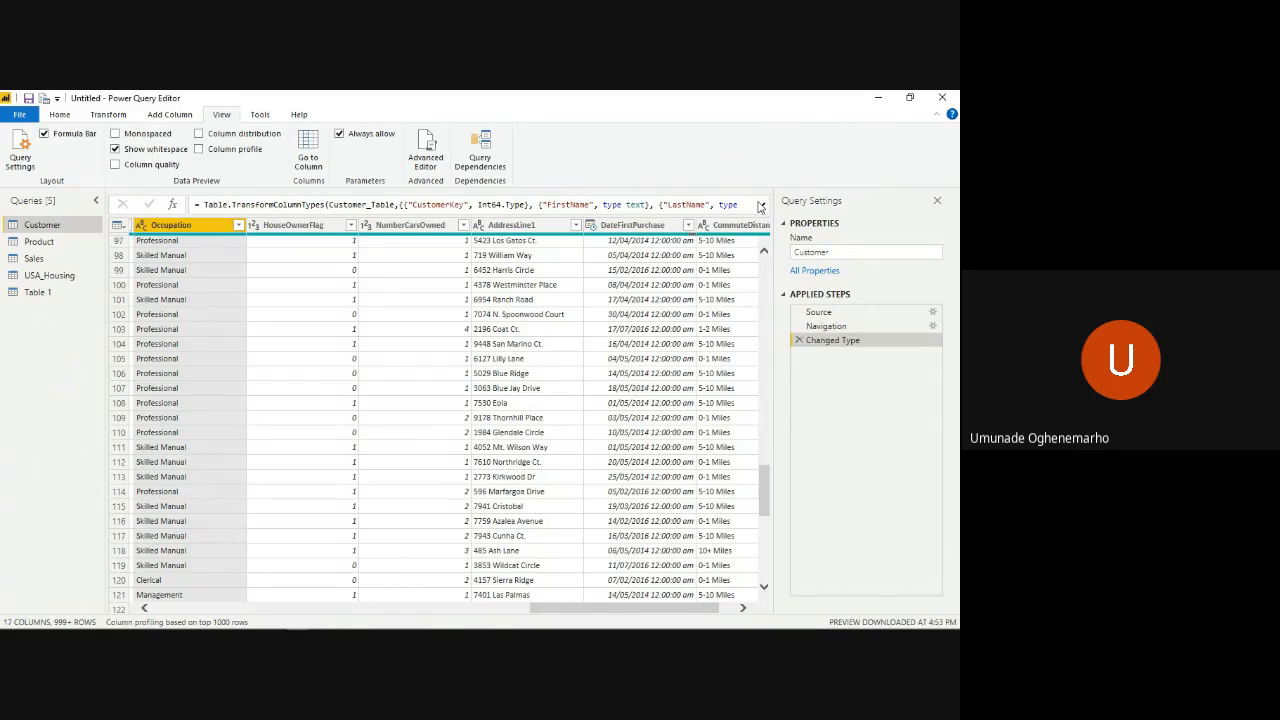
- Expand the formula bar to read the full Changed Type formula of the Customer query, and collapse it again
{"action": "left_click", "coordinate": [760, 205]}
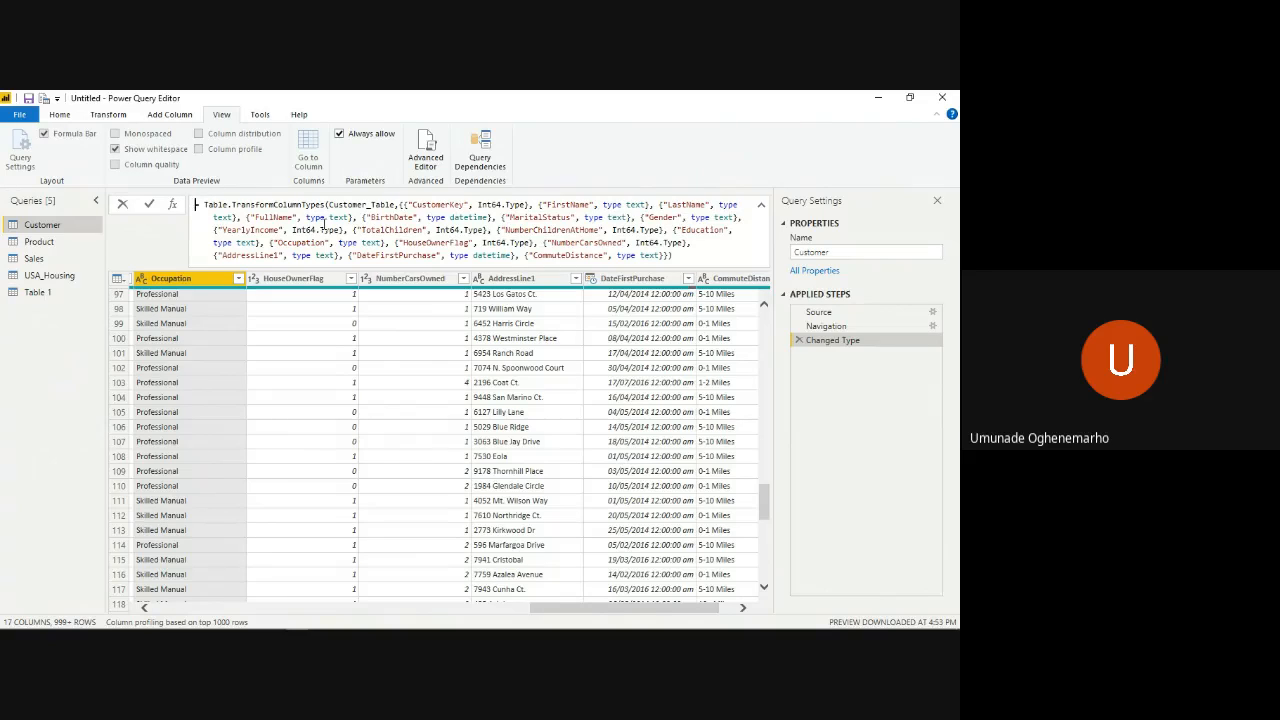
{"action": "left_click", "coordinate": [764, 206]}
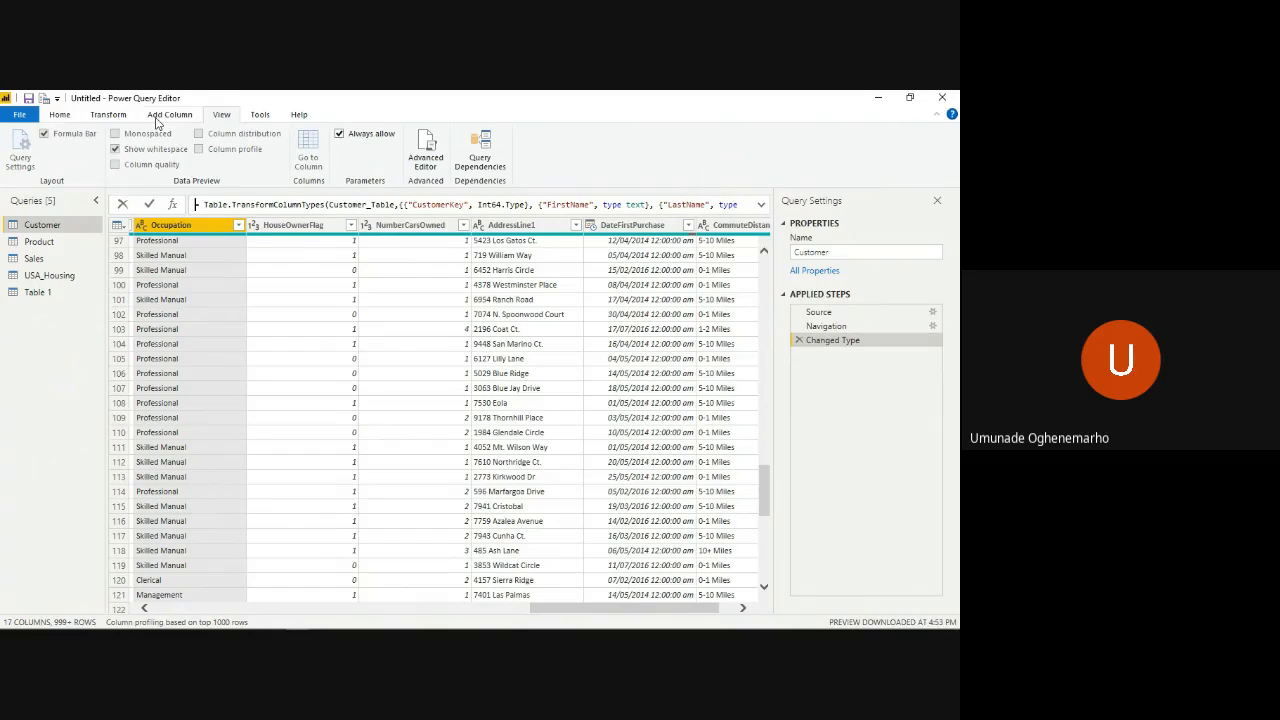
{"action": "left_click", "coordinate": [162, 115]}
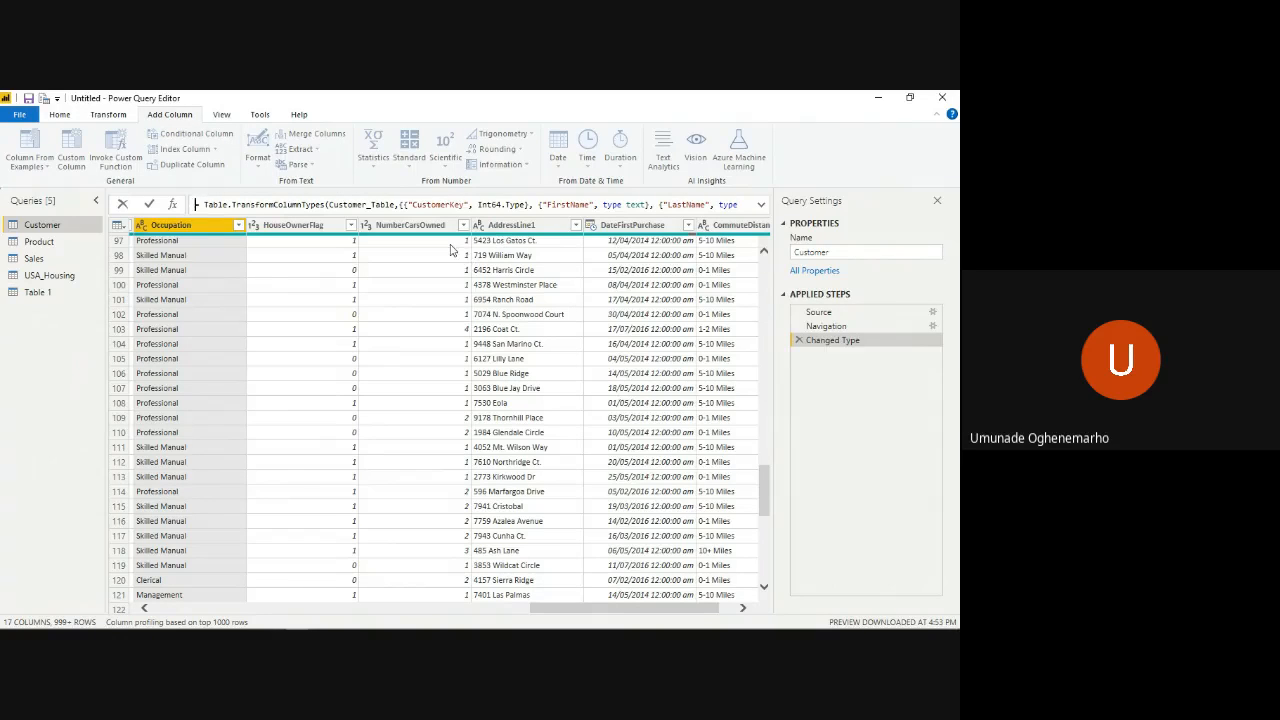
{"action": "left_click", "coordinate": [221, 117]}
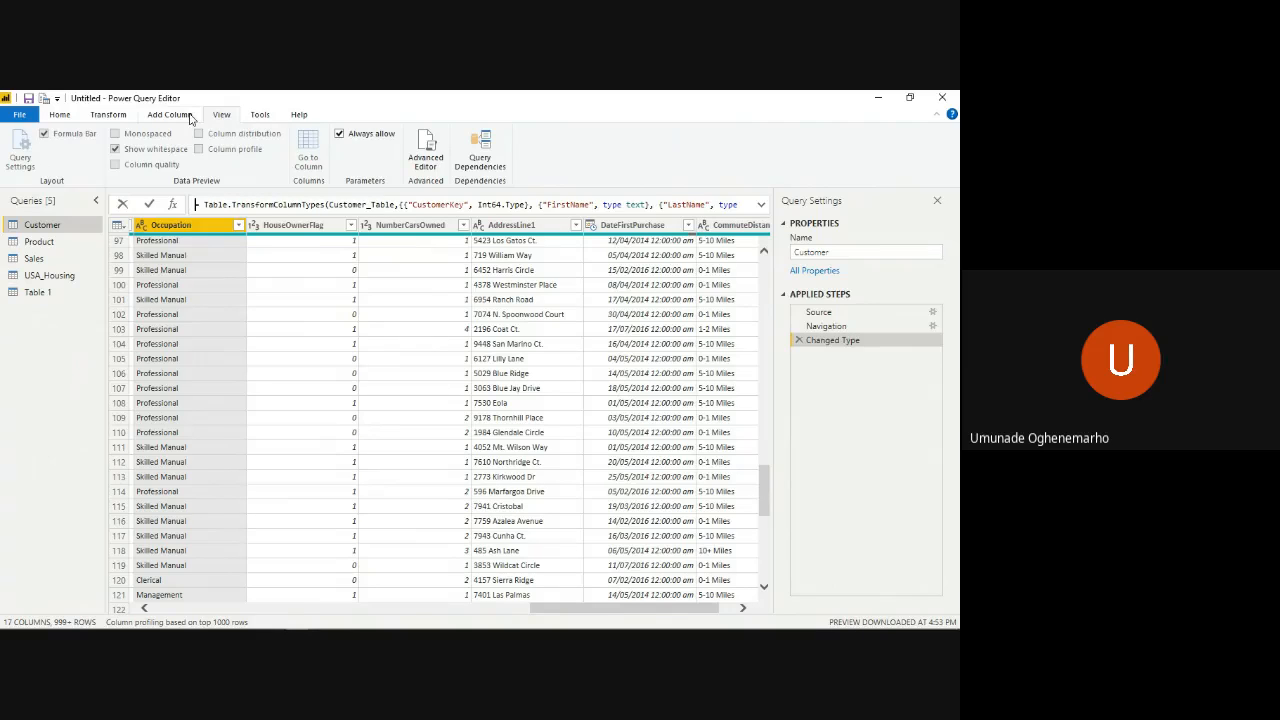
{"action": "left_click", "coordinate": [259, 116]}
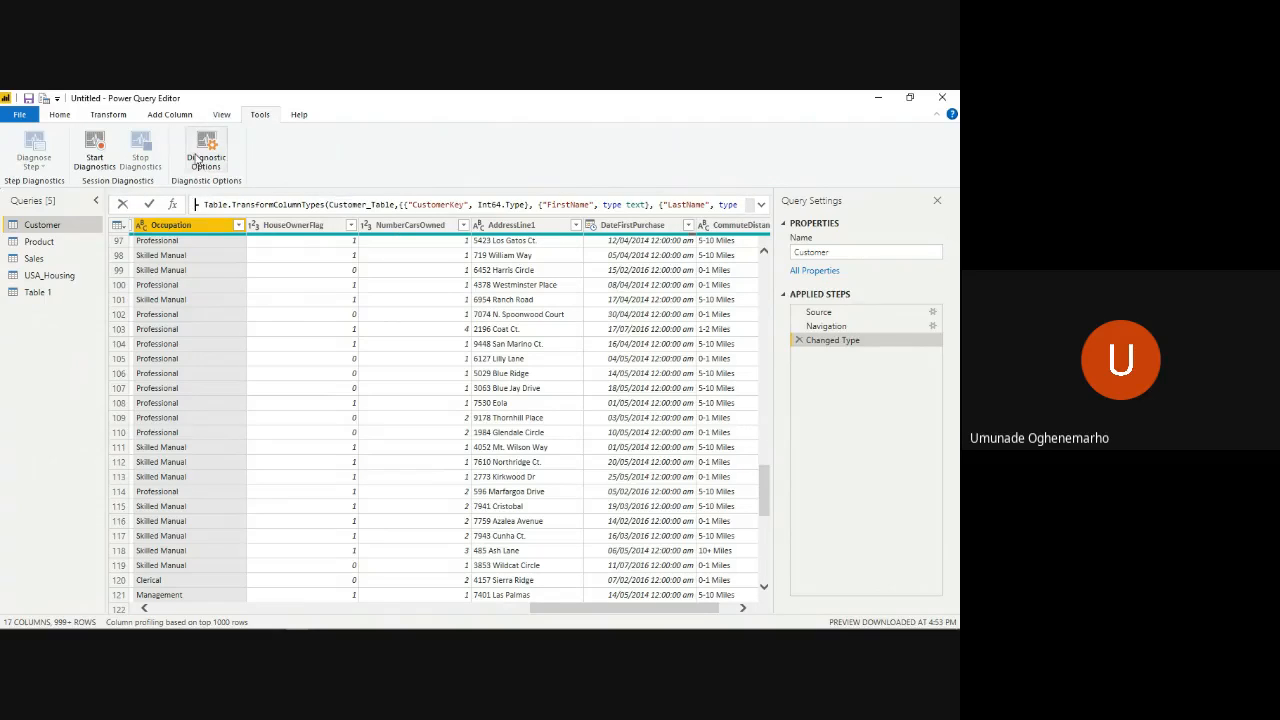
{"action": "left_click", "coordinate": [61, 115]}
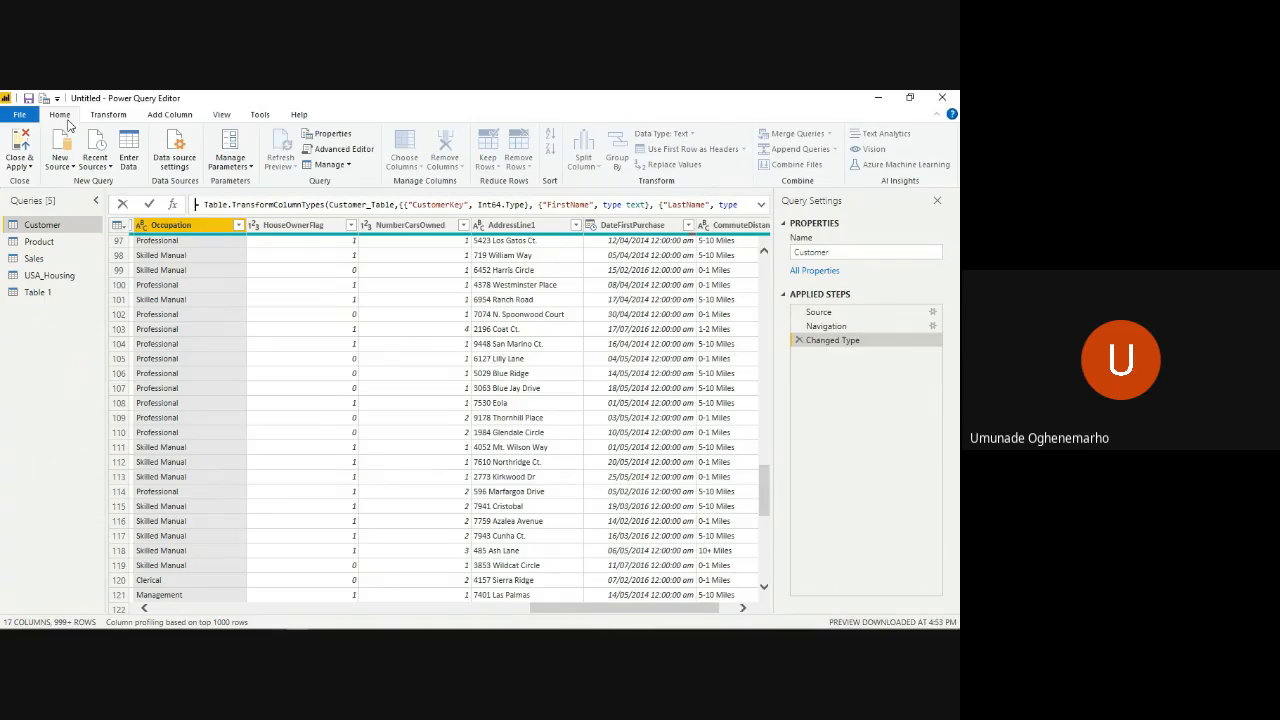
- Open the Sales query and look through its columns and rows of order data
{"action": "left_click", "coordinate": [42, 258]}
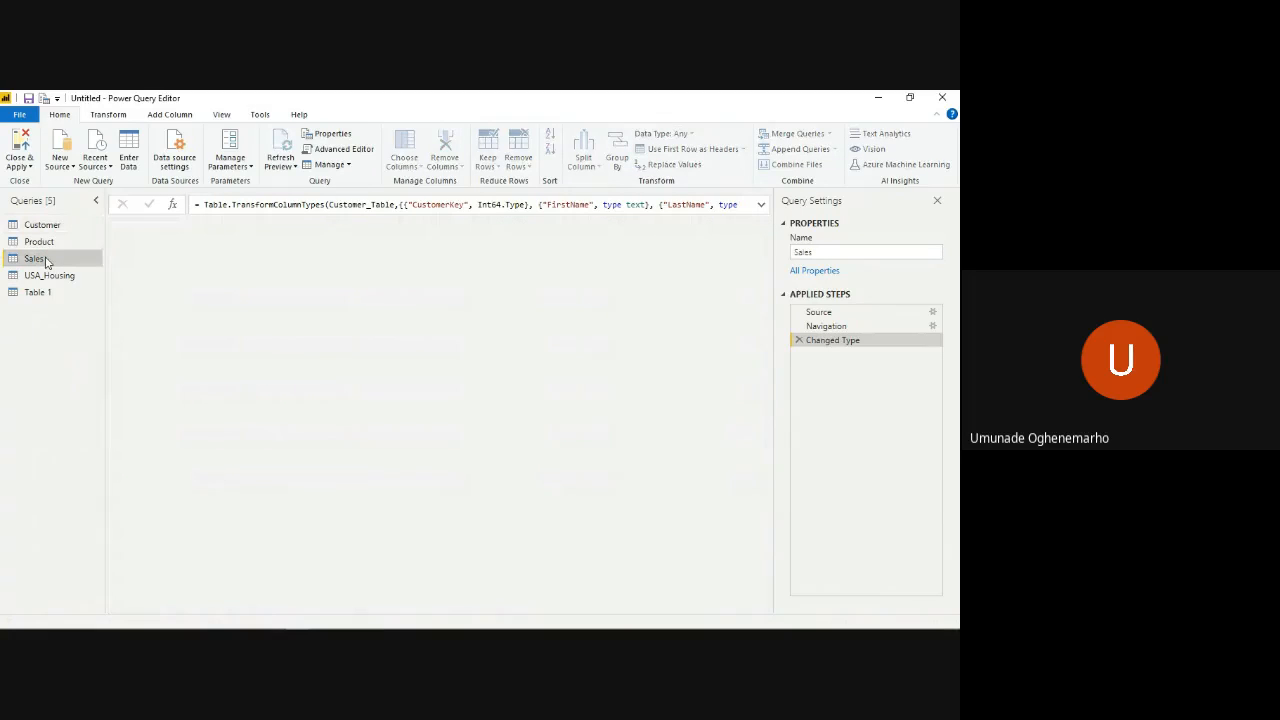
{"action": "scroll", "coordinate": [415, 457], "scroll_direction": "right", "scroll_amount": 10}
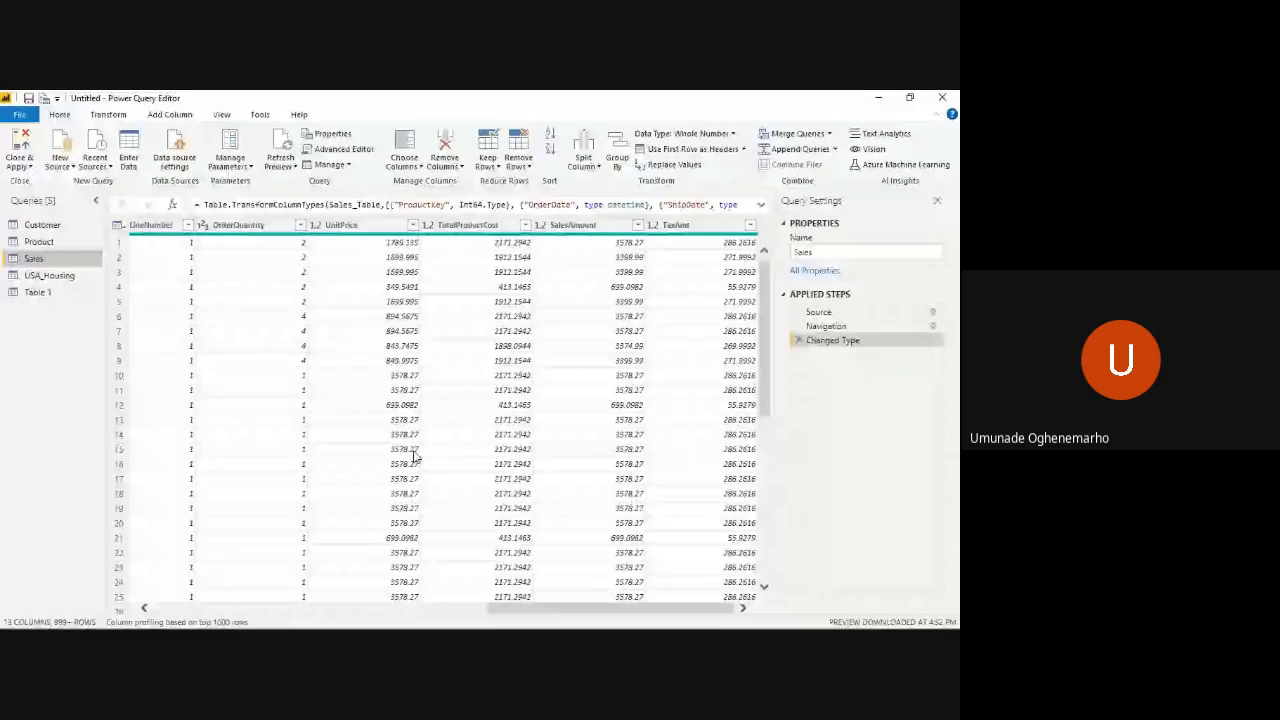
{"action": "scroll", "coordinate": [415, 457], "scroll_direction": "left", "scroll_amount": 3}
{"action": "scroll", "coordinate": [415, 457], "scroll_direction": "left", "scroll_amount": 3}
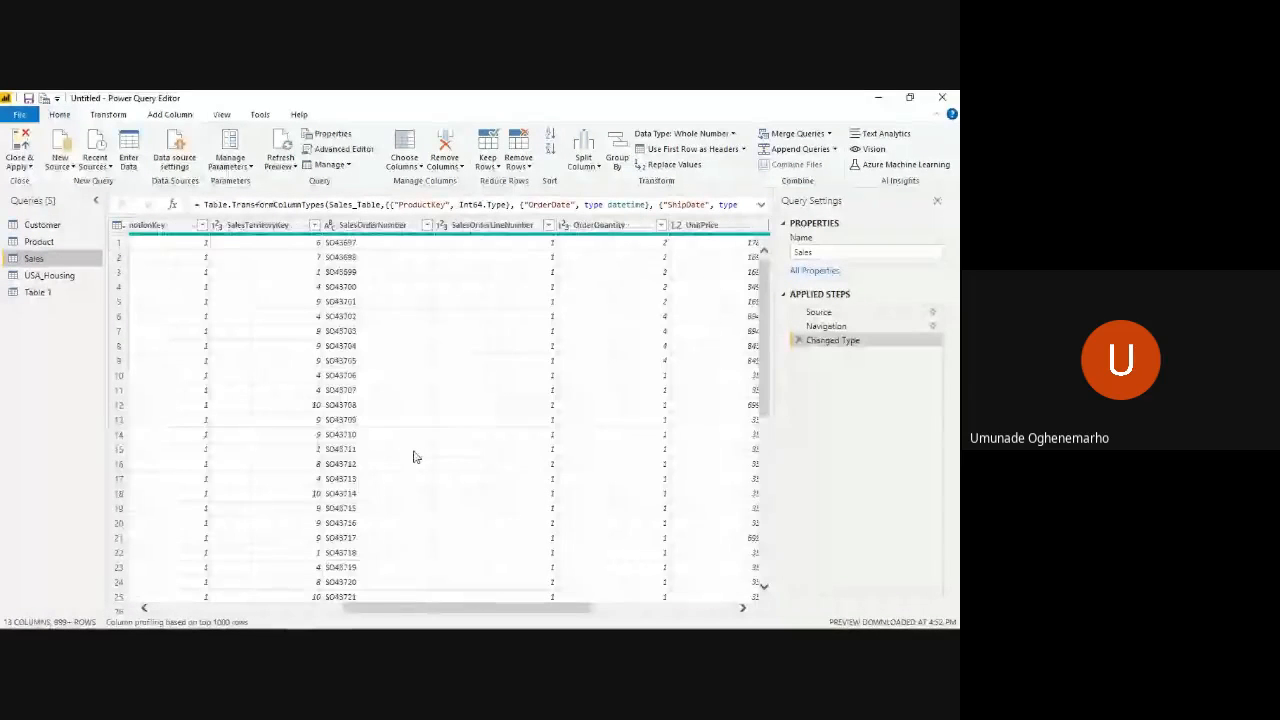
{"action": "scroll", "coordinate": [415, 457], "scroll_direction": "left", "scroll_amount": 4}
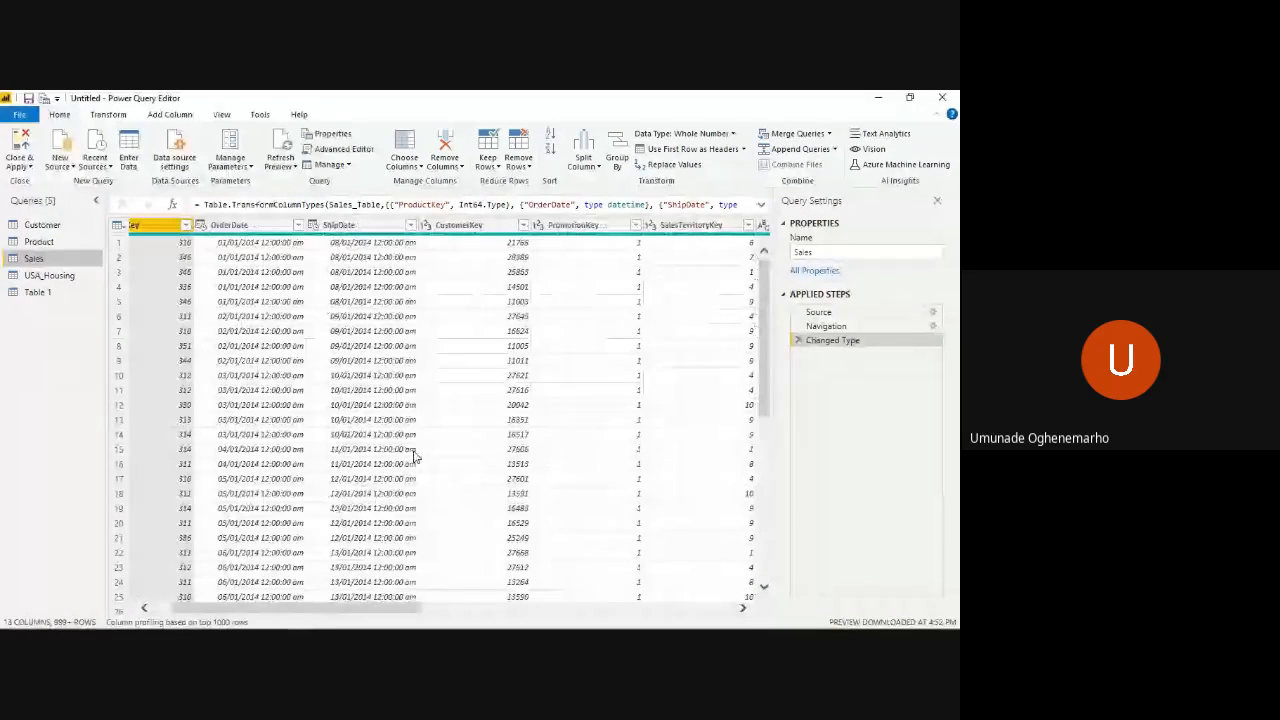
{"action": "scroll", "coordinate": [415, 457], "scroll_direction": "left", "scroll_amount": 1}
{"action": "scroll", "coordinate": [415, 457], "scroll_direction": "down", "scroll_amount": 20}
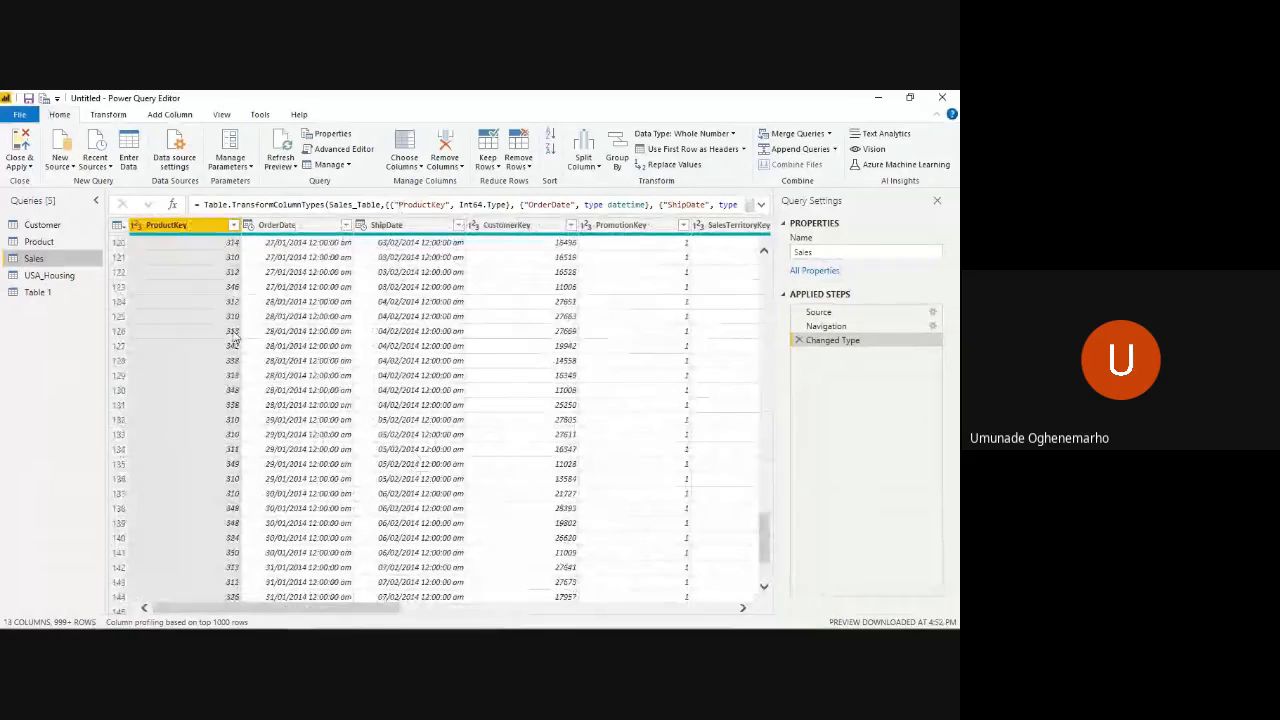
{"action": "scroll", "coordinate": [234, 341], "scroll_direction": "down", "scroll_amount": 14}
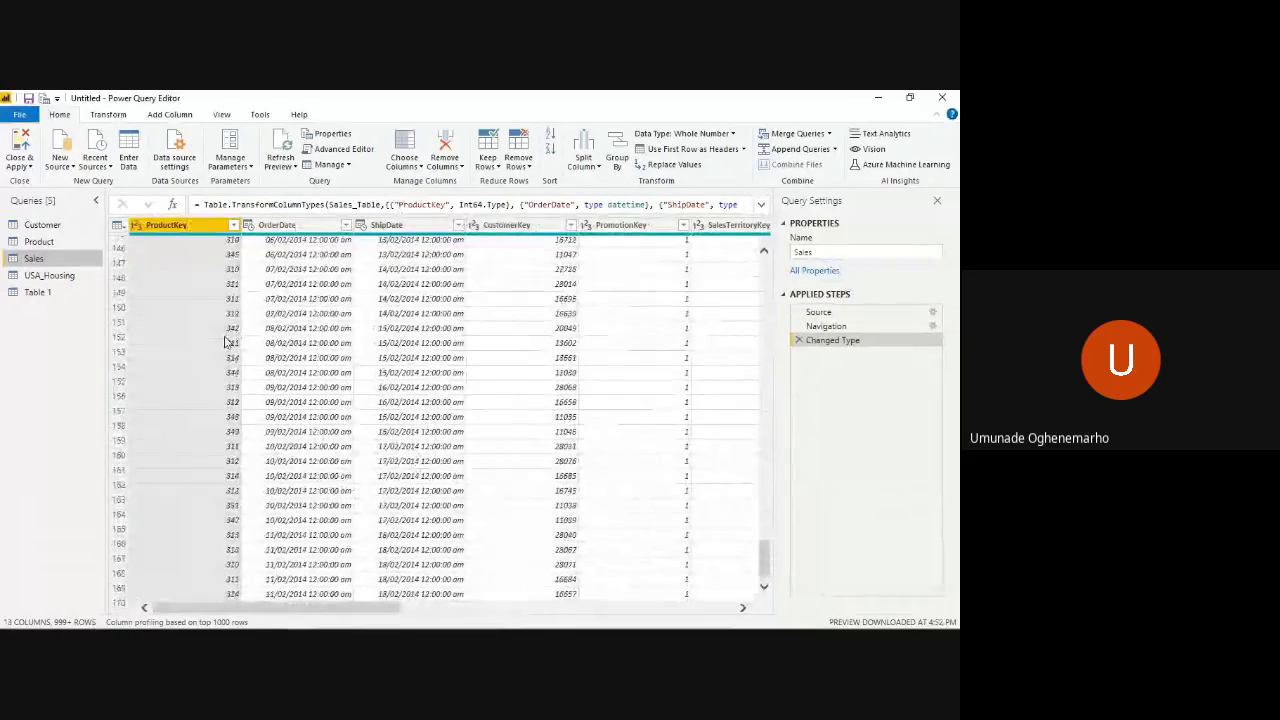
- Open the Table 1 query and look at the options for using the first row as headers
{"action": "left_click", "coordinate": [32, 294]}
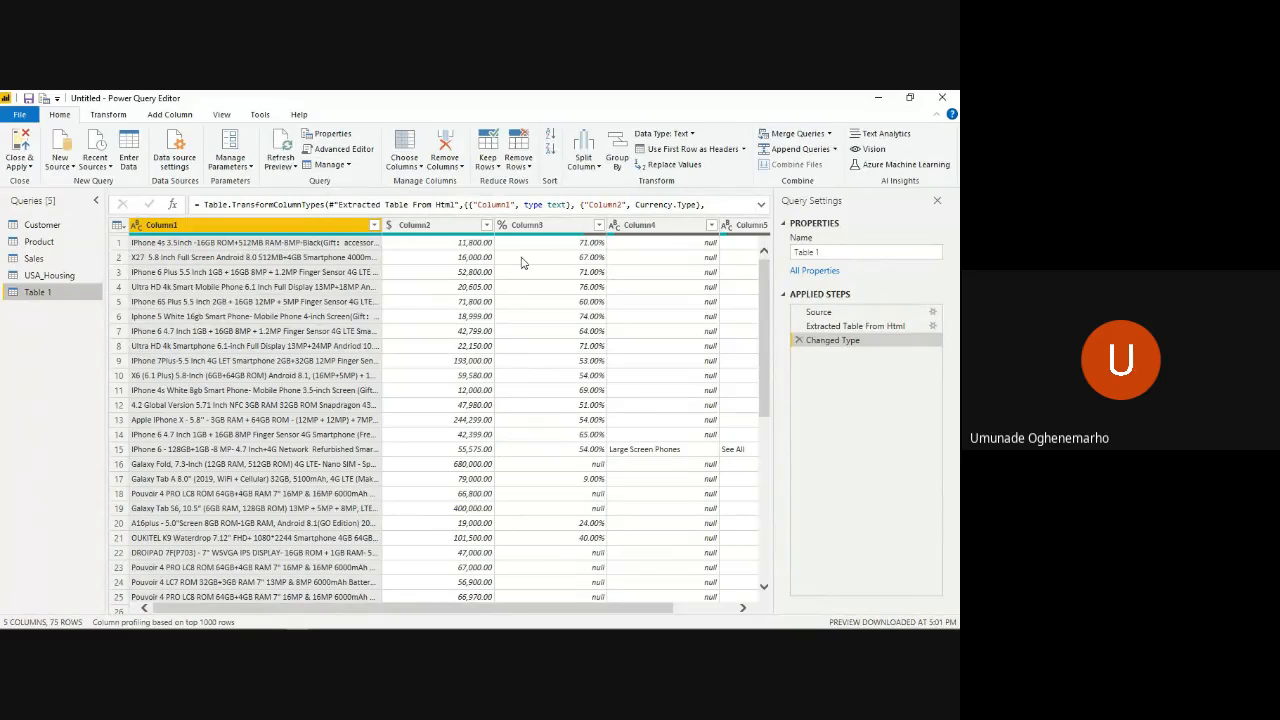
{"action": "left_click", "coordinate": [744, 149]}
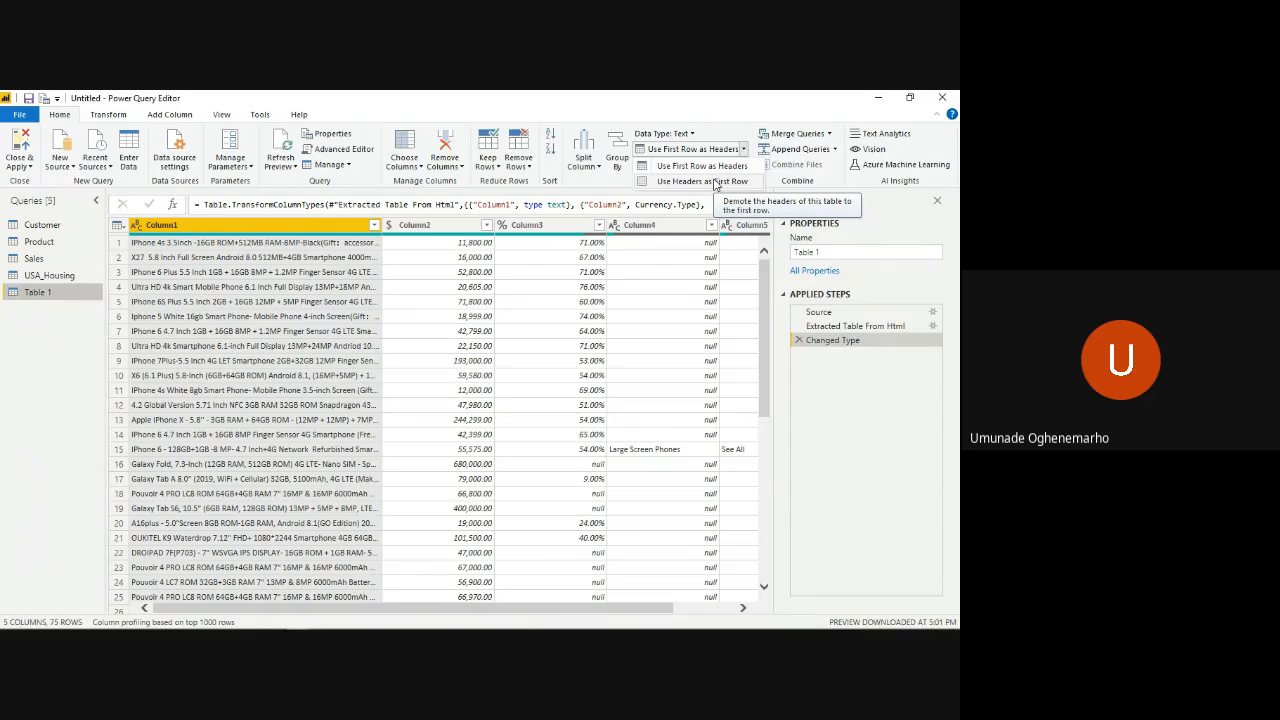
{"action": "left_click", "coordinate": [312, 226]}
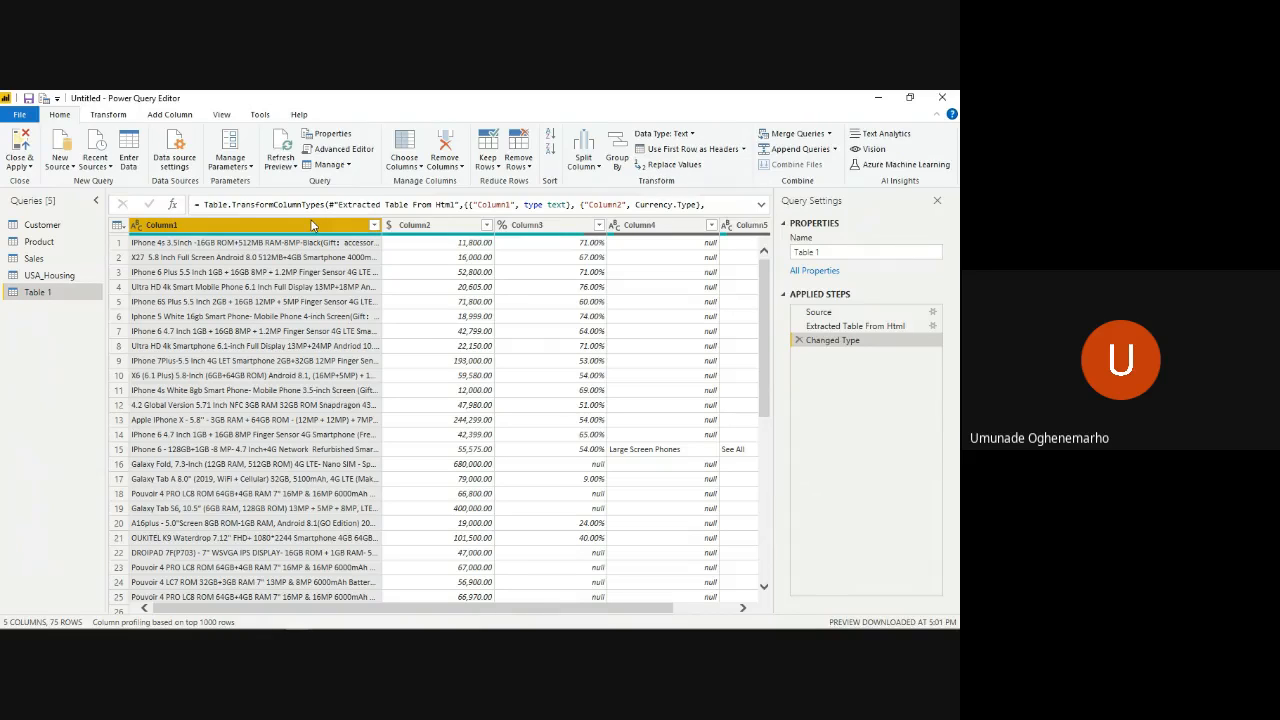
- Rename Column1 in the Table 1 query to "Phone name"
{"action": "double_click", "coordinate": [218, 228]}
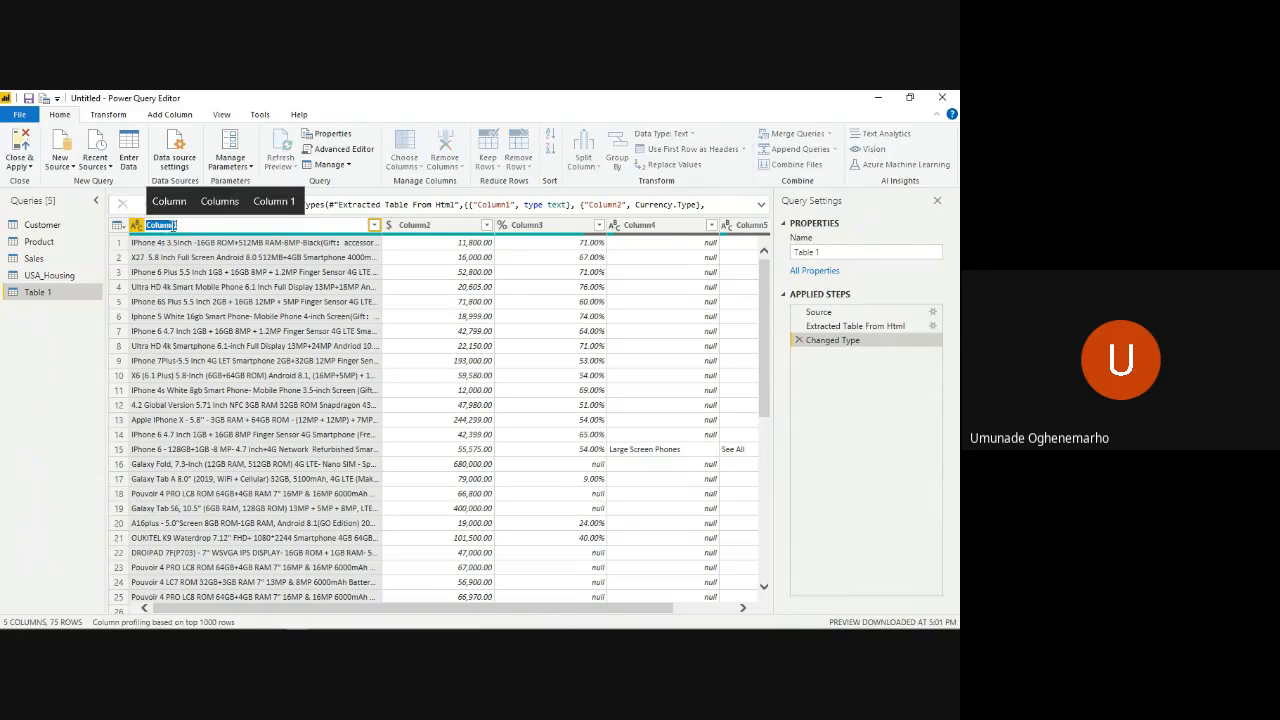
{"action": "left_click", "coordinate": [206, 210]}
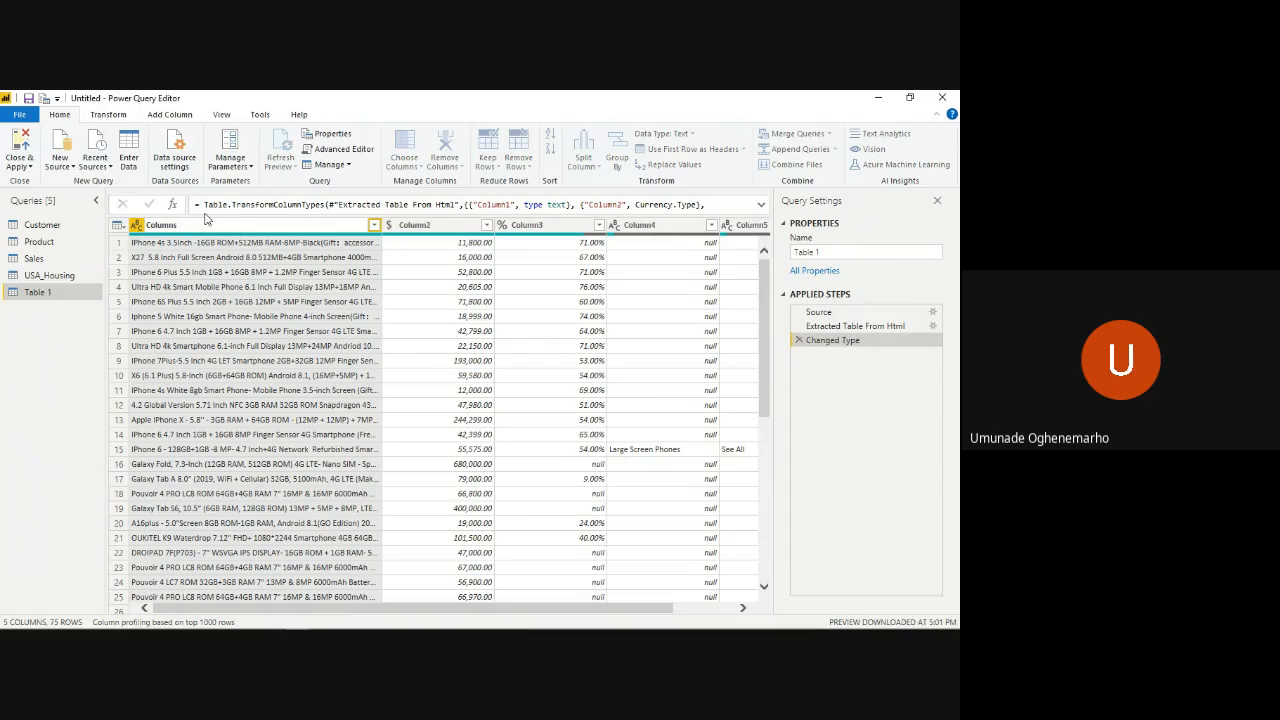
{"action": "key", "text": "ctrl+a"}
{"action": "type", "text": "Pho"}
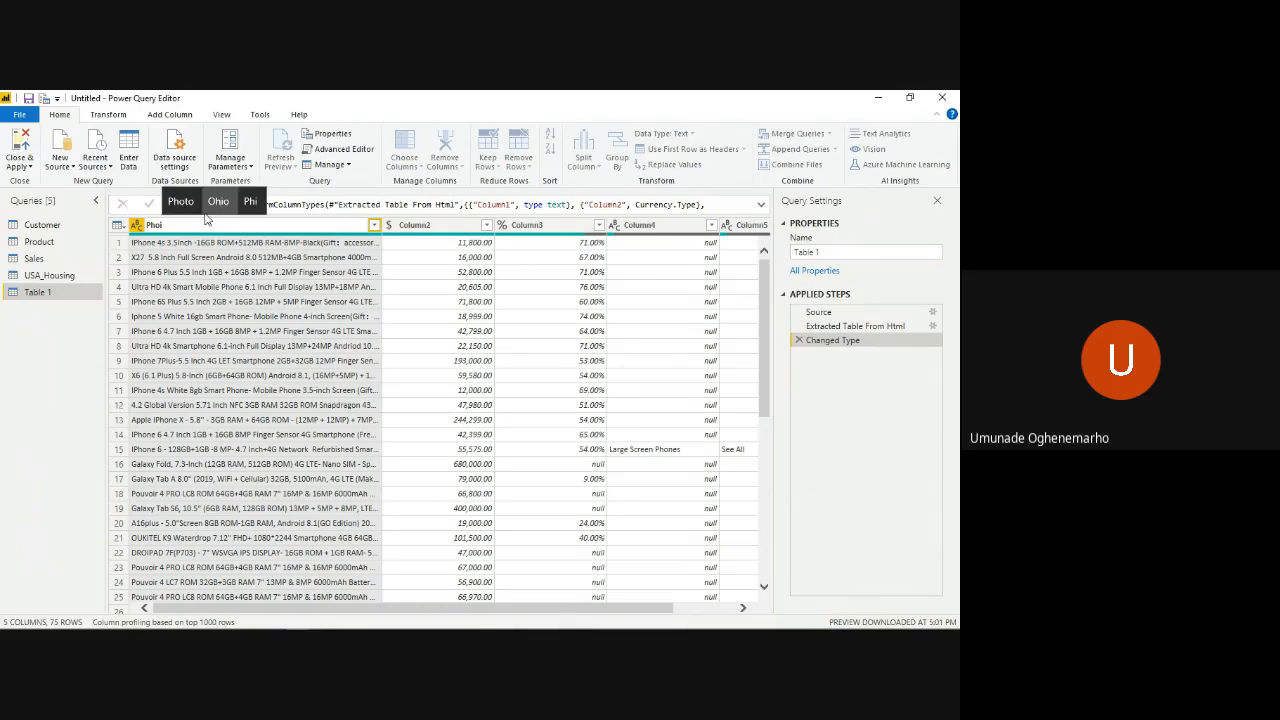
{"action": "type", "text": "ne name"}
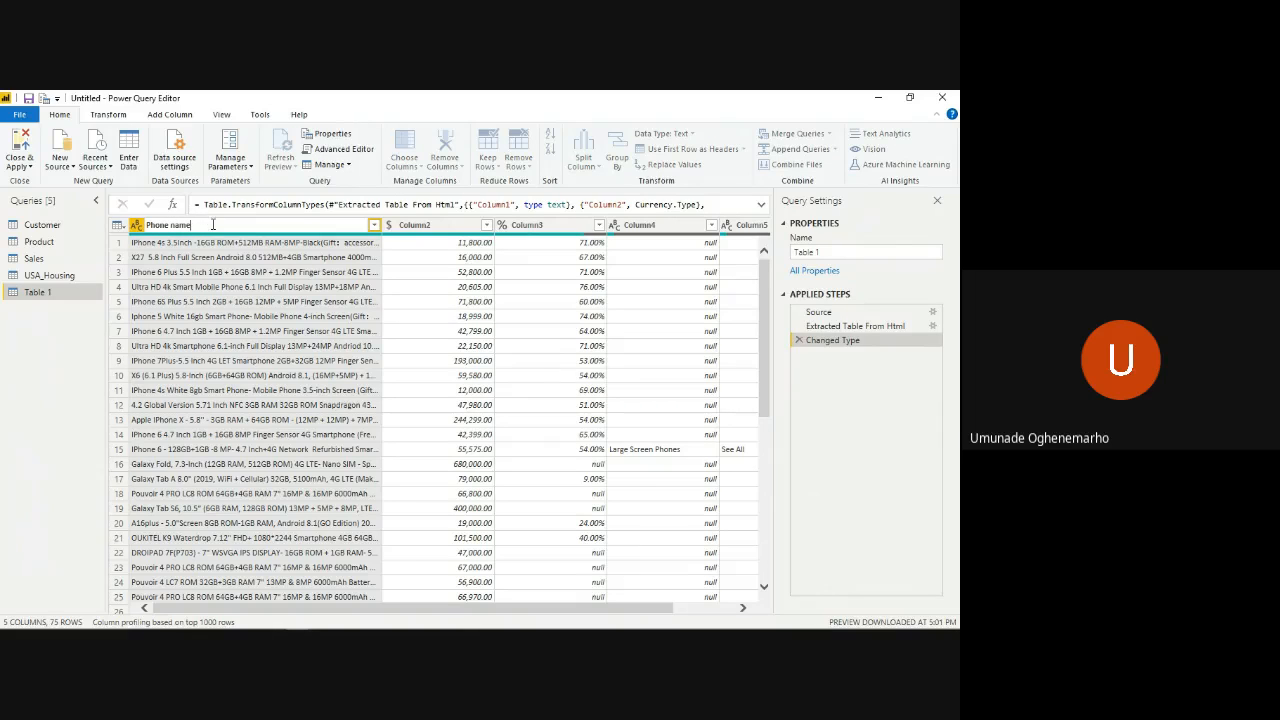
{"action": "key", "text": "Return"}
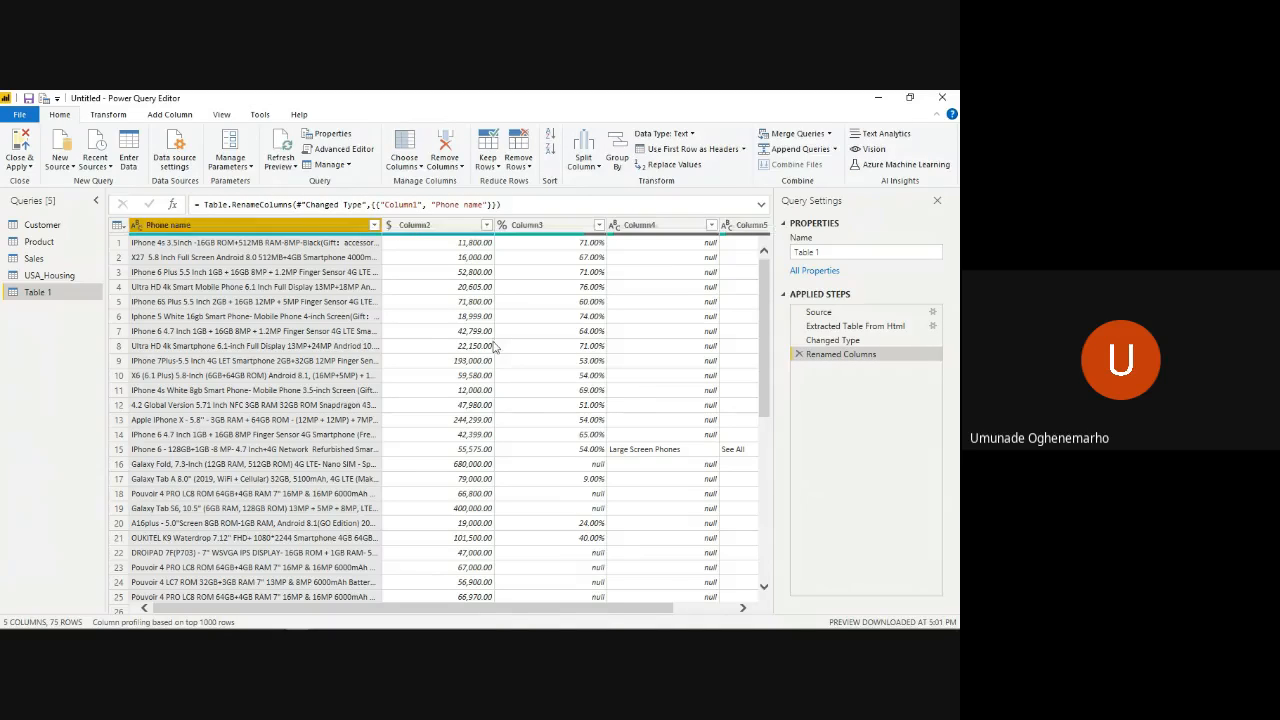
- Rename Column2 in the Table 1 query to "Phone Price"
{"action": "scroll", "coordinate": [493, 346], "scroll_direction": "right", "scroll_amount": 2}
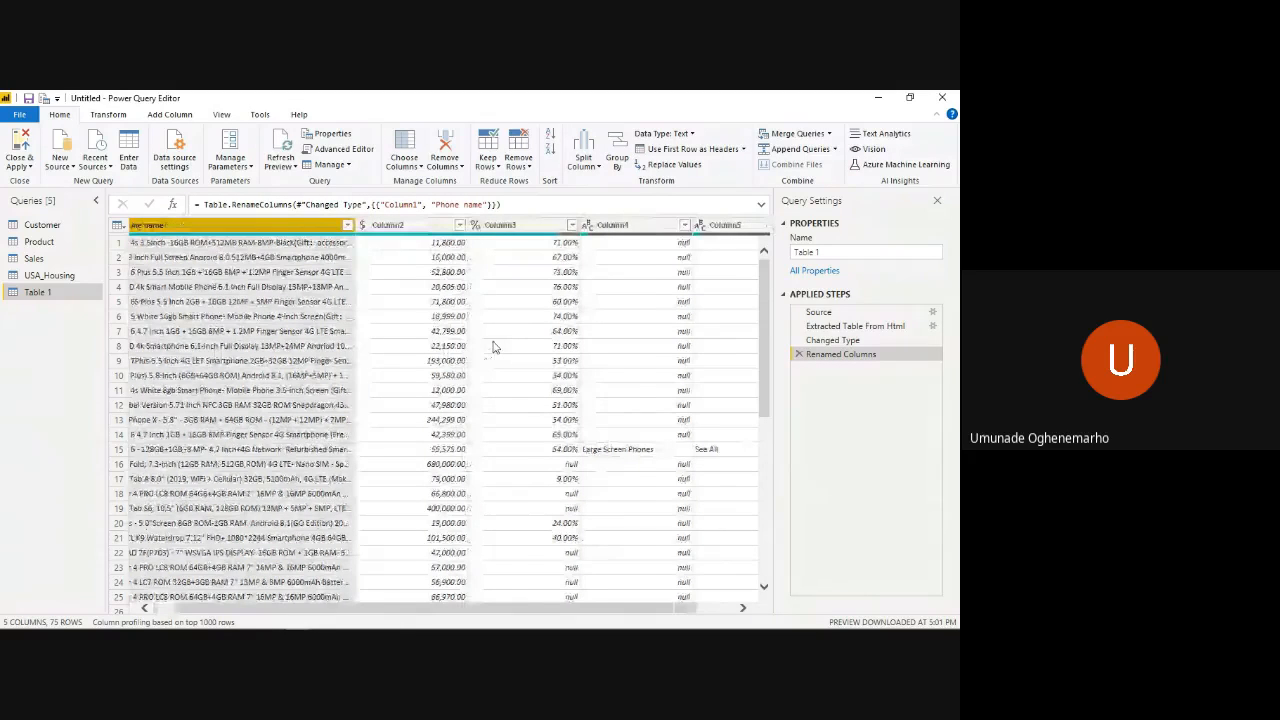
{"action": "scroll", "coordinate": [493, 346], "scroll_direction": "right", "scroll_amount": 3}
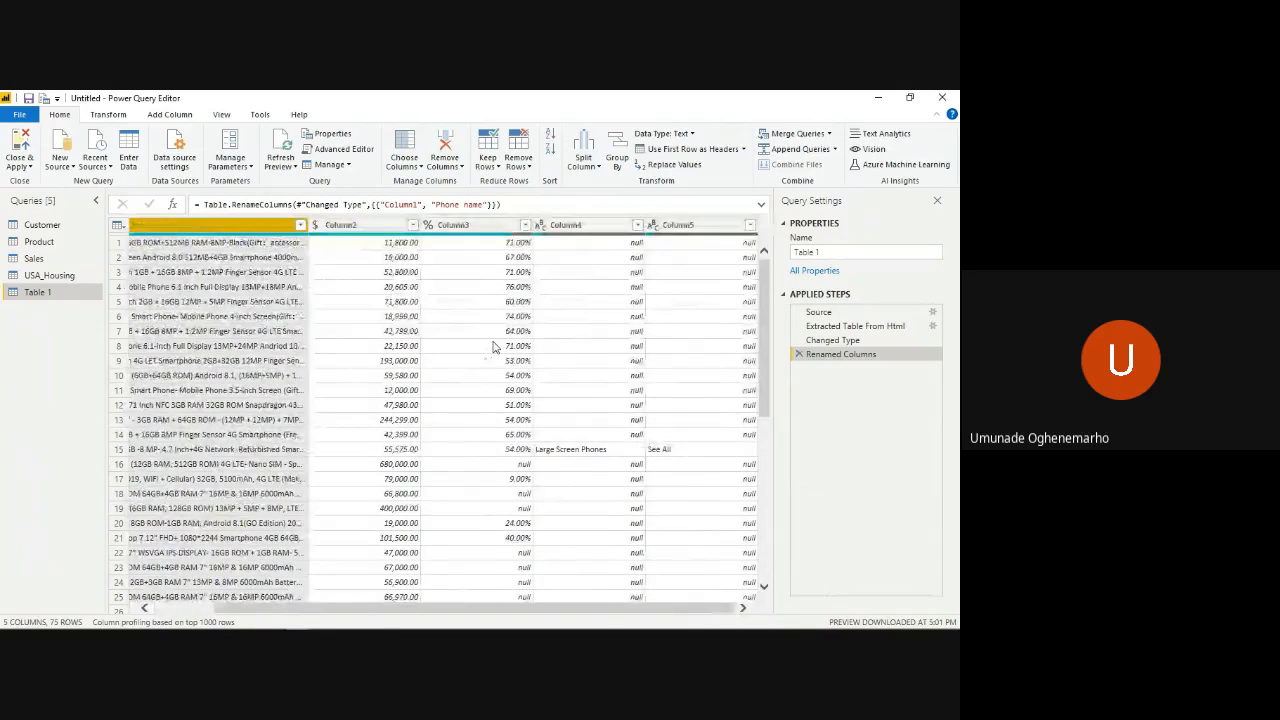
{"action": "scroll", "coordinate": [493, 346], "scroll_direction": "left", "scroll_amount": 5}
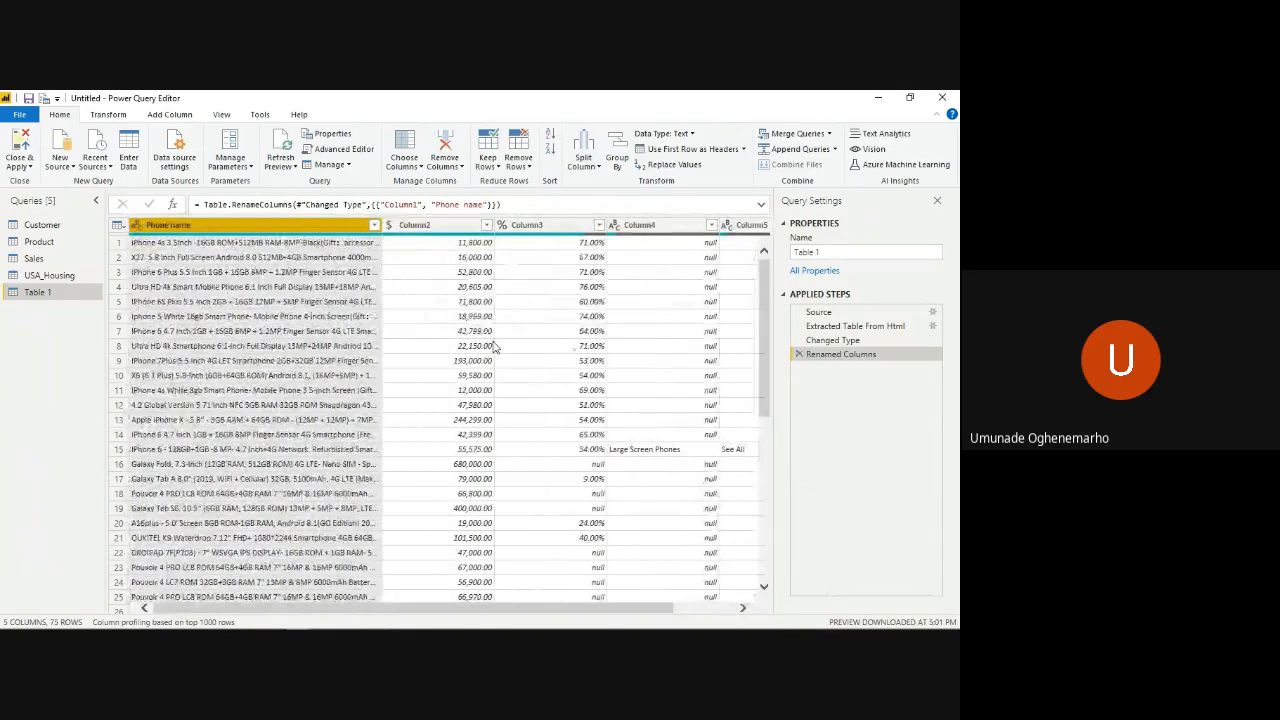
{"action": "left_click", "coordinate": [432, 226]}
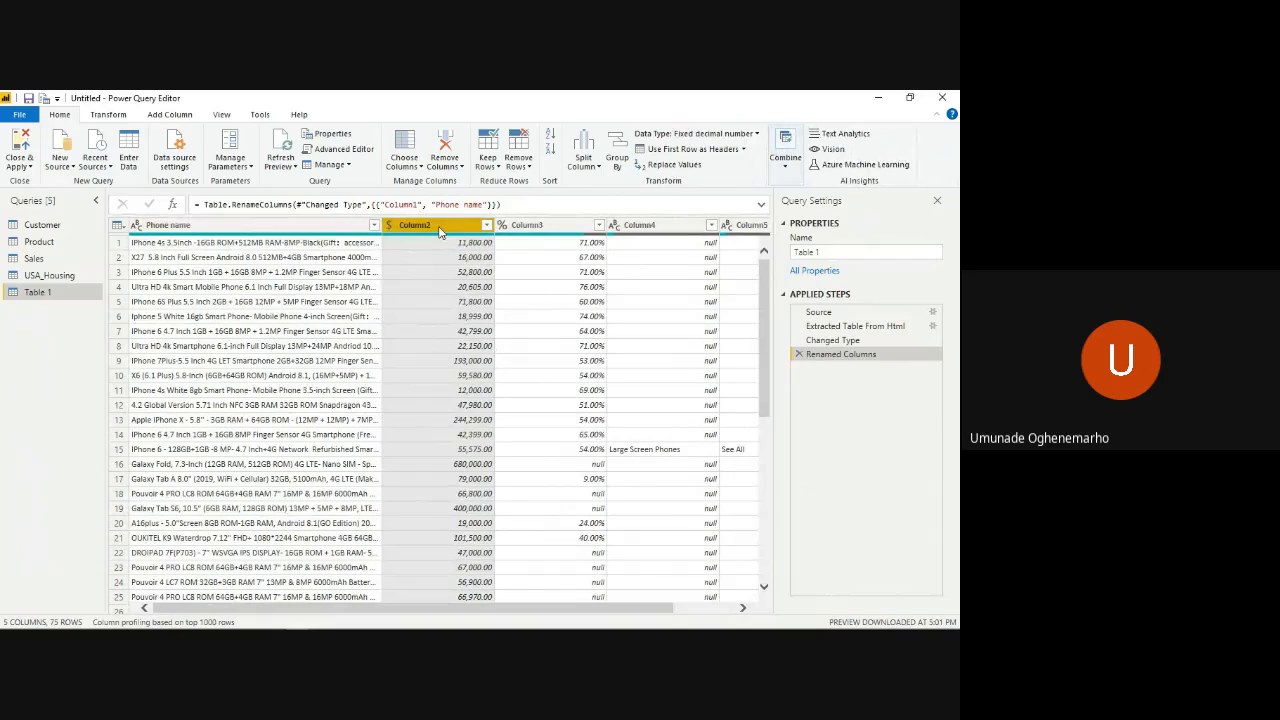
{"action": "double_click", "coordinate": [439, 228]}
{"action": "type", "text": "P"}
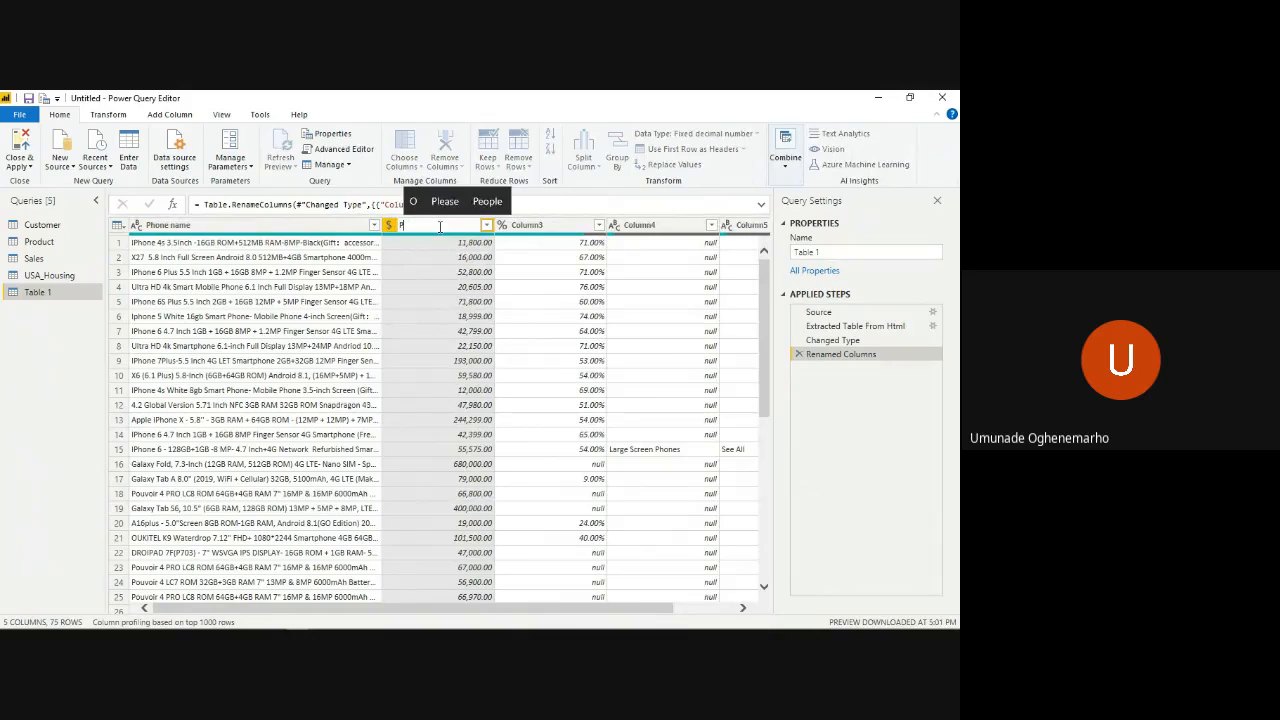
{"action": "type", "text": "hone P"}
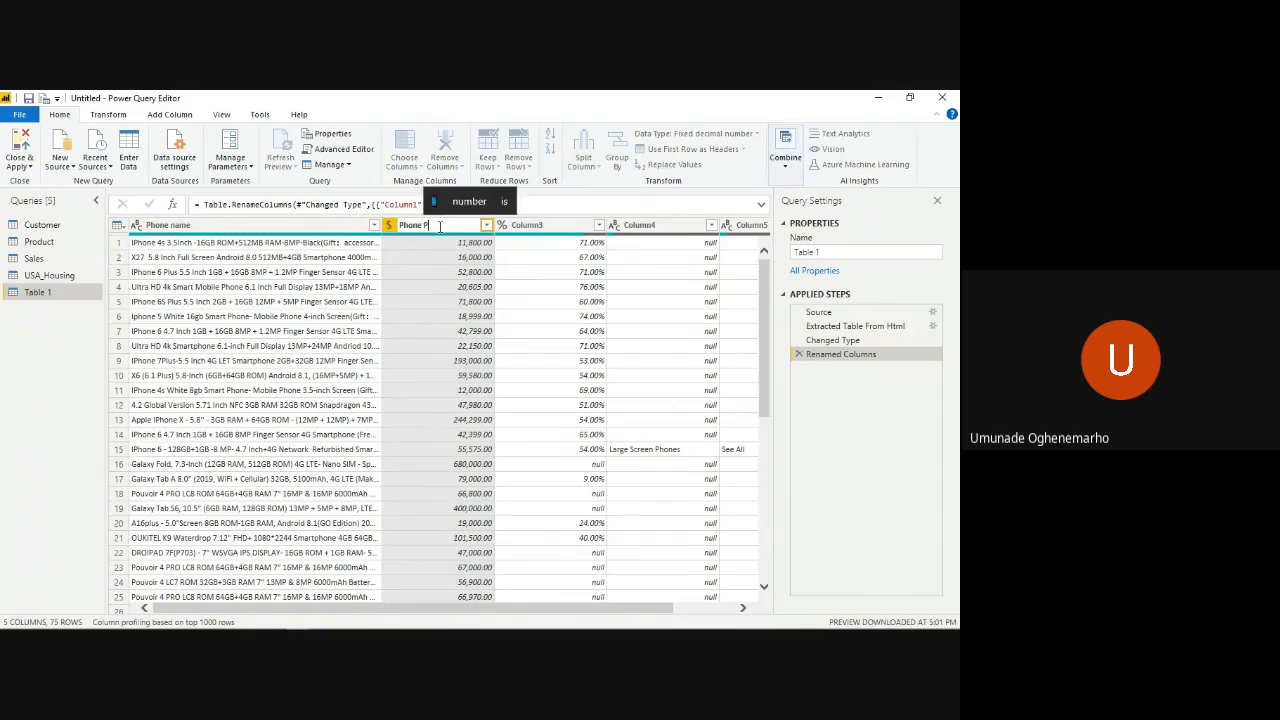
{"action": "type", "text": "rice"}
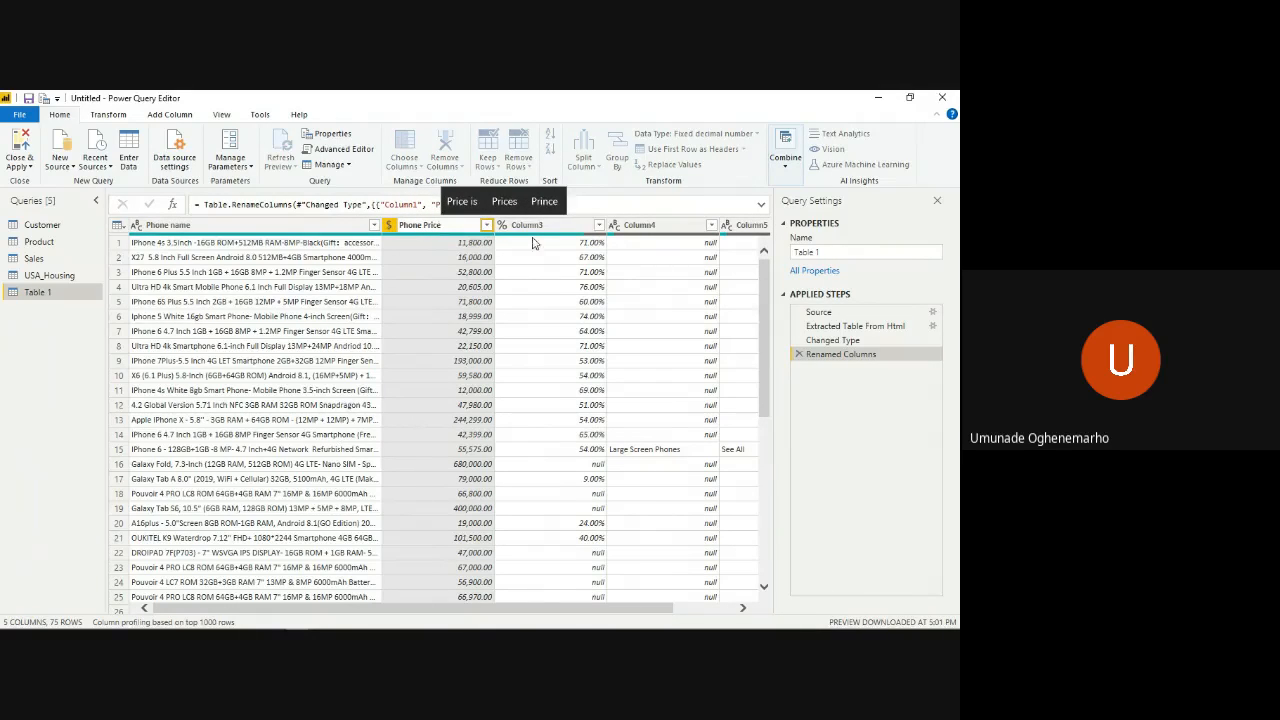
{"action": "key", "text": "Return"}
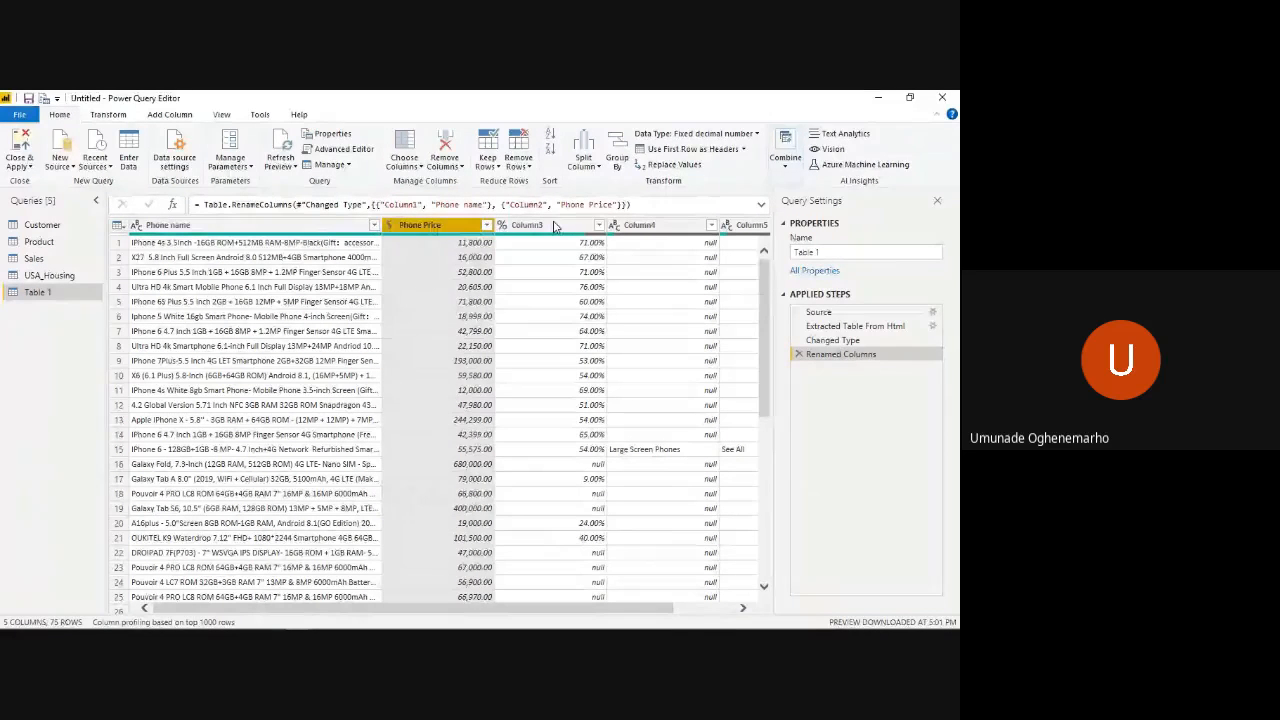
- Rename Column3 in the Table 1 query to "Ratings"
{"action": "double_click", "coordinate": [555, 226]}
{"action": "type", "text": "R"}
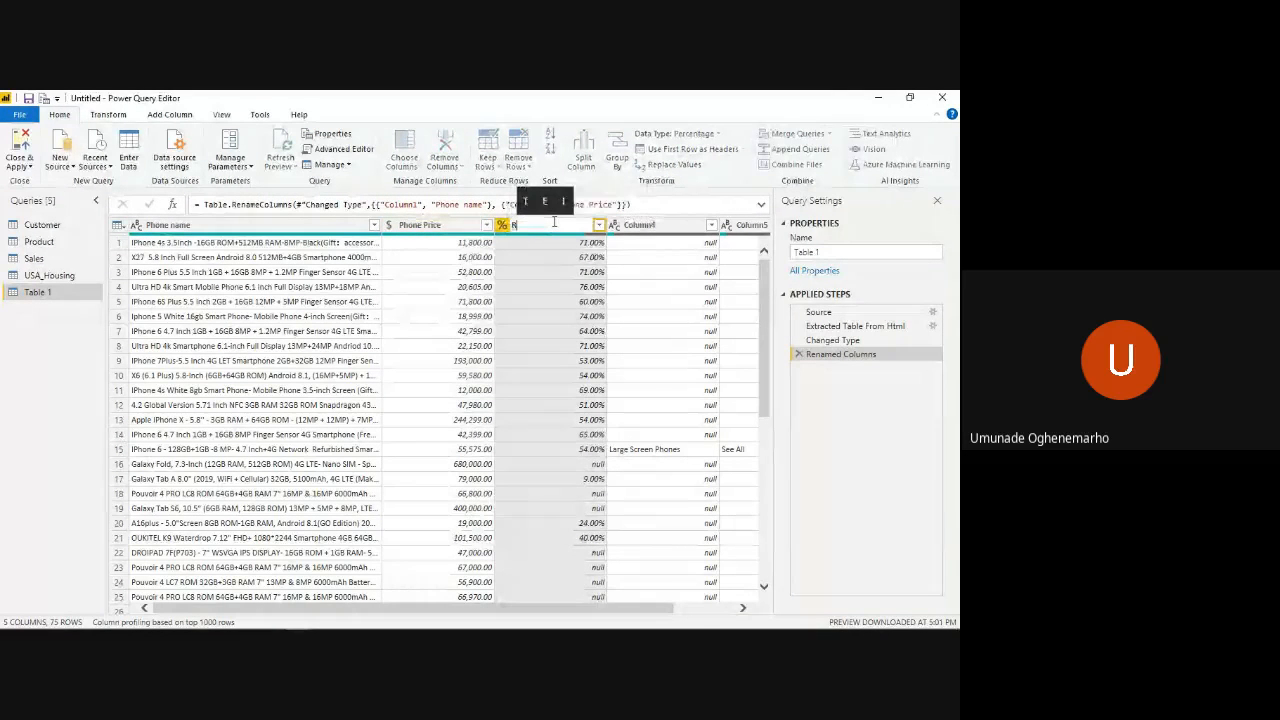
{"action": "type", "text": "atings"}
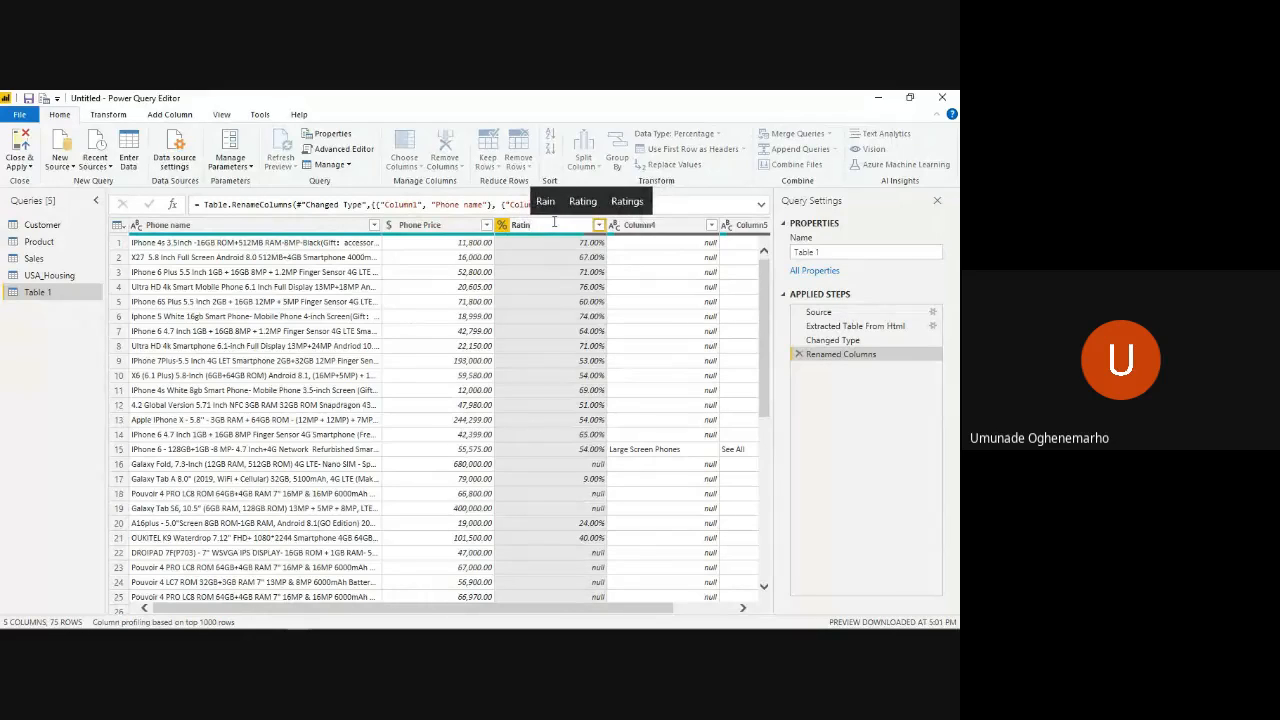
{"action": "key", "text": "Return"}
- Rename Column4 in the Table 1 query to "Category"
{"action": "double_click", "coordinate": [673, 226]}
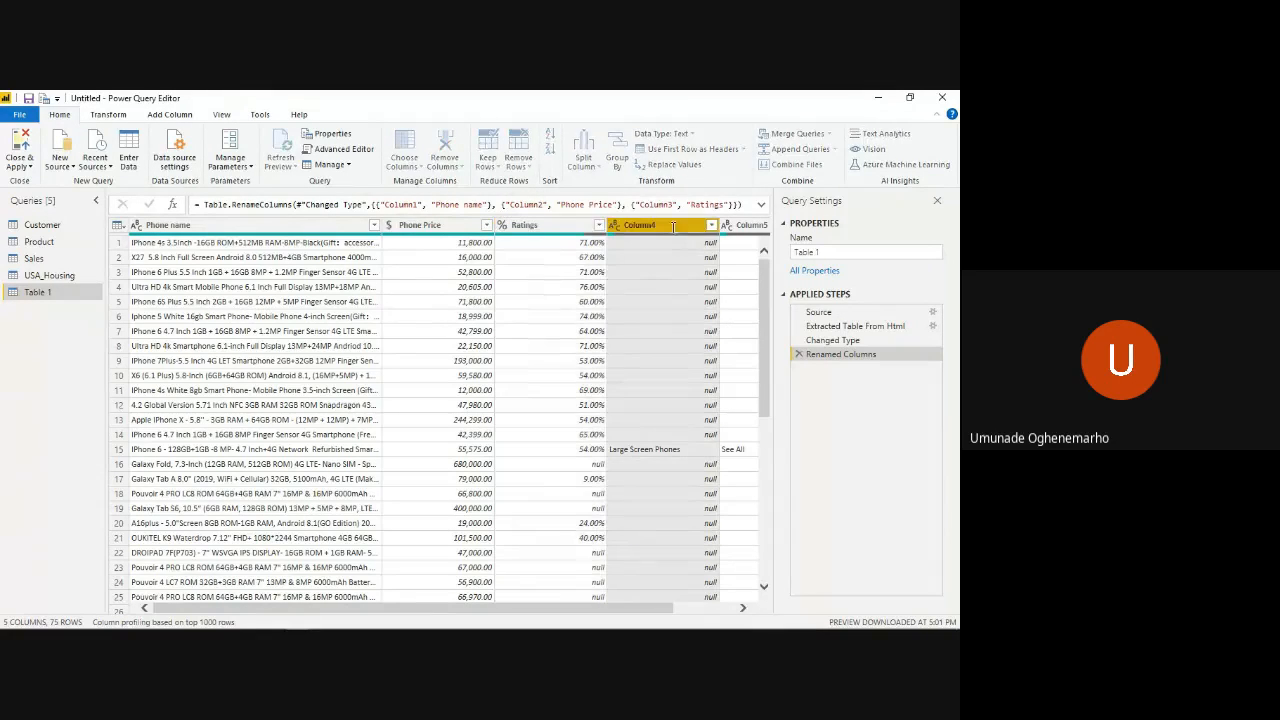
{"action": "type", "text": "Ca"}
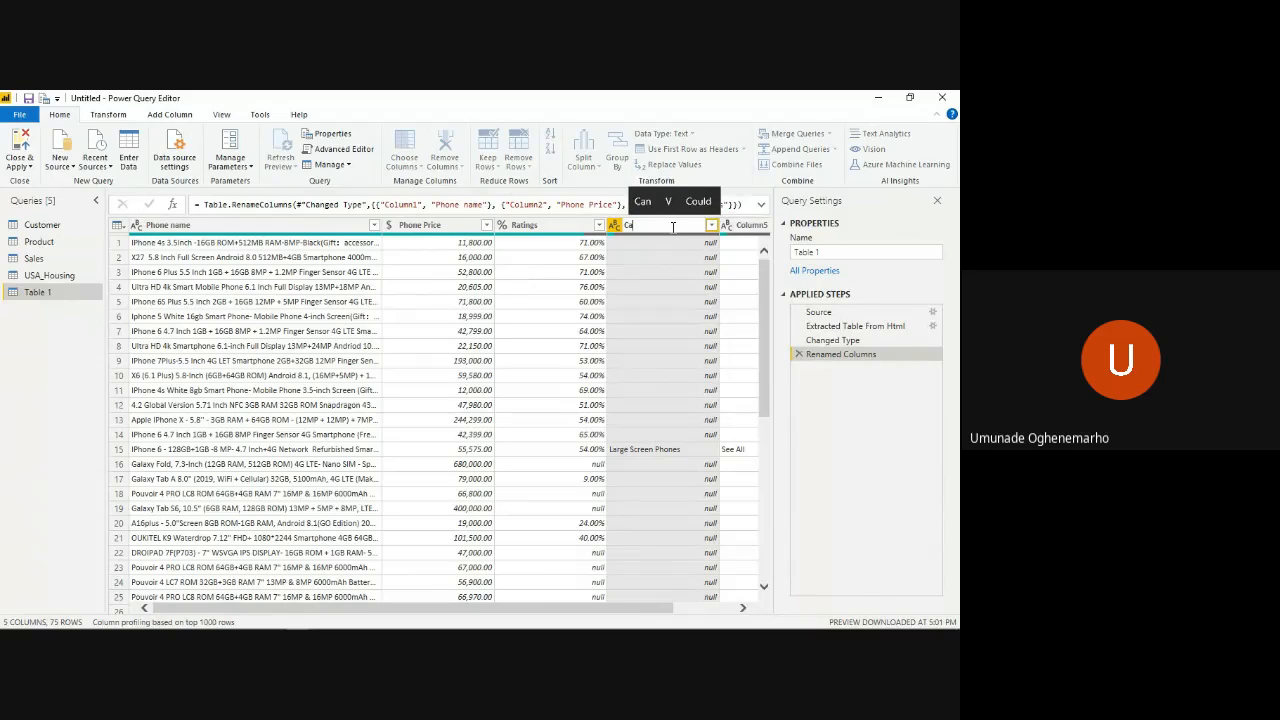
{"action": "type", "text": "tegory"}
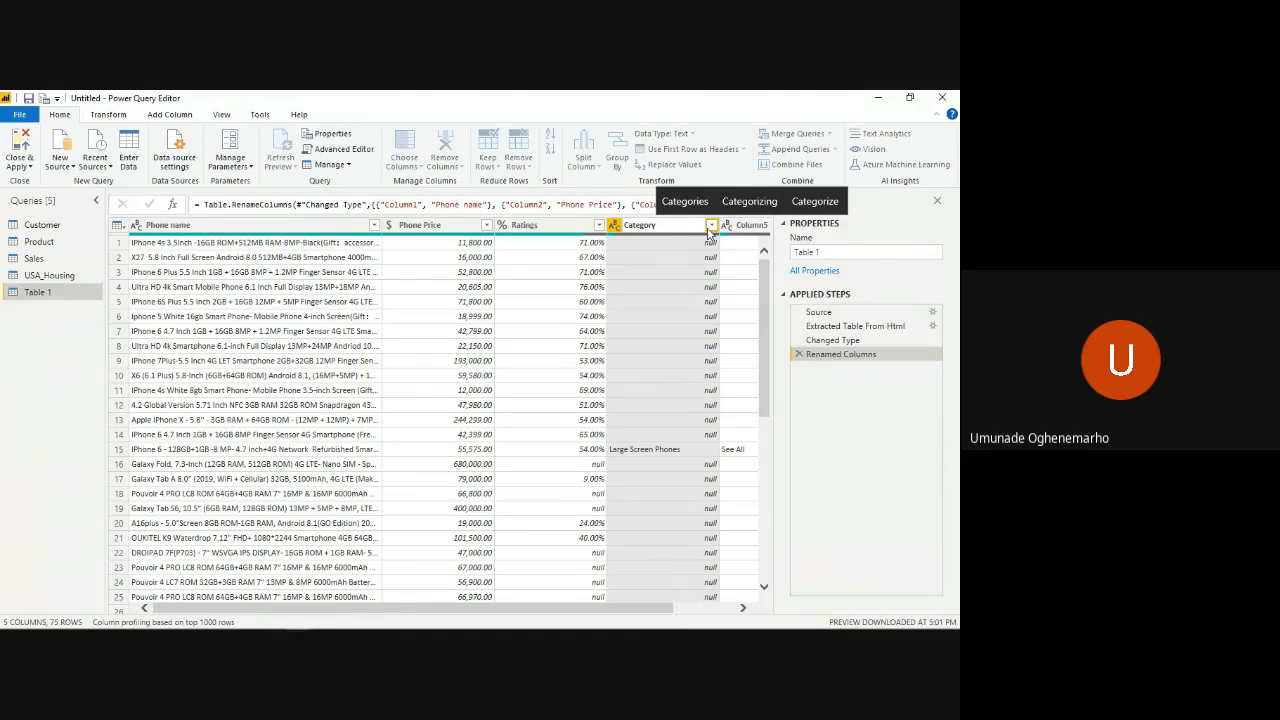
{"action": "key", "text": "Return"}
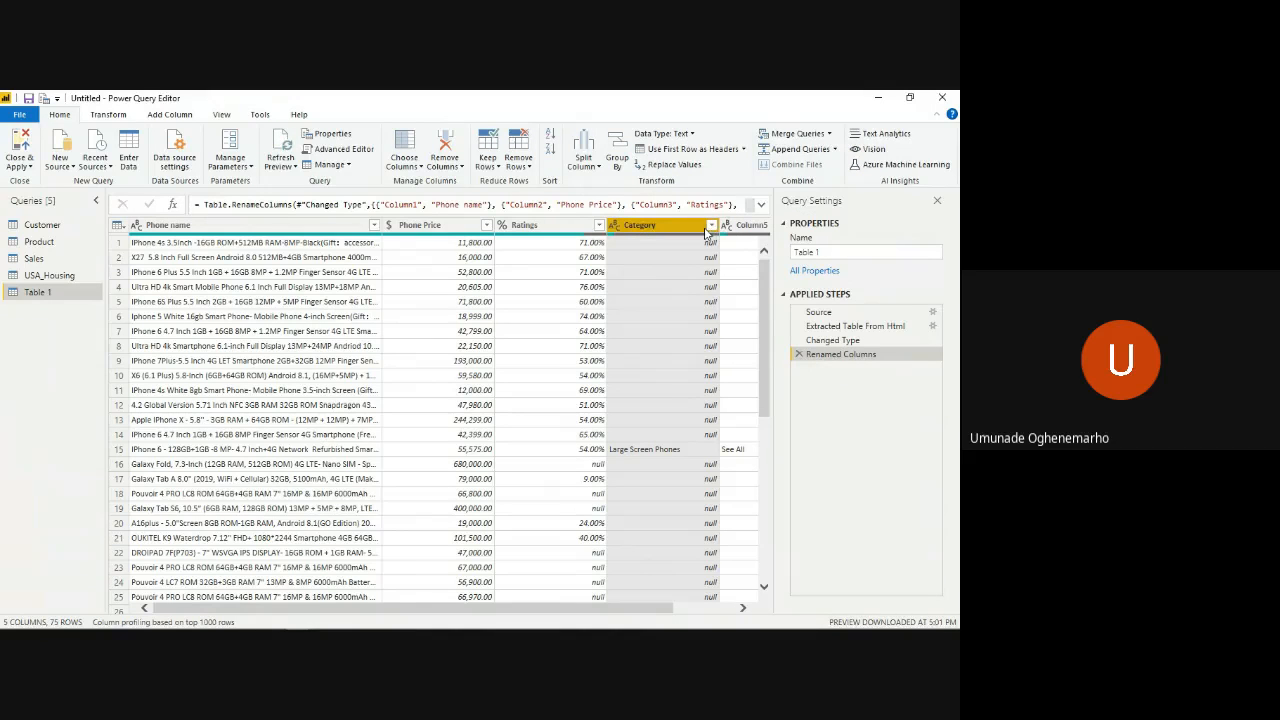
- Check the contents of Column5 in the Table 1 query and remove that column
{"action": "scroll", "coordinate": [718, 248], "scroll_direction": "right", "scroll_amount": 2}
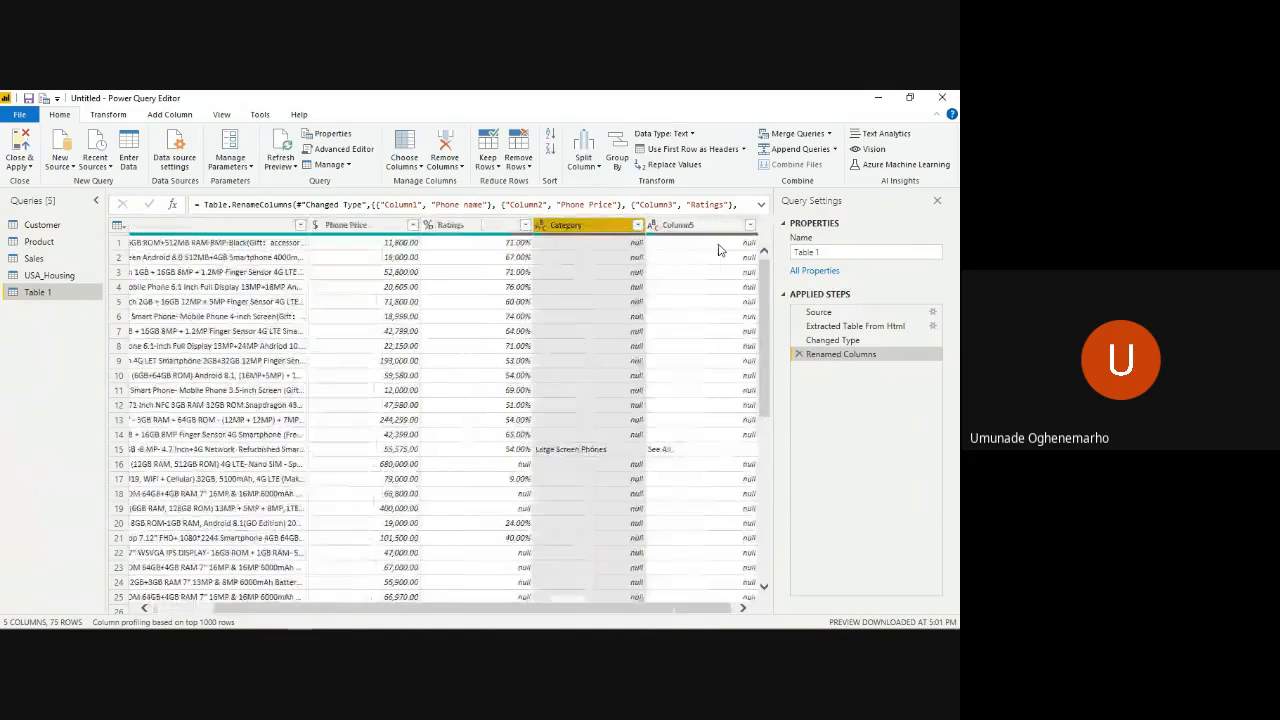
{"action": "scroll", "coordinate": [690, 355], "scroll_direction": "down", "scroll_amount": 15}
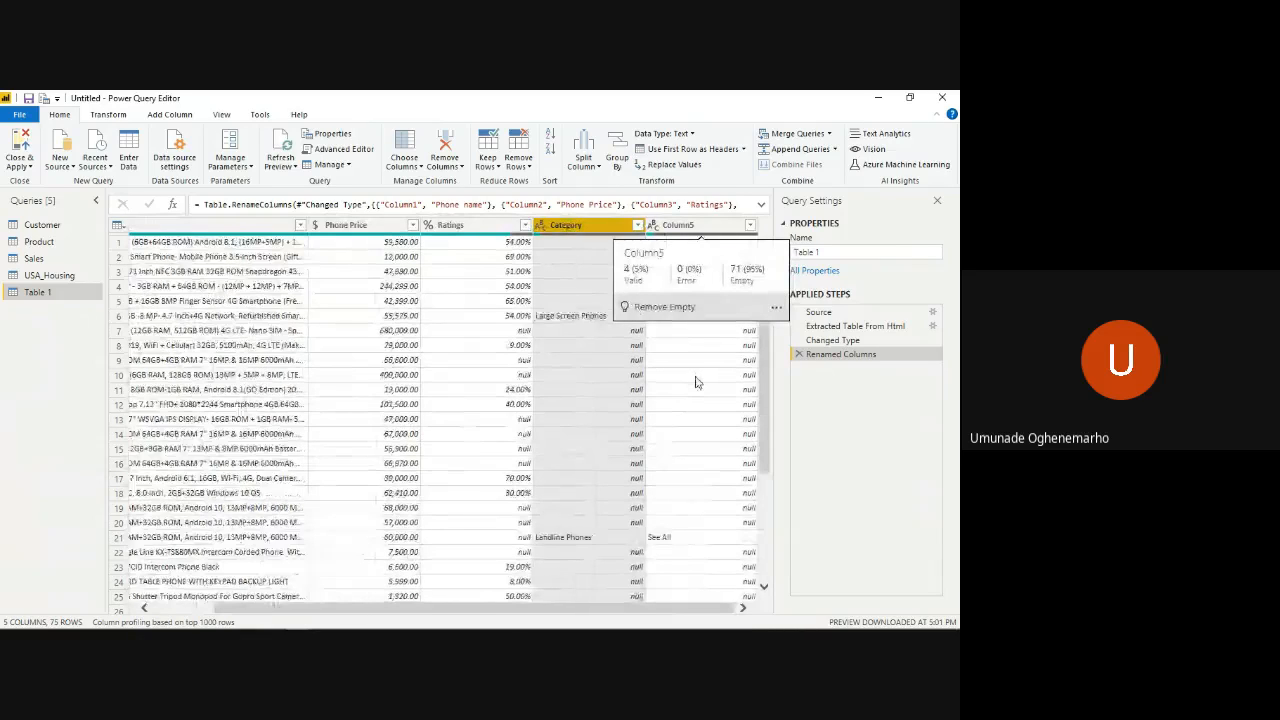
{"action": "scroll", "coordinate": [696, 382], "scroll_direction": "up", "scroll_amount": 15}
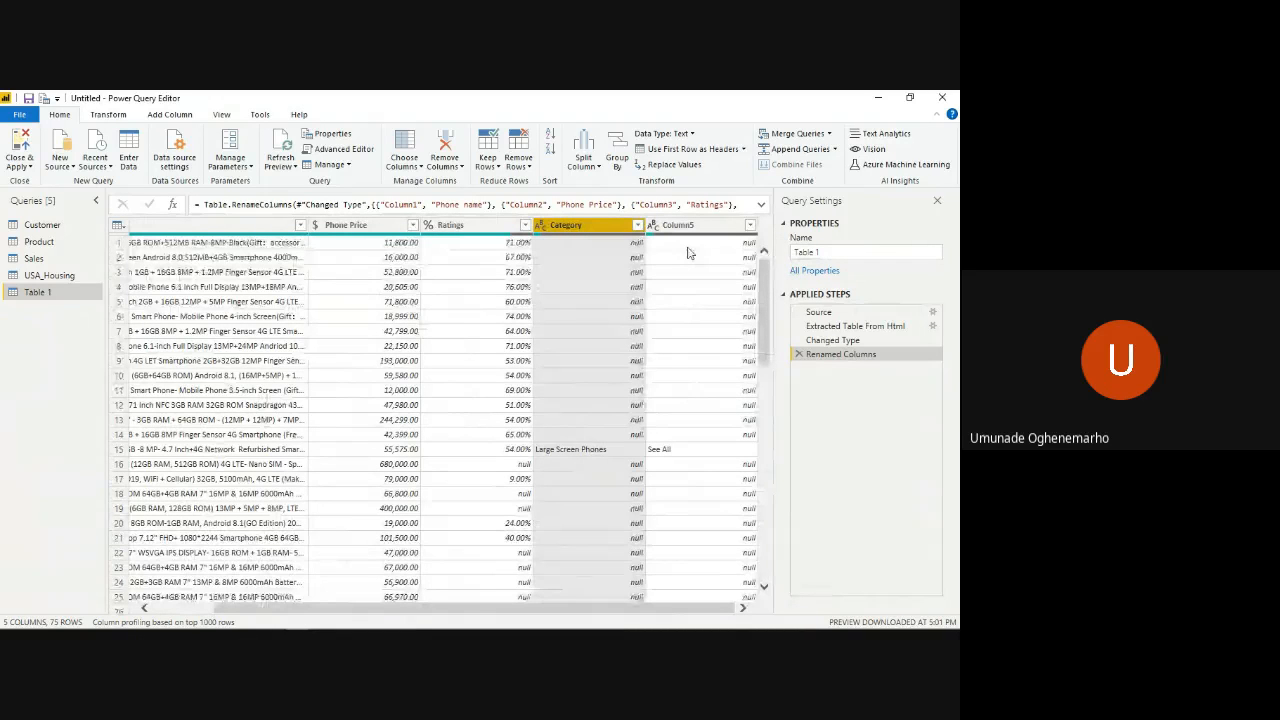
{"action": "left_click", "coordinate": [677, 229]}
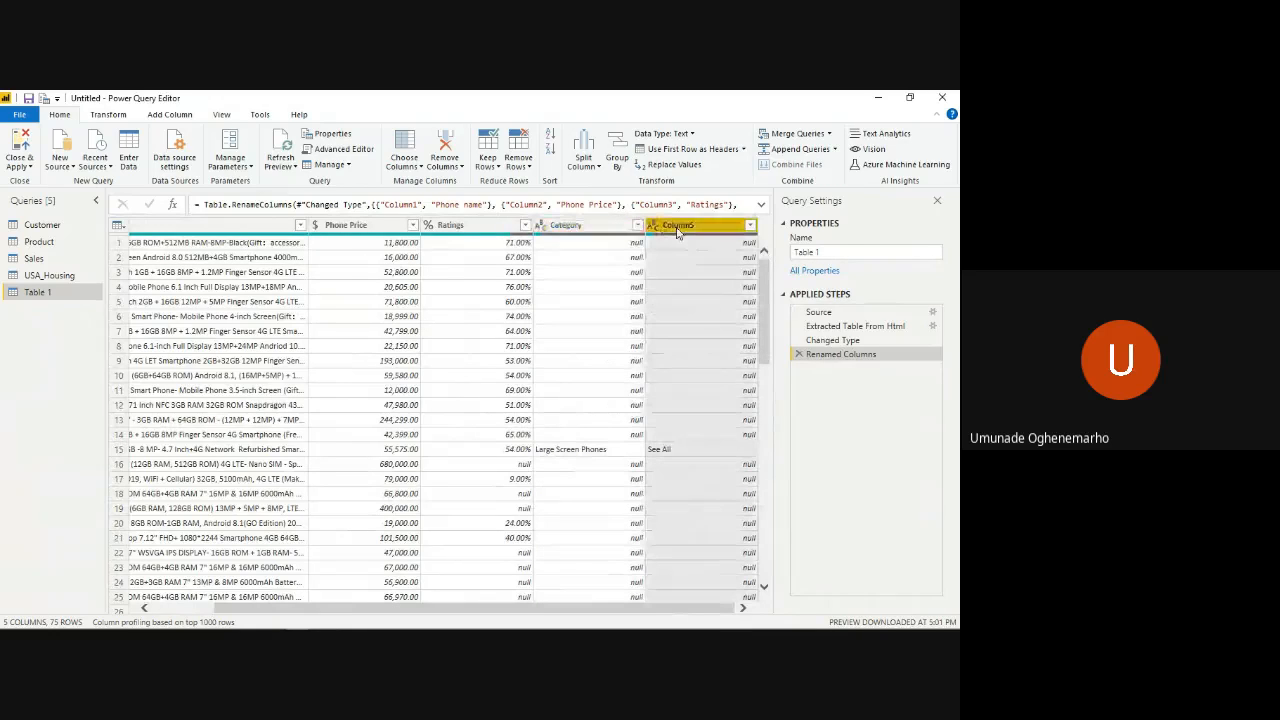
{"action": "right_click", "coordinate": [677, 229]}
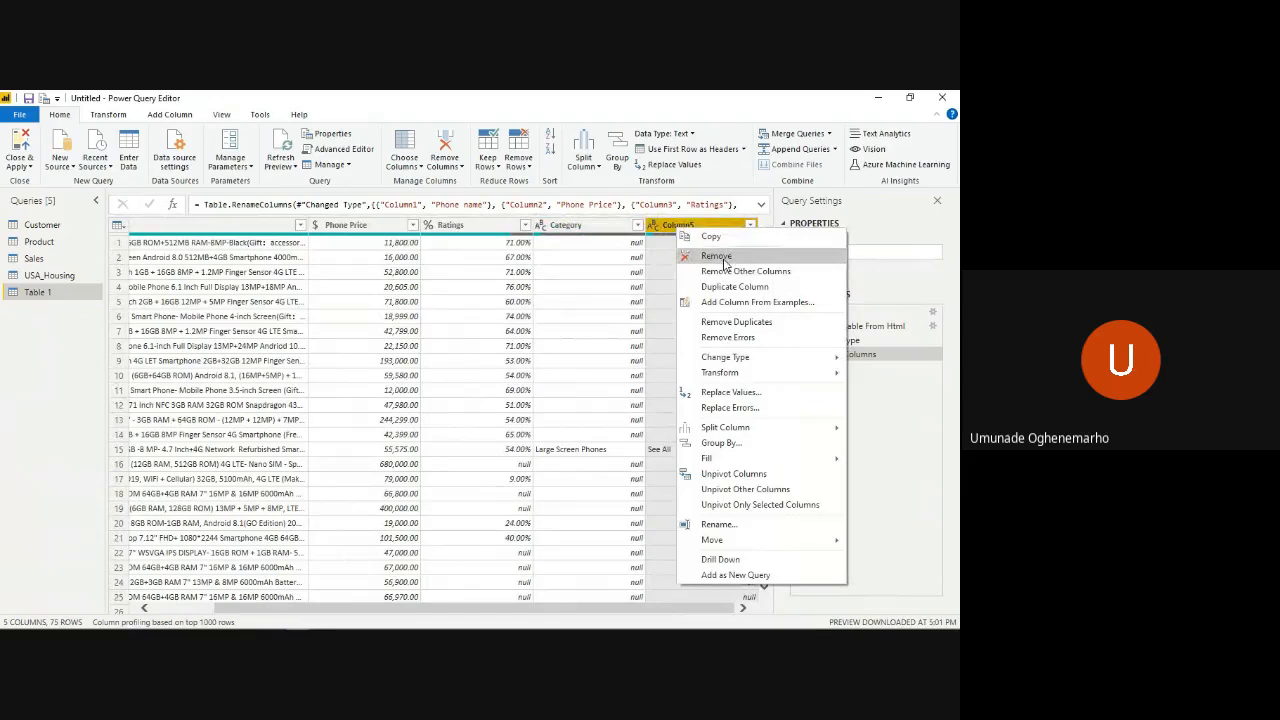
{"action": "left_click", "coordinate": [725, 259]}
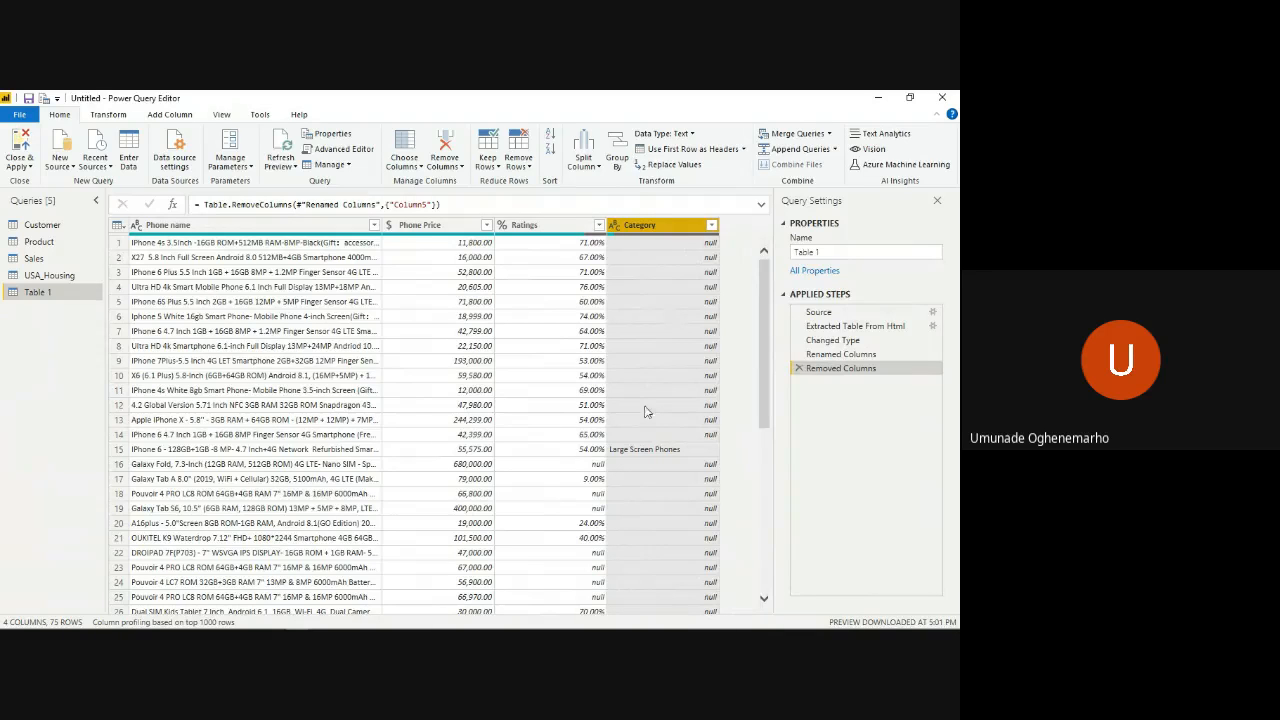
- Look through all rows of the Category column to see where category names and null values occur
{"action": "scroll", "coordinate": [645, 411], "scroll_direction": "down", "scroll_amount": 3}
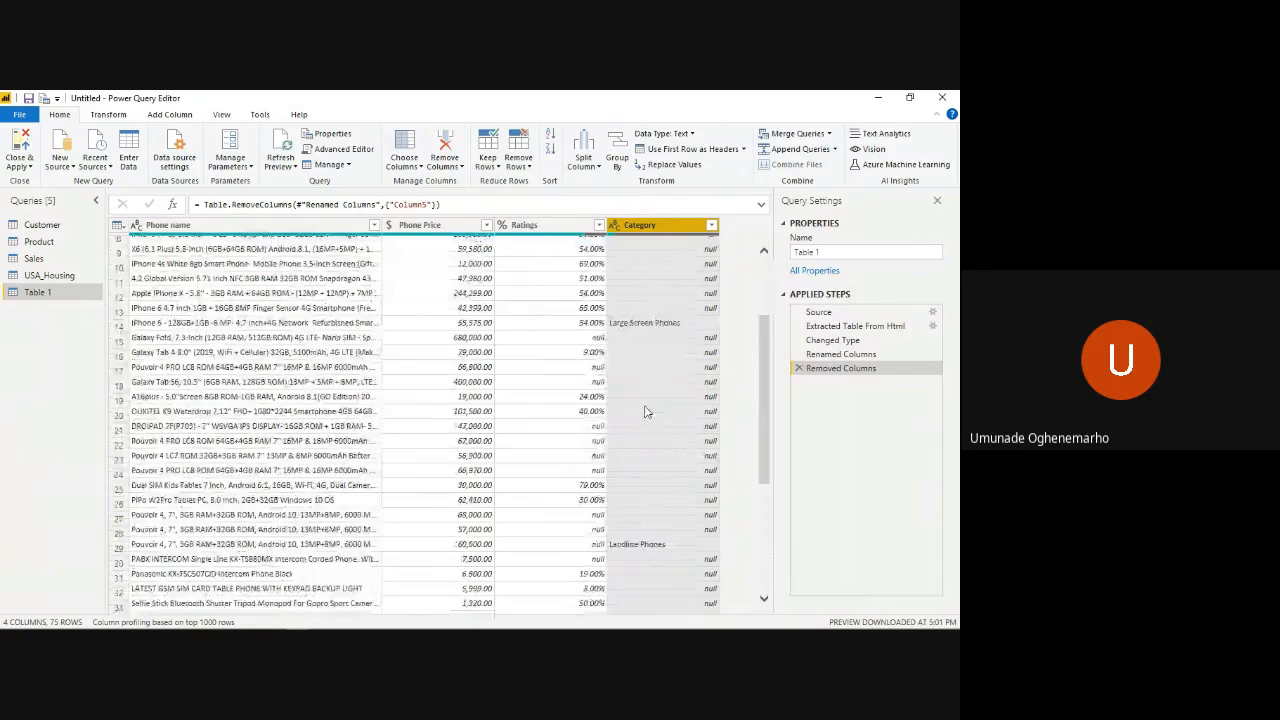
{"action": "scroll", "coordinate": [645, 411], "scroll_direction": "down", "scroll_amount": 4}
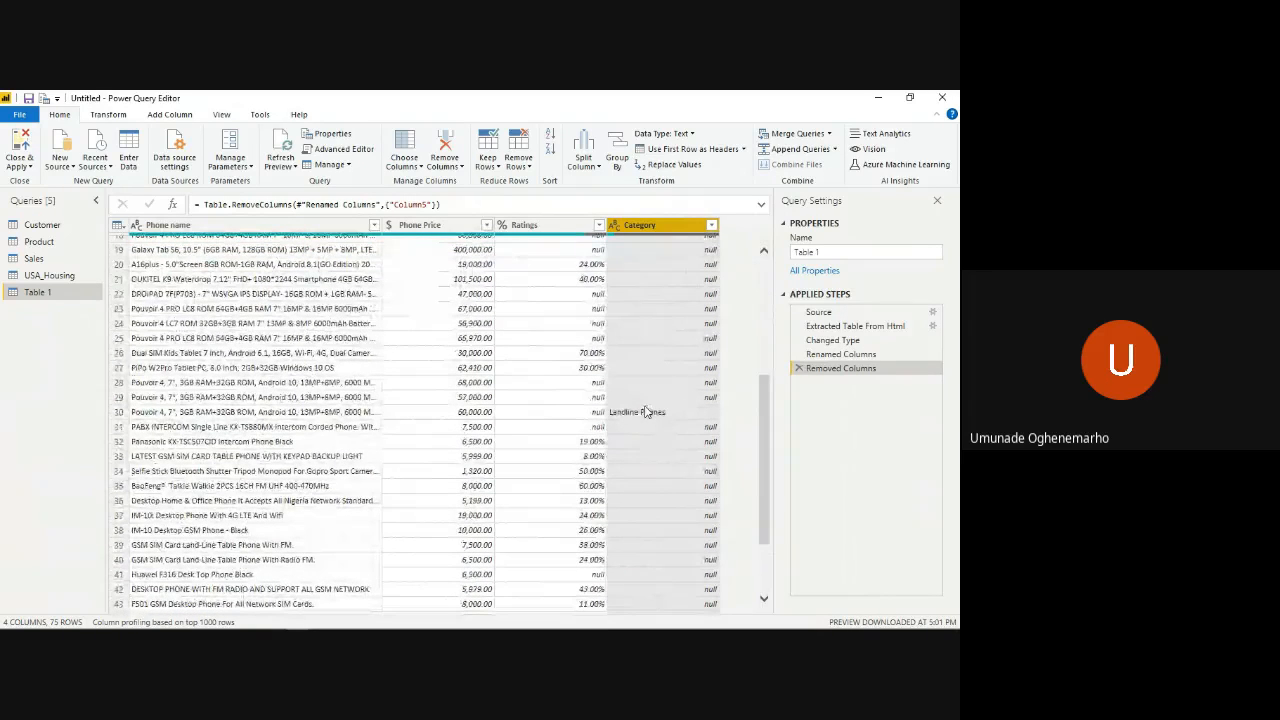
{"action": "scroll", "coordinate": [645, 411], "scroll_direction": "up", "scroll_amount": 1}
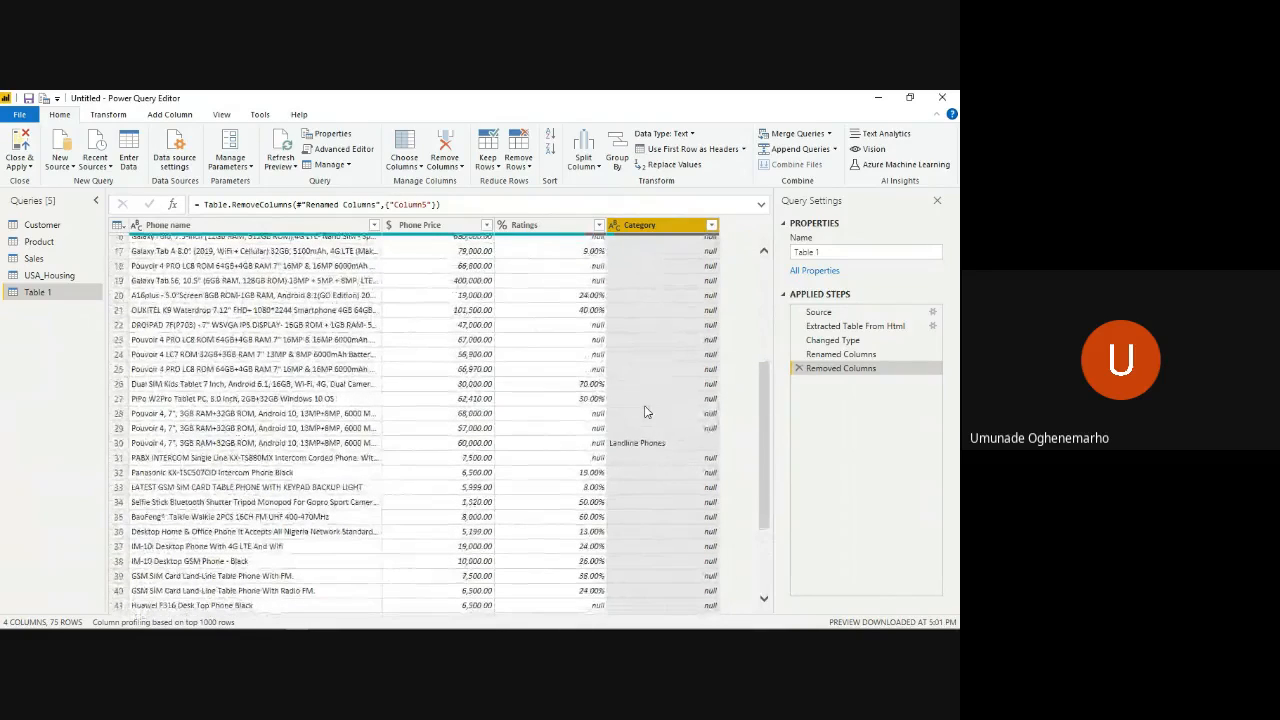
{"action": "scroll", "coordinate": [645, 411], "scroll_direction": "down", "scroll_amount": 1}
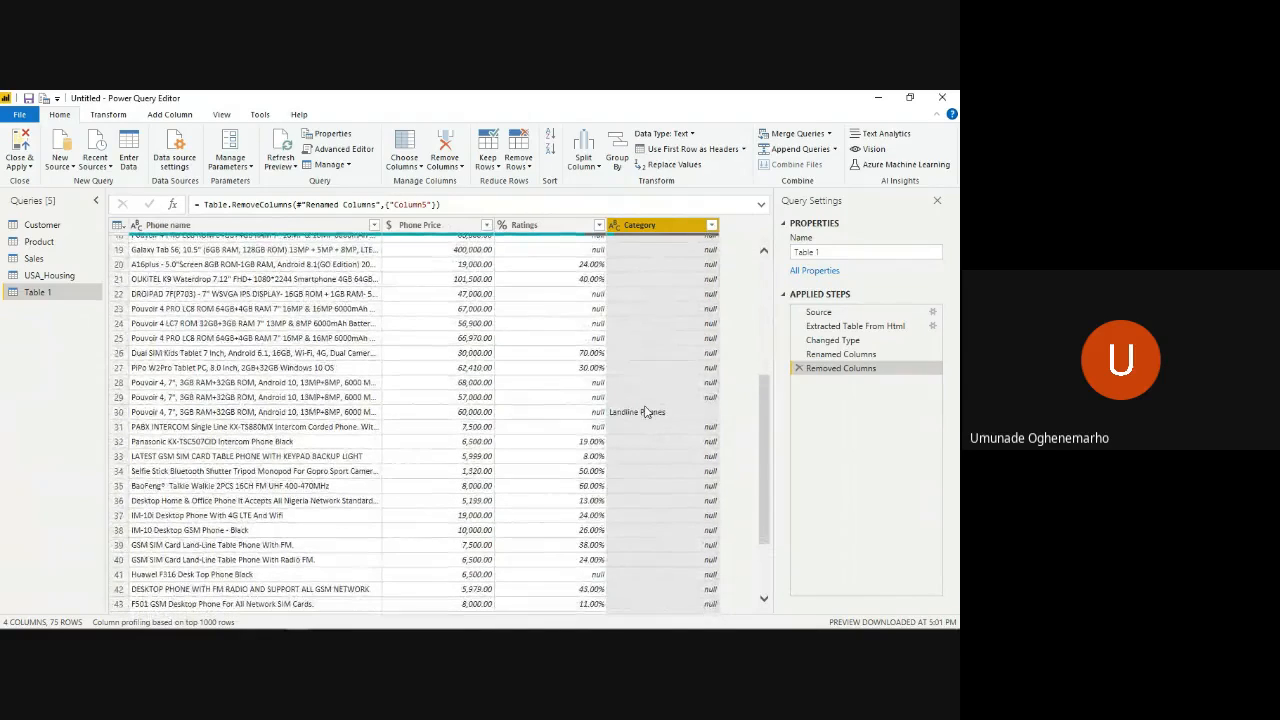
{"action": "scroll", "coordinate": [645, 411], "scroll_direction": "down", "scroll_amount": 3}
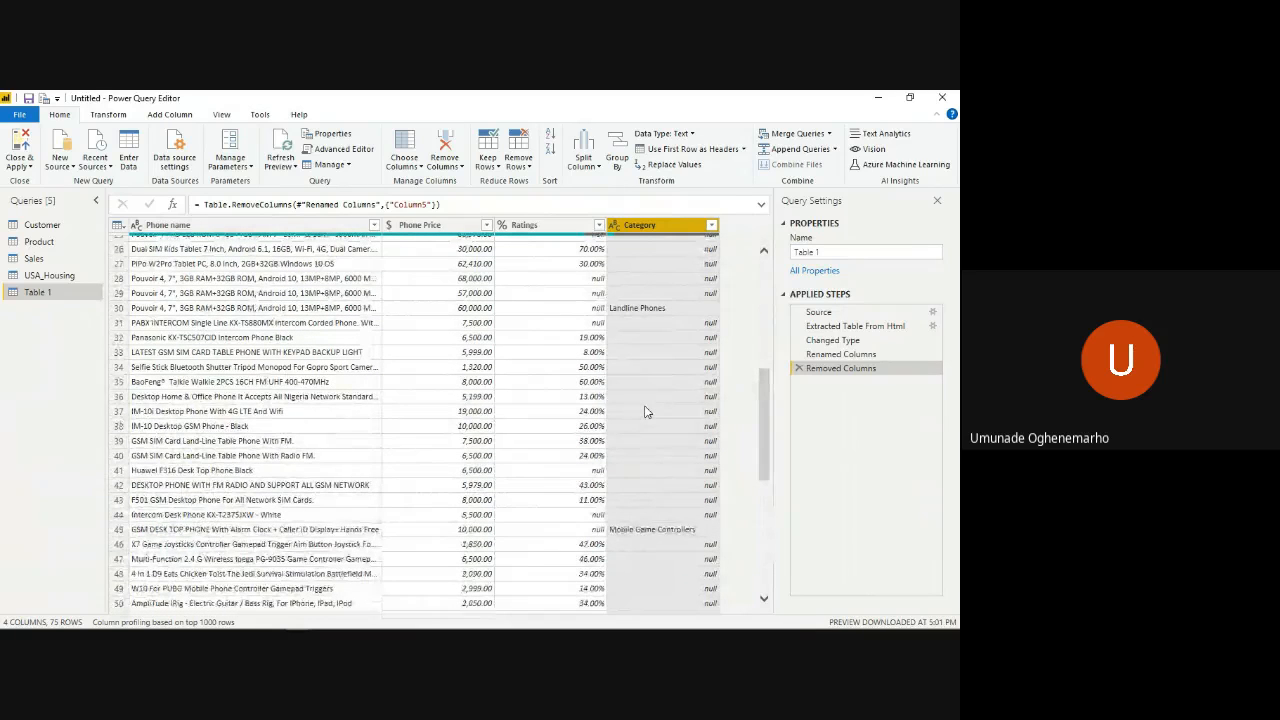
{"action": "scroll", "coordinate": [645, 411], "scroll_direction": "down", "scroll_amount": 5}
{"action": "scroll", "coordinate": [645, 411], "scroll_direction": "down", "scroll_amount": 2}
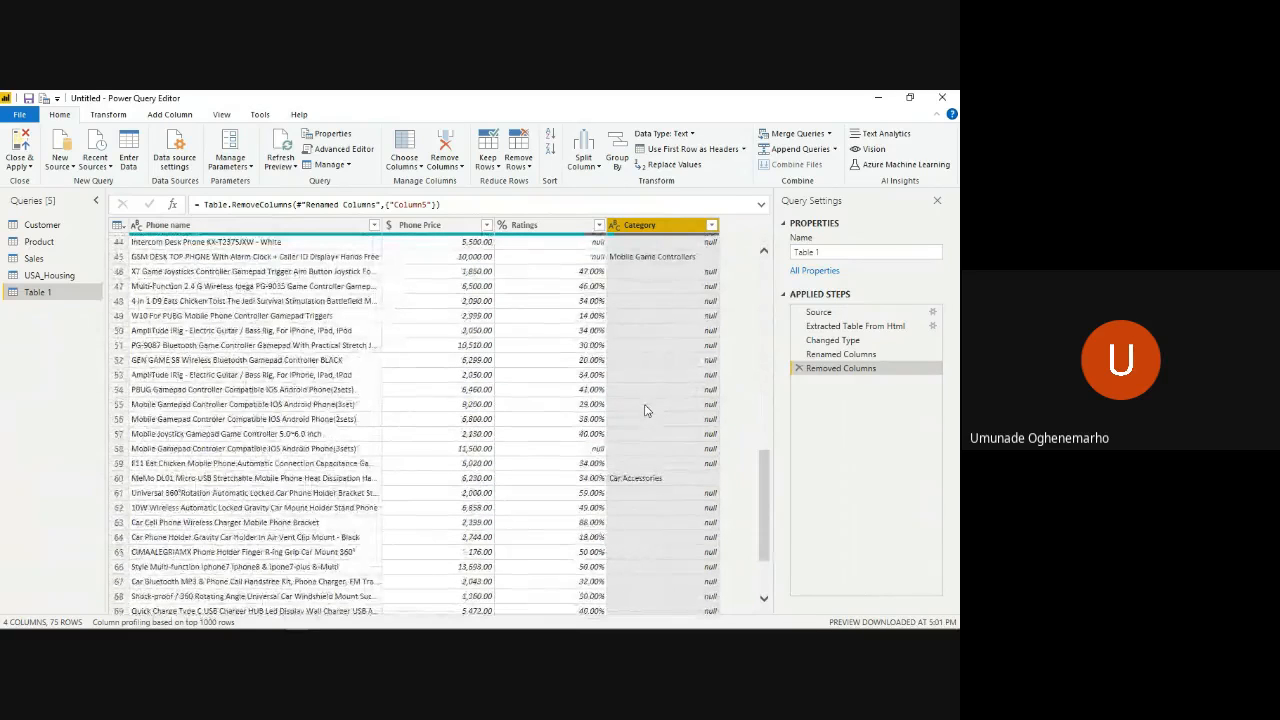
{"action": "scroll", "coordinate": [645, 411], "scroll_direction": "down", "scroll_amount": 2}
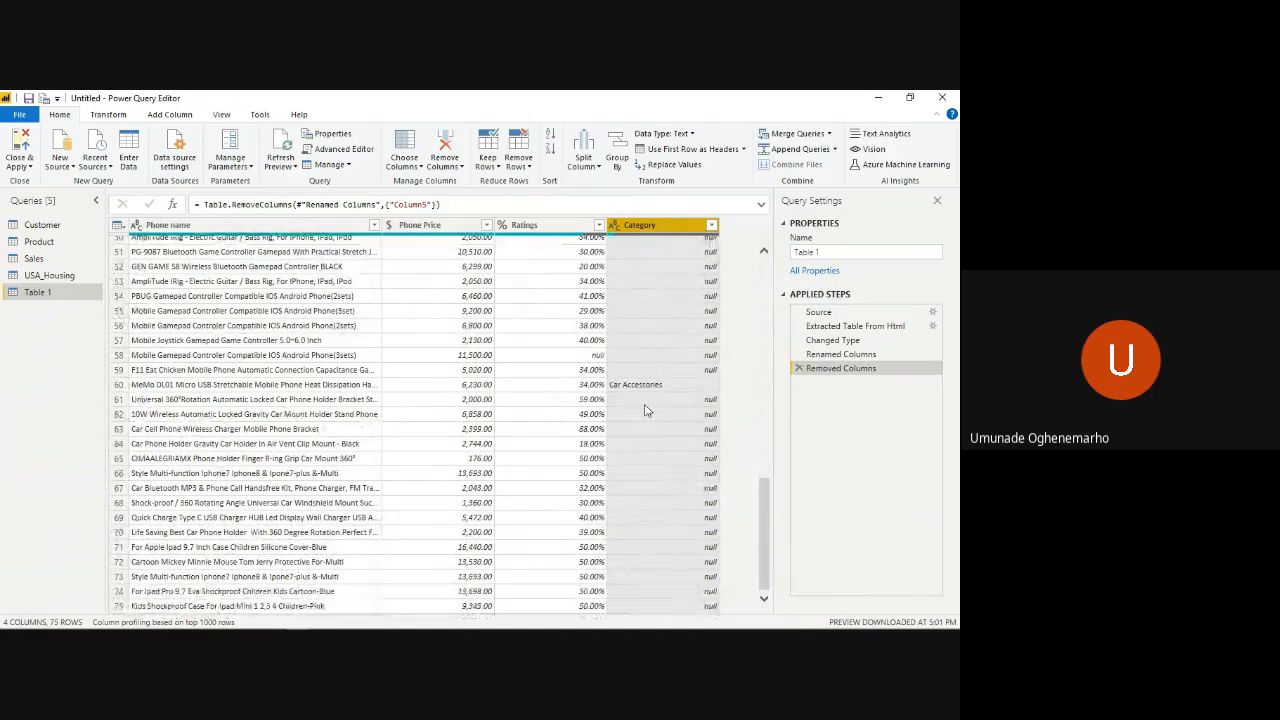
{"action": "scroll", "coordinate": [645, 410], "scroll_direction": "up", "scroll_amount": 15}
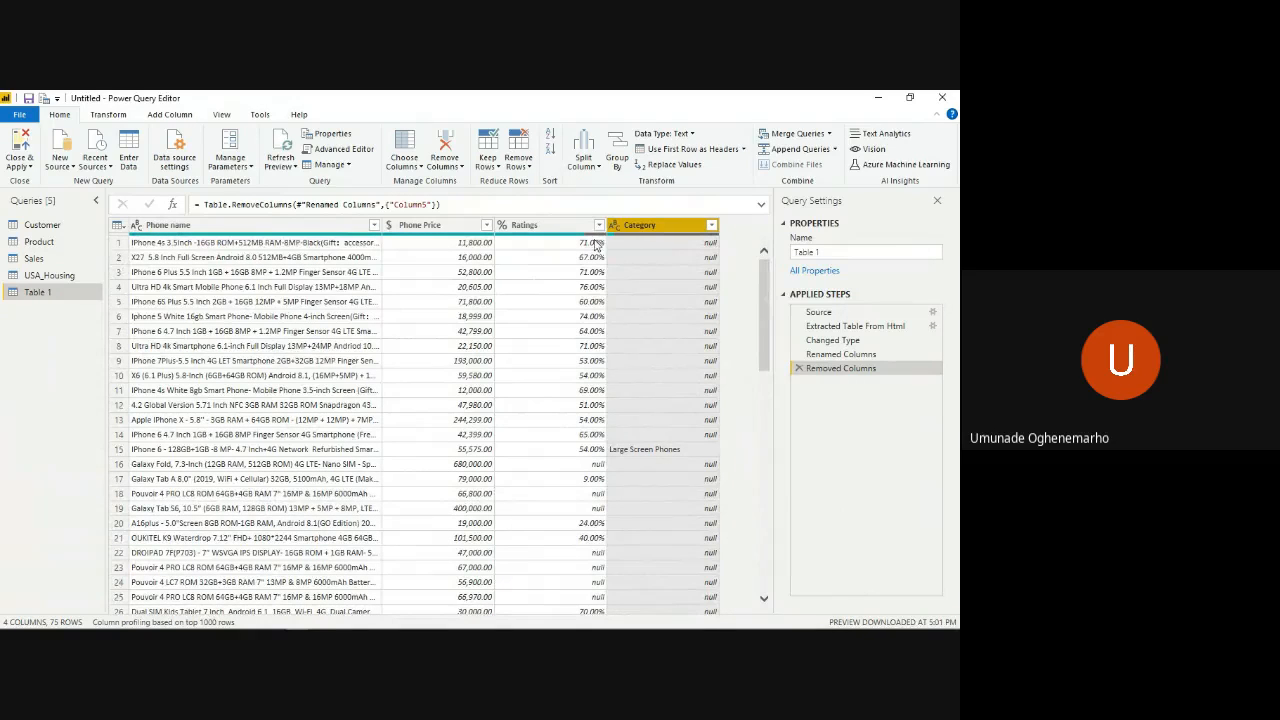
- Try filling the empty cells of the Category column downward and check the resulting category rows
{"action": "right_click", "coordinate": [646, 228]}
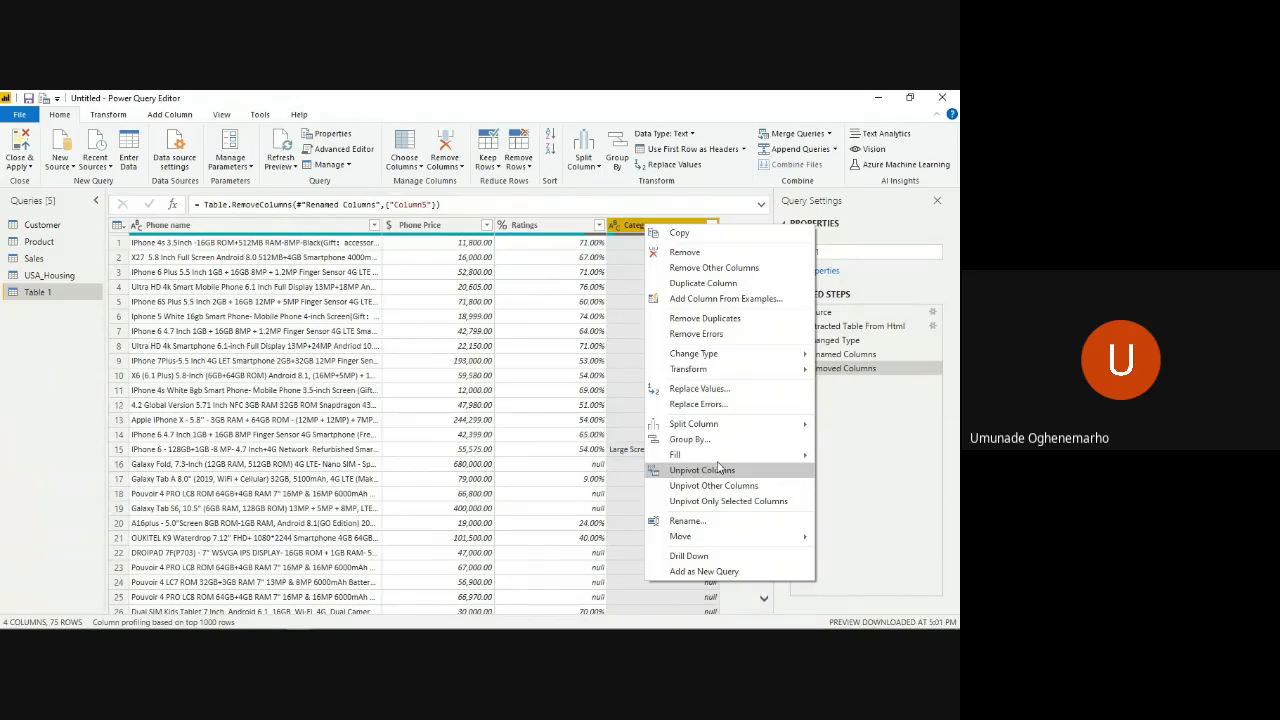
{"action": "mouse_move", "coordinate": [726, 461]}
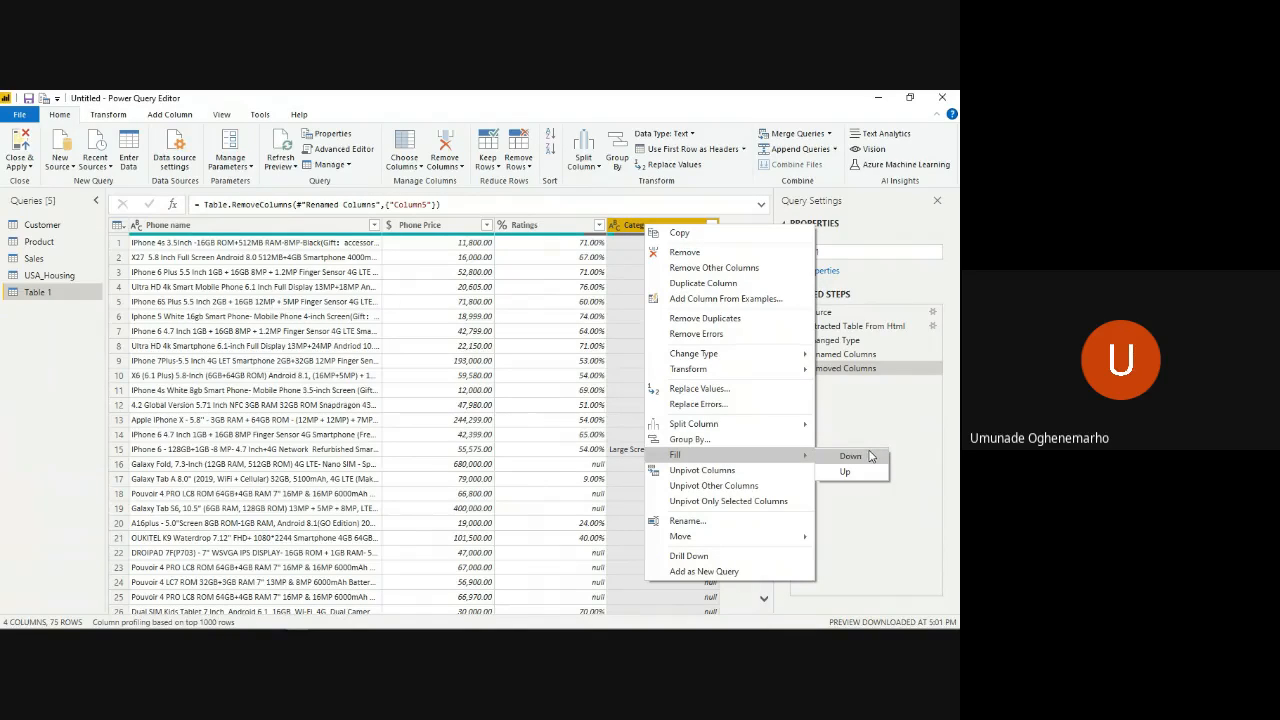
{"action": "left_click", "coordinate": [850, 456]}
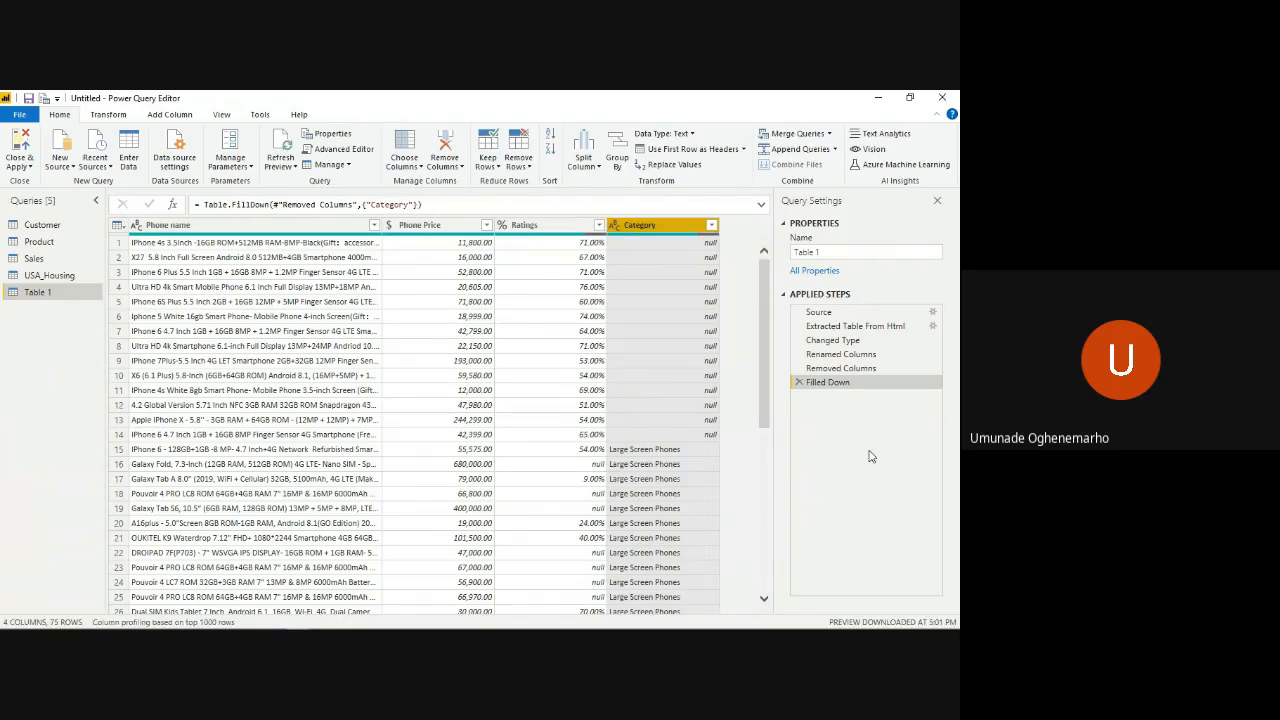
{"action": "scroll", "coordinate": [702, 472], "scroll_direction": "down", "scroll_amount": 8}
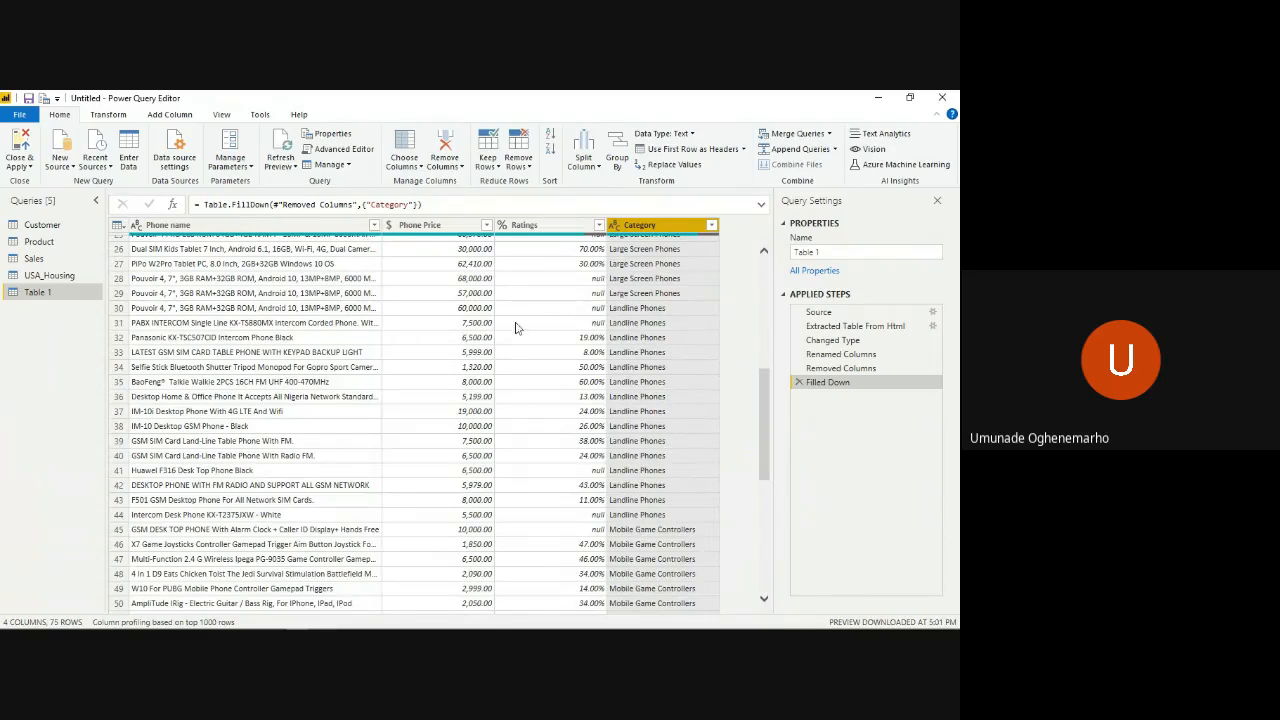
{"action": "left_click", "coordinate": [644, 311]}
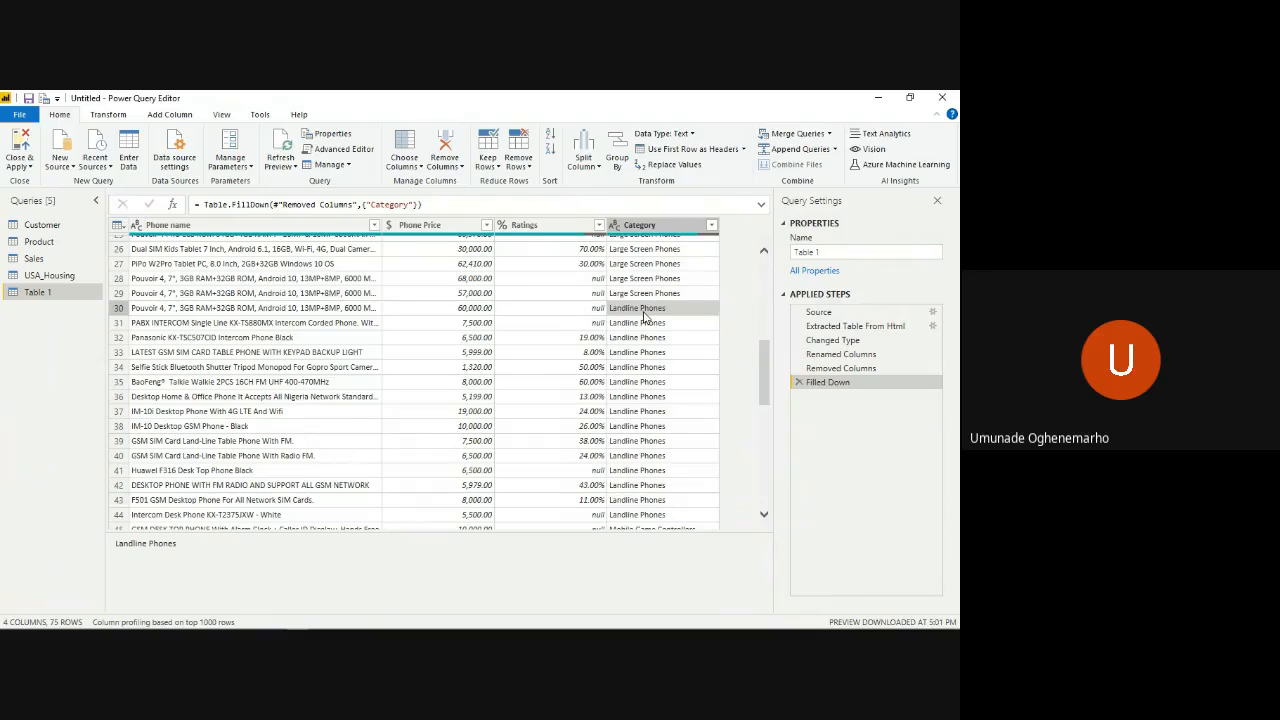
{"action": "scroll", "coordinate": [644, 320], "scroll_direction": "up", "scroll_amount": 8}
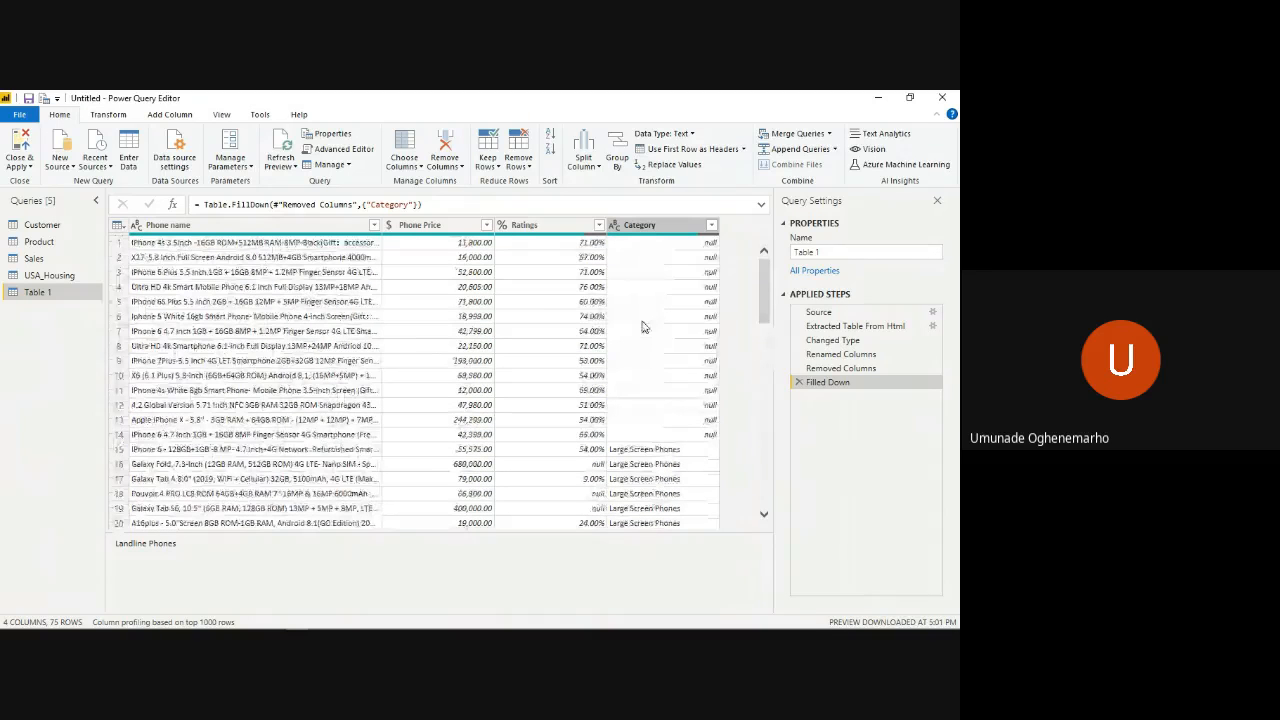
{"action": "scroll", "coordinate": [644, 327], "scroll_direction": "down", "scroll_amount": 4}
{"action": "scroll", "coordinate": [644, 327], "scroll_direction": "up", "scroll_amount": 4}
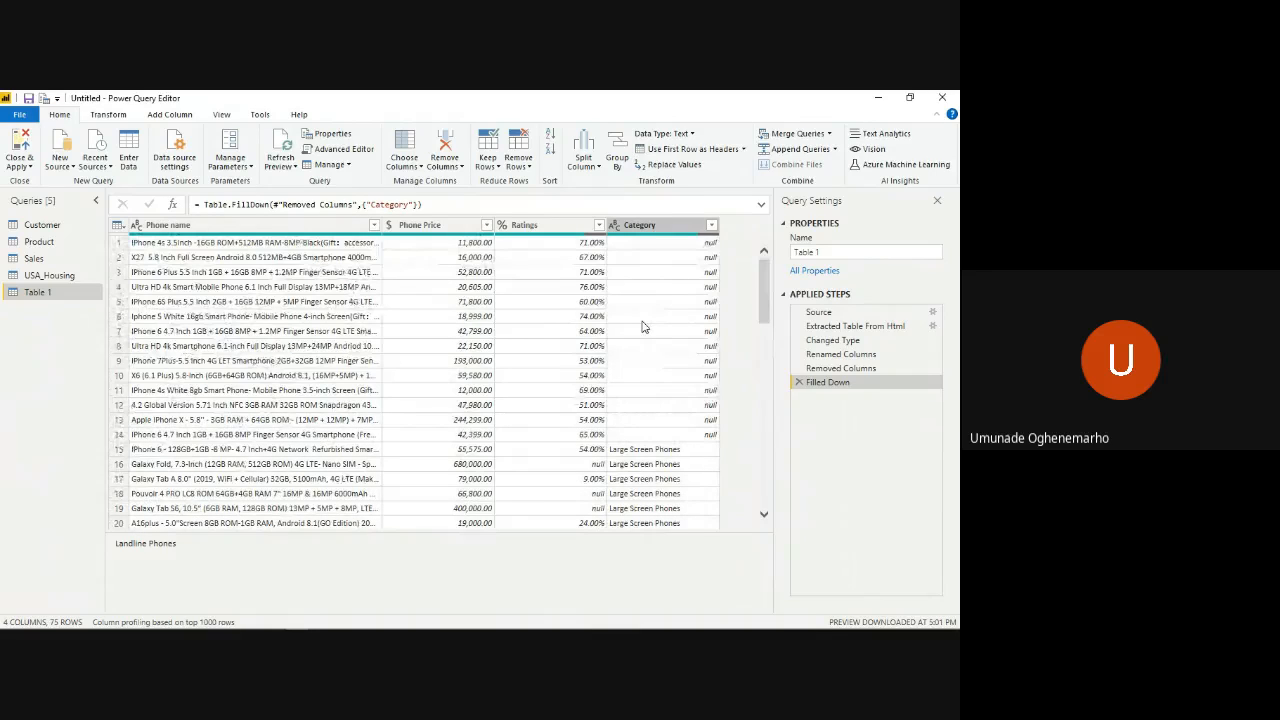
- Delete the Filled Down step from the applied steps of the Table 1 query
{"action": "left_click", "coordinate": [663, 230]}
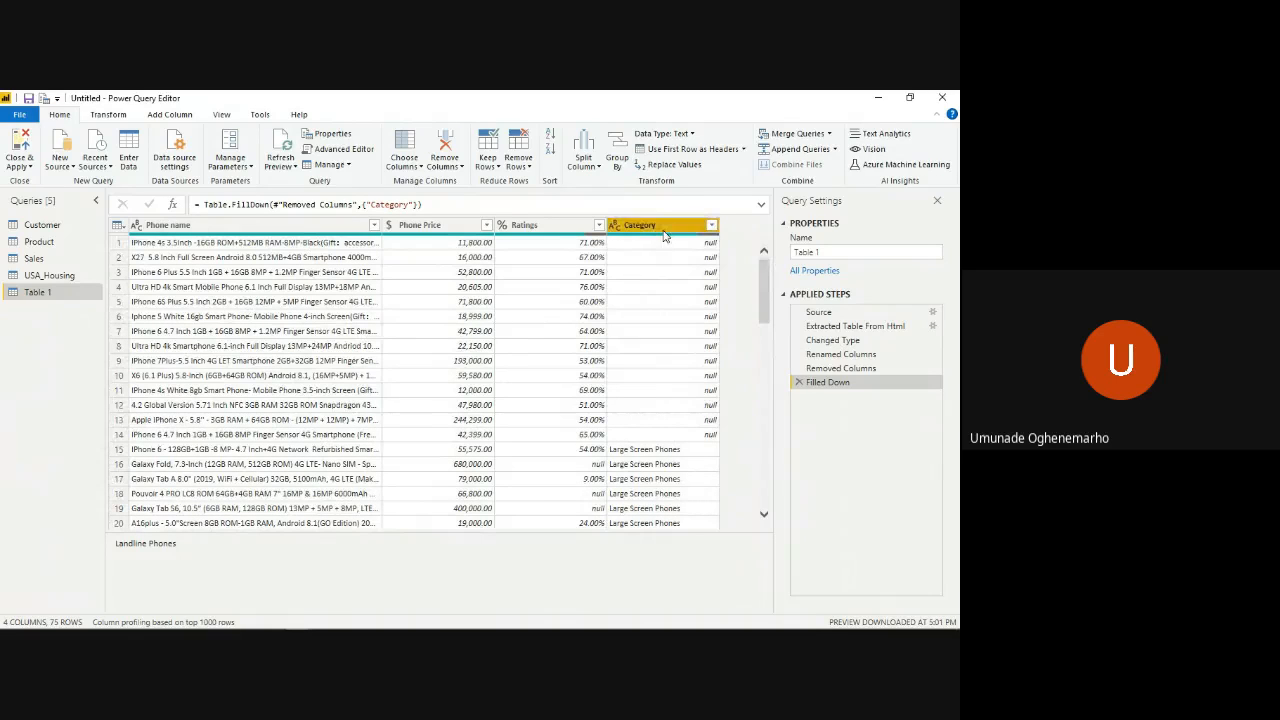
{"action": "right_click", "coordinate": [663, 233]}
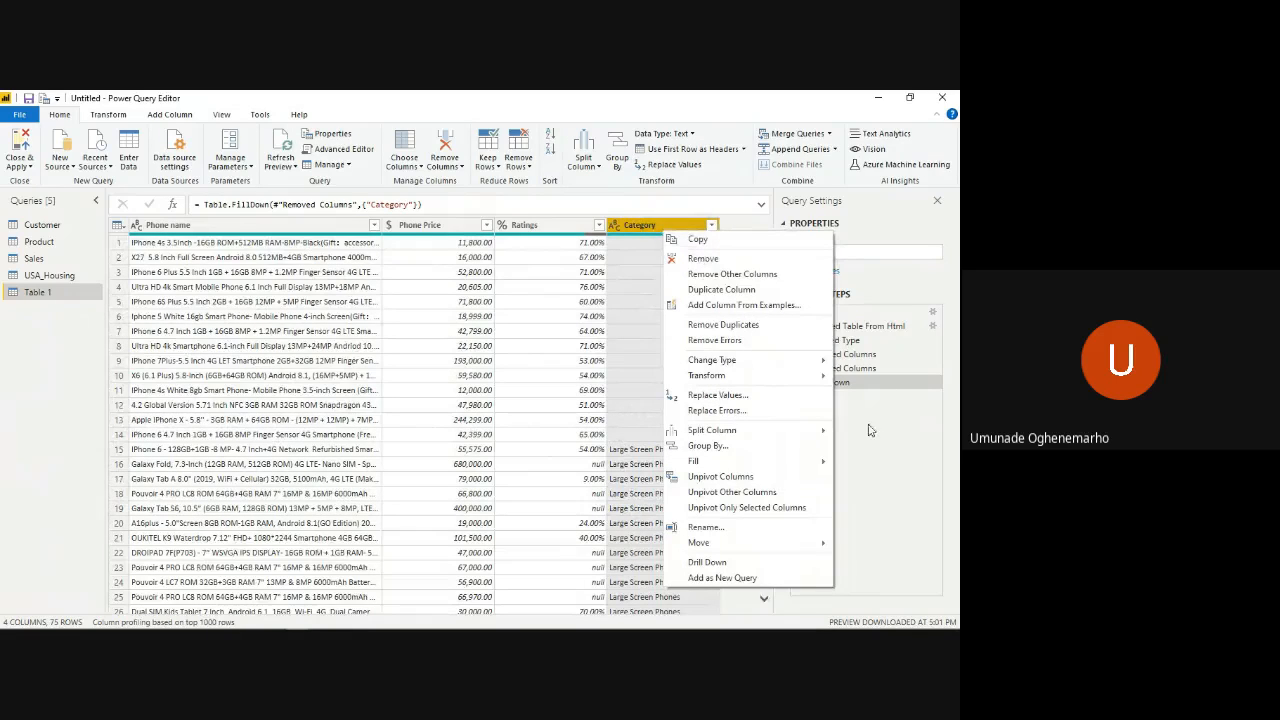
{"action": "left_click", "coordinate": [867, 430]}
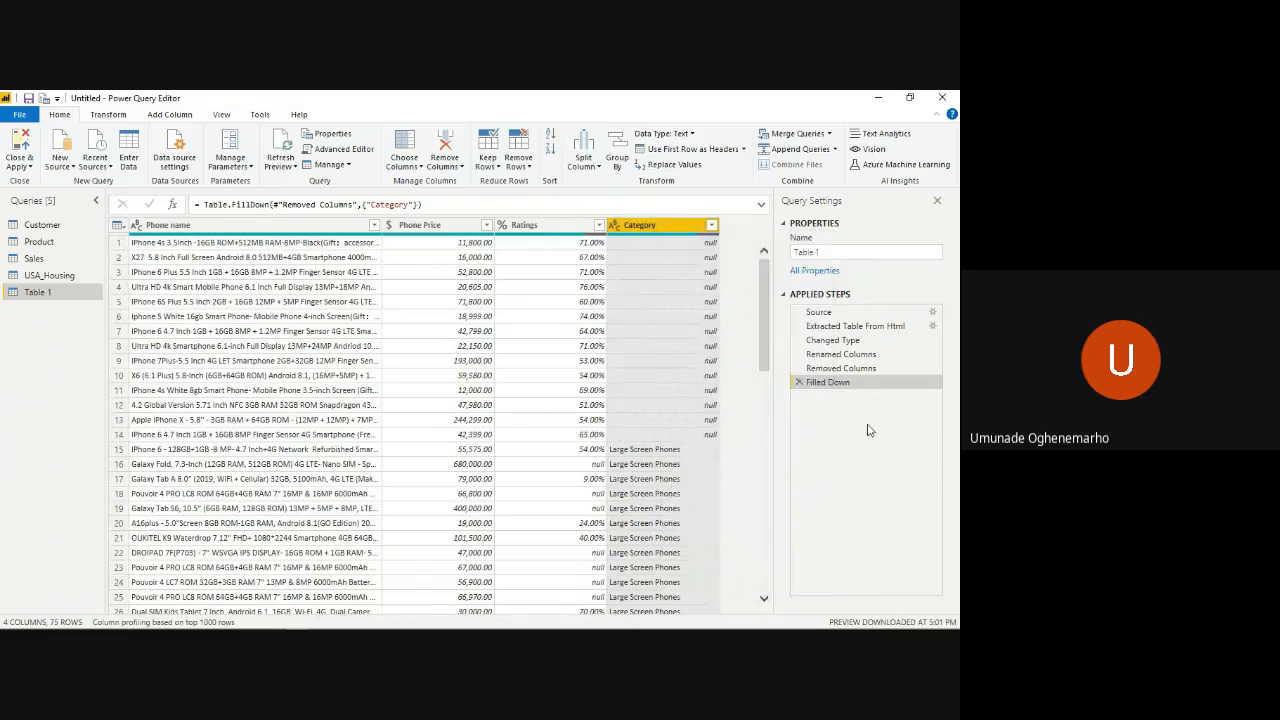
{"action": "left_click", "coordinate": [798, 383]}
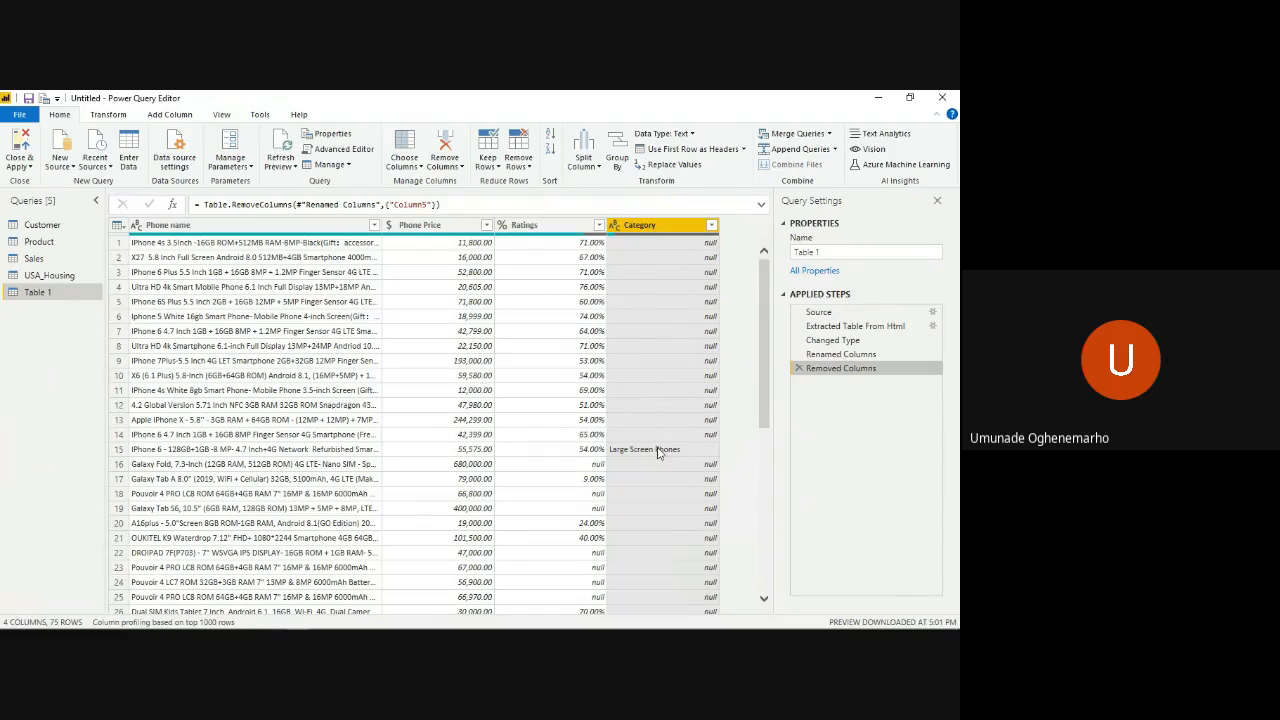
- Fill the null values of the Category column upward from the category names below them
{"action": "right_click", "coordinate": [671, 231]}
{"action": "mouse_move", "coordinate": [785, 469]}
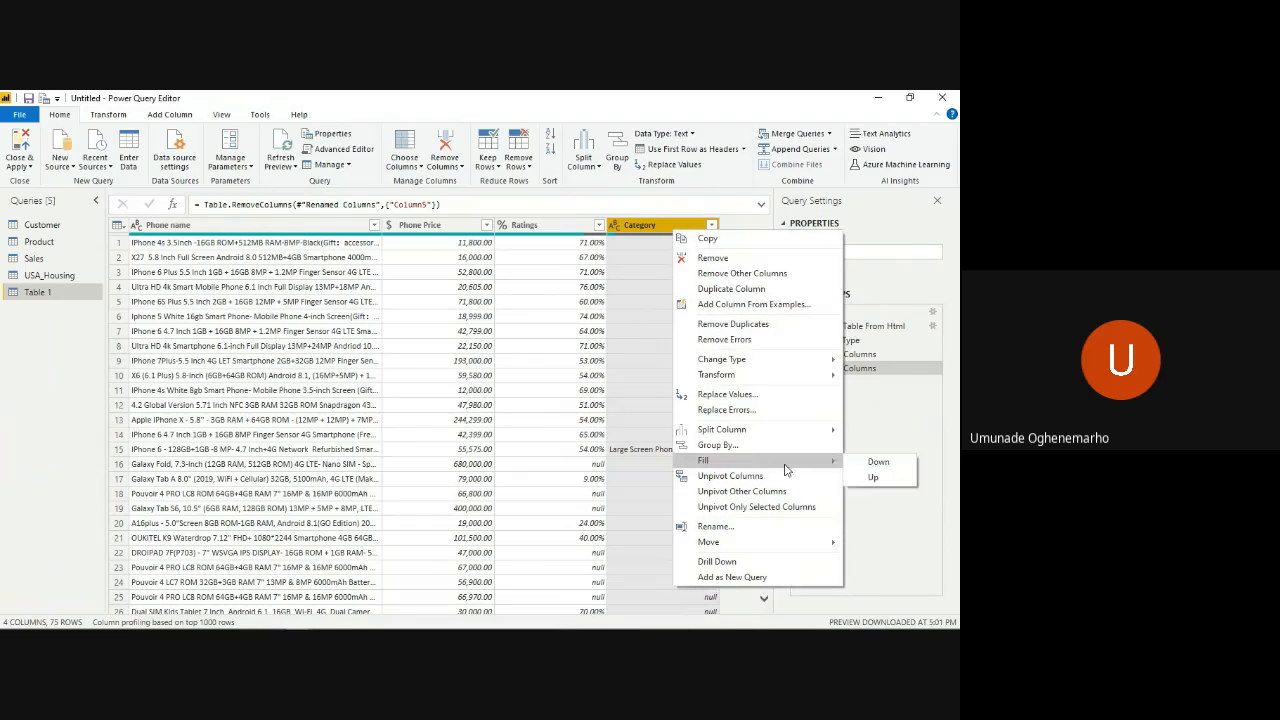
{"action": "left_click", "coordinate": [886, 478]}
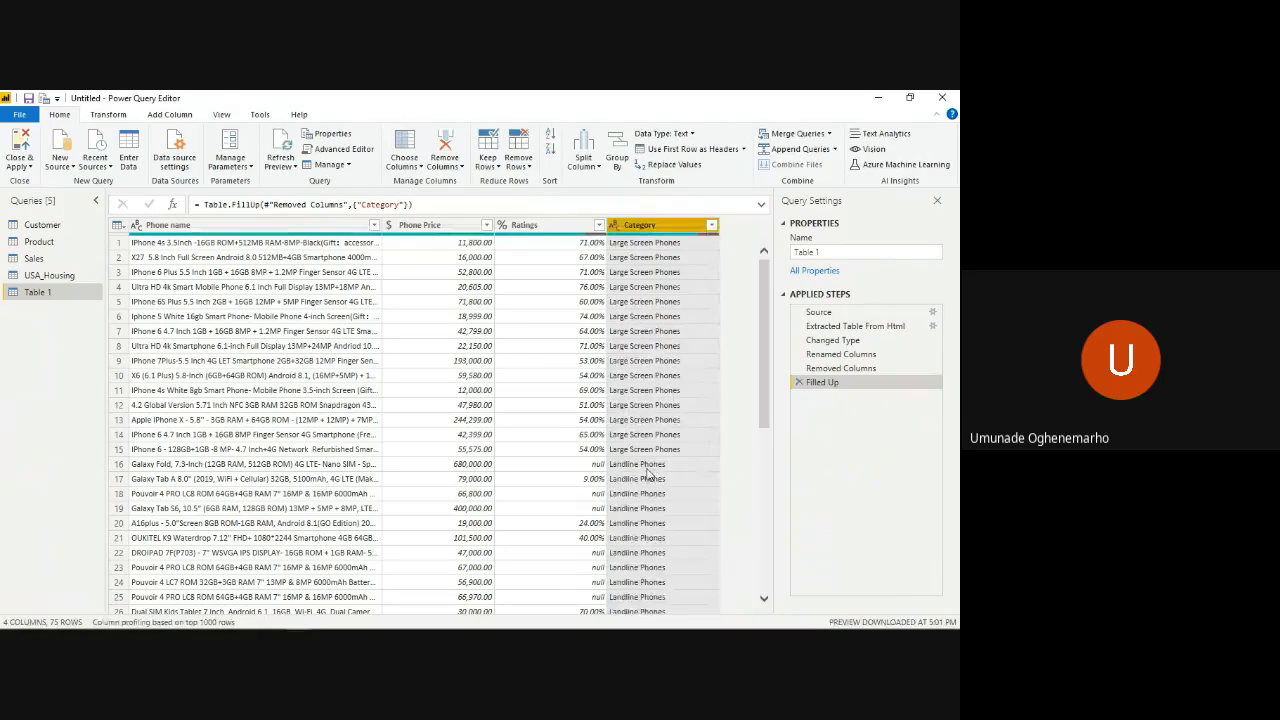
- Delete the Filled Up step from the applied steps of the Table 1 query
{"action": "right_click", "coordinate": [652, 236]}
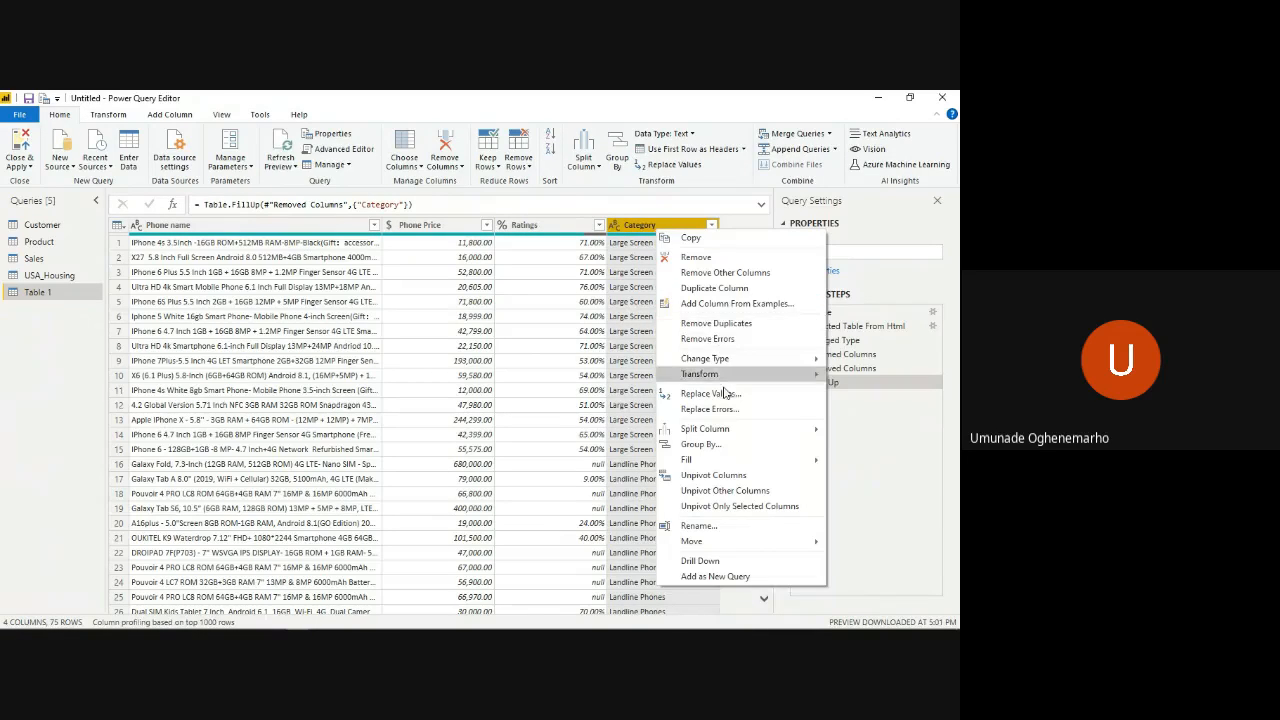
{"action": "mouse_move", "coordinate": [750, 458]}
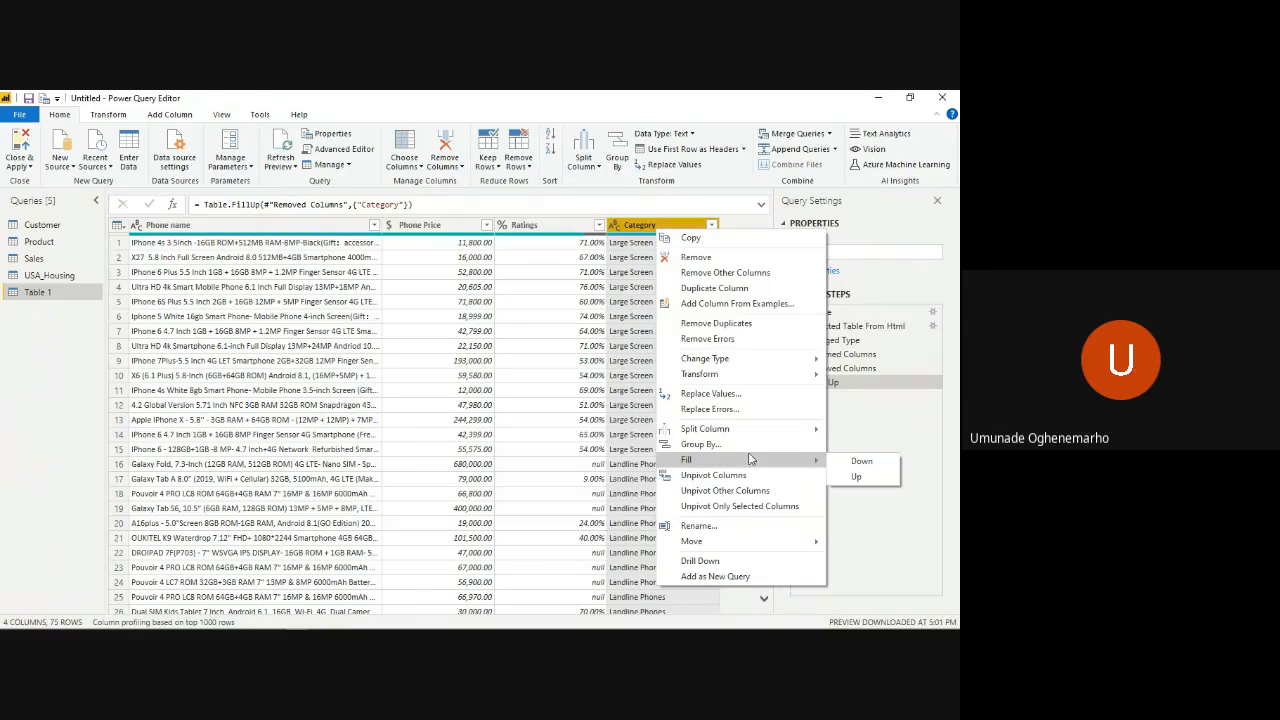
{"action": "left_click", "coordinate": [917, 425]}
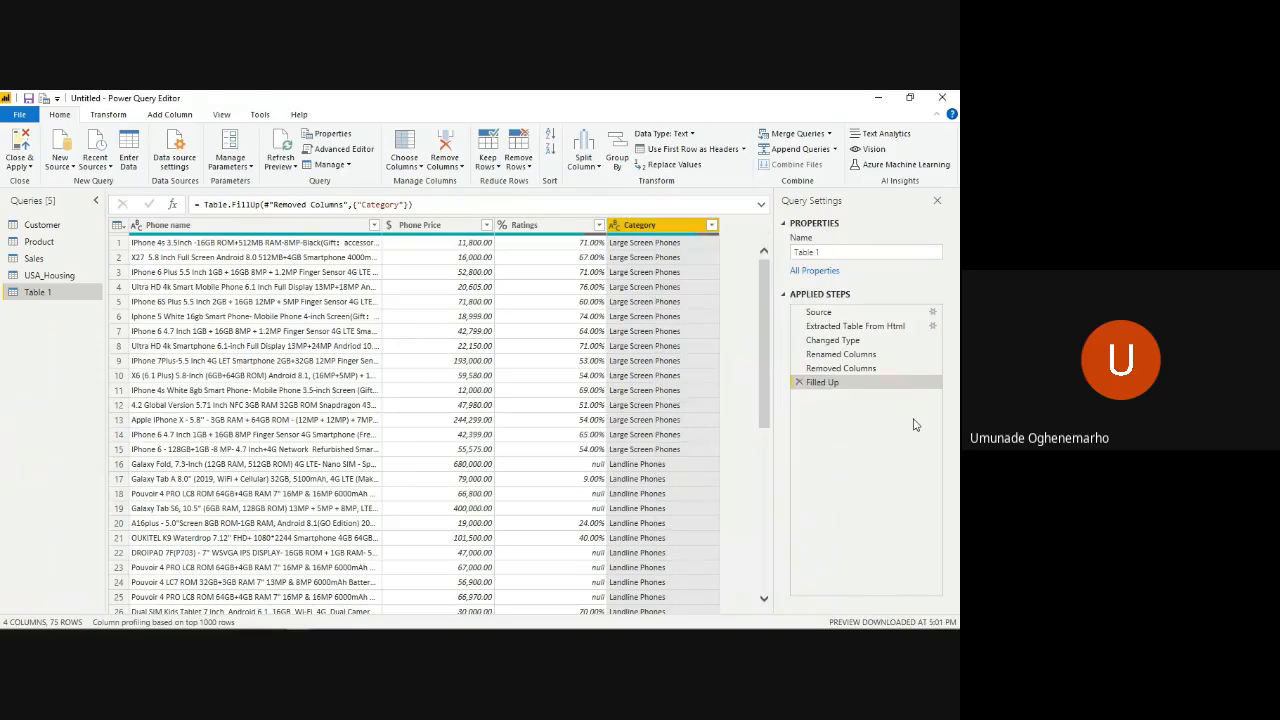
{"action": "left_click", "coordinate": [799, 383]}
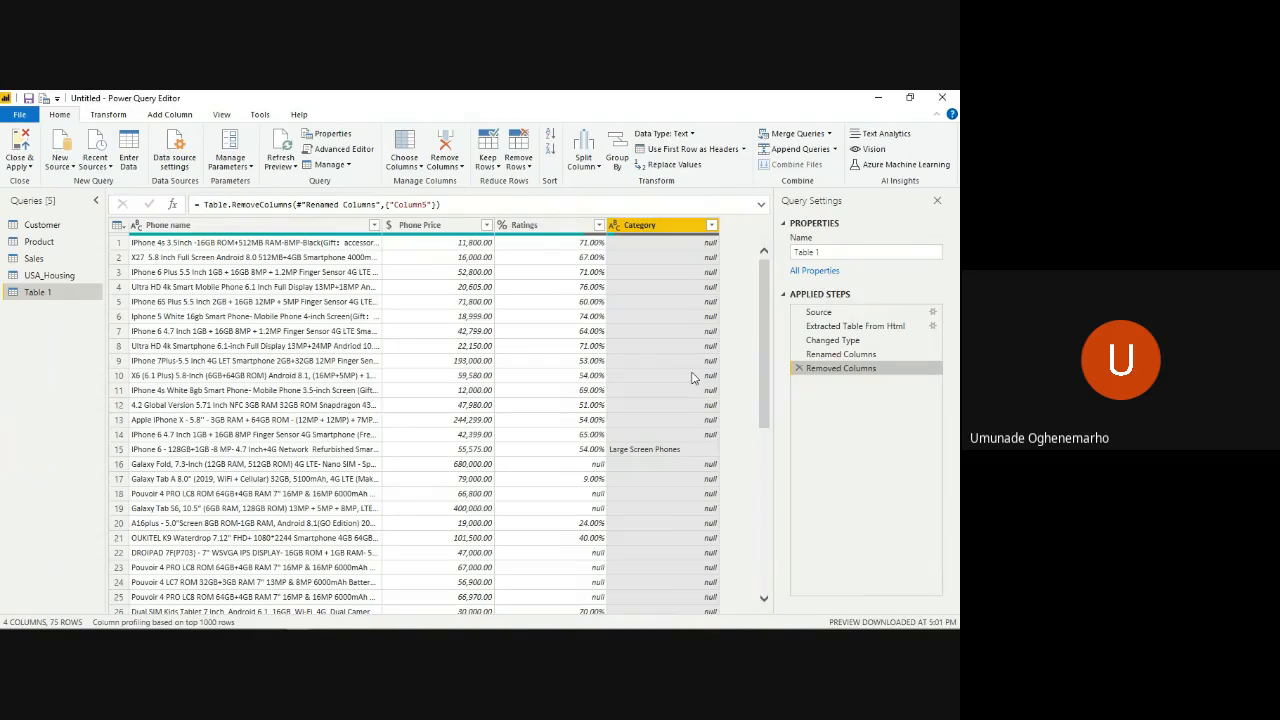
- Fill the null values of the Category column downward from the category names above them
{"action": "right_click", "coordinate": [669, 229]}
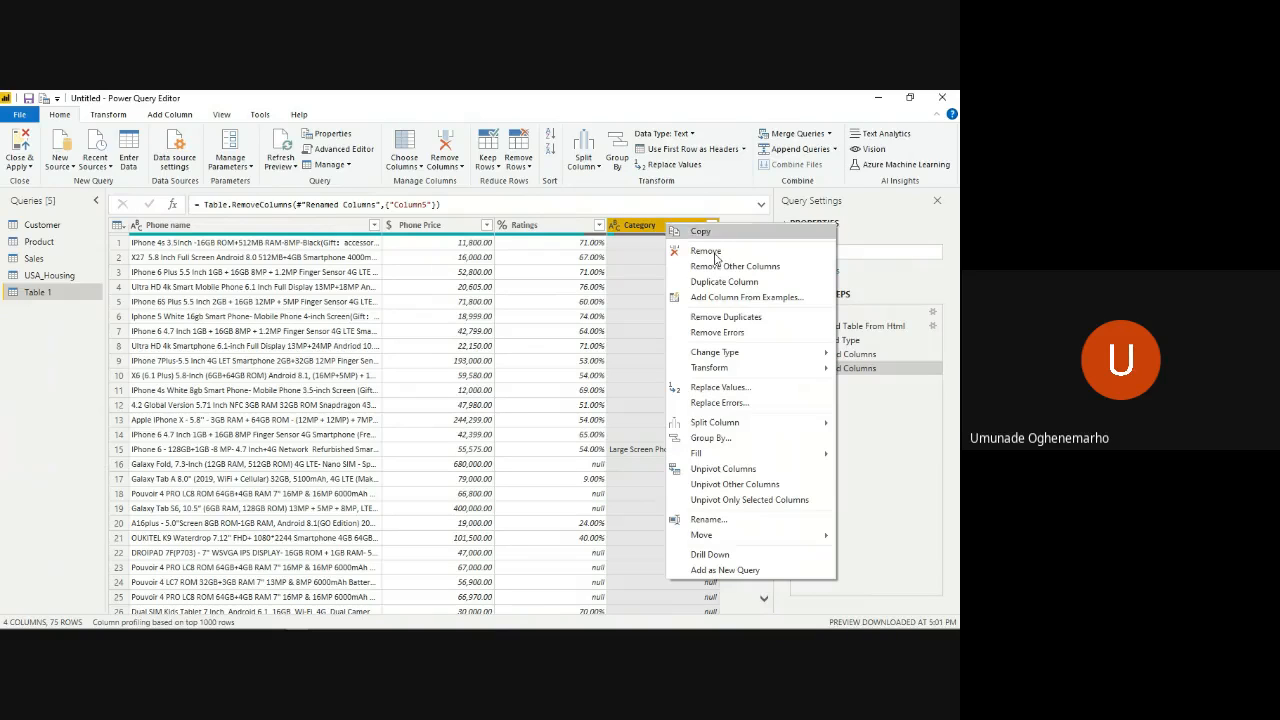
{"action": "mouse_move", "coordinate": [766, 421]}
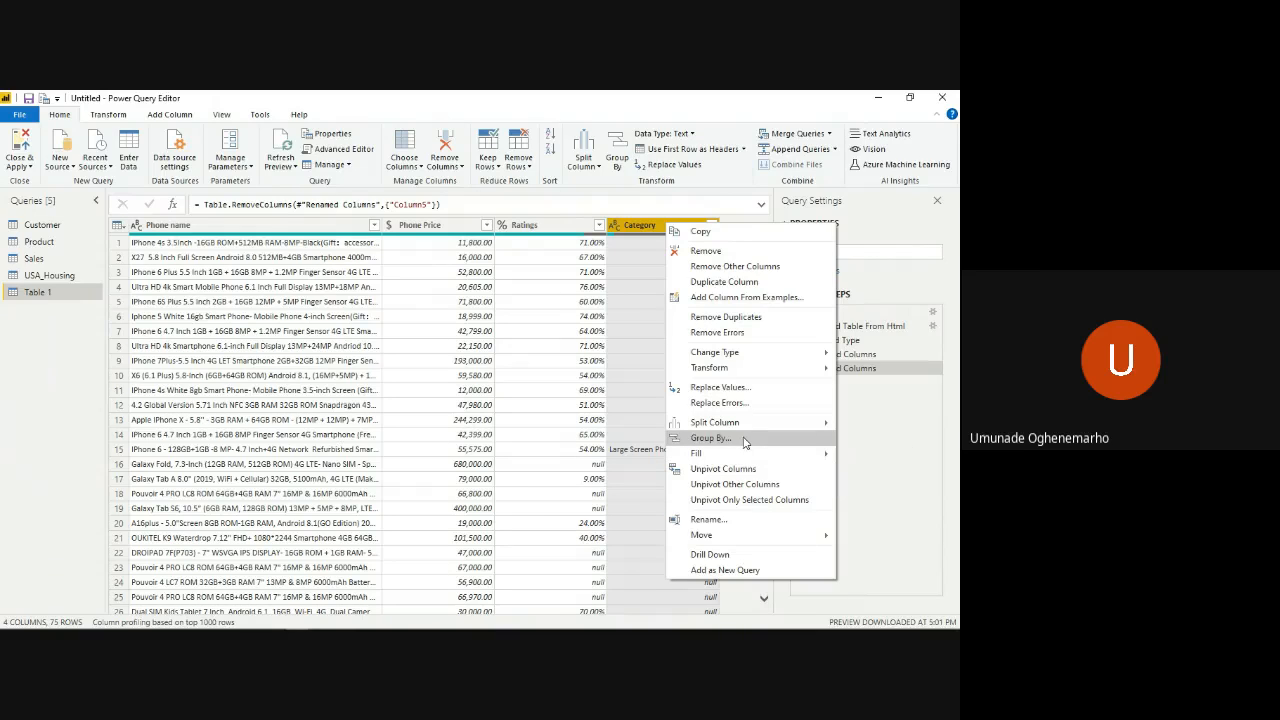
{"action": "mouse_move", "coordinate": [745, 455]}
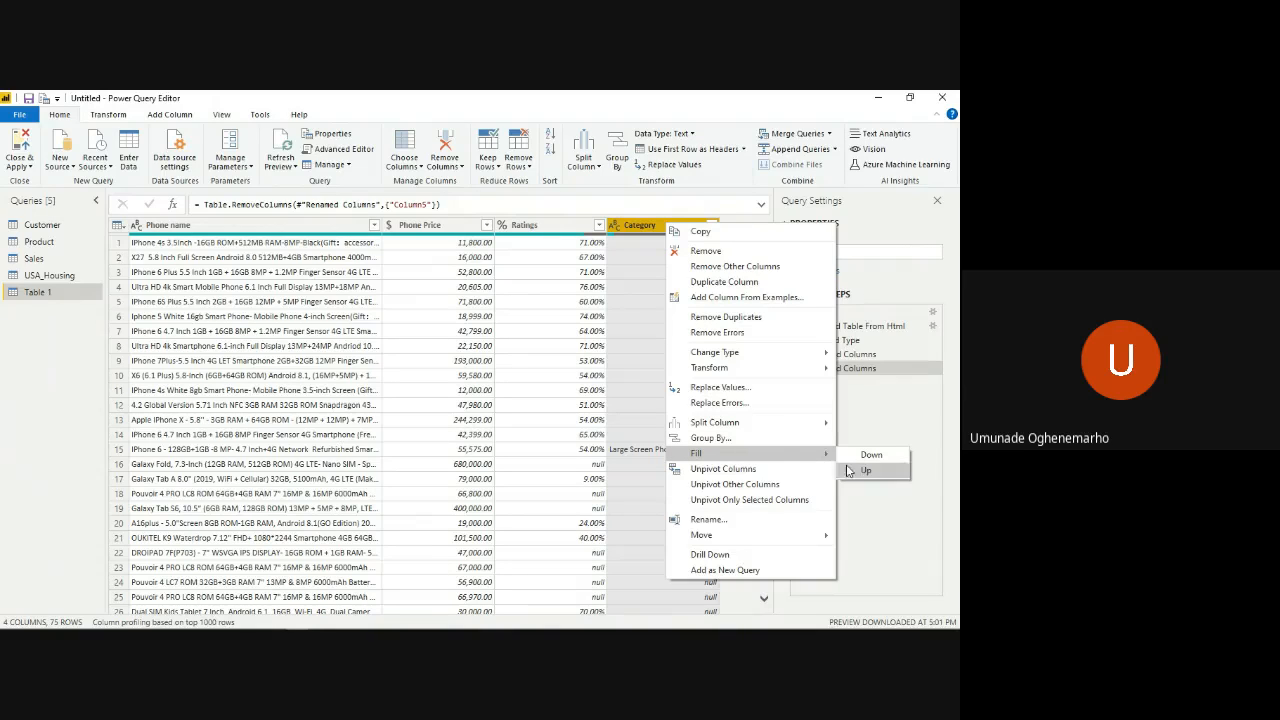
{"action": "left_click", "coordinate": [860, 458]}
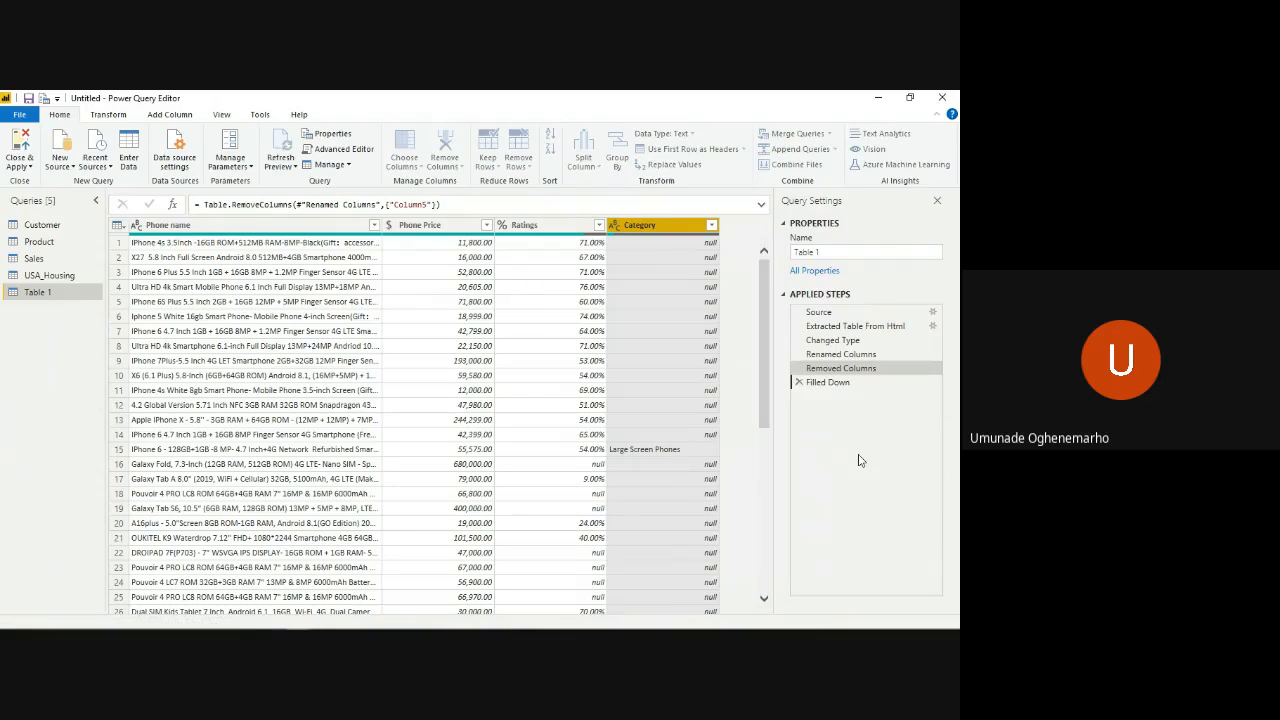
- Replace the remaining null values in the Category column with "Small Screeen Phones"
{"action": "left_click", "coordinate": [672, 165]}
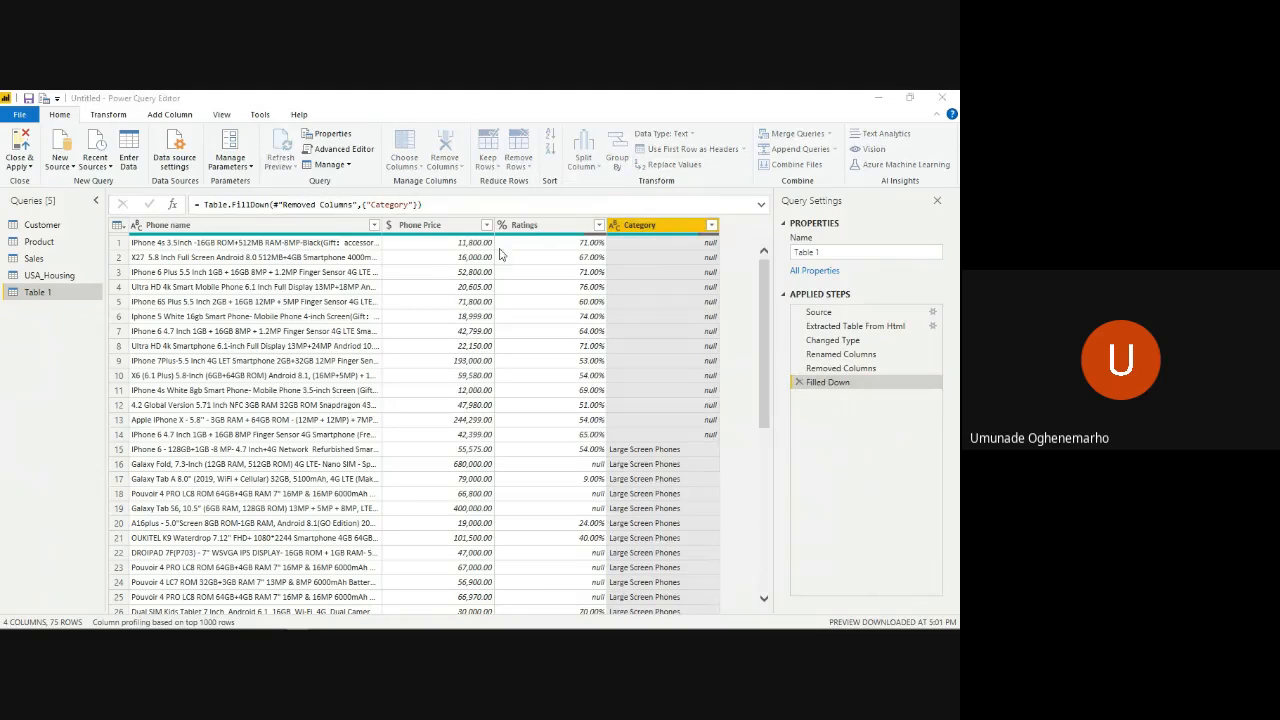
{"action": "type", "text": "null"}
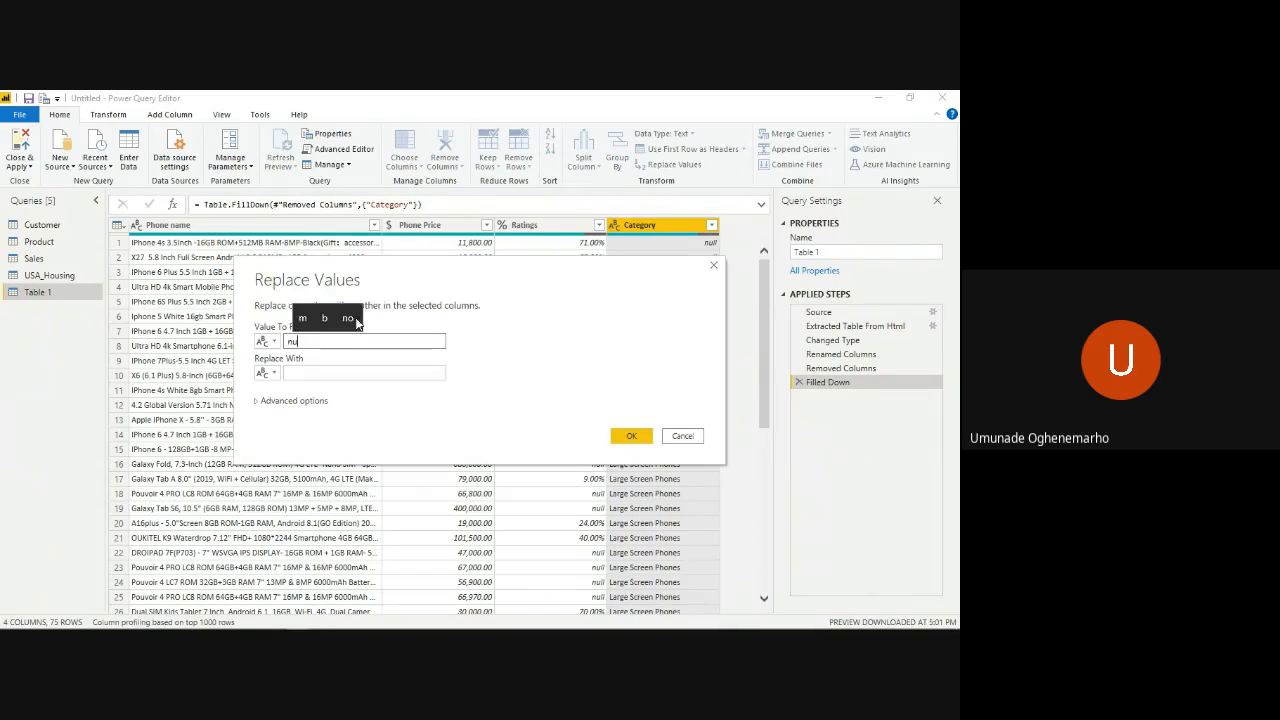
{"action": "left_click", "coordinate": [332, 372]}
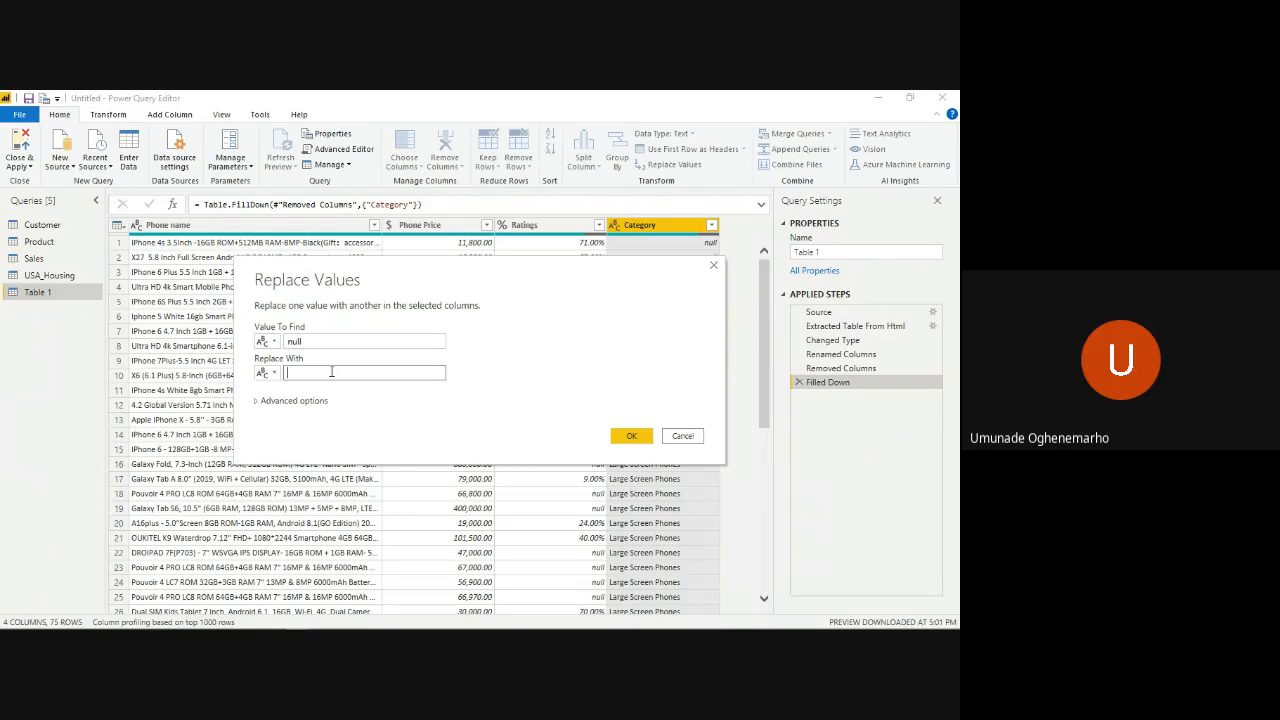
{"action": "type", "text": "Small"}
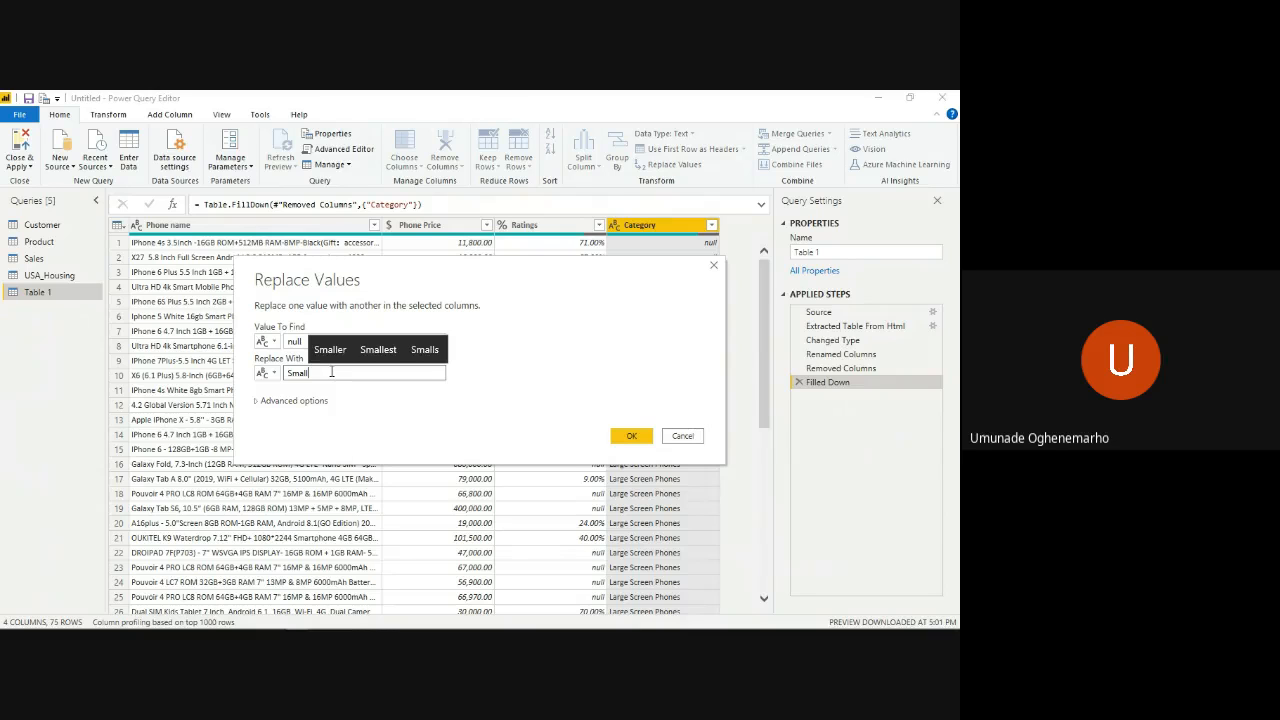
{"action": "type", "text": " sc"}
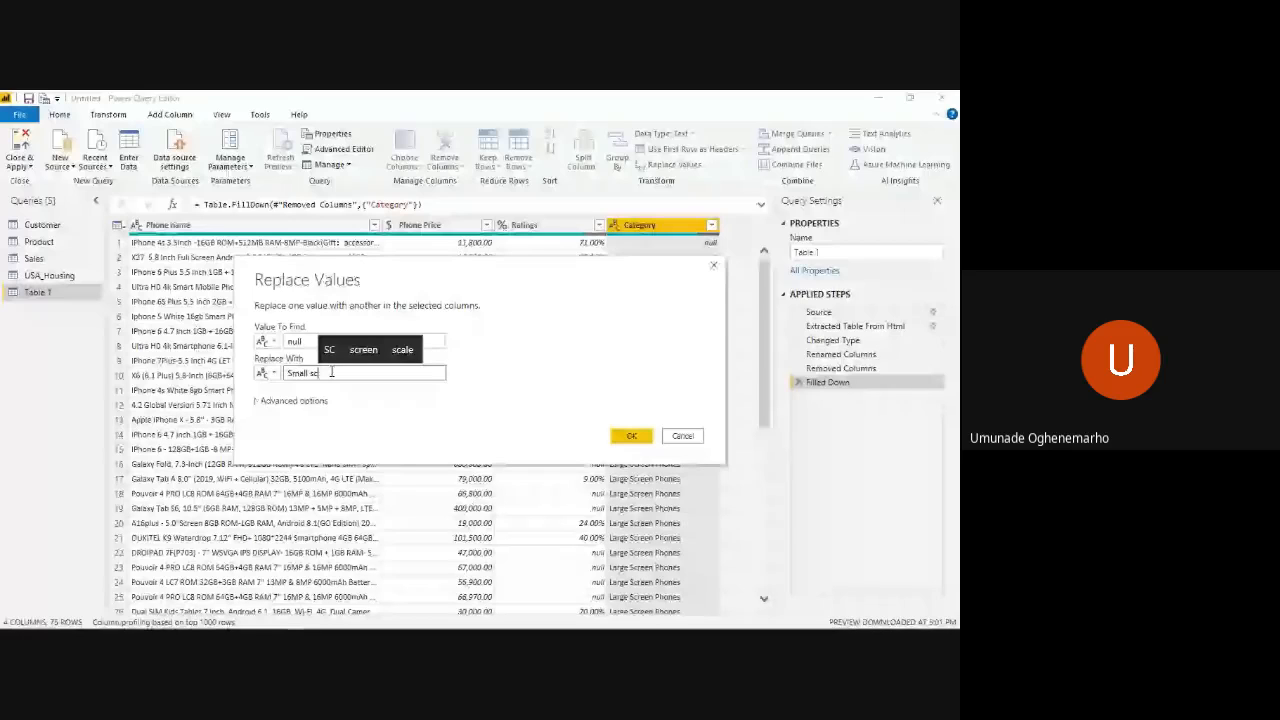
{"action": "key", "text": "BackSpace"}
{"action": "key", "text": "BackSpace"}
{"action": "type", "text": "Screen P"}
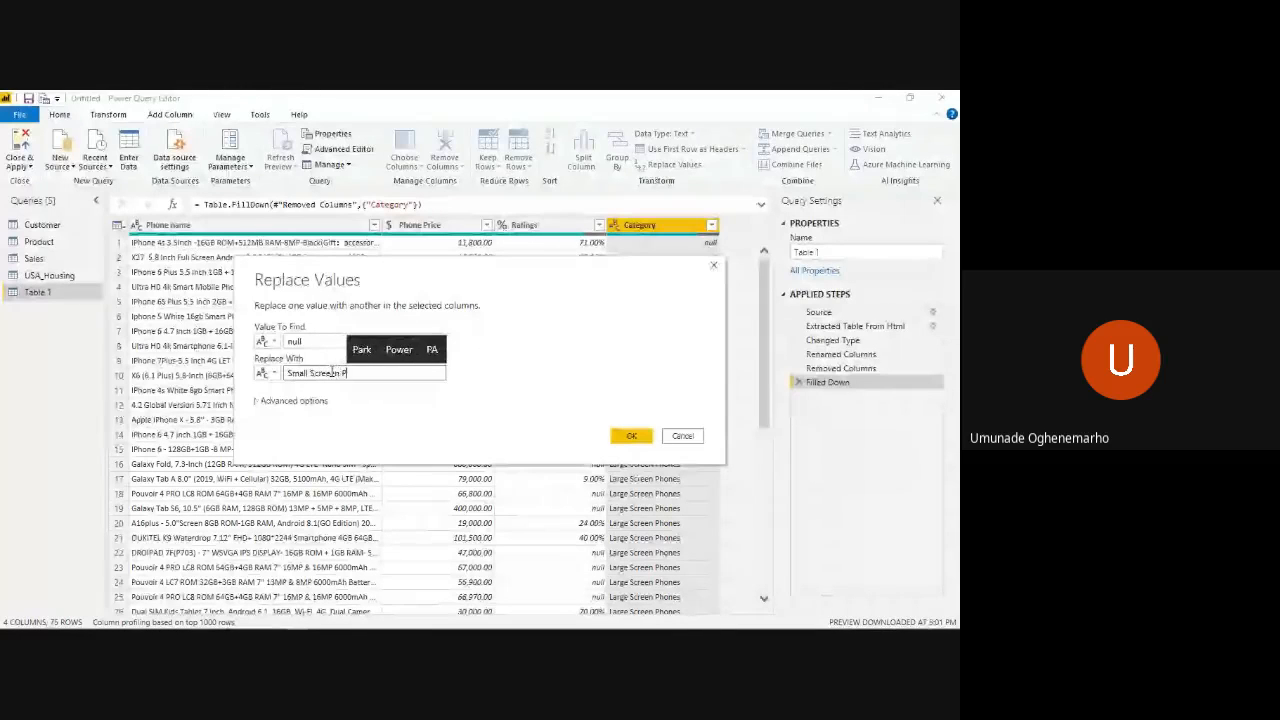
{"action": "type", "text": "hones"}
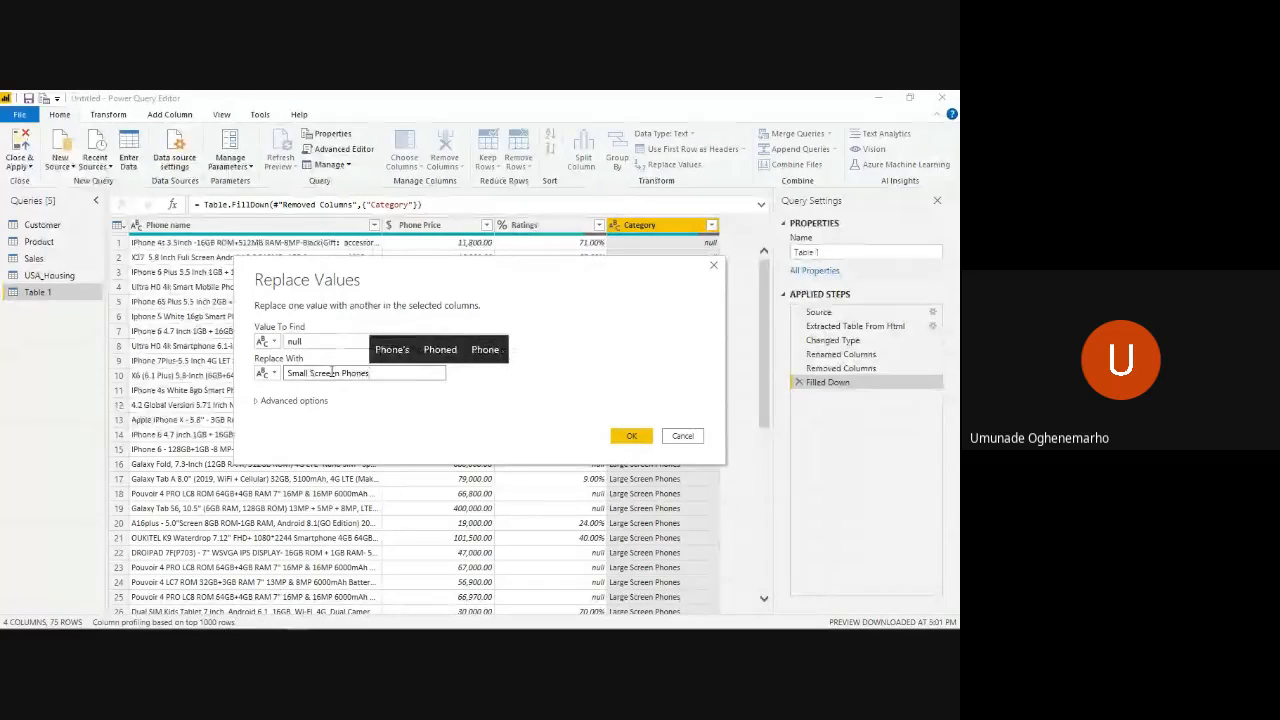
{"action": "left_click", "coordinate": [631, 436]}
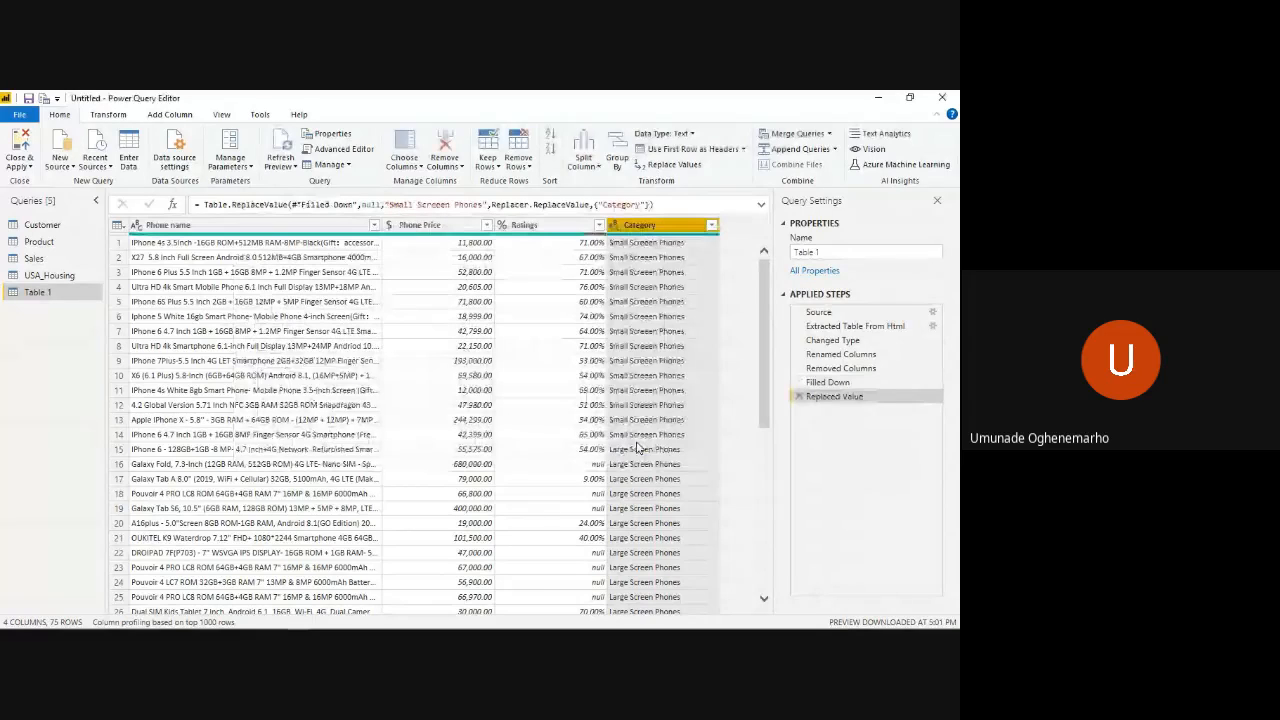
- Try replacing "Large Screen Phones" with "Small SCreen Phones" in the Category column, starting from the row 15 cell
{"action": "left_click", "coordinate": [632, 451]}
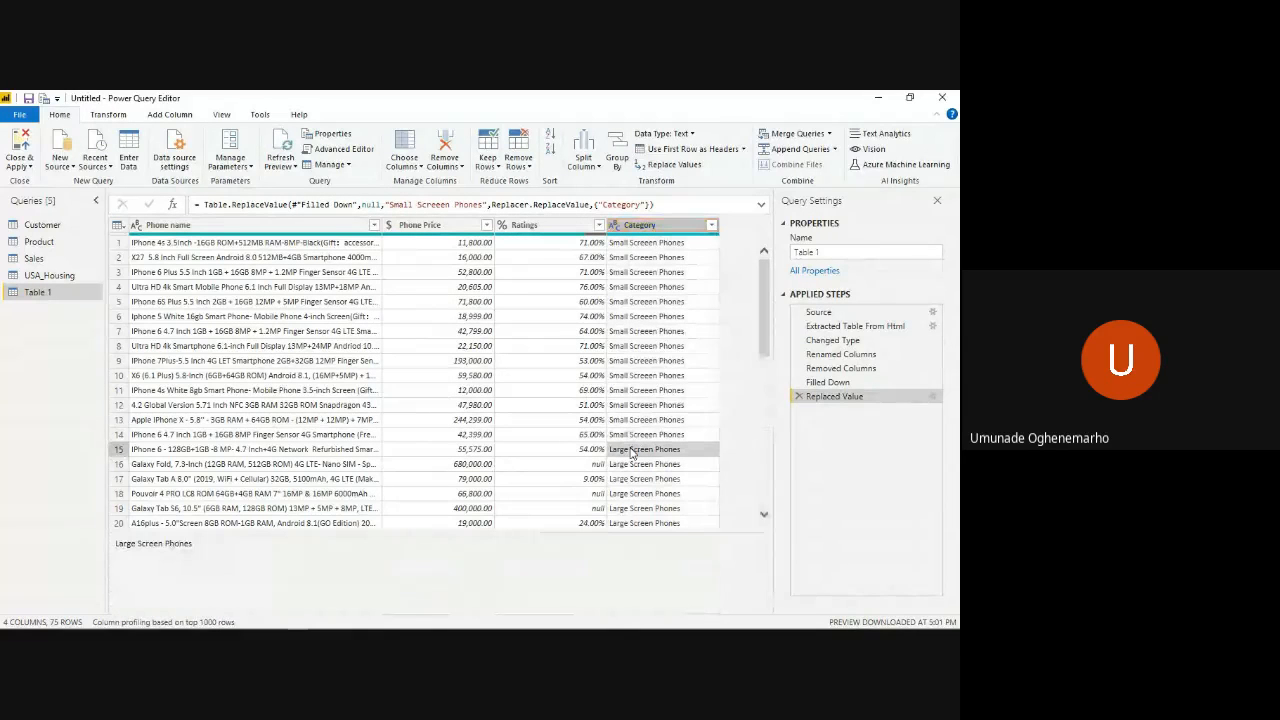
{"action": "right_click", "coordinate": [632, 453]}
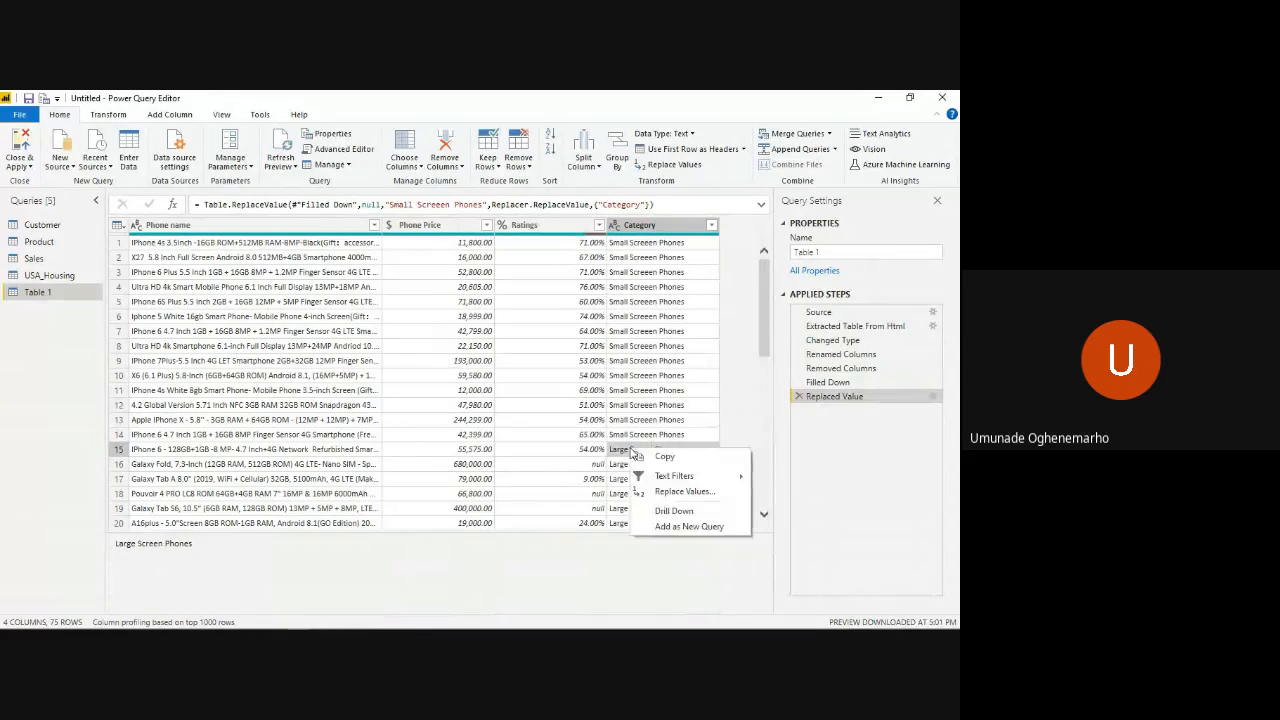
{"action": "left_click", "coordinate": [679, 492]}
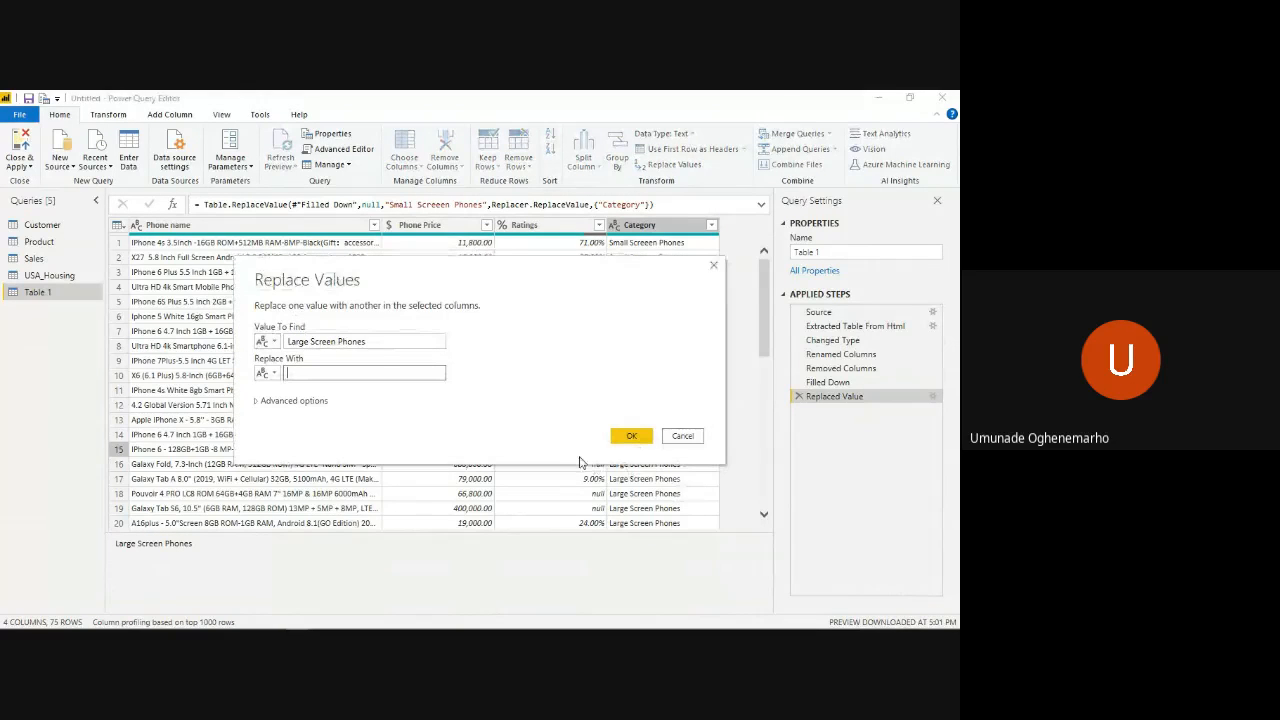
{"action": "type", "text": "Small"}
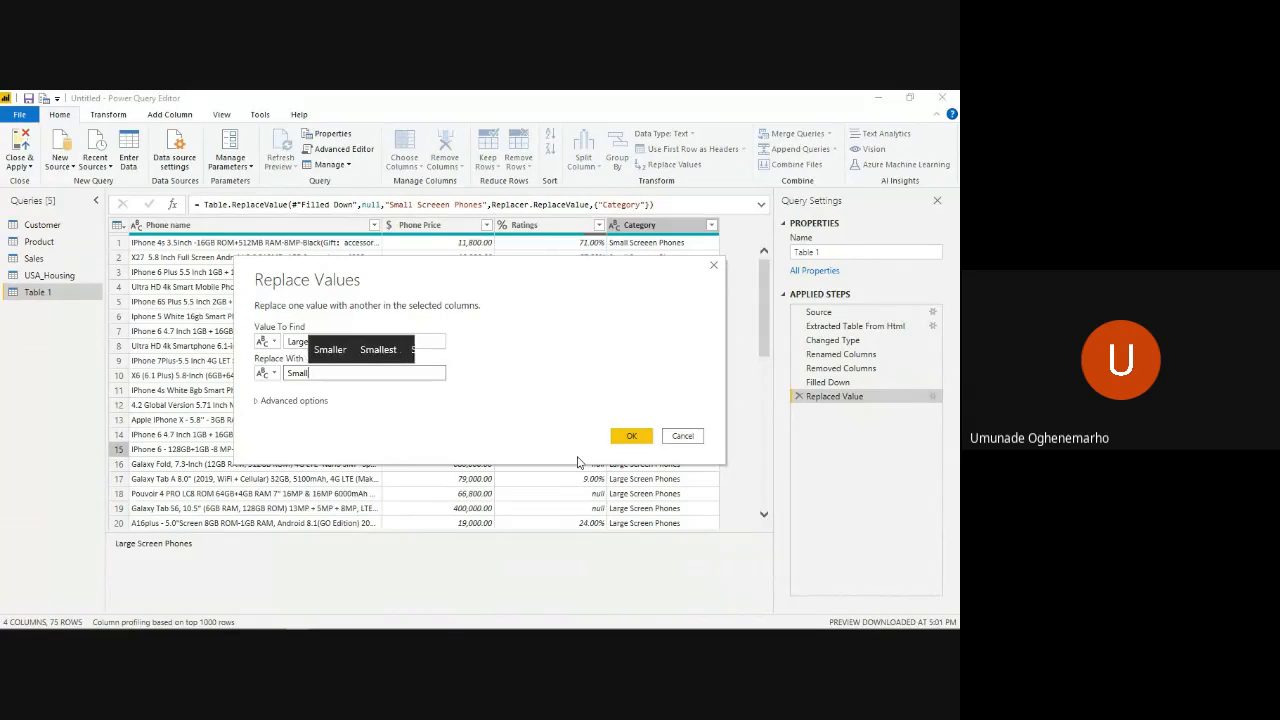
{"action": "type", "text": " Sc"}
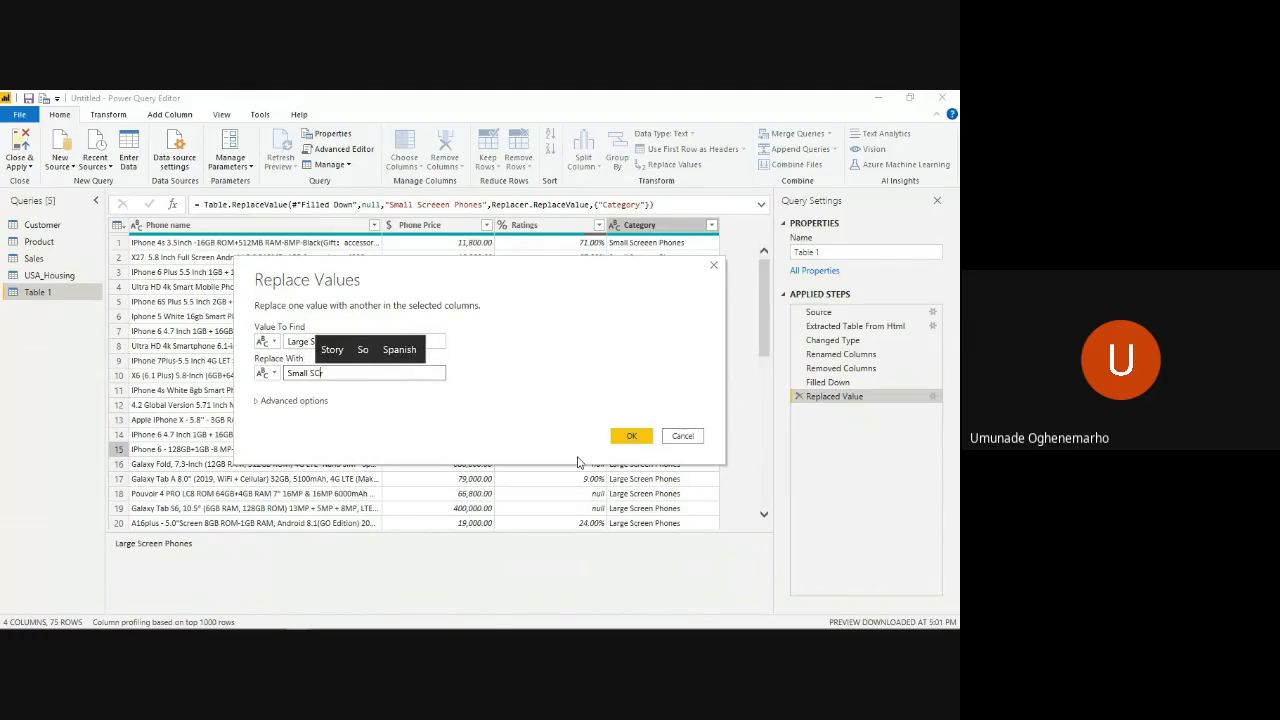
{"action": "type", "text": "reen Pho"}
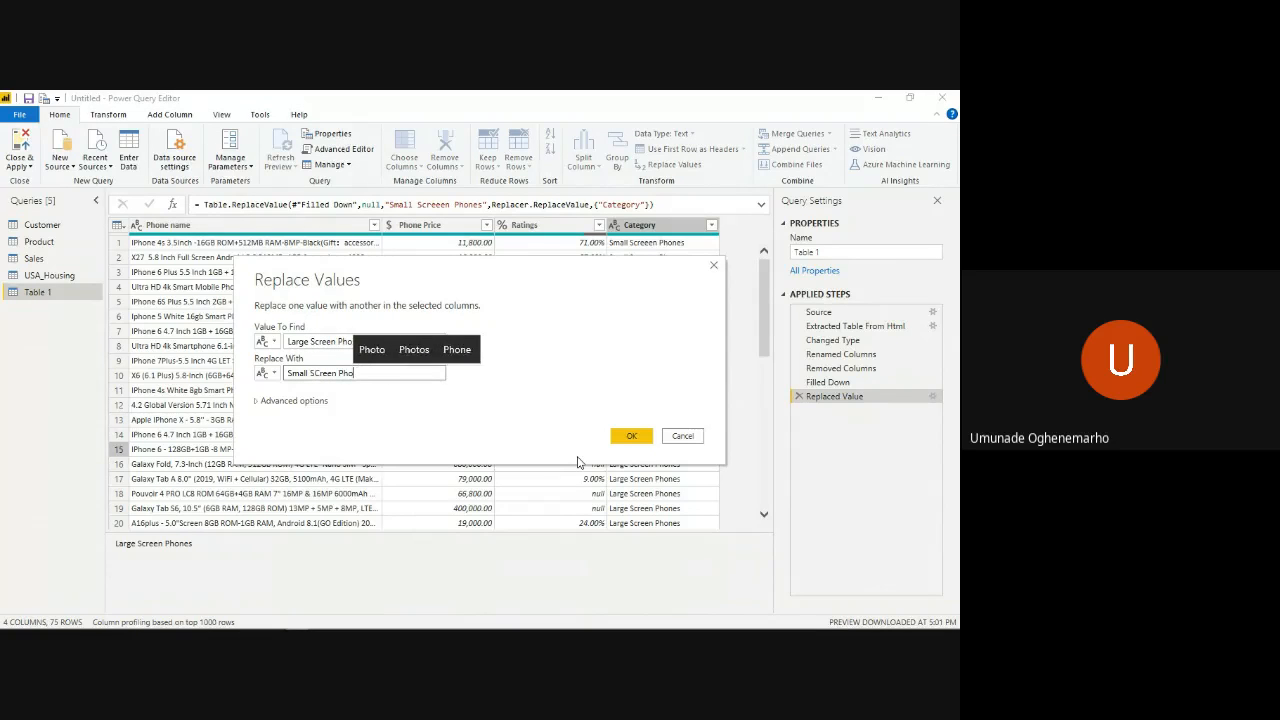
{"action": "type", "text": "nes"}
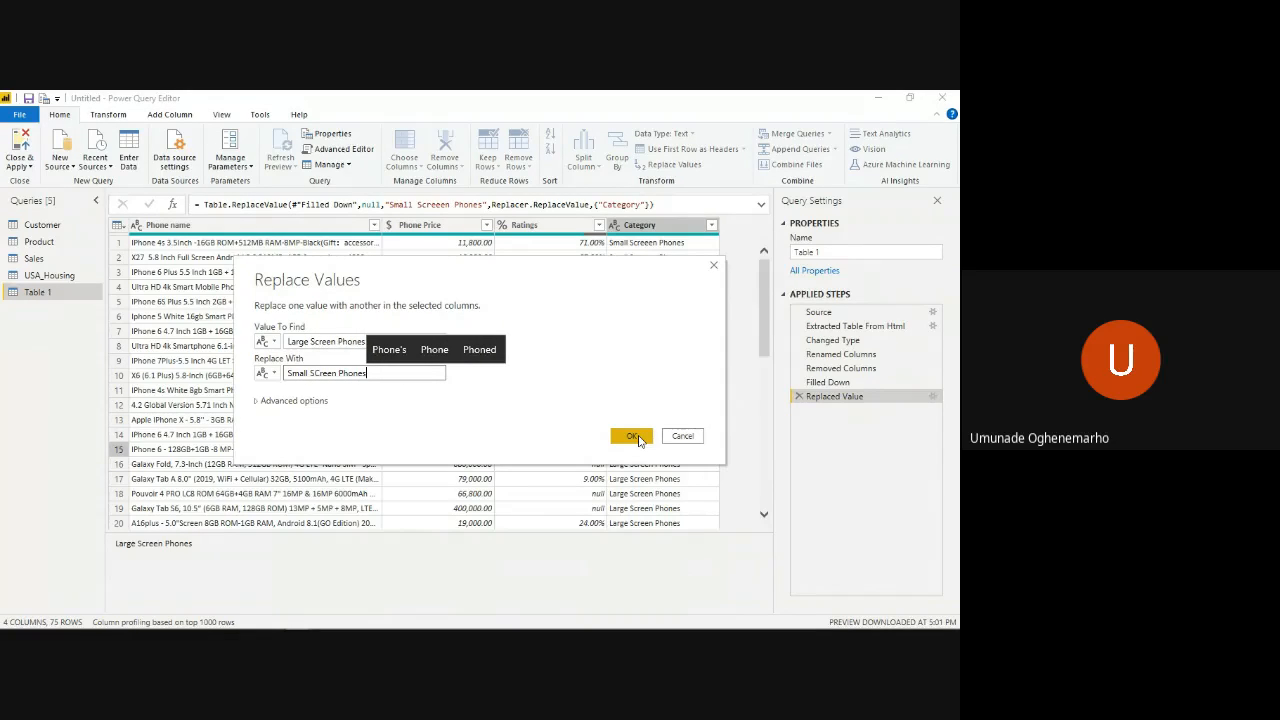
{"action": "left_click", "coordinate": [634, 437]}
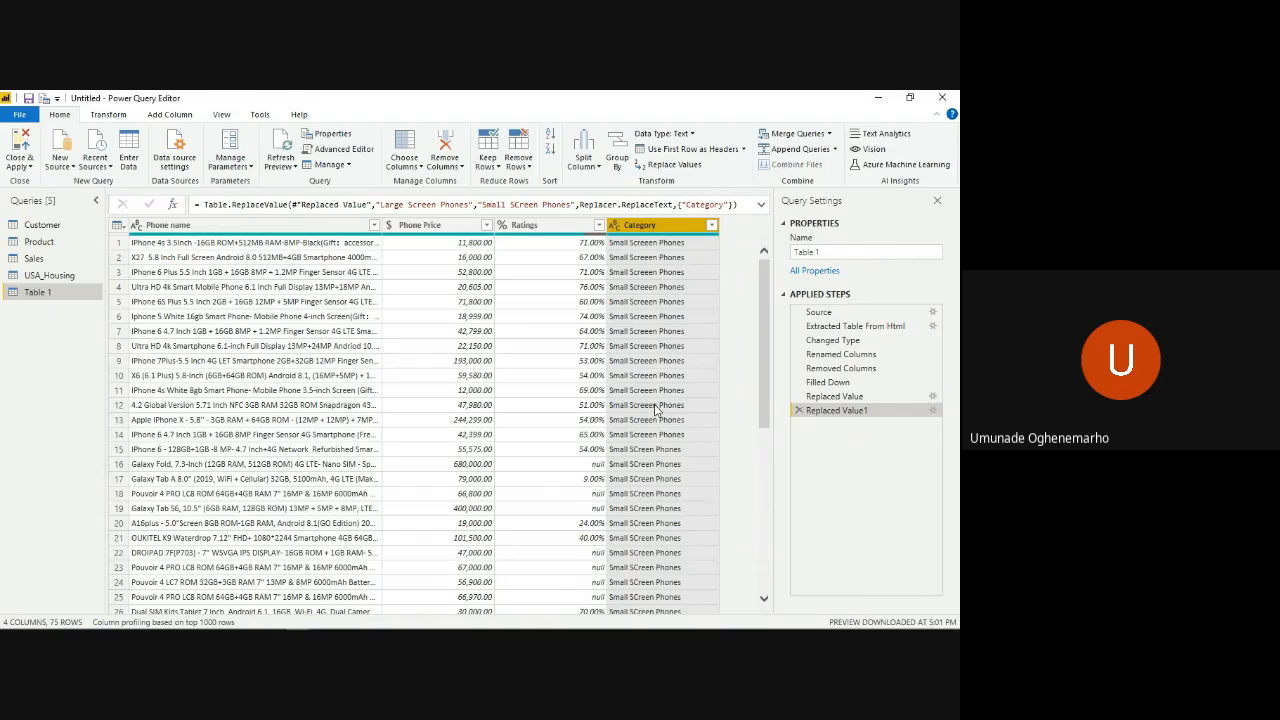
- Remove the replacement of "Large Screen Phones" from the applied steps and check the category values down to the last row
{"action": "left_click", "coordinate": [798, 411]}
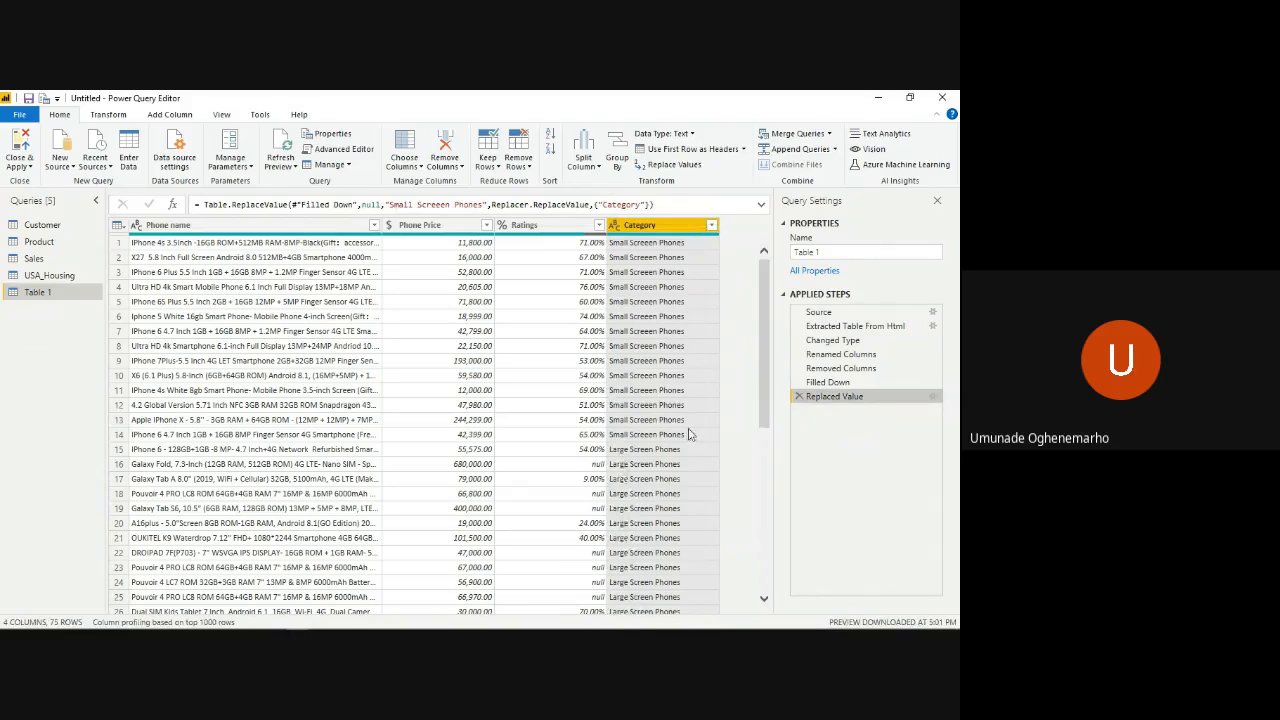
{"action": "scroll", "coordinate": [676, 437], "scroll_direction": "down", "scroll_amount": 4}
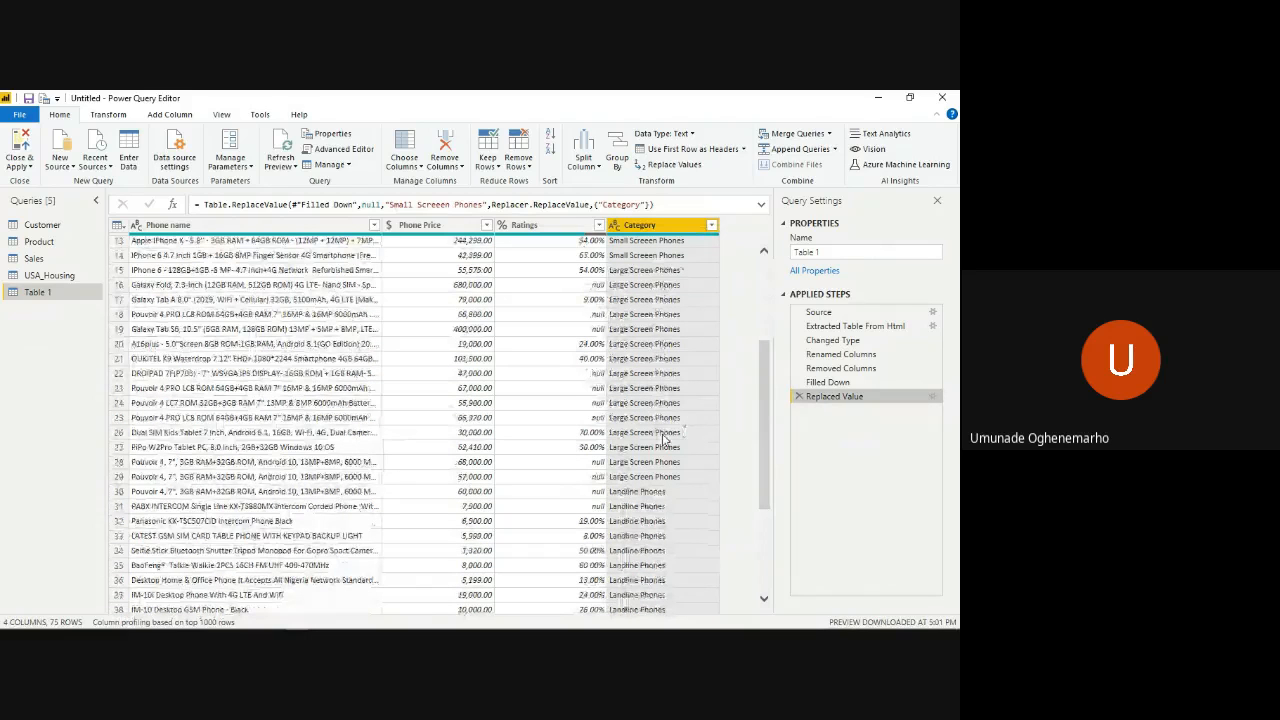
{"action": "scroll", "coordinate": [664, 437], "scroll_direction": "down", "scroll_amount": 12}
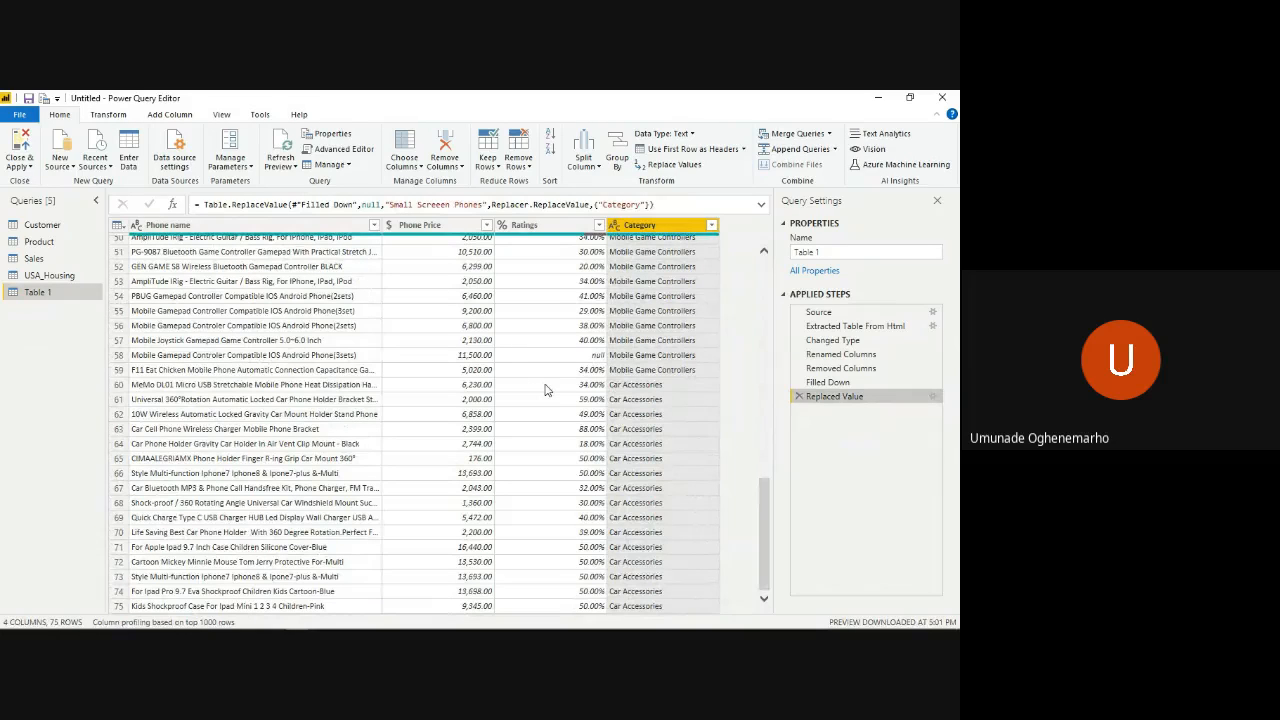
{"action": "scroll", "coordinate": [545, 390], "scroll_direction": "up", "scroll_amount": 15}
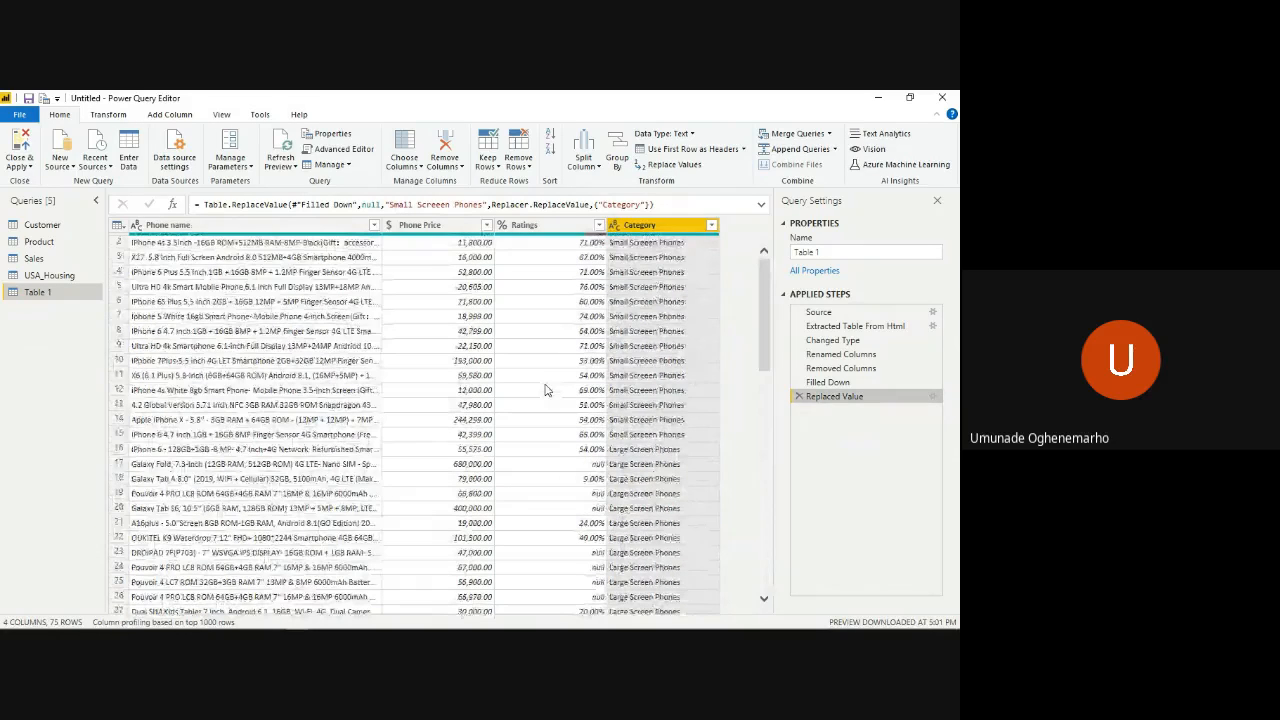
{"action": "key", "text": "alt+Tab"}
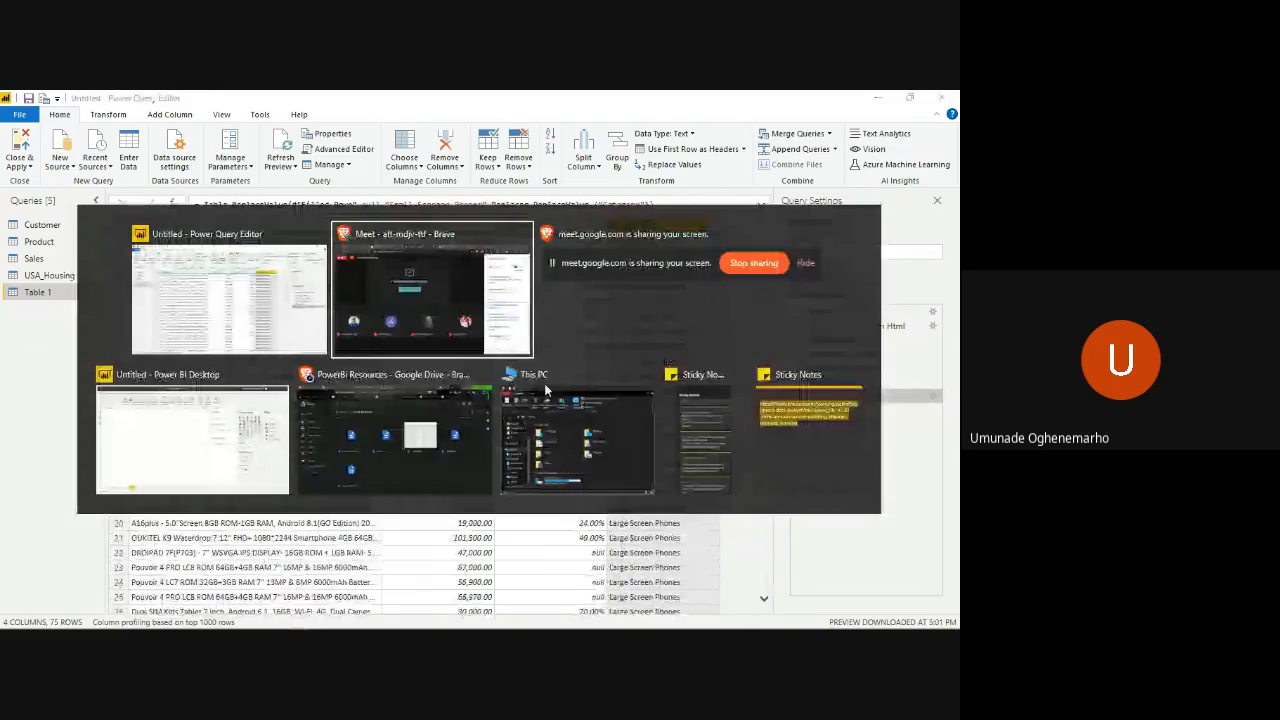
{"action": "key", "text": "Tab"}
{"action": "key", "text": "Tab"}
{"action": "key", "text": "Tab"}
{"action": "key", "text": "Tab"}
{"action": "key", "text": "Tab"}
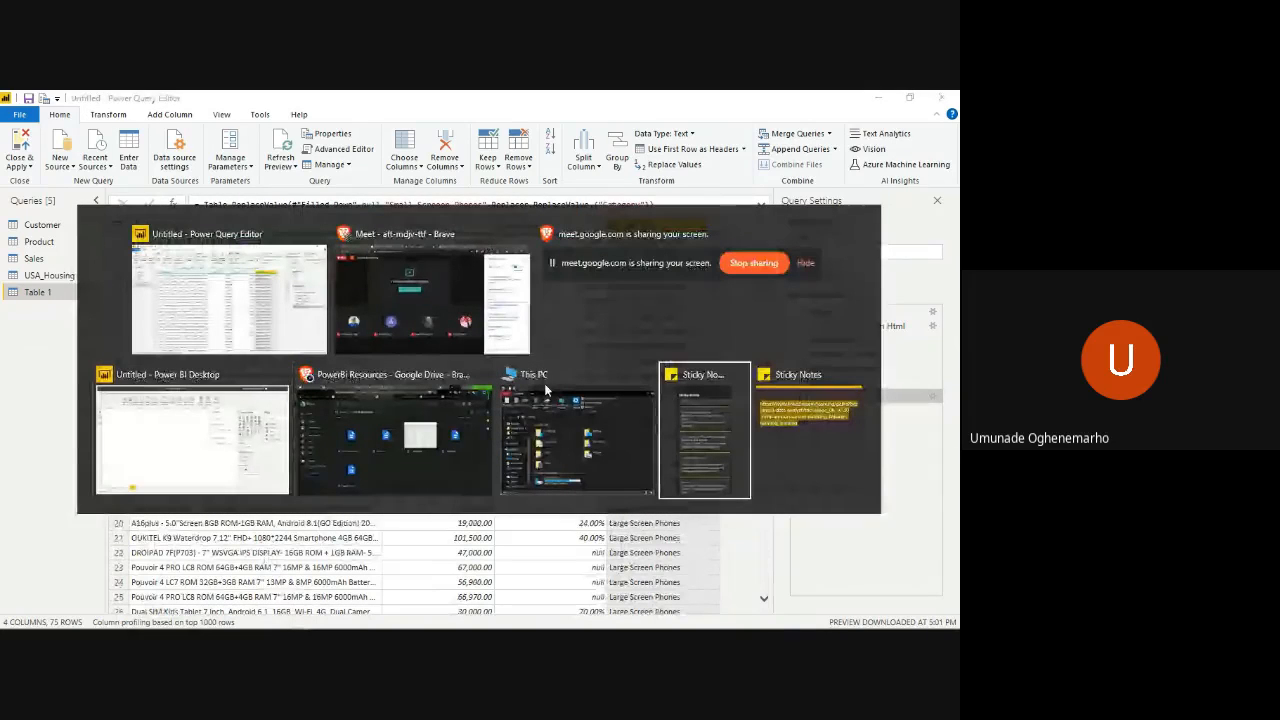
{"action": "key", "text": "Tab"}
{"action": "key", "text": "Tab"}
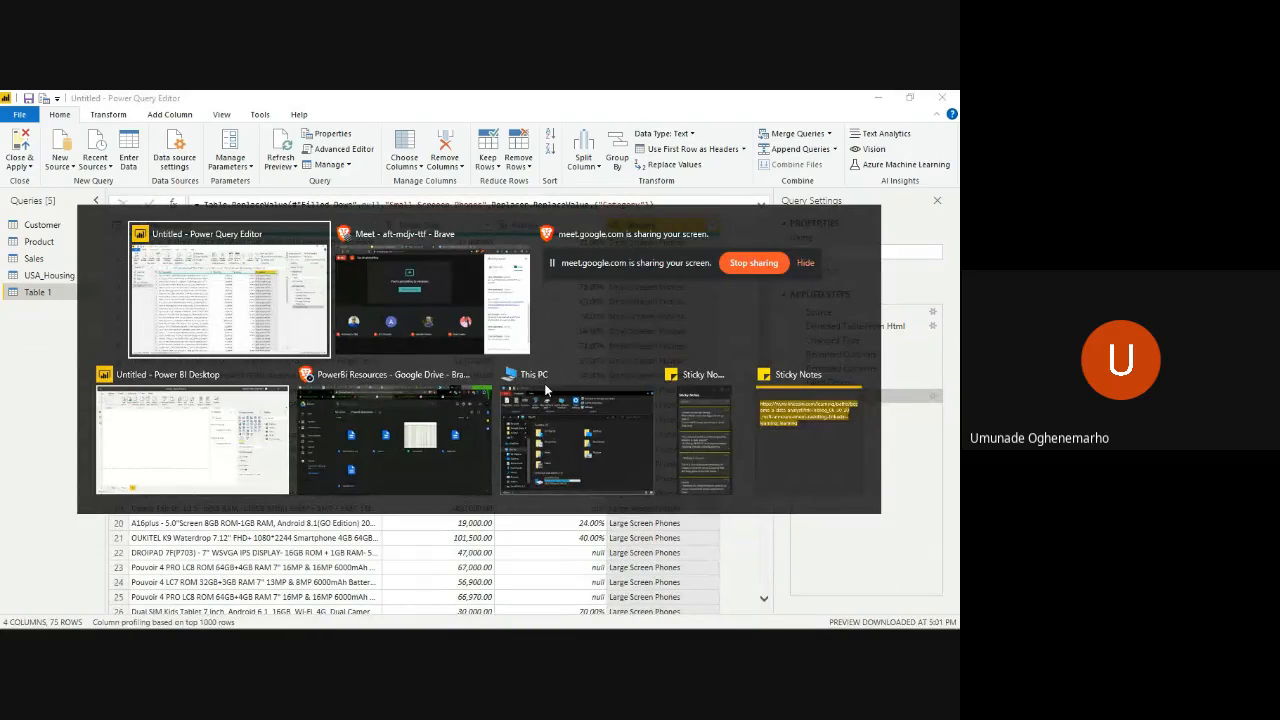
{"action": "key", "text": "alt"}
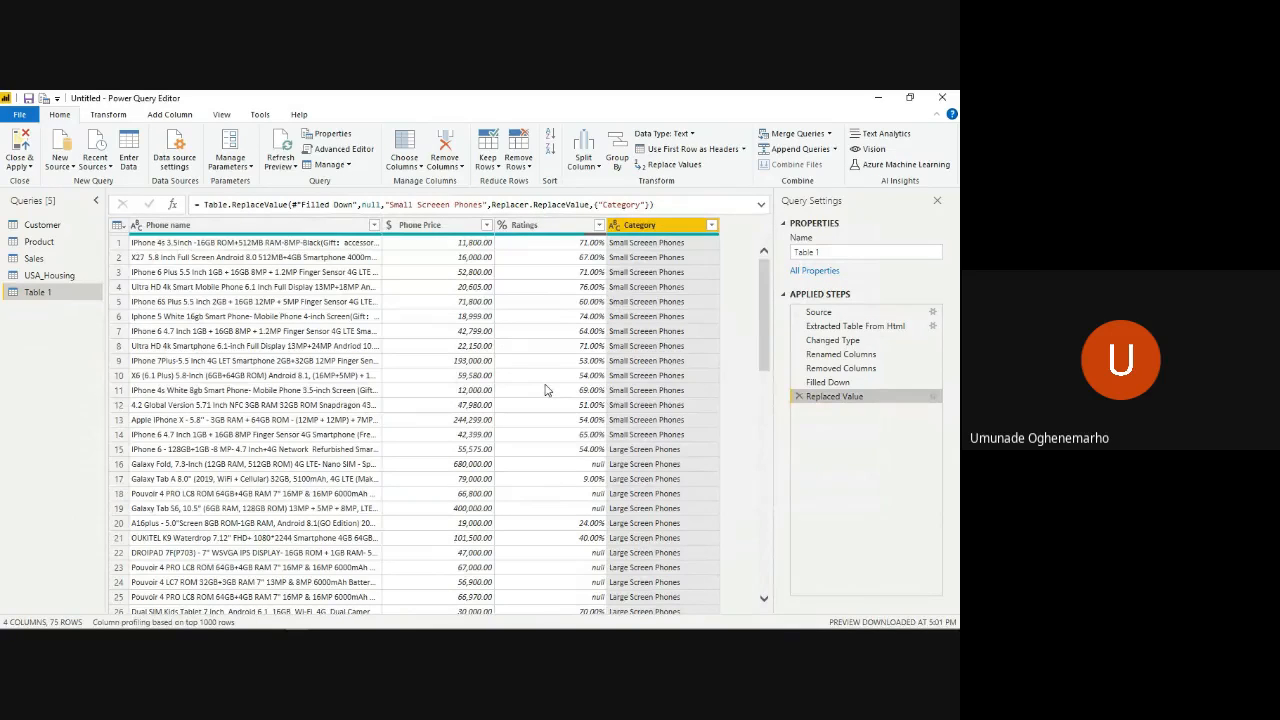
- Switch to the Google Meet call in the browser and mute the microphone
{"action": "key", "text": "alt+Tab"}
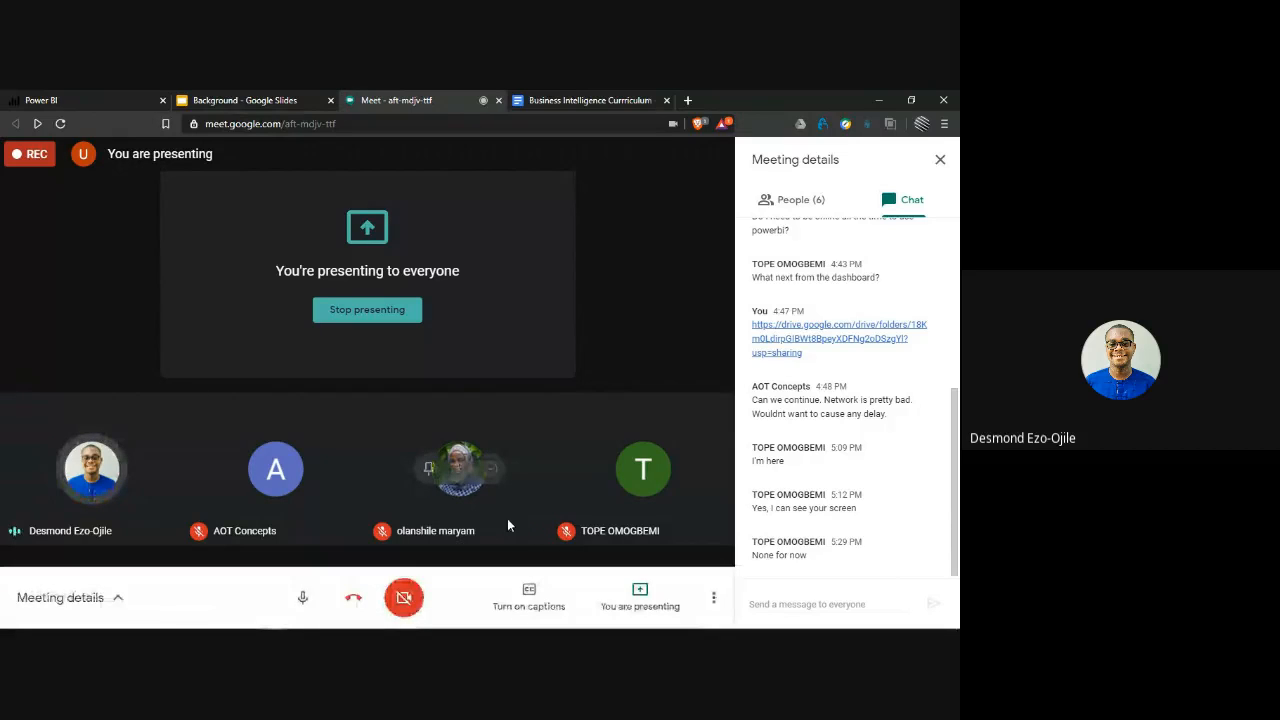
{"action": "left_click", "coordinate": [306, 597]}
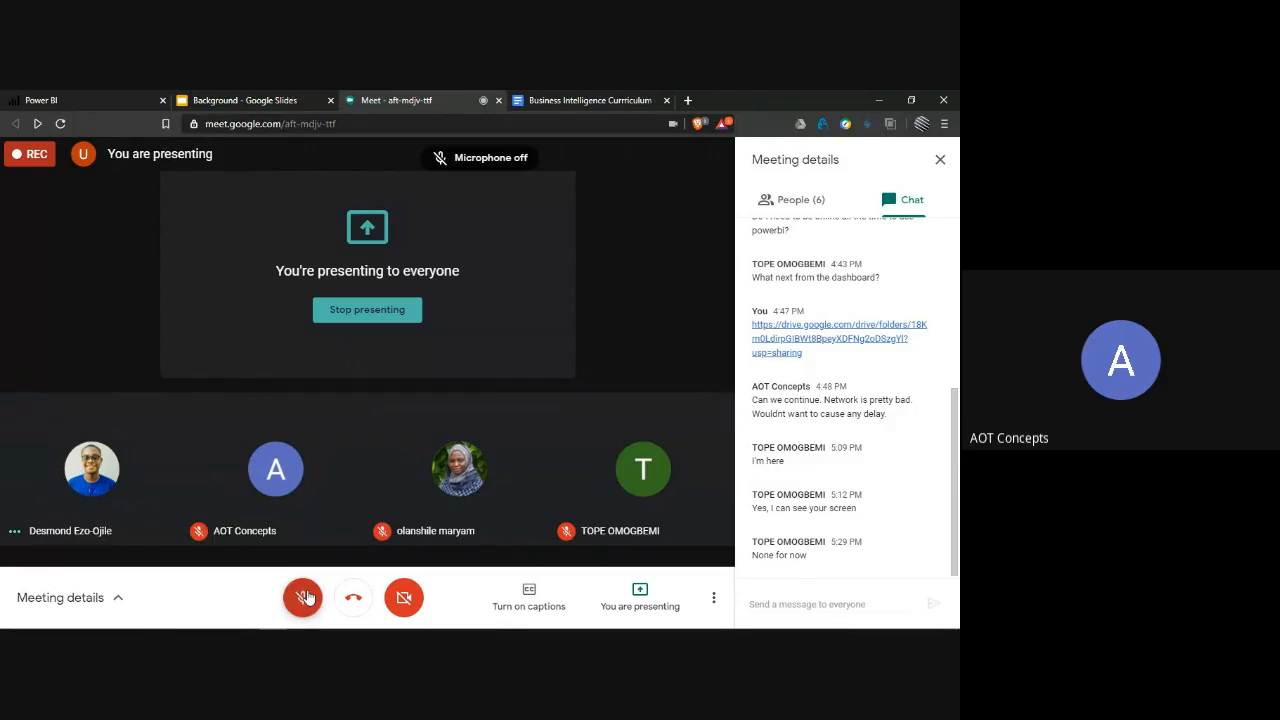
{"action": "left_click", "coordinate": [306, 597]}
{"action": "left_click", "coordinate": [306, 597]}
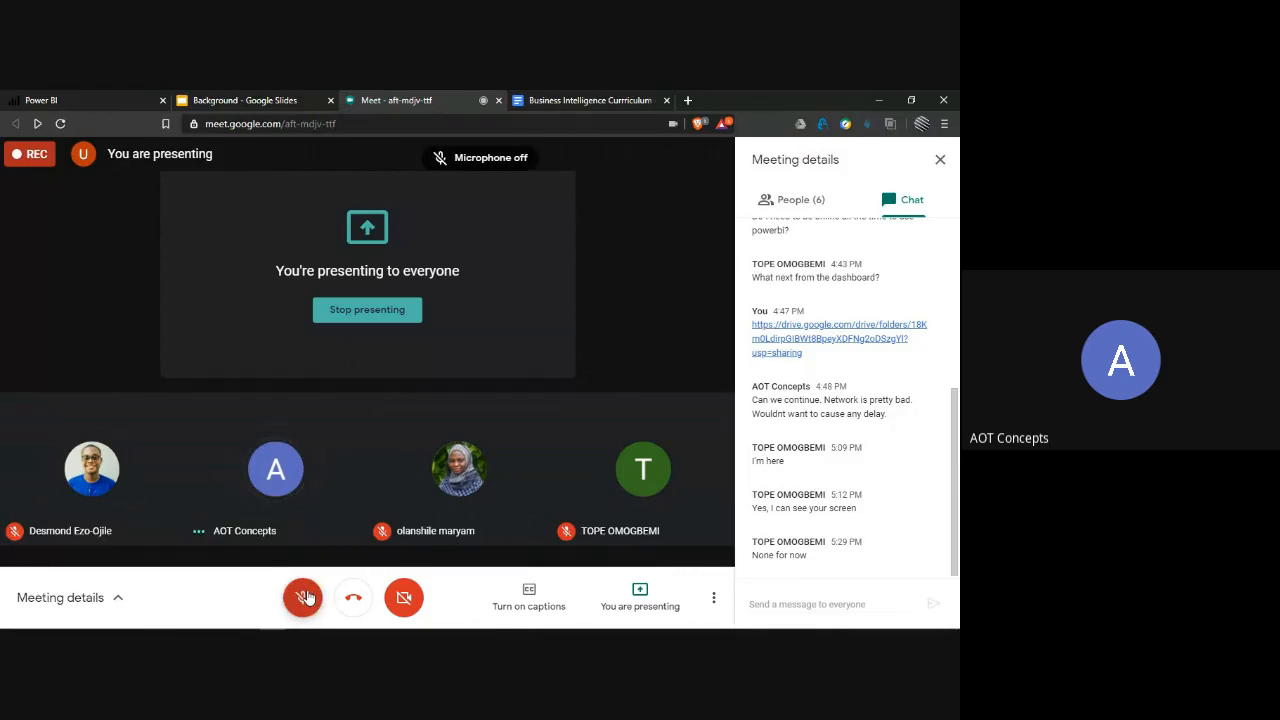